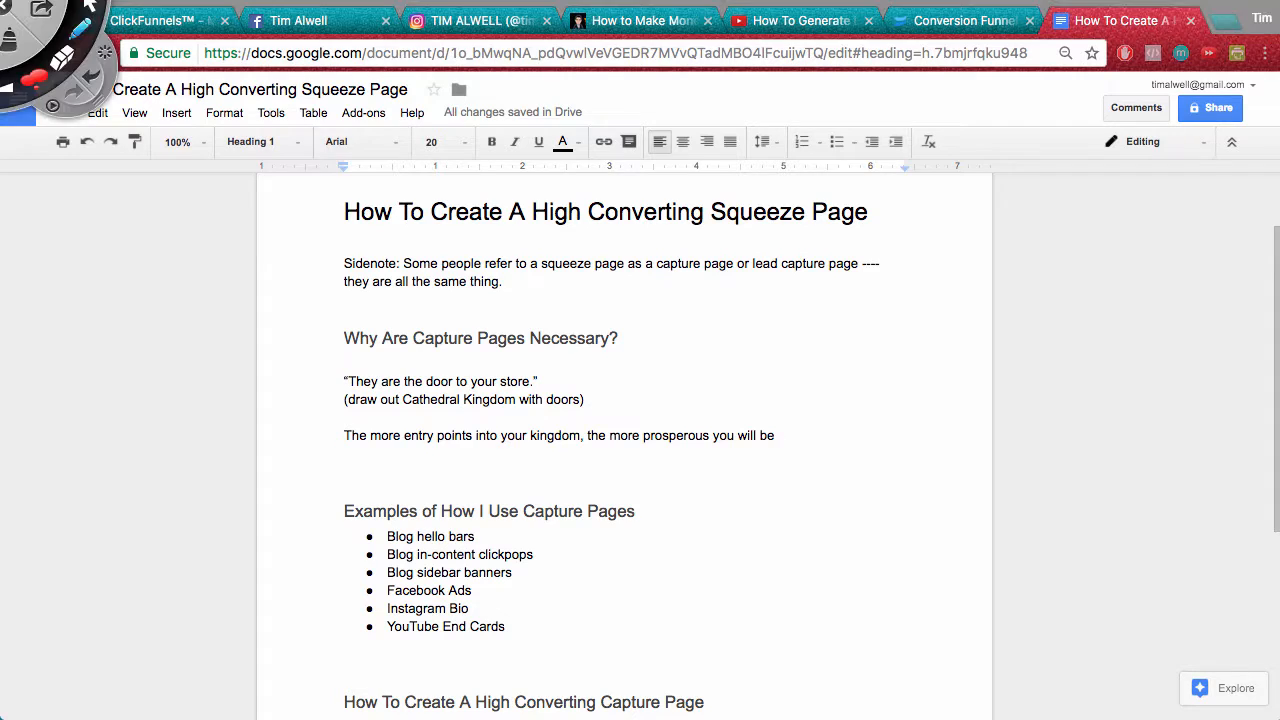
# Underline "capture page" and "lead capture page" and circle "they are all the same thing" in the sidenote, clearing the red marks at the end
pyautogui.moveTo(664, 281); pyautogui.dragTo(866, 291)
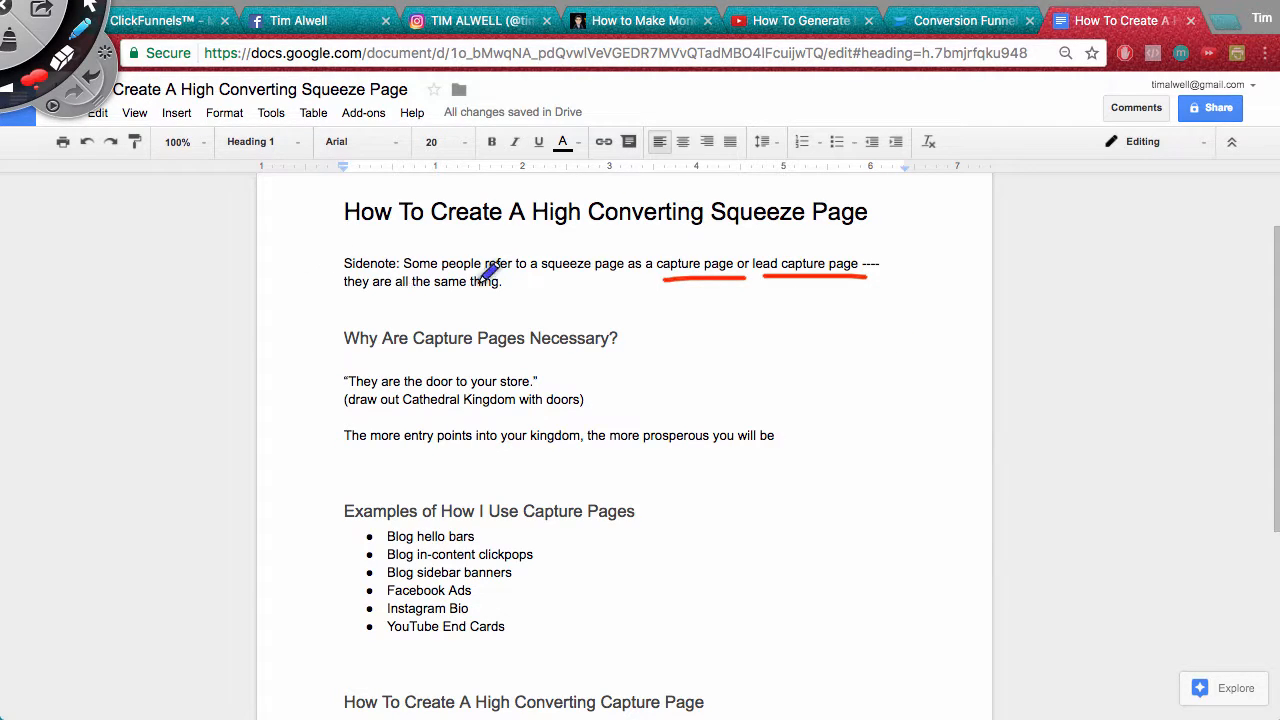
pyautogui.moveTo(478, 272); pyautogui.dragTo(504, 274)
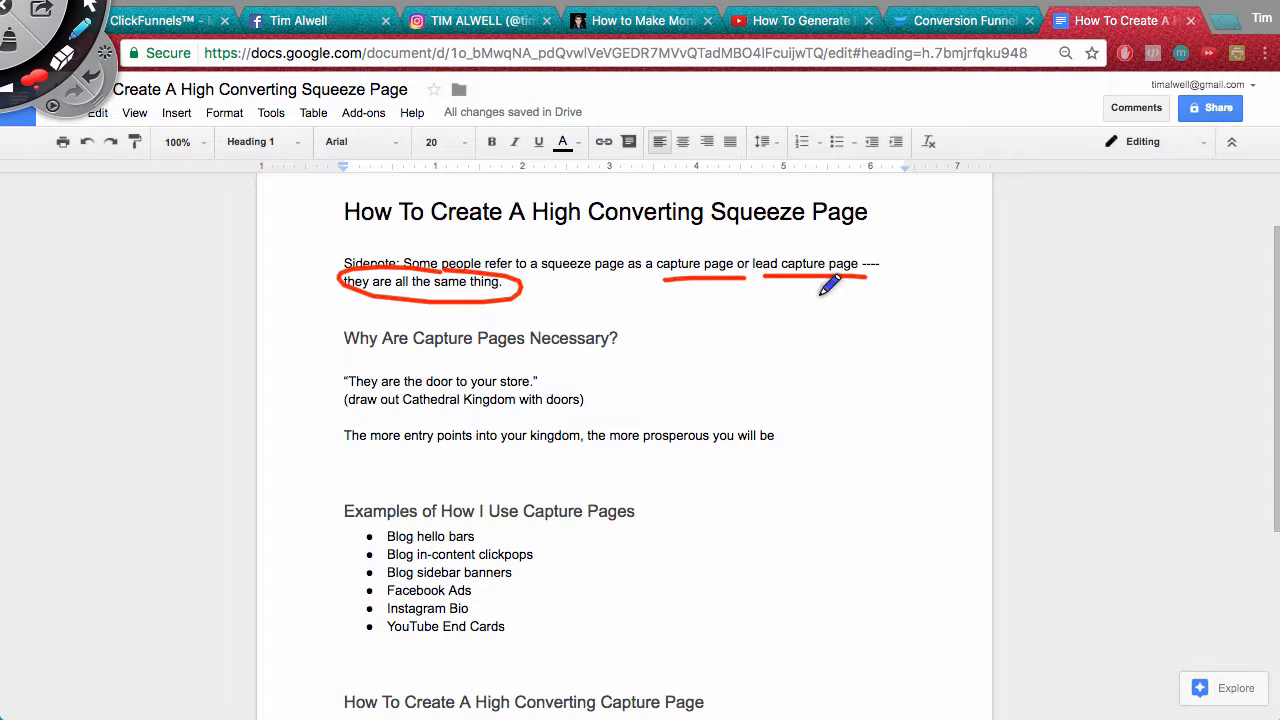
pyautogui.click(88, 6)
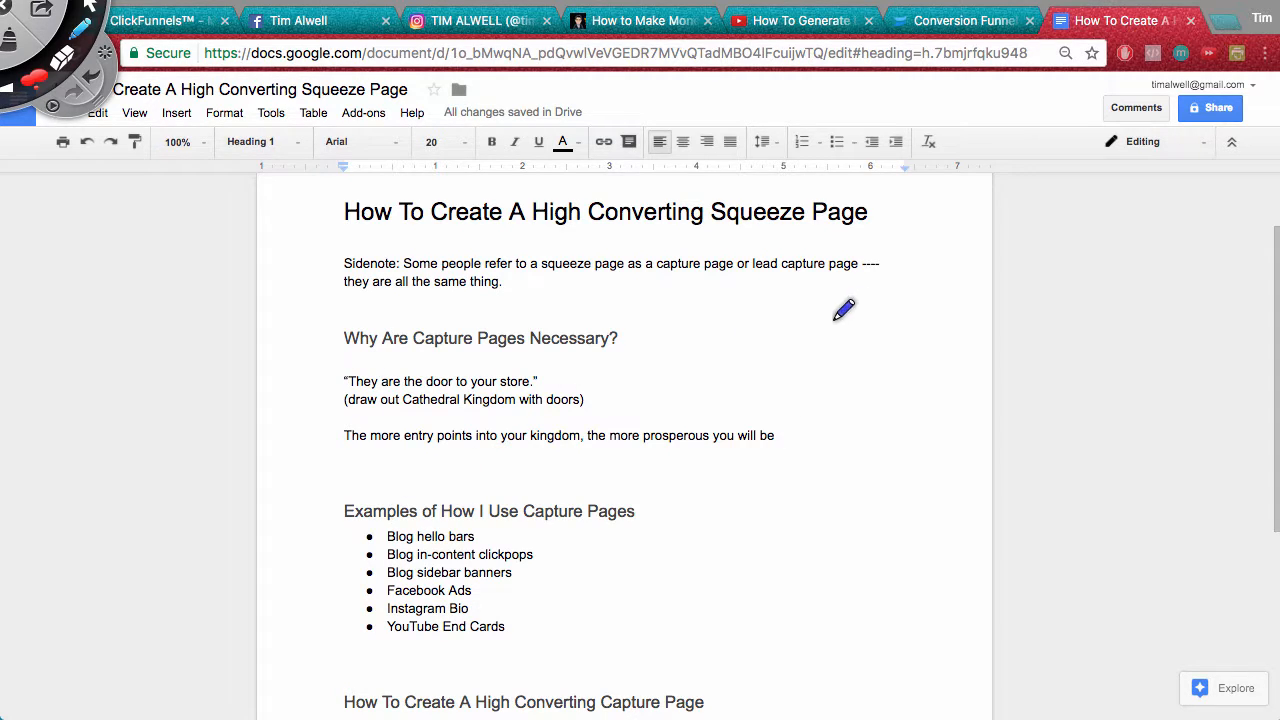
# Draw a large freehand kingdom outline in red over the blank area beside the "Why Are Capture Pages Necessary?" section
pyautogui.moveTo(771, 322)
pyautogui.mouseDown()
pyautogui.moveTo(905, 230)
pyautogui.moveTo(1025, 252)
pyautogui.mouseUp()
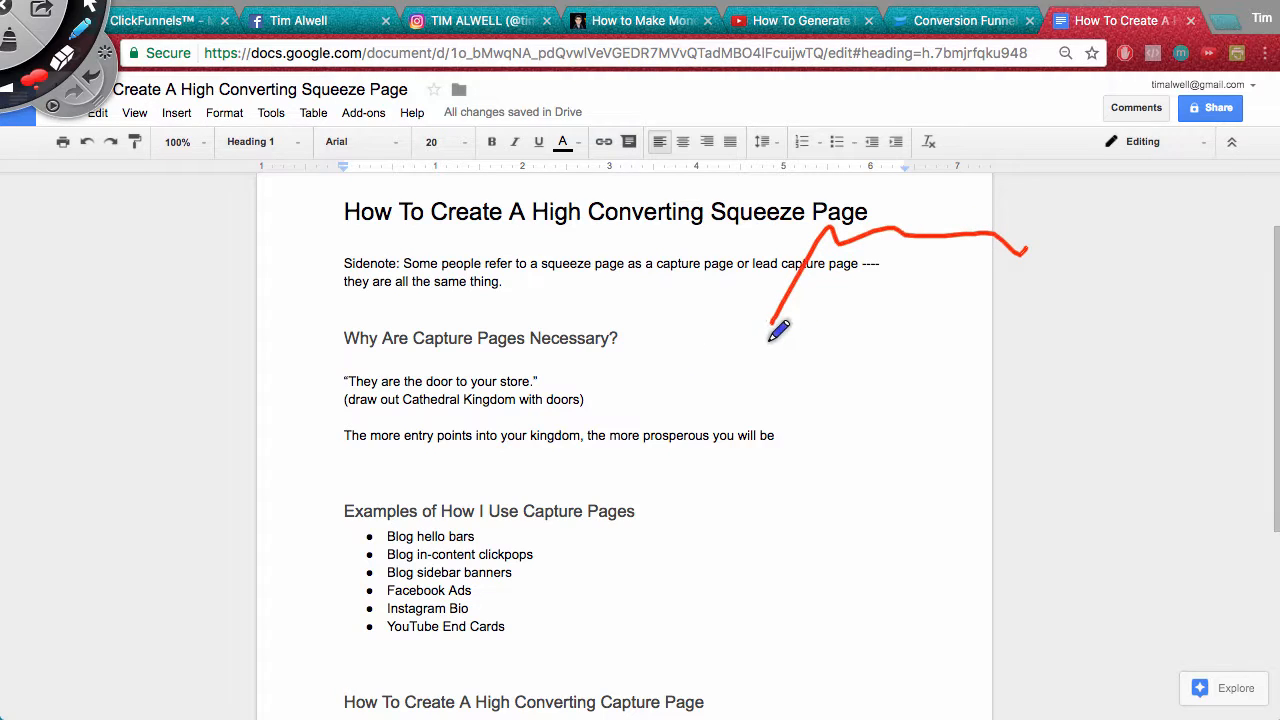
pyautogui.moveTo(765, 337)
pyautogui.mouseDown()
pyautogui.moveTo(722, 373)
pyautogui.moveTo(770, 568)
pyautogui.moveTo(1080, 594)
pyautogui.moveTo(1229, 409)
pyautogui.moveTo(1071, 257)
pyautogui.moveTo(1046, 256)
pyautogui.mouseUp()
pyautogui.moveTo(764, 328)
pyautogui.mouseDown()
pyautogui.moveTo(946, 214)
pyautogui.moveTo(1086, 251)
pyautogui.moveTo(1188, 337)
pyautogui.mouseUp()
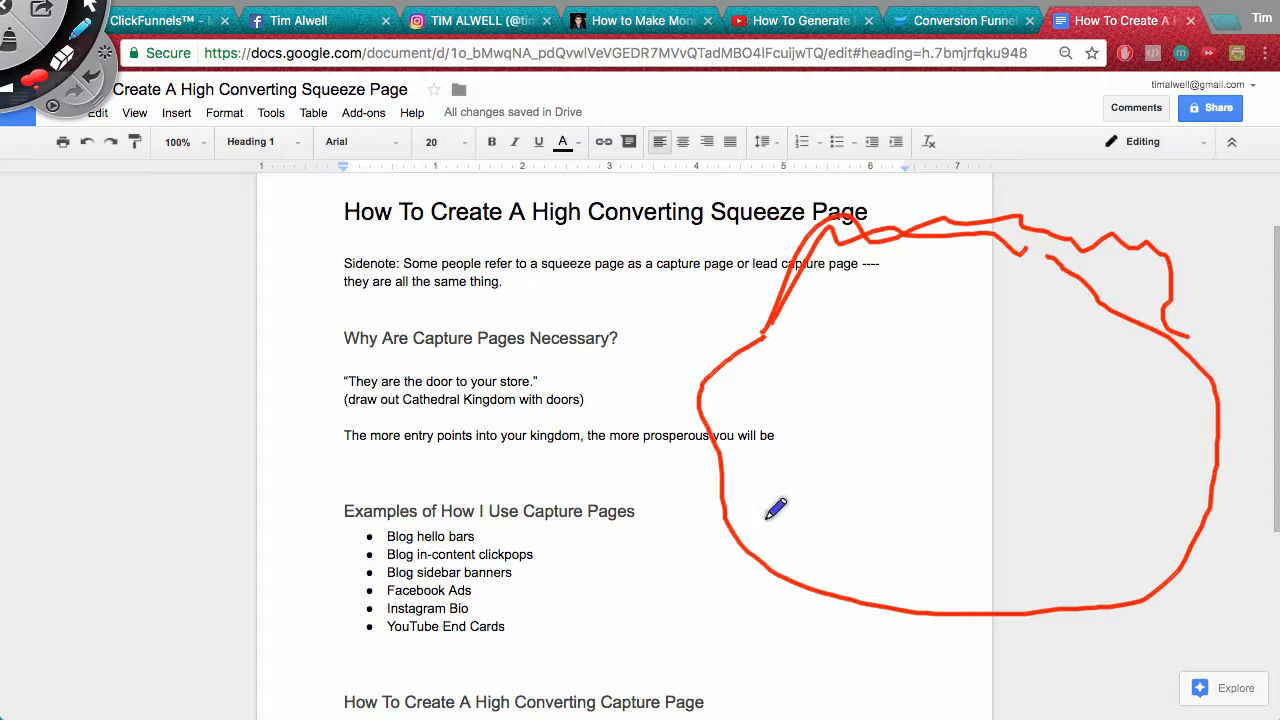
# Draw six red doors spaced around the edge of the kingdom outline
pyautogui.moveTo(724, 470); pyautogui.dragTo(753, 535)
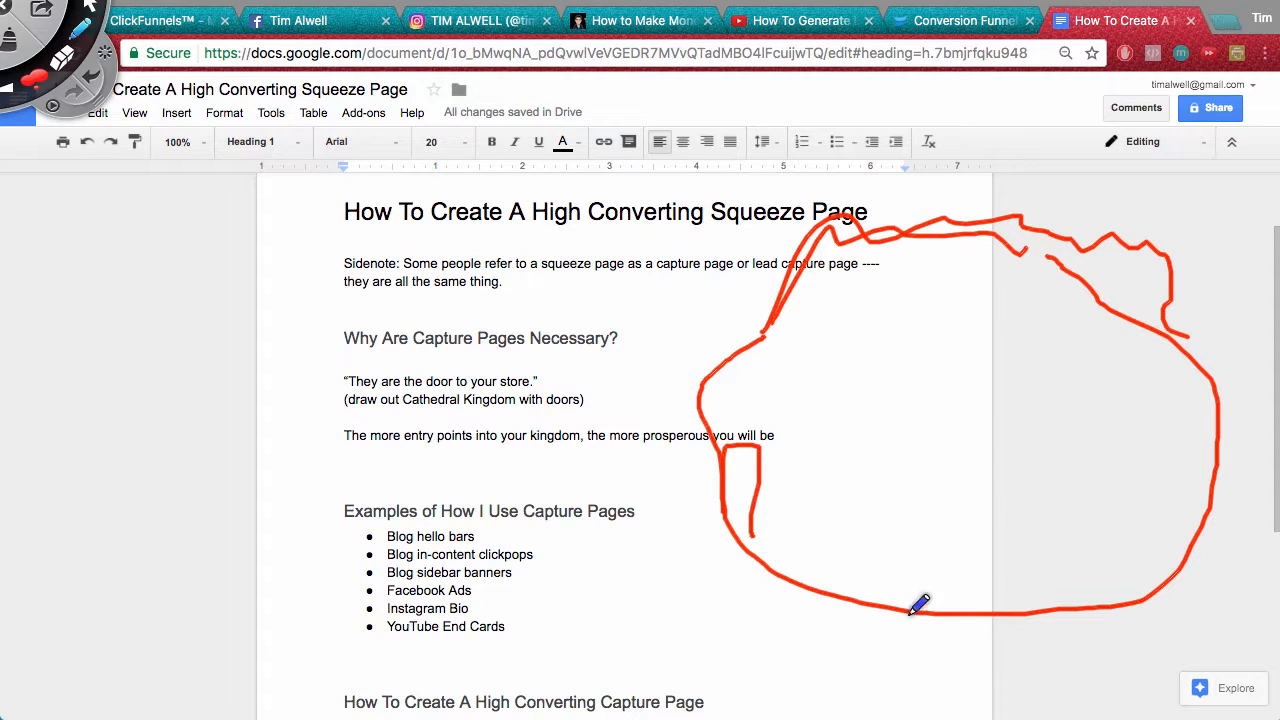
pyautogui.moveTo(884, 604)
pyautogui.mouseDown()
pyautogui.moveTo(960, 530)
pyautogui.moveTo(962, 604)
pyautogui.mouseUp()
pyautogui.moveTo(1127, 611); pyautogui.dragTo(1182, 550)
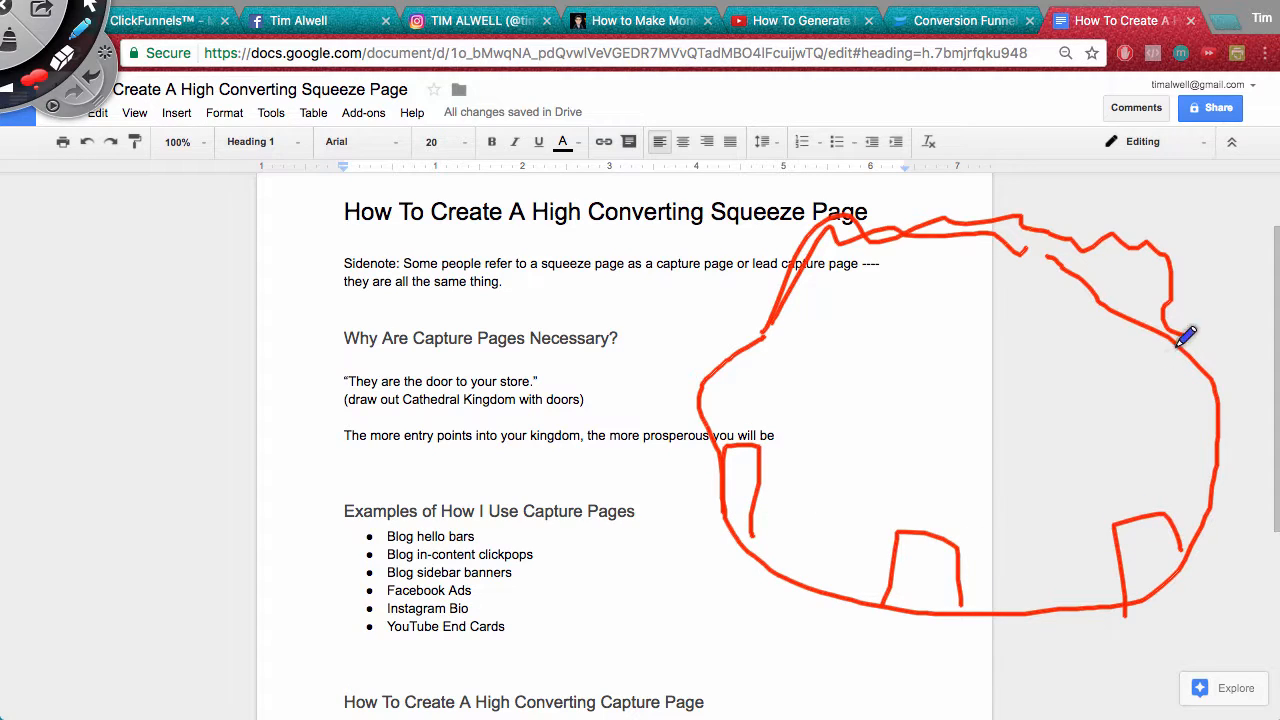
pyautogui.moveTo(1175, 347)
pyautogui.mouseDown()
pyautogui.moveTo(1166, 420)
pyautogui.moveTo(1218, 405)
pyautogui.mouseUp()
pyautogui.moveTo(932, 245)
pyautogui.mouseDown()
pyautogui.moveTo(986, 308)
pyautogui.moveTo(1004, 250)
pyautogui.mouseUp()
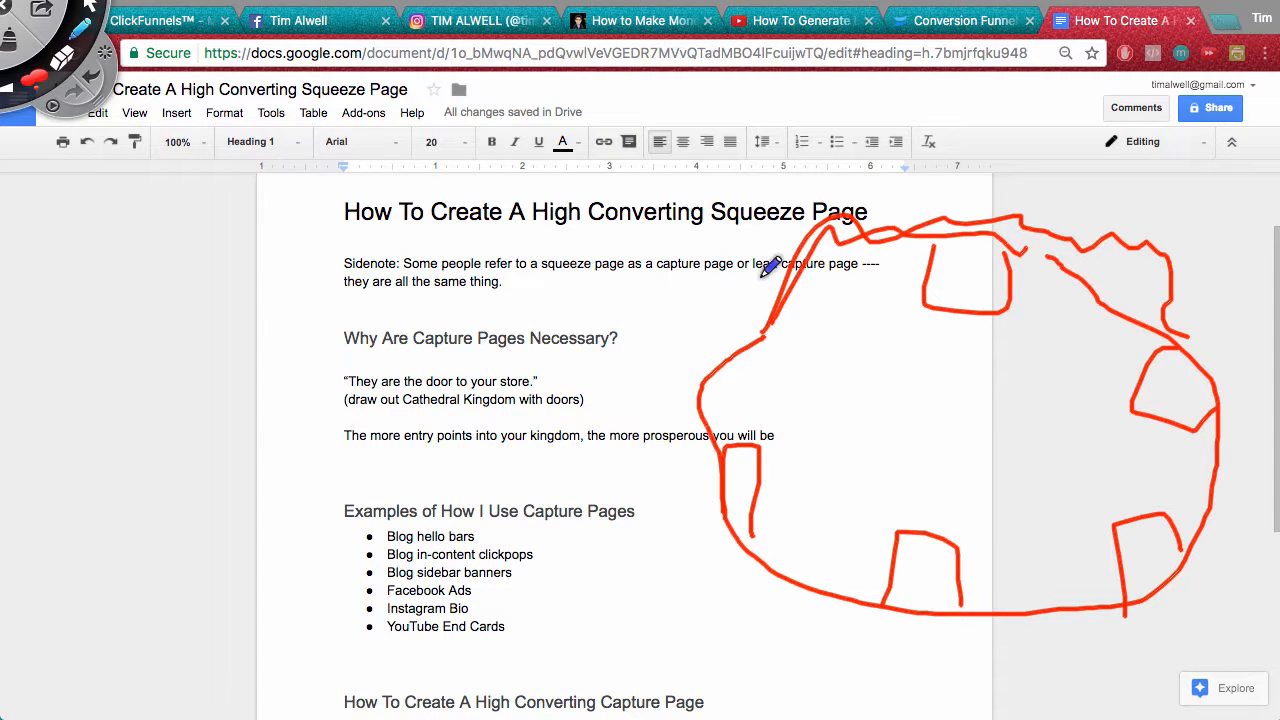
pyautogui.moveTo(790, 293); pyautogui.dragTo(766, 357)
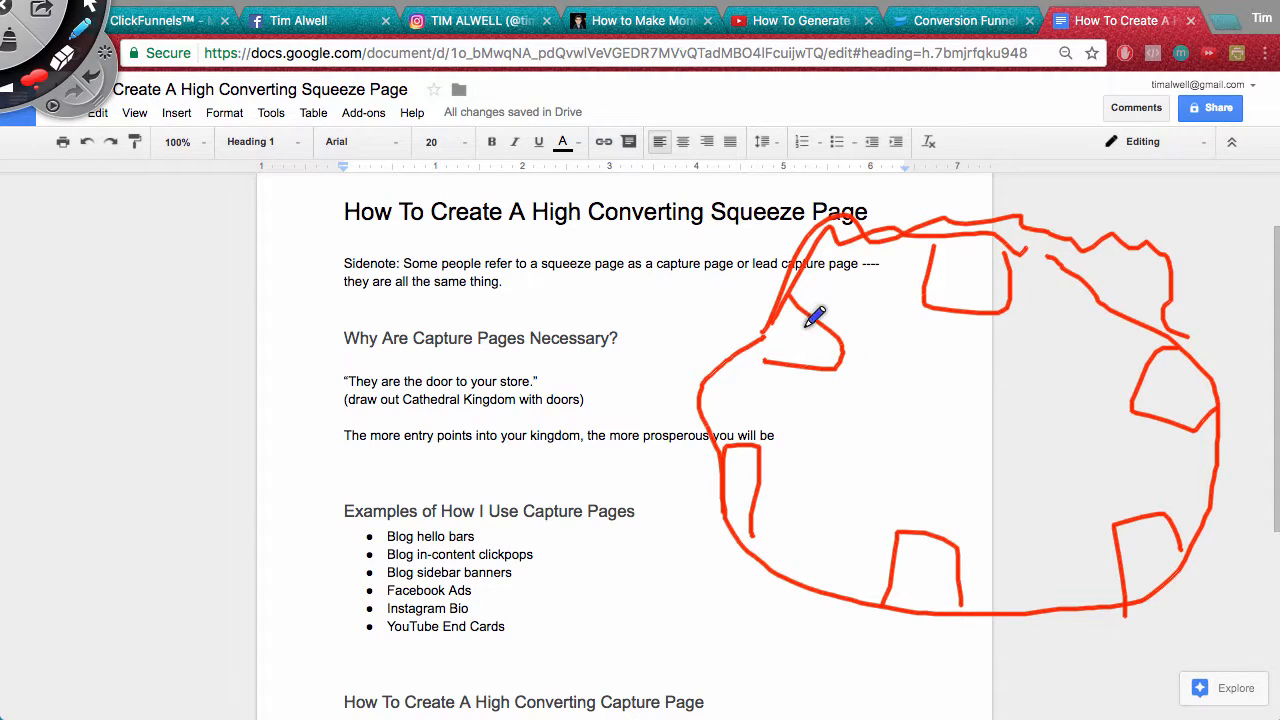
# Write a red letter C inside each of the six doors to mark them as capture pages
pyautogui.moveTo(806, 318); pyautogui.dragTo(785, 355)
pyautogui.moveTo(968, 258); pyautogui.dragTo(946, 302)
pyautogui.moveTo(1162, 372); pyautogui.dragTo(1208, 418)
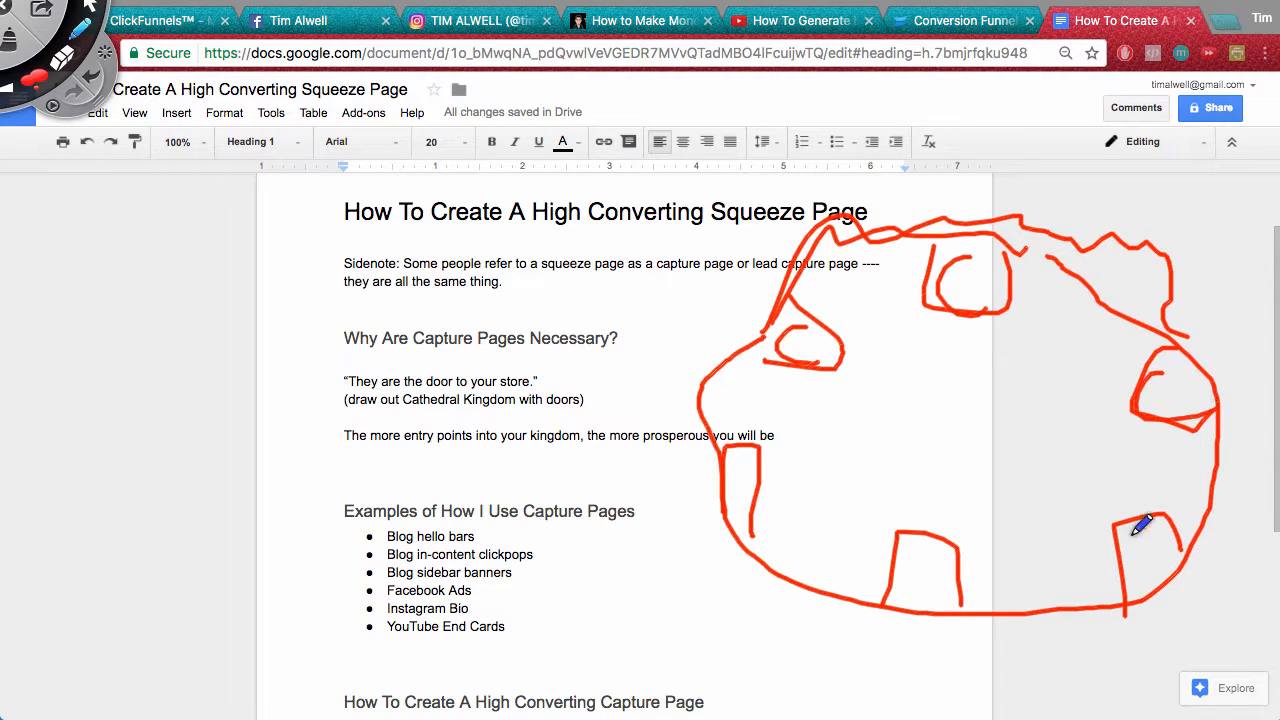
pyautogui.moveTo(1150, 540); pyautogui.dragTo(1162, 565)
pyautogui.moveTo(935, 558); pyautogui.dragTo(950, 593)
pyautogui.moveTo(757, 450); pyautogui.dragTo(762, 485)
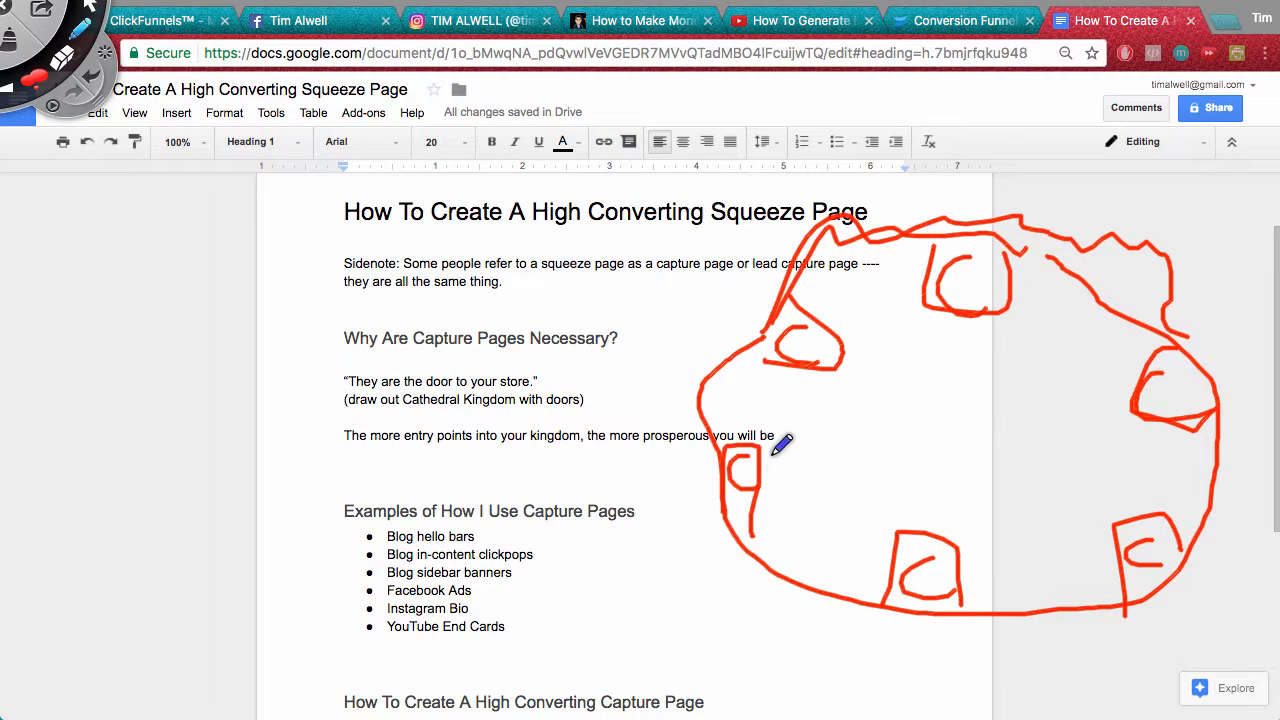
# Draw five red arrows pointing into the kingdom from different sides, and clear the whole drawing at the end
pyautogui.moveTo(540, 278)
pyautogui.mouseDown()
pyautogui.moveTo(702, 366)
pyautogui.moveTo(700, 410)
pyautogui.mouseUp()
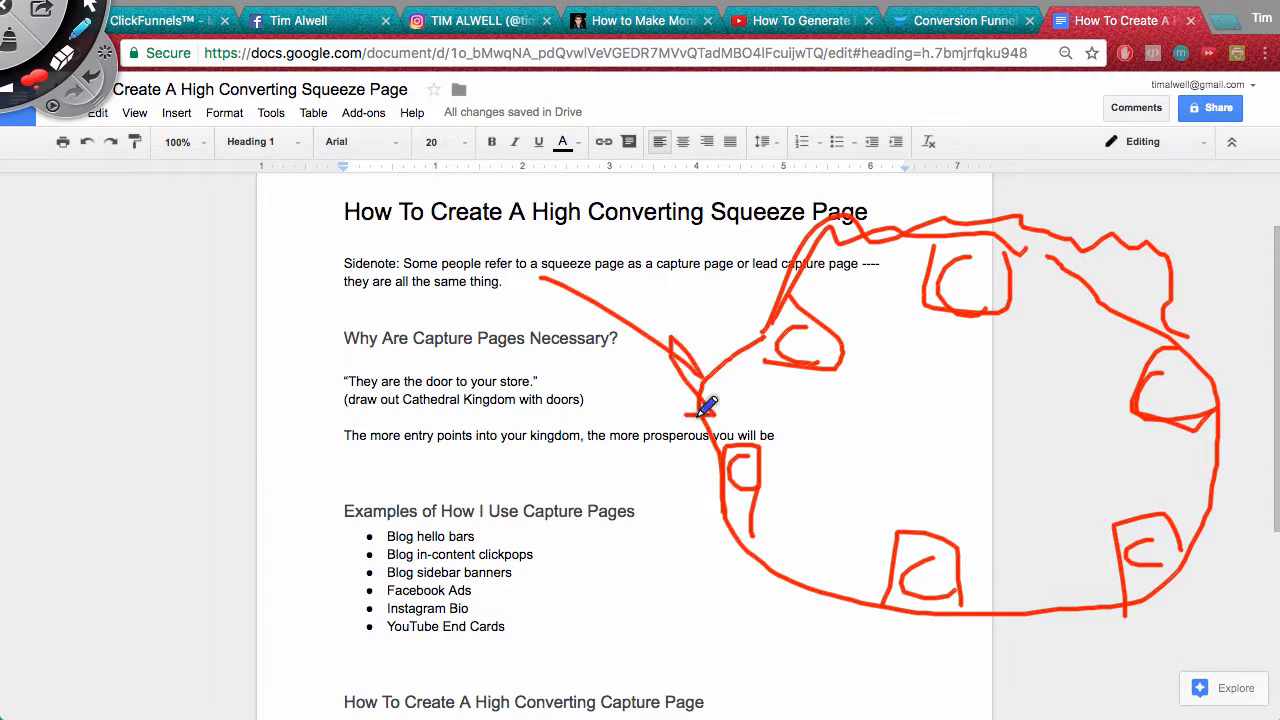
pyautogui.moveTo(688, 645)
pyautogui.mouseDown()
pyautogui.moveTo(805, 549)
pyautogui.moveTo(806, 560)
pyautogui.mouseUp()
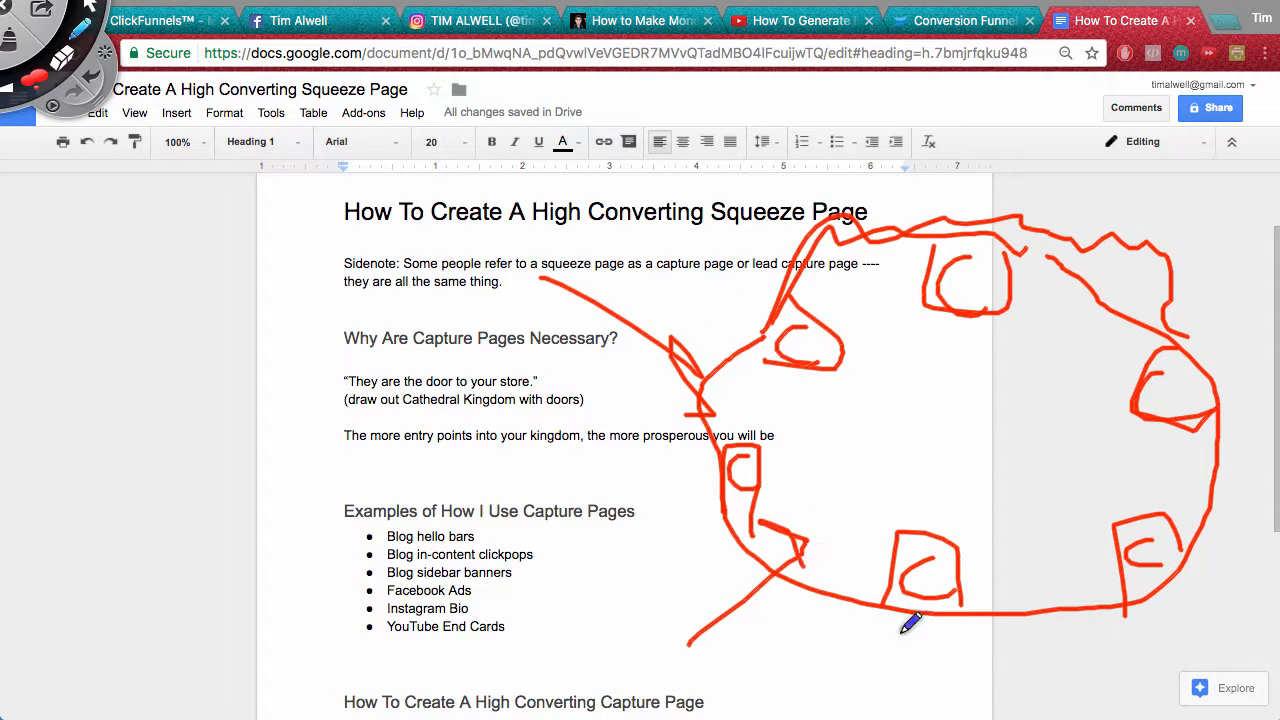
pyautogui.moveTo(1040, 708); pyautogui.dragTo(1034, 533)
pyautogui.moveTo(996, 578); pyautogui.dragTo(1092, 551)
pyautogui.moveTo(1230, 196); pyautogui.dragTo(1110, 372)
pyautogui.moveTo(1102, 318)
pyautogui.mouseDown()
pyautogui.moveTo(1109, 363)
pyautogui.moveTo(1160, 368)
pyautogui.mouseUp()
pyautogui.moveTo(980, 178); pyautogui.dragTo(958, 335)
pyautogui.moveTo(908, 268)
pyautogui.mouseDown()
pyautogui.moveTo(916, 334)
pyautogui.moveTo(1001, 337)
pyautogui.mouseUp()
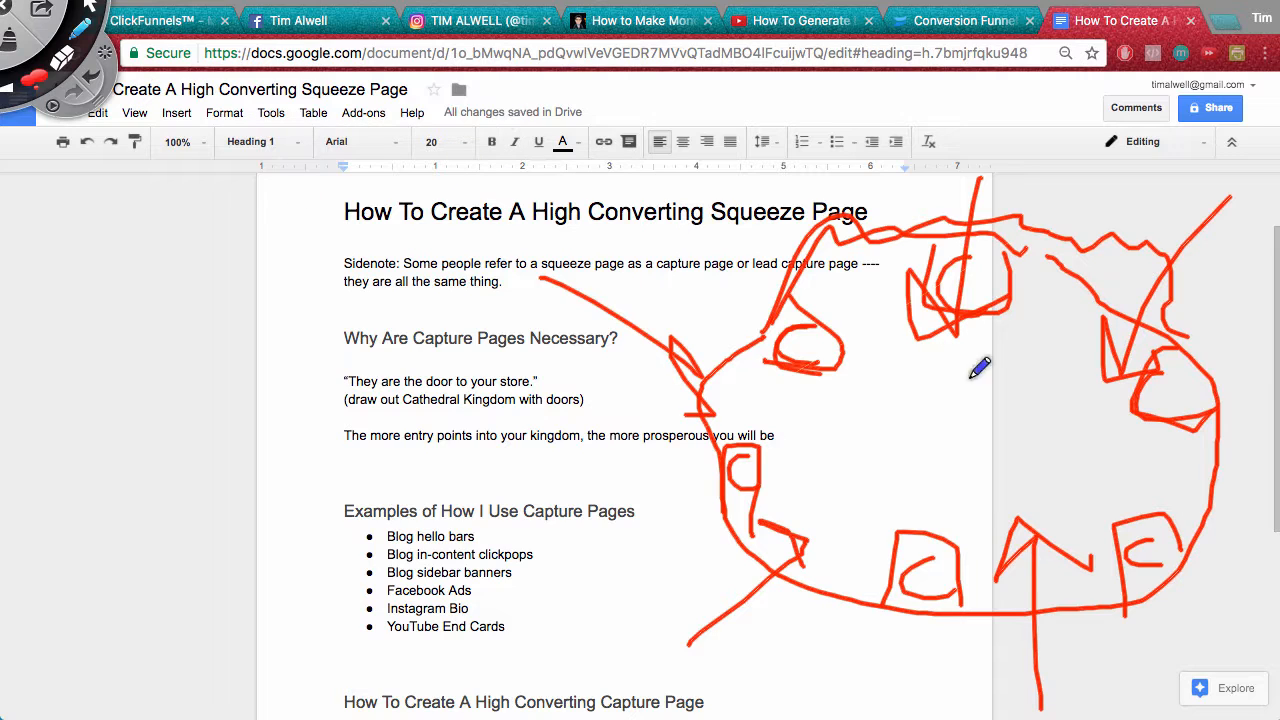
pyautogui.click(10, 46)
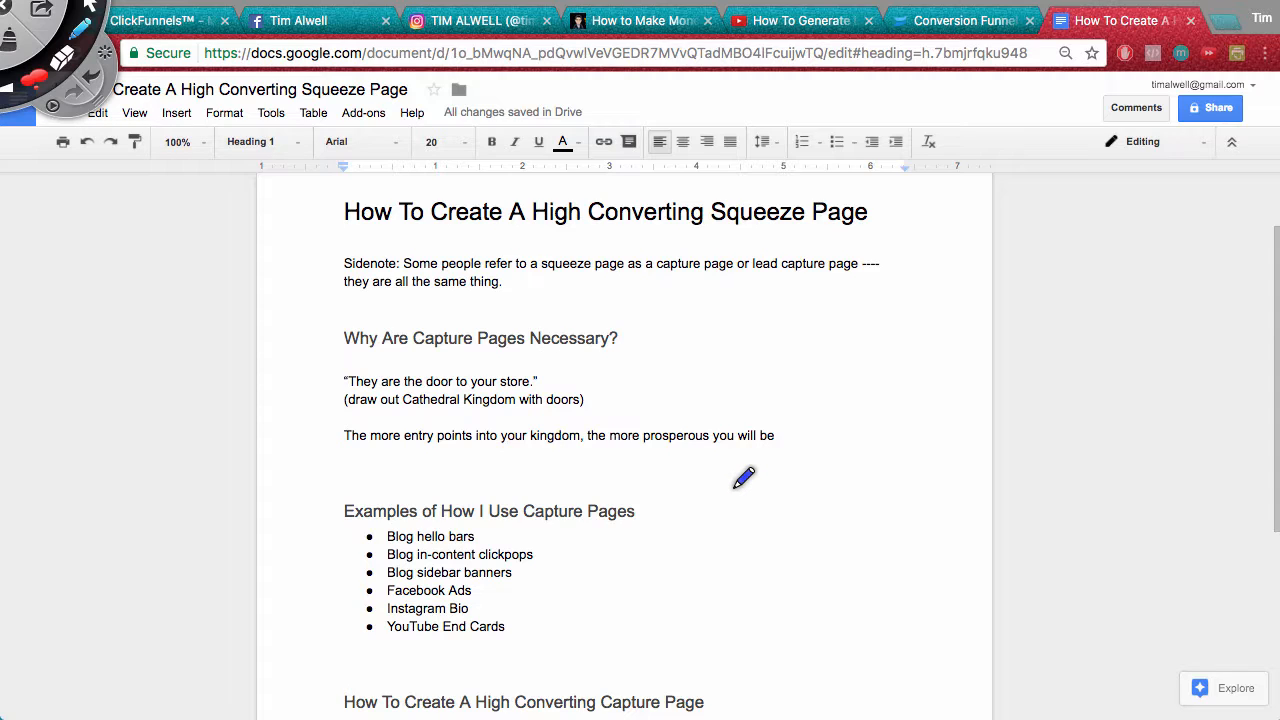
# Bracket the bulleted list under "Examples of How I Use Capture Pages" in red on both sides, and clear the brackets
pyautogui.moveTo(385, 527)
pyautogui.mouseDown()
pyautogui.moveTo(350, 605)
pyautogui.moveTo(382, 641)
pyautogui.mouseUp()
pyautogui.moveTo(520, 531)
pyautogui.mouseDown()
pyautogui.moveTo(576, 659)
pyautogui.moveTo(558, 655)
pyautogui.mouseUp()
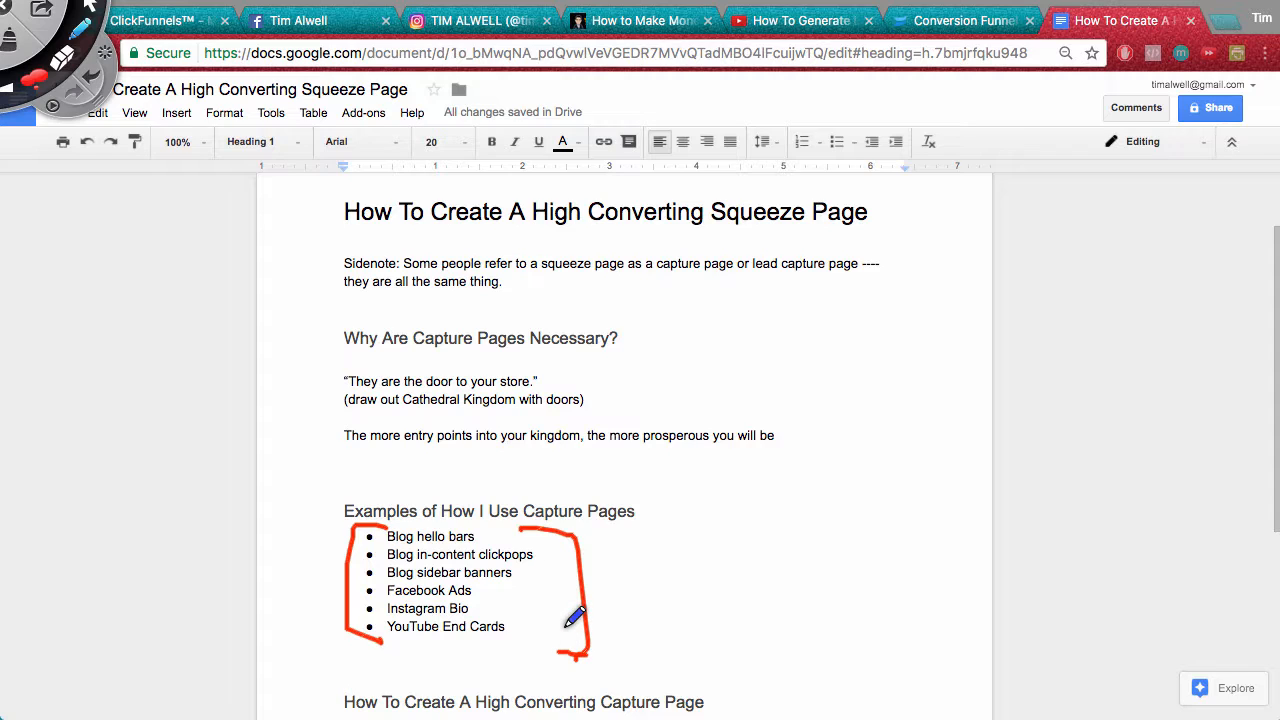
pyautogui.click(5, 40)
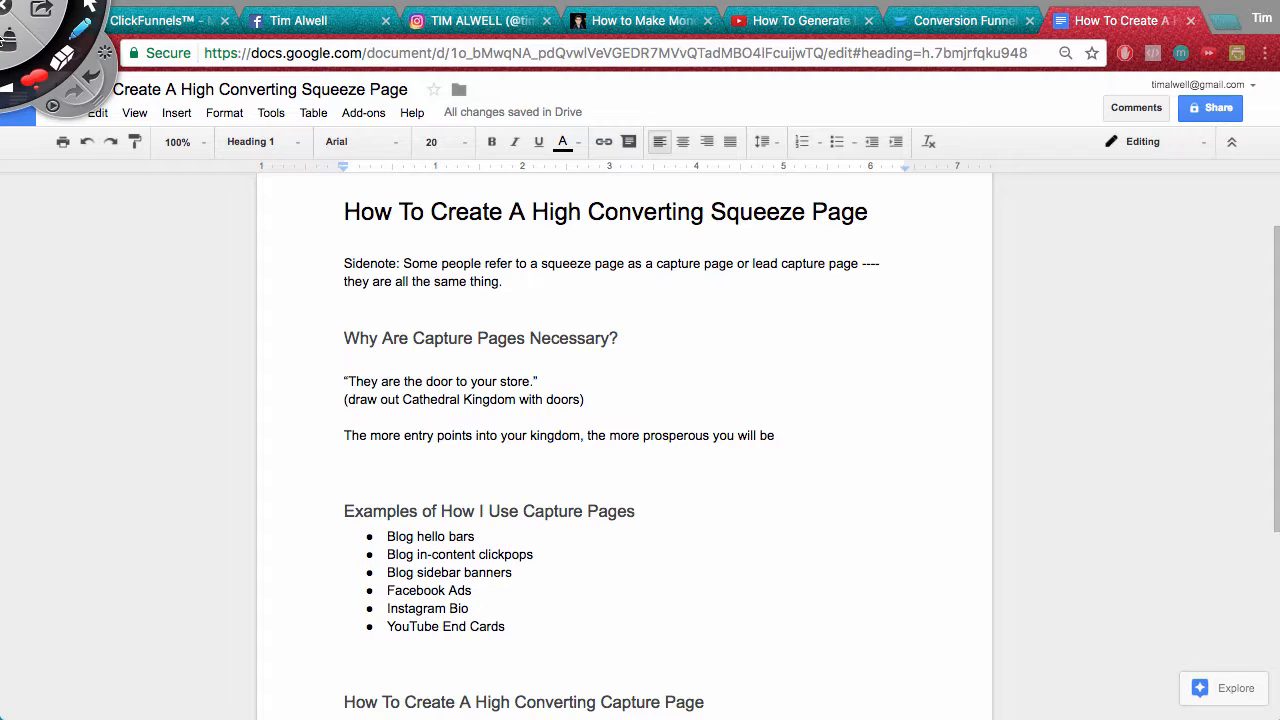
# Stop drawing and switch to the browser window showing tipsfromtim.com, positioning it so the free webinar banner is fully visible
pyautogui.click(98, 6)
pyautogui.press('super+grave')
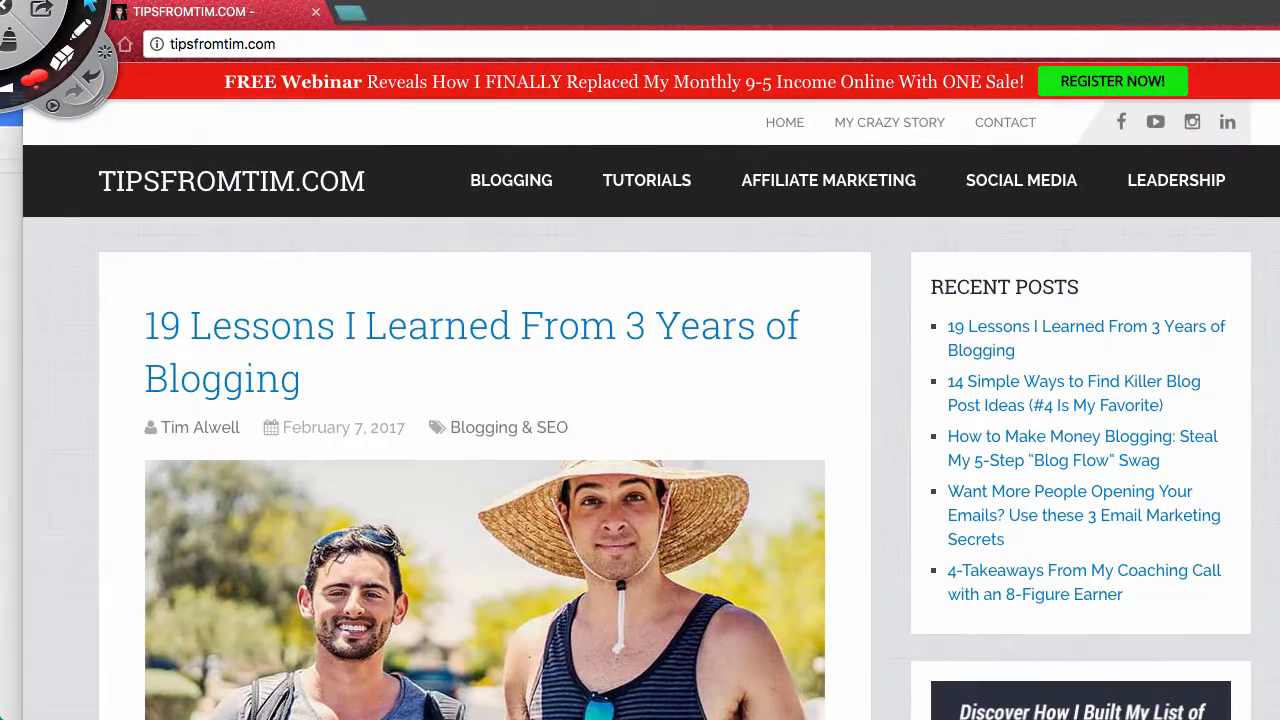
pyautogui.moveTo(643, 12); pyautogui.dragTo(643, 27)
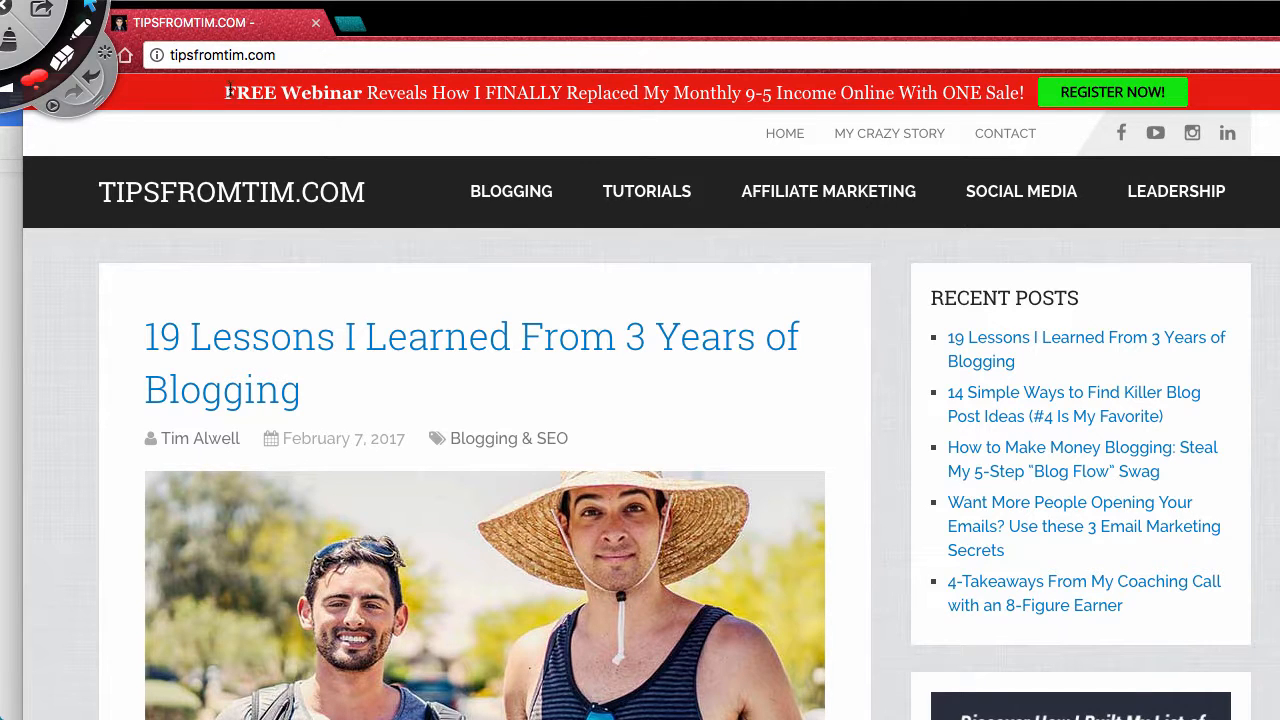
pyautogui.moveTo(437, 29); pyautogui.dragTo(438, 78)
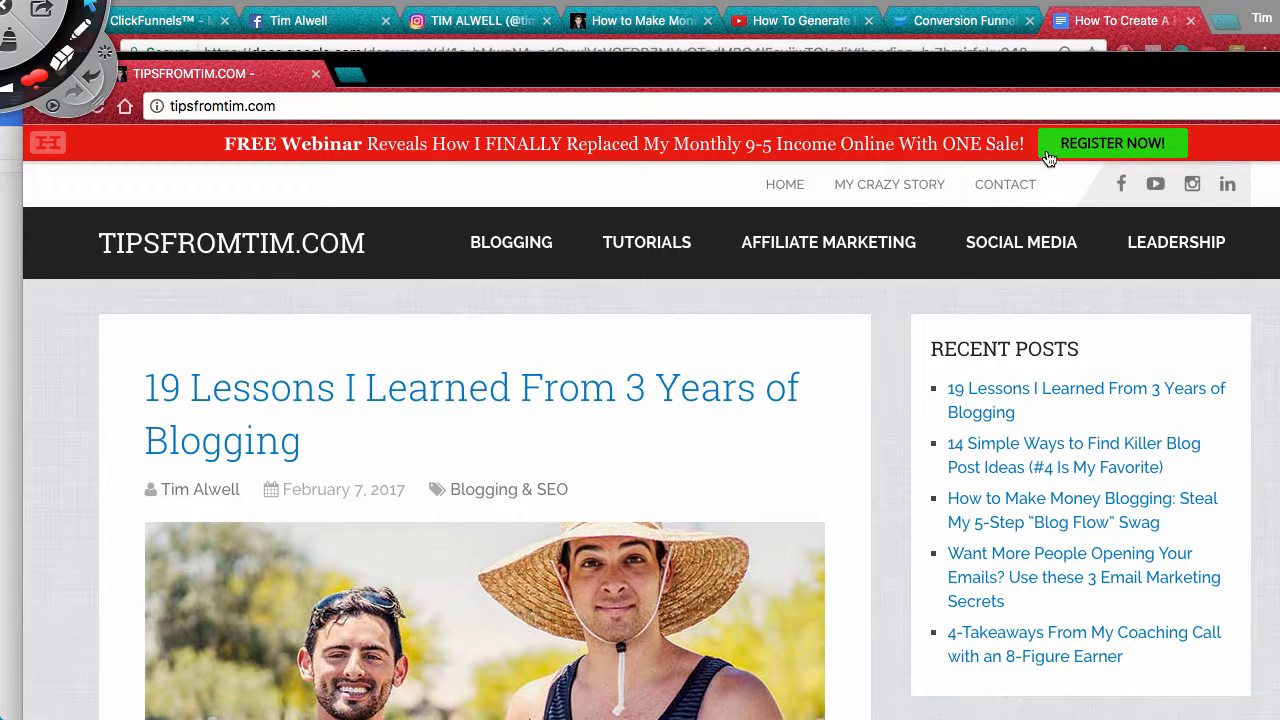
pyautogui.moveTo(1135, 78); pyautogui.dragTo(1109, 63)
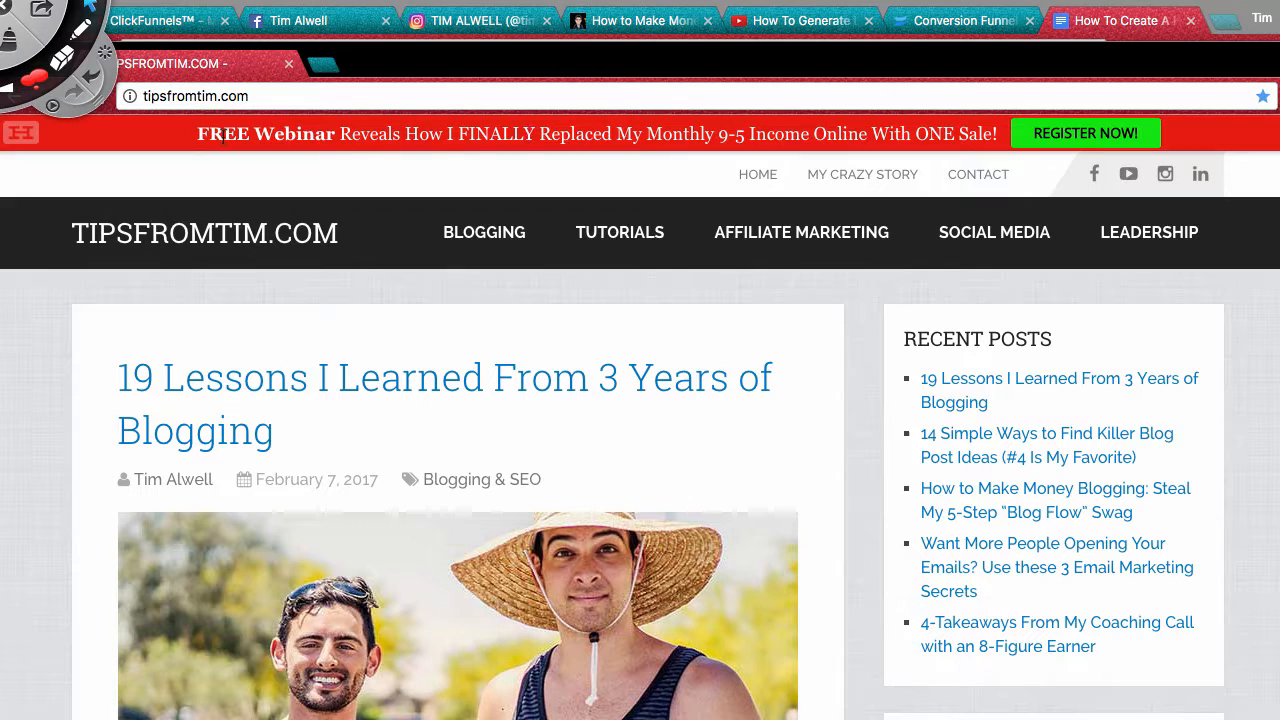
# Highlight the free webinar banner text, and open its registration page to view it before closing that window
pyautogui.moveTo(198, 134); pyautogui.dragTo(1005, 134)
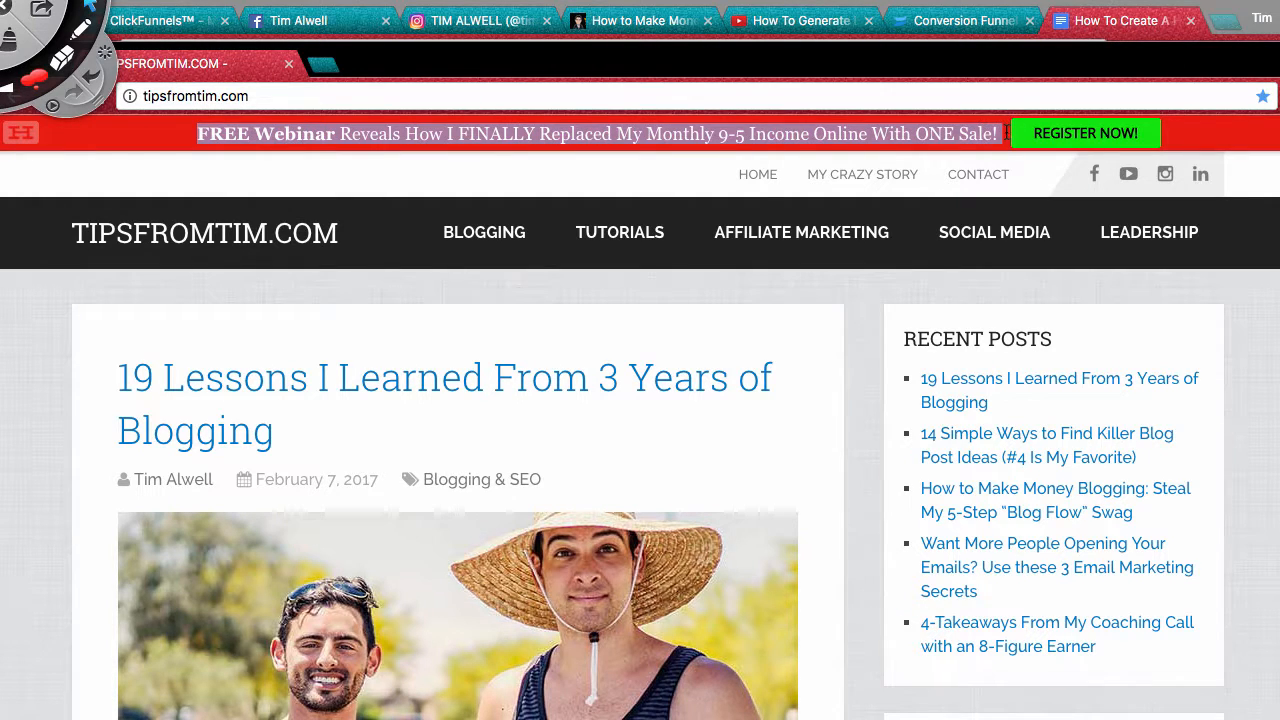
pyautogui.click(1005, 134)
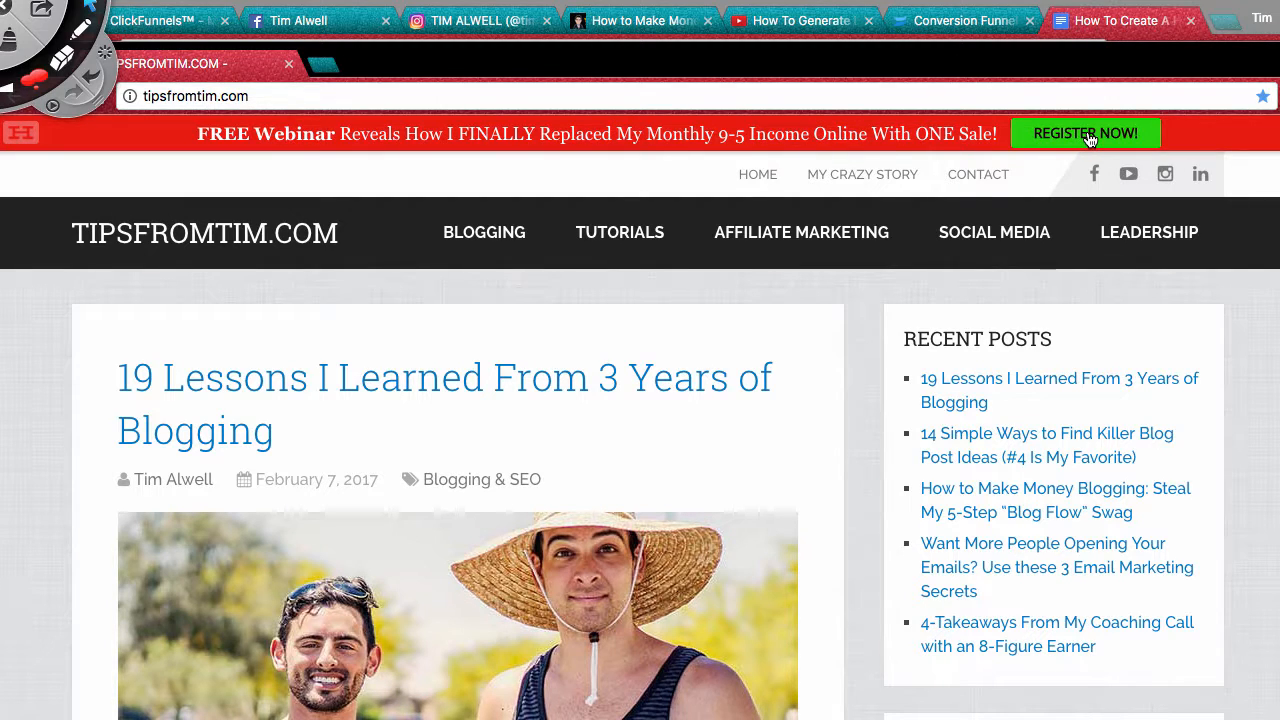
pyautogui.click(1090, 138)
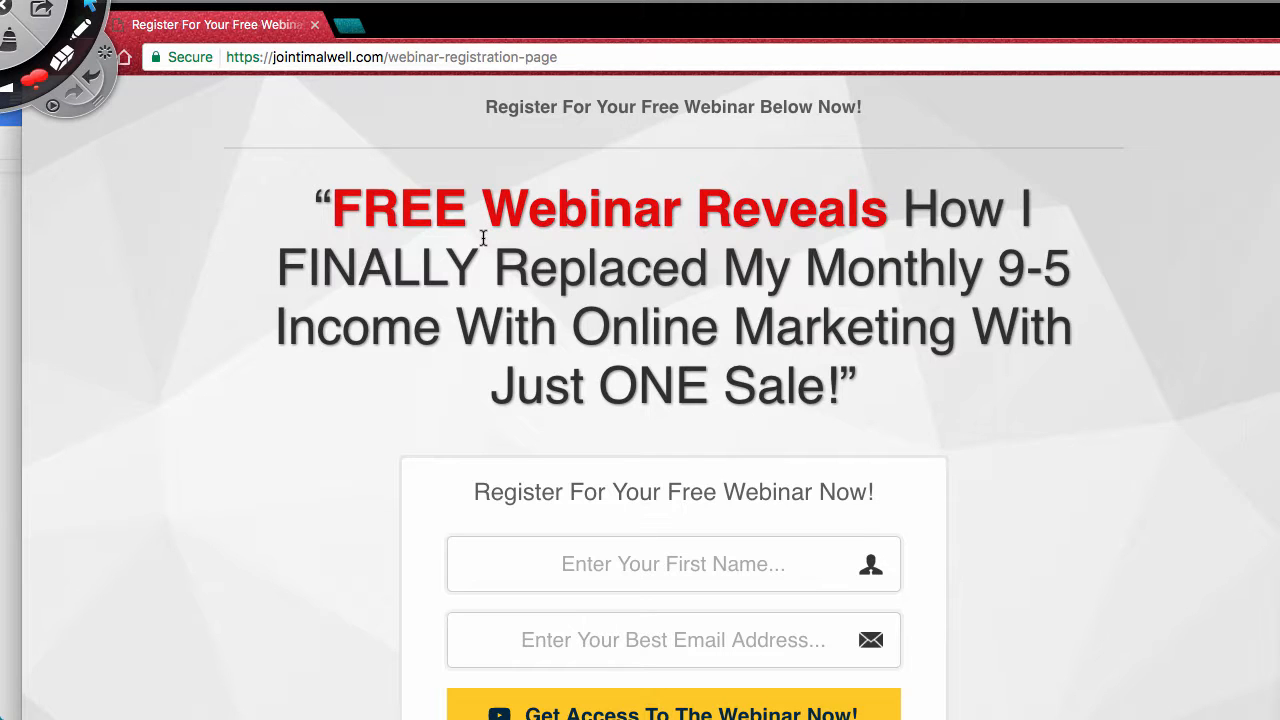
pyautogui.moveTo(636, 13); pyautogui.dragTo(718, 64)
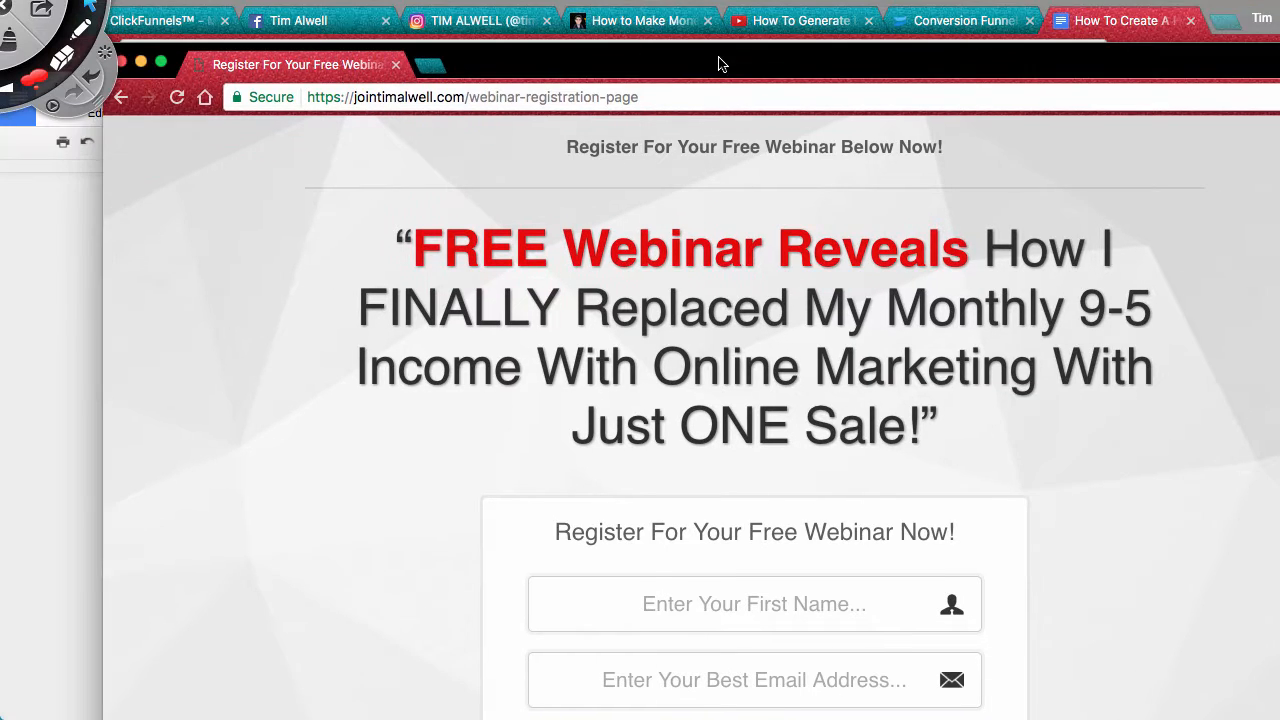
pyautogui.click(121, 61)
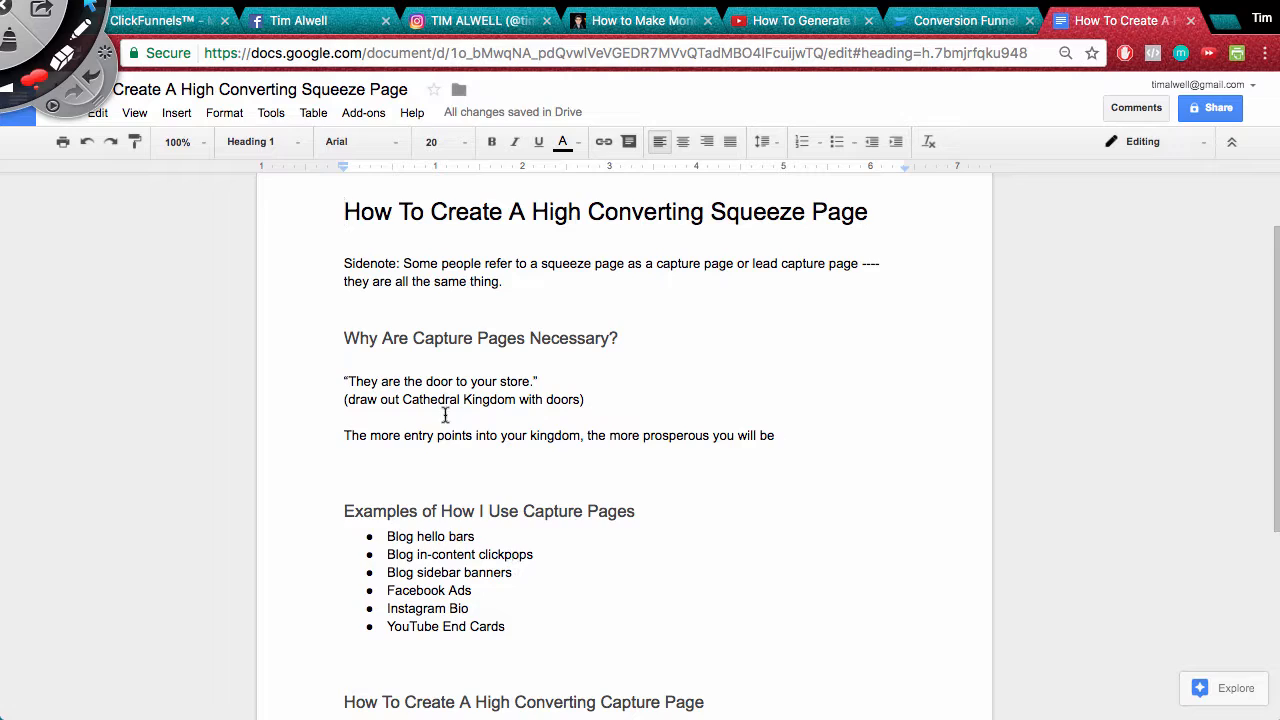
# Open the "How to Make Money Blogging" post and find its in-content "NEED MORE BLOG LEADS?" cheatsheet banner
pyautogui.click(625, 22)
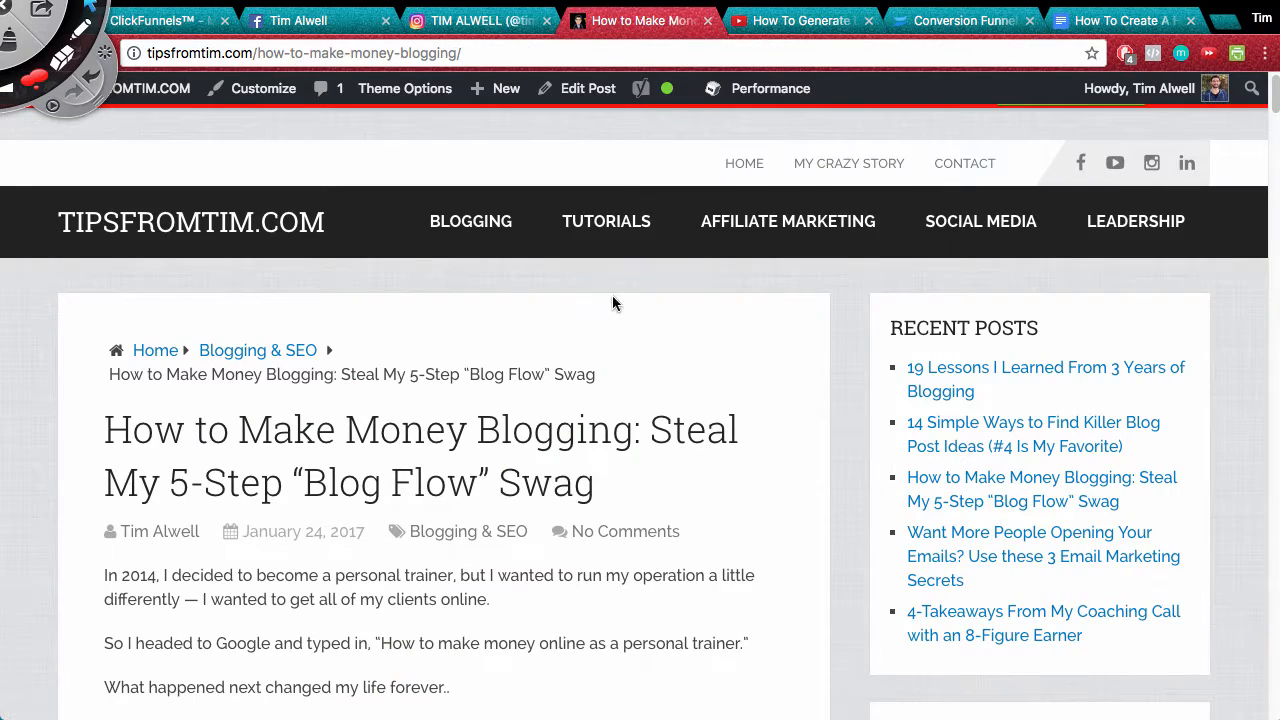
pyautogui.scroll(-10, 613, 297)
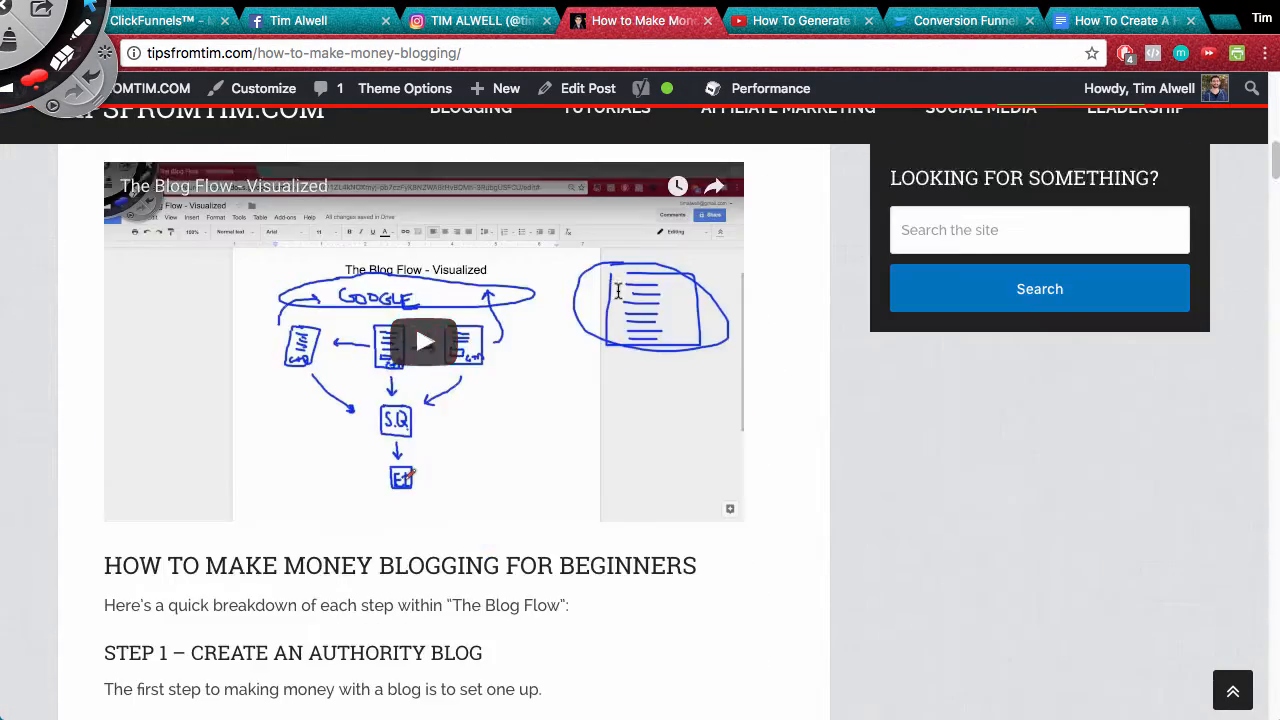
pyautogui.scroll(-15, 618, 291)
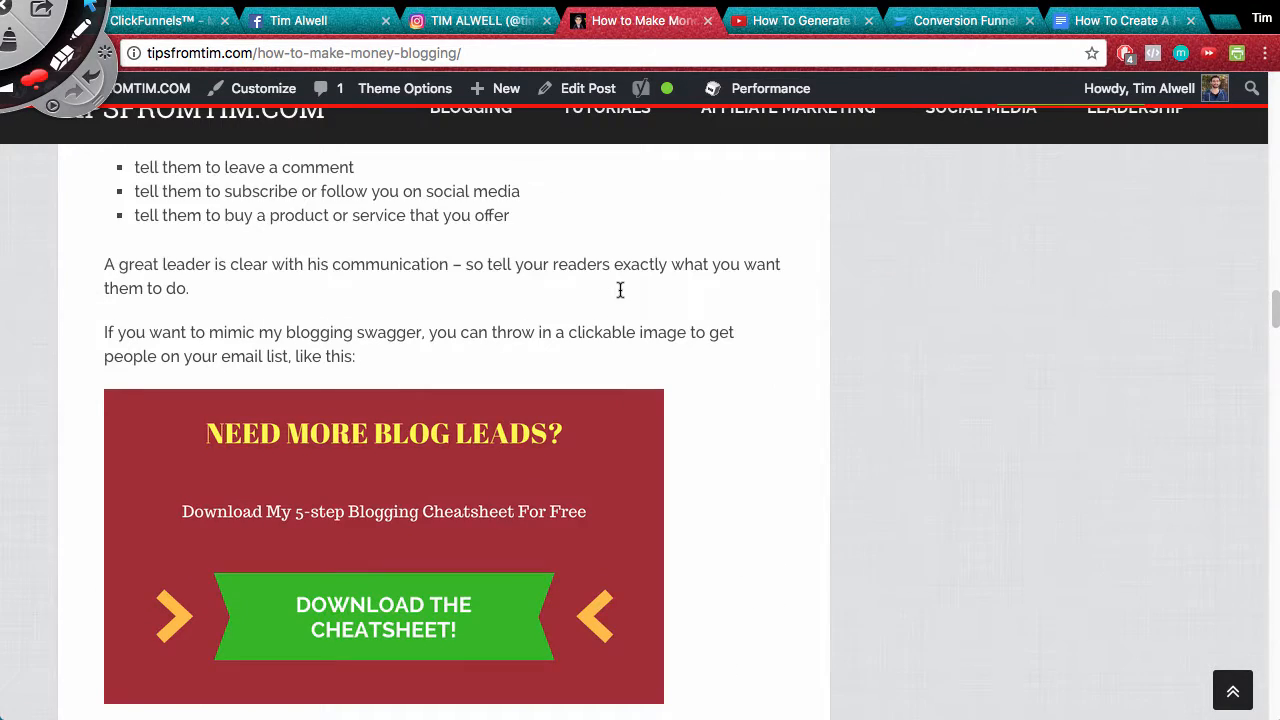
pyautogui.scroll(-2, 620, 290)
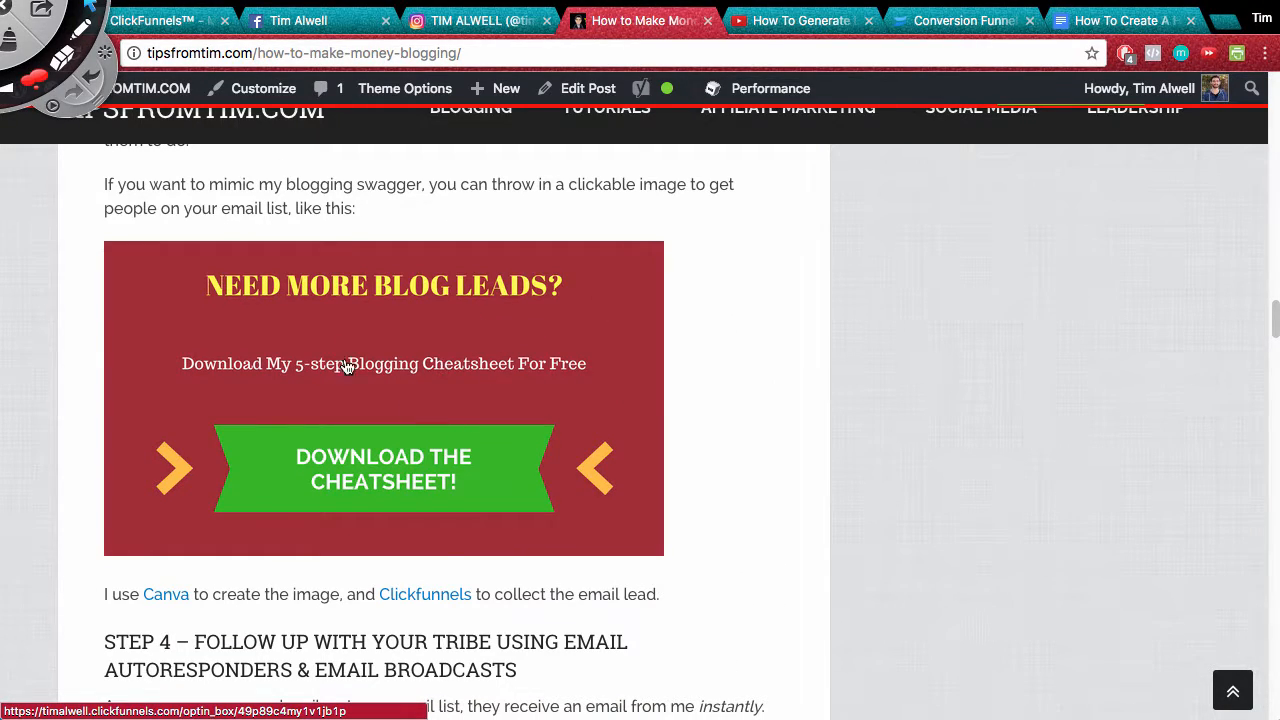
# View the cheatsheet banner's email opt-in pop-up, close it, and return to the squeeze page document
pyautogui.click(414, 482)
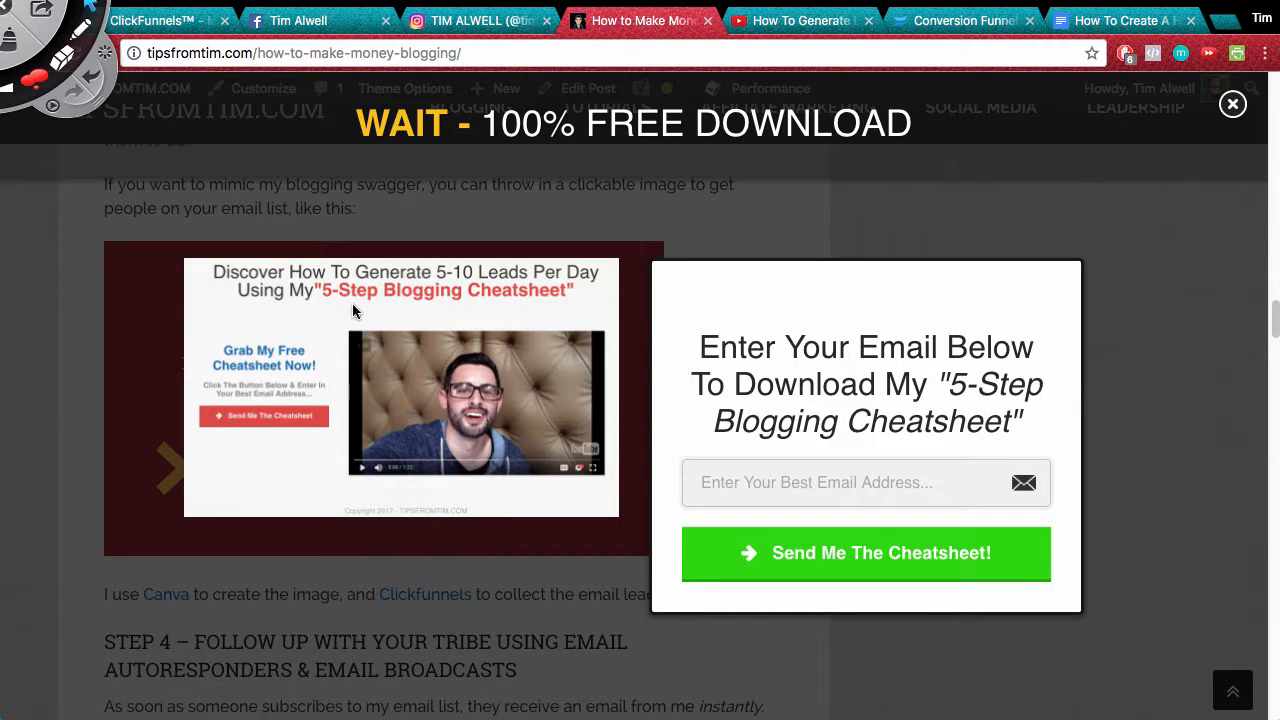
pyautogui.click(1236, 102)
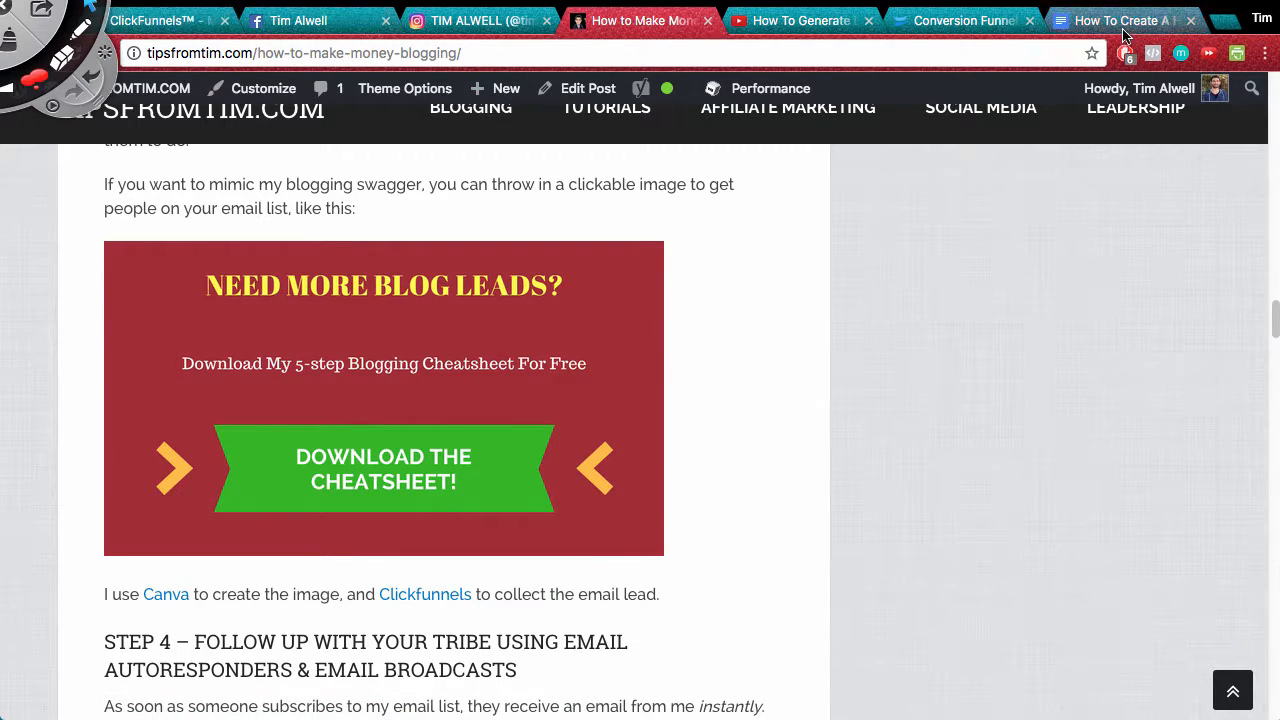
pyautogui.click(1077, 24)
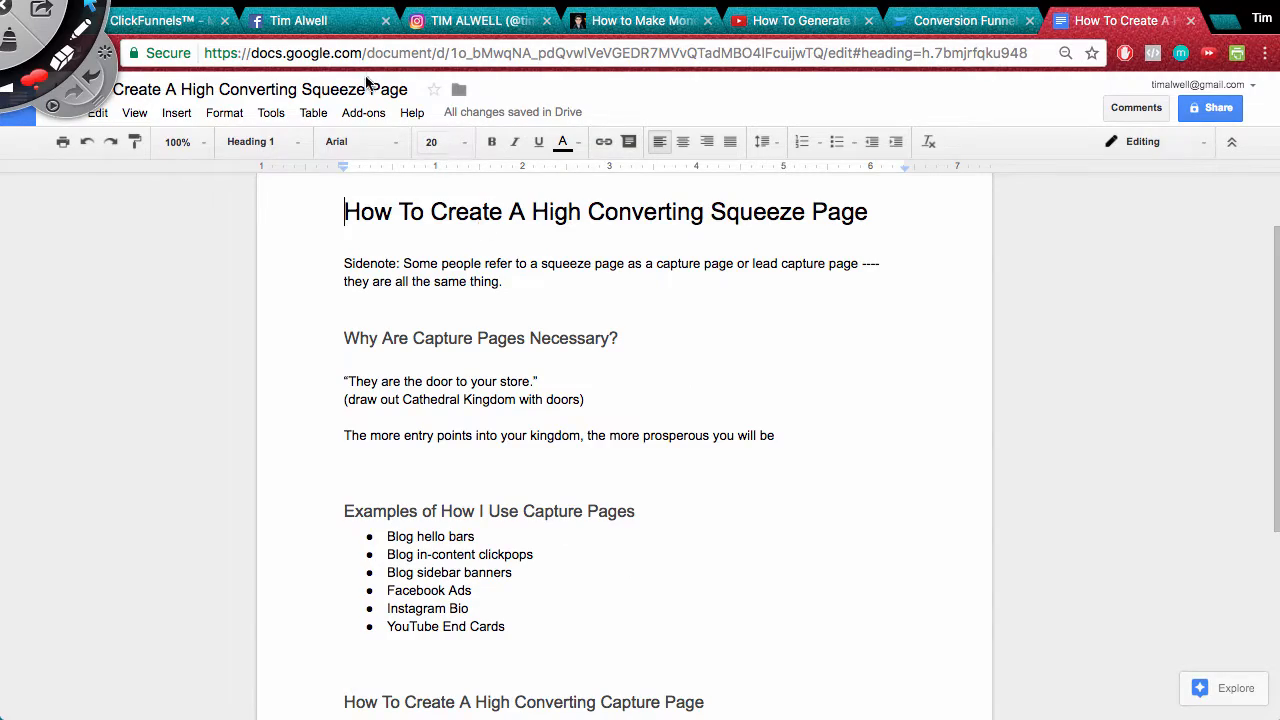
# Go back to the "How to Make Money Blogging" post and find the "CLAIM YOUR SPOT BELOW" banner beside the article
pyautogui.click(564, 30)
pyautogui.scroll(15, 955, 408)
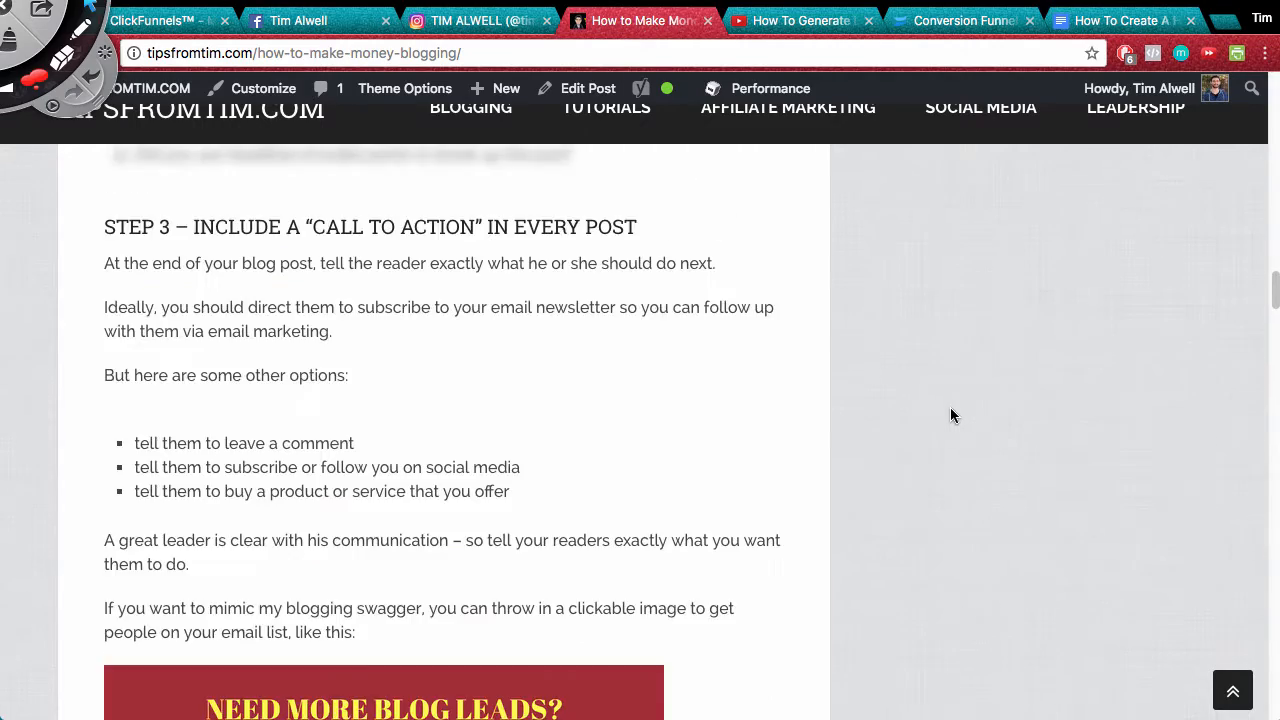
pyautogui.scroll(10, 952, 410)
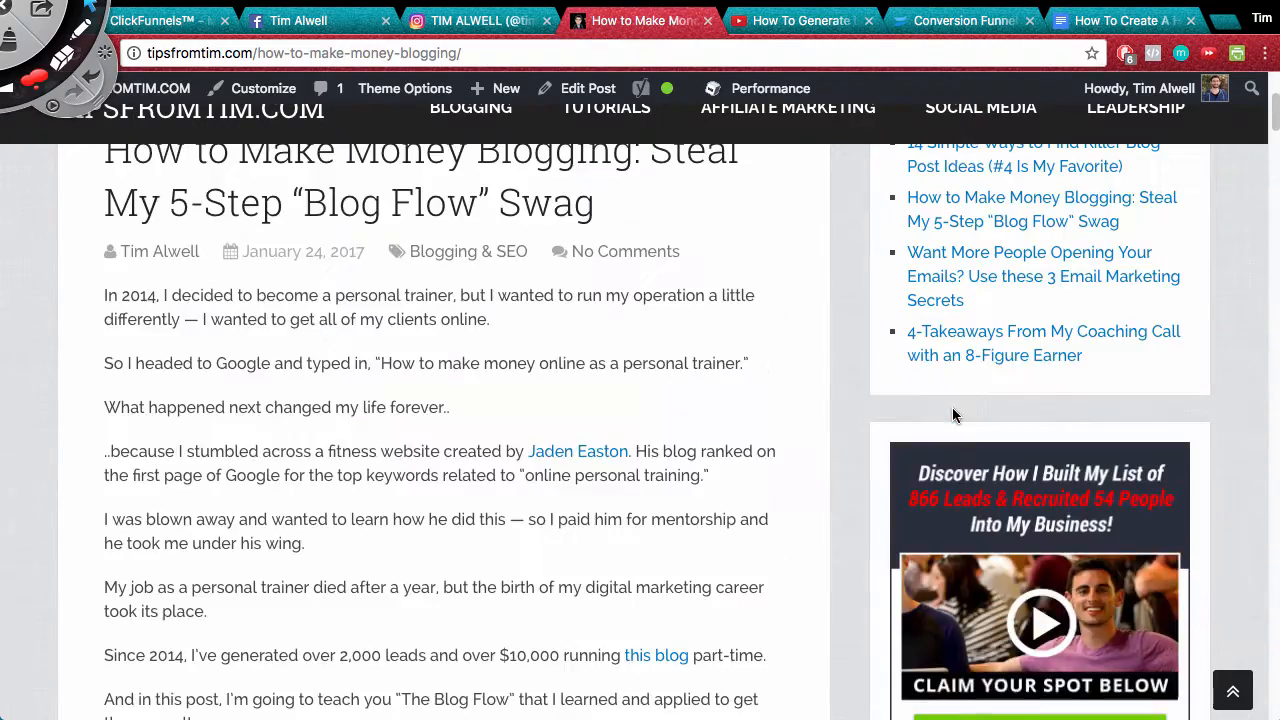
# Open the webinar registration page from the blog's "CLAIM YOUR SPOT BELOW" sidebar banner, view it, close it, and return to the squeeze page document
pyautogui.scroll(-3, 955, 414)
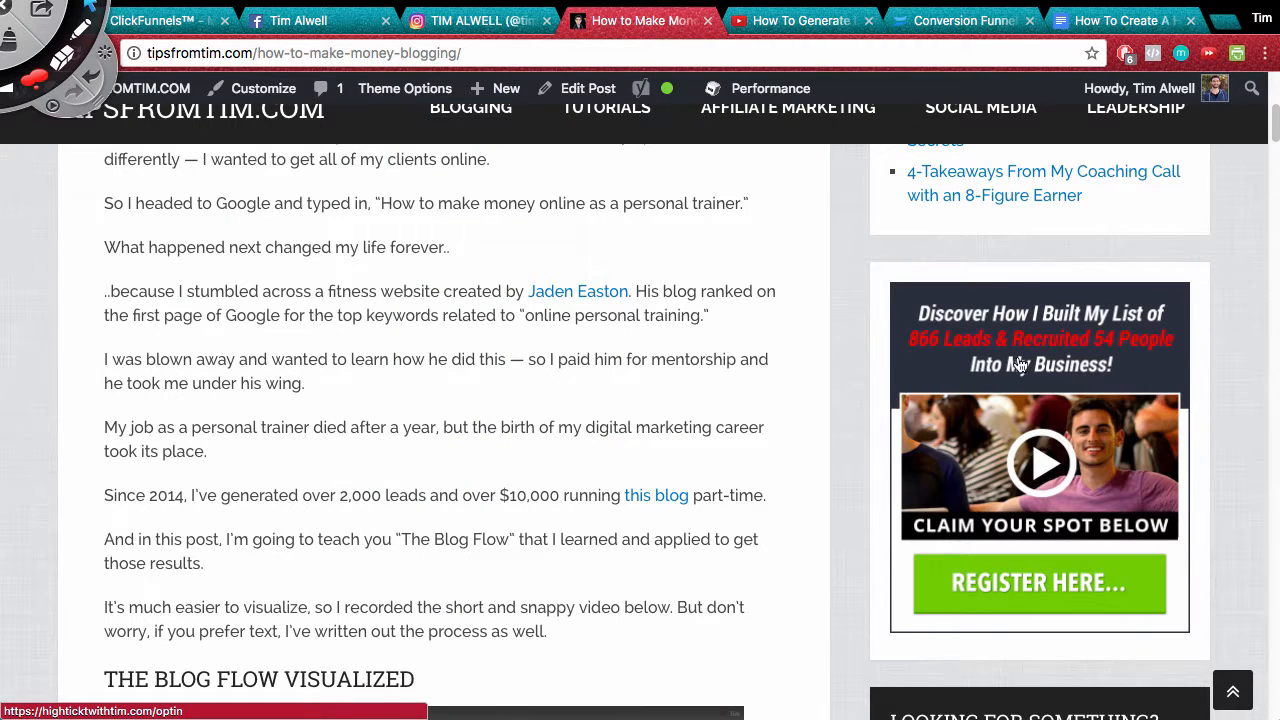
pyautogui.click(1018, 372)
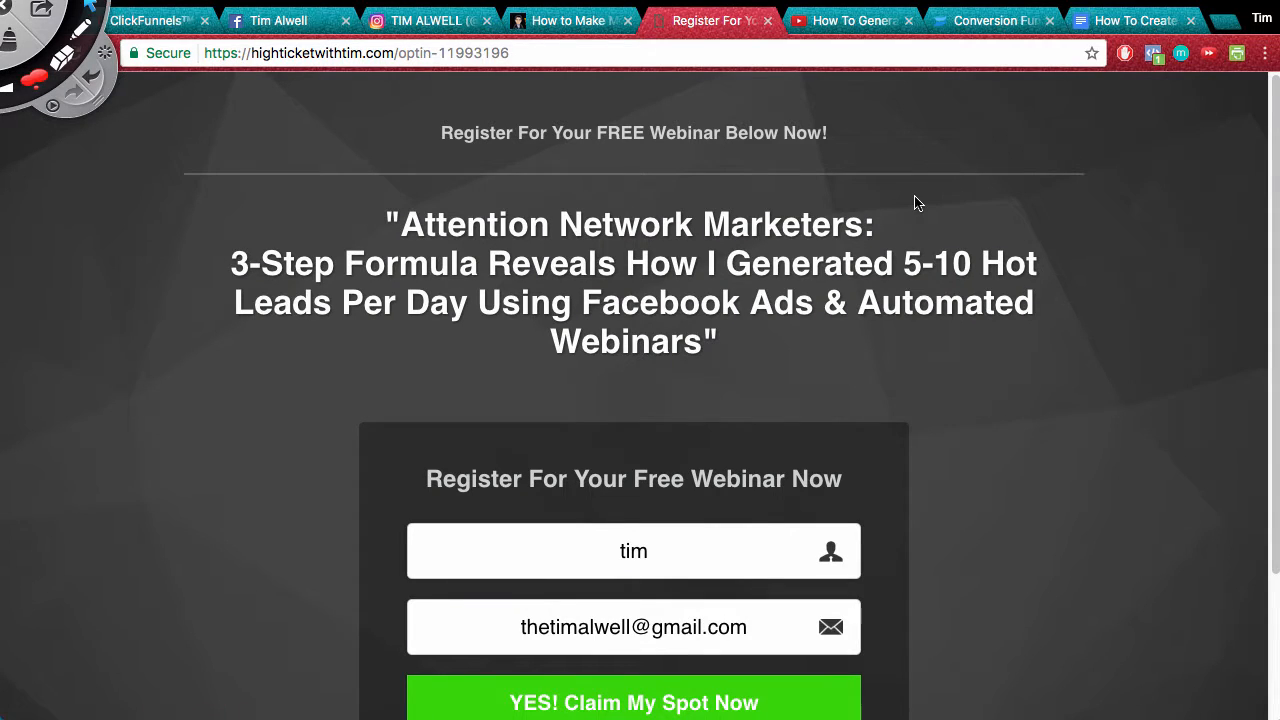
pyautogui.scroll(-1, 930, 187)
pyautogui.scroll(-1, 1018, 184)
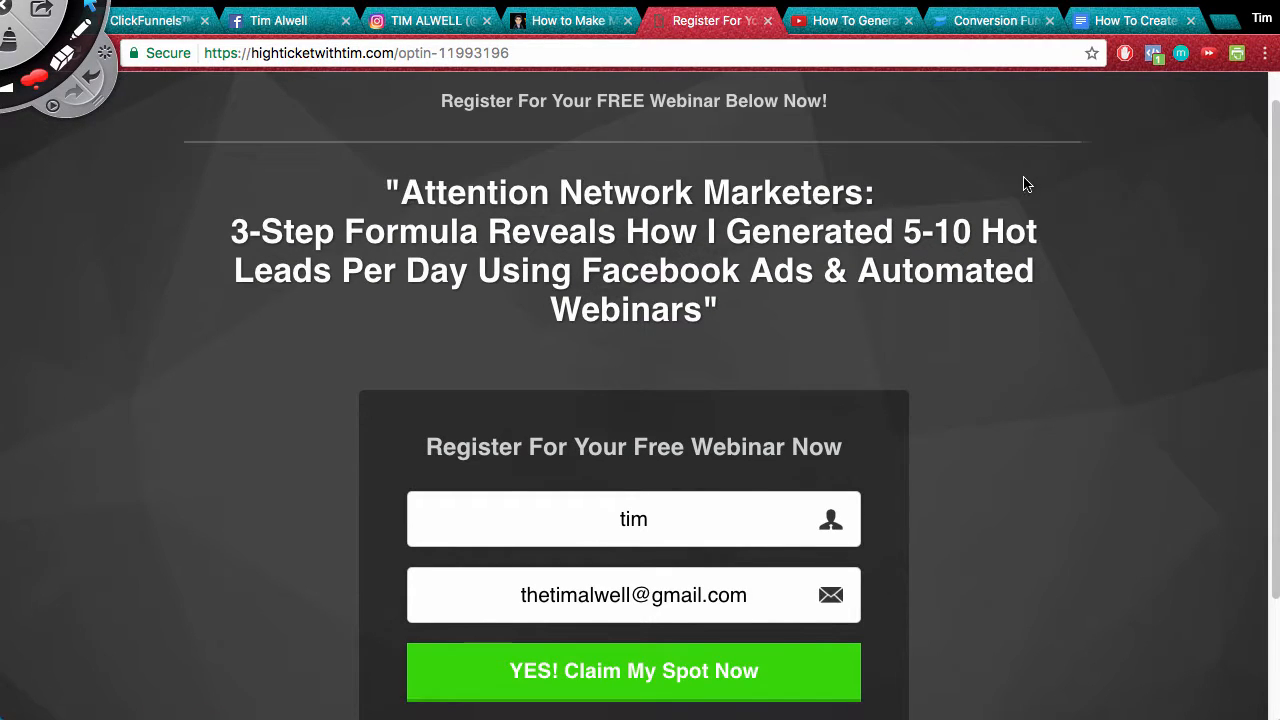
pyautogui.scroll(2, 808, 386)
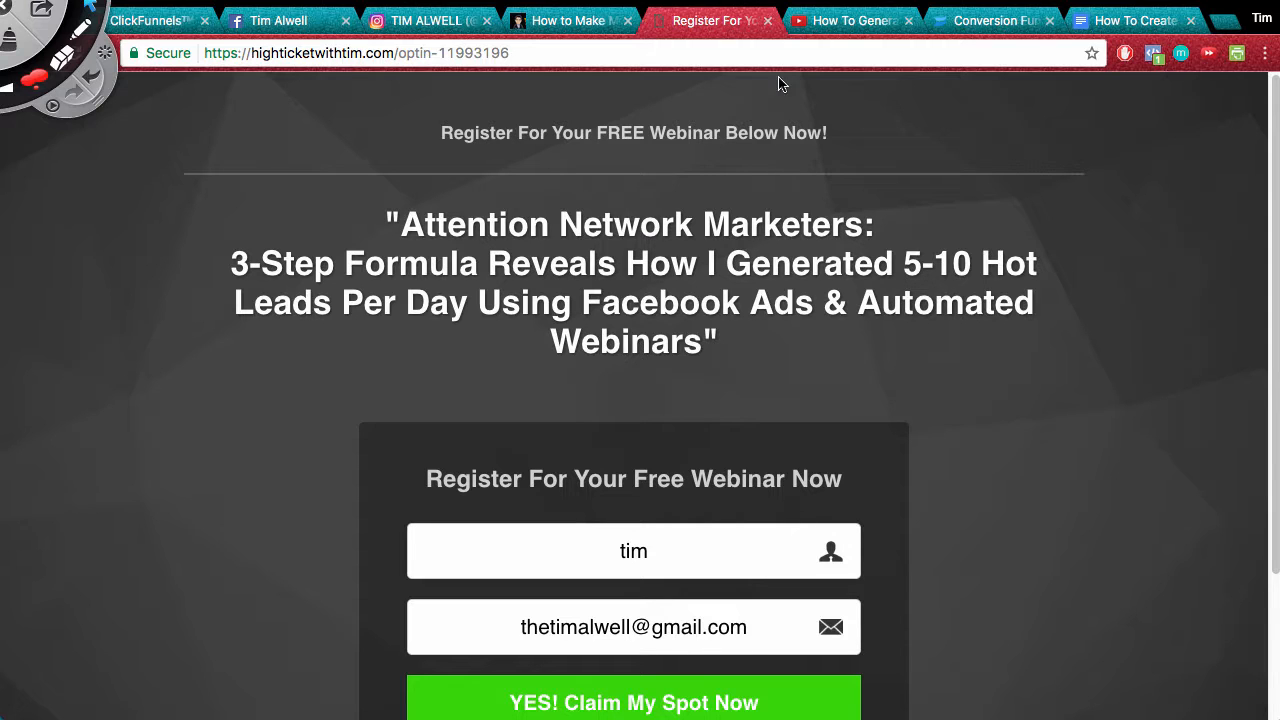
pyautogui.click(768, 20)
pyautogui.click(908, 8)
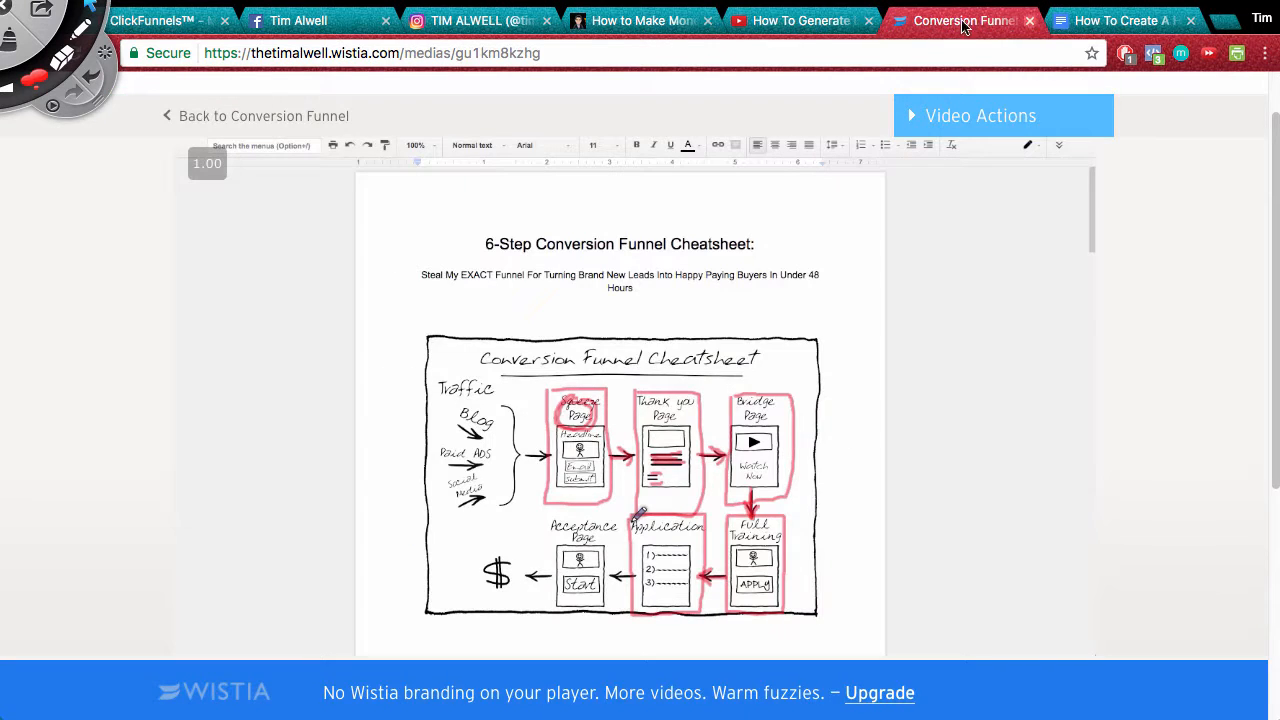
pyautogui.click(1090, 22)
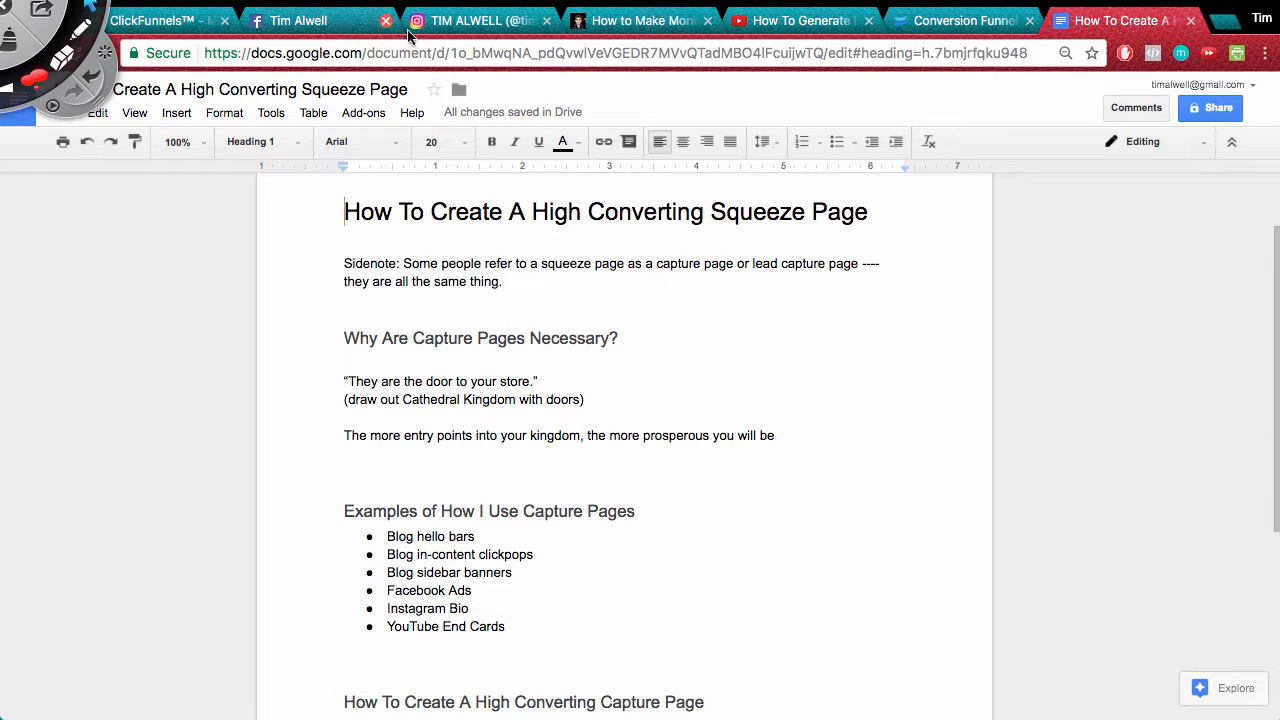
# Open the Facebook business page, find the February 9 post about enrolling more people, and expand its full text
pyautogui.click(335, 22)
pyautogui.scroll(-5, 472, 280)
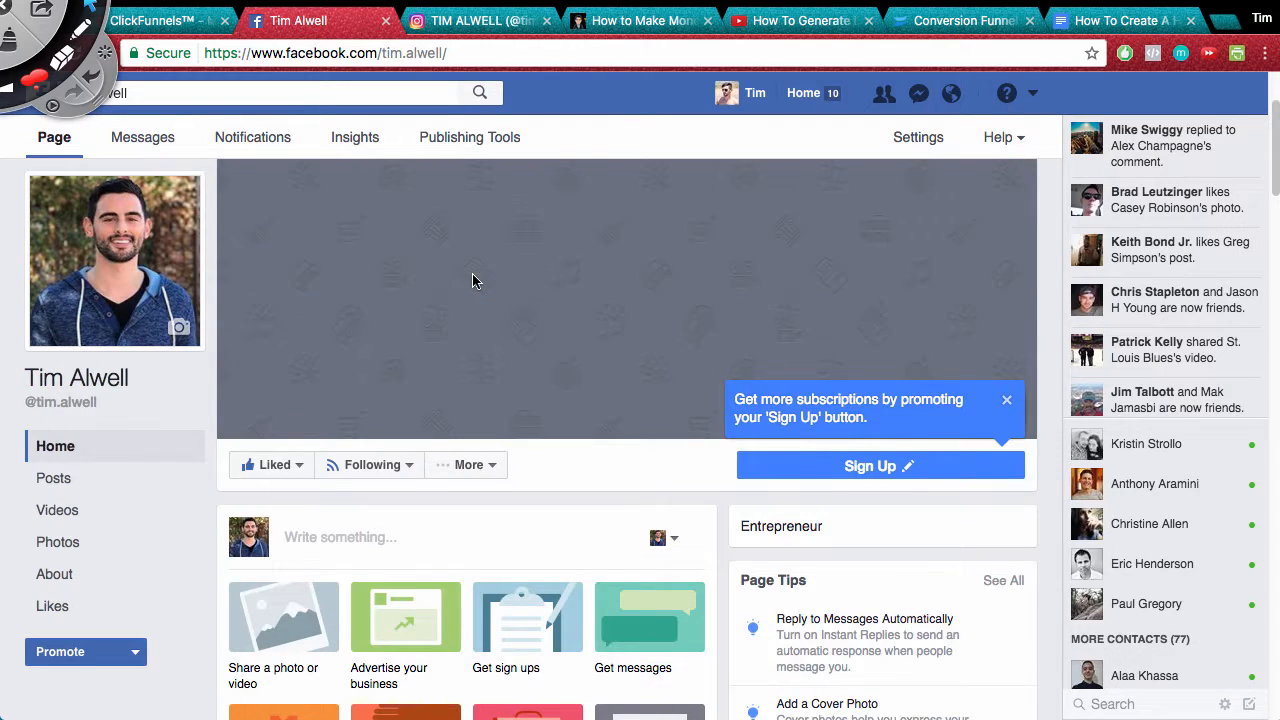
pyautogui.click(468, 280)
pyautogui.scroll(-4, 480, 278)
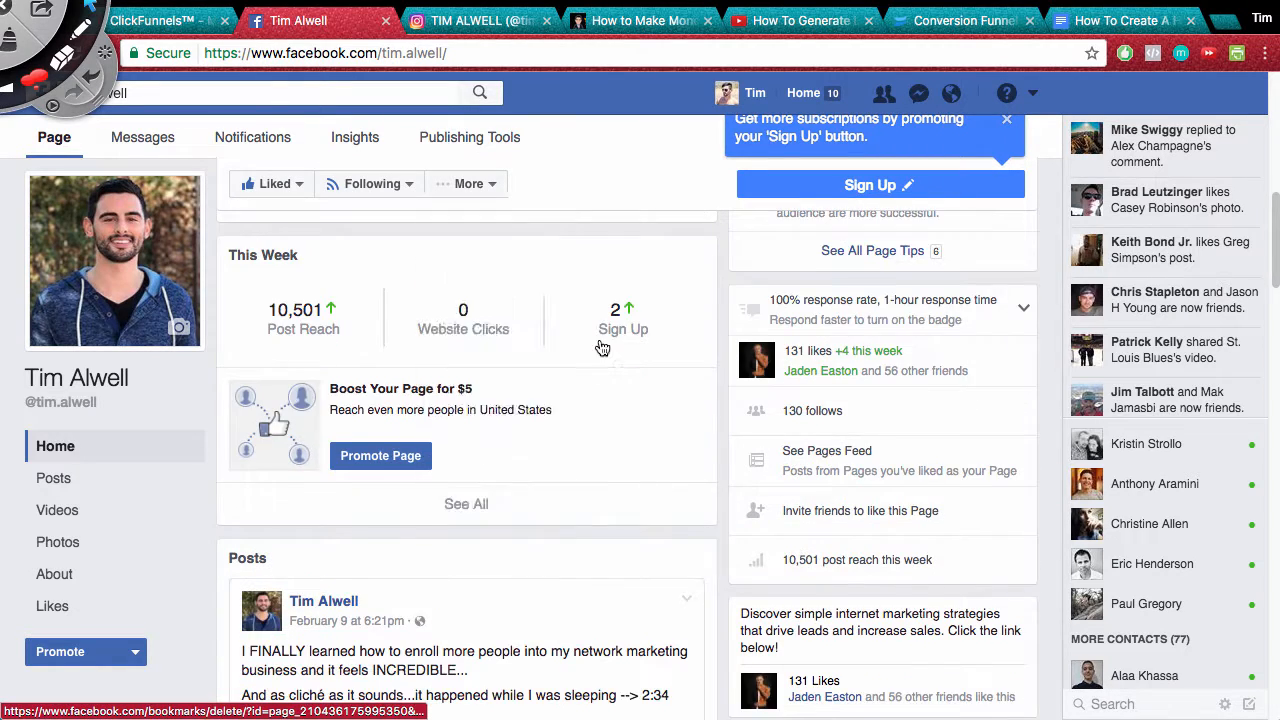
pyautogui.scroll(-1, 420, 323)
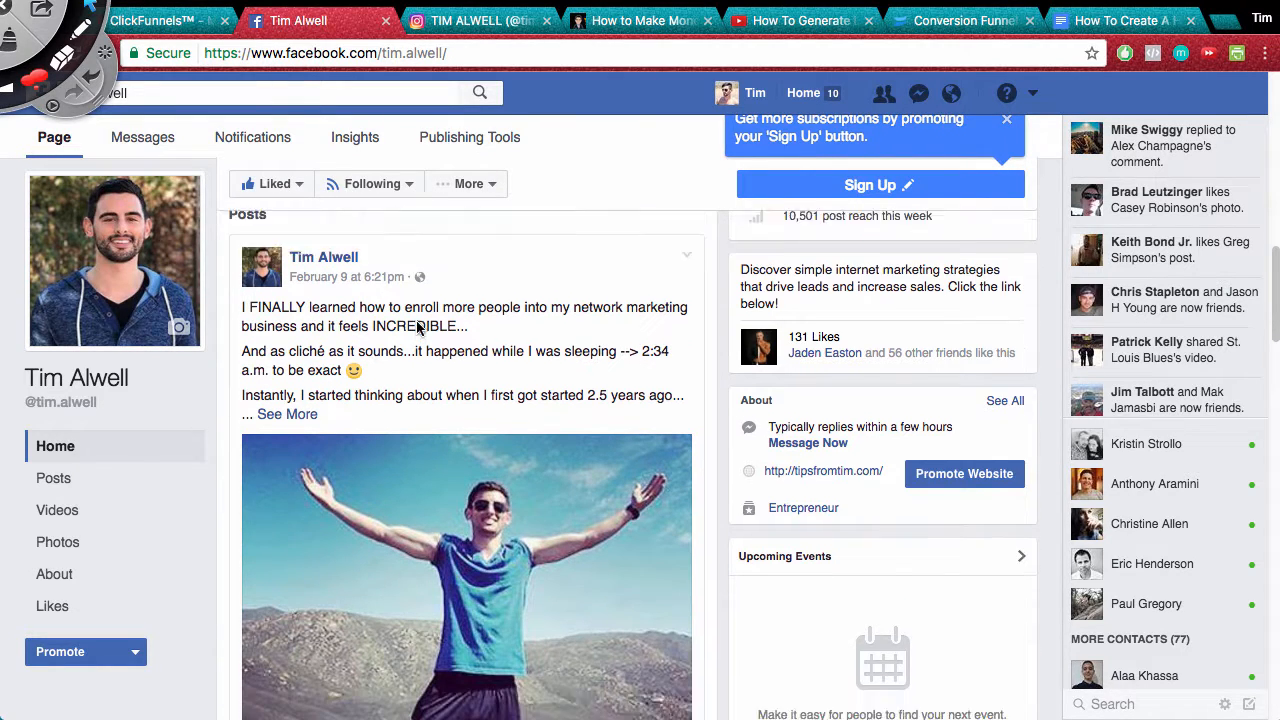
pyautogui.click(288, 394)
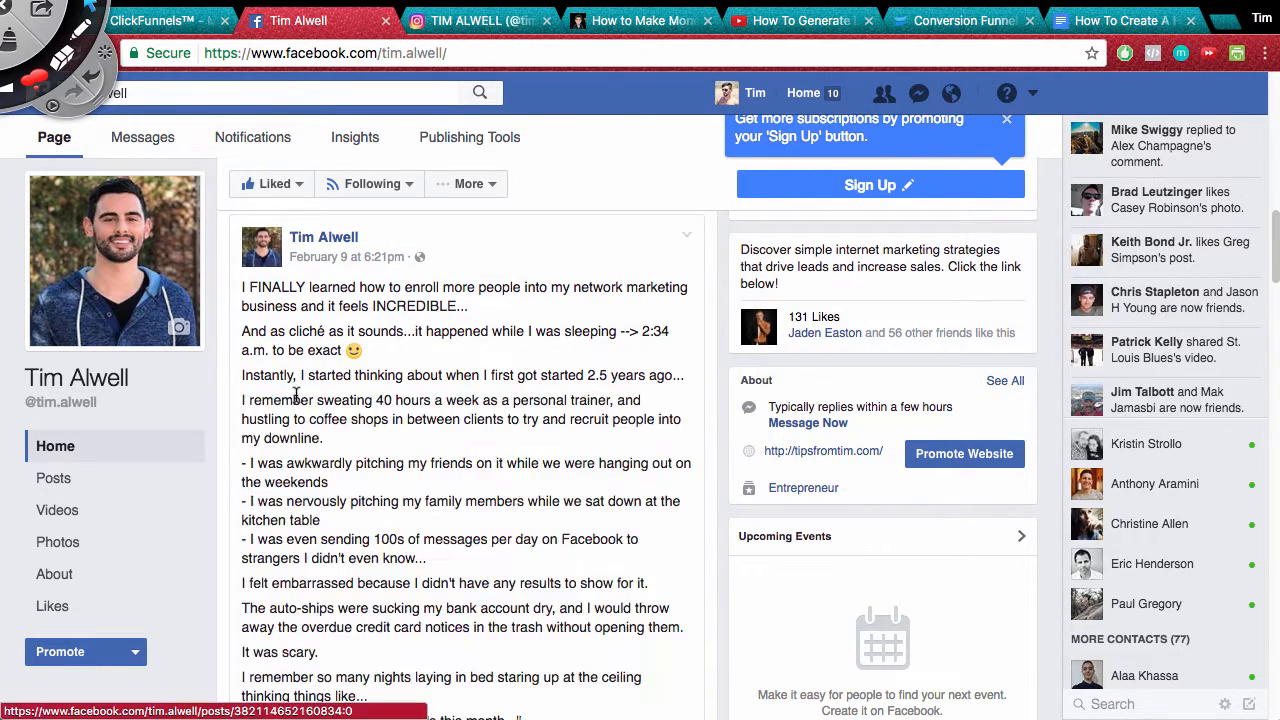
# Find the free training link in the expanded Facebook post, view its registration page, close it, and return to the squeeze page document
pyautogui.scroll(-4, 442, 388)
pyautogui.scroll(-5, 448, 368)
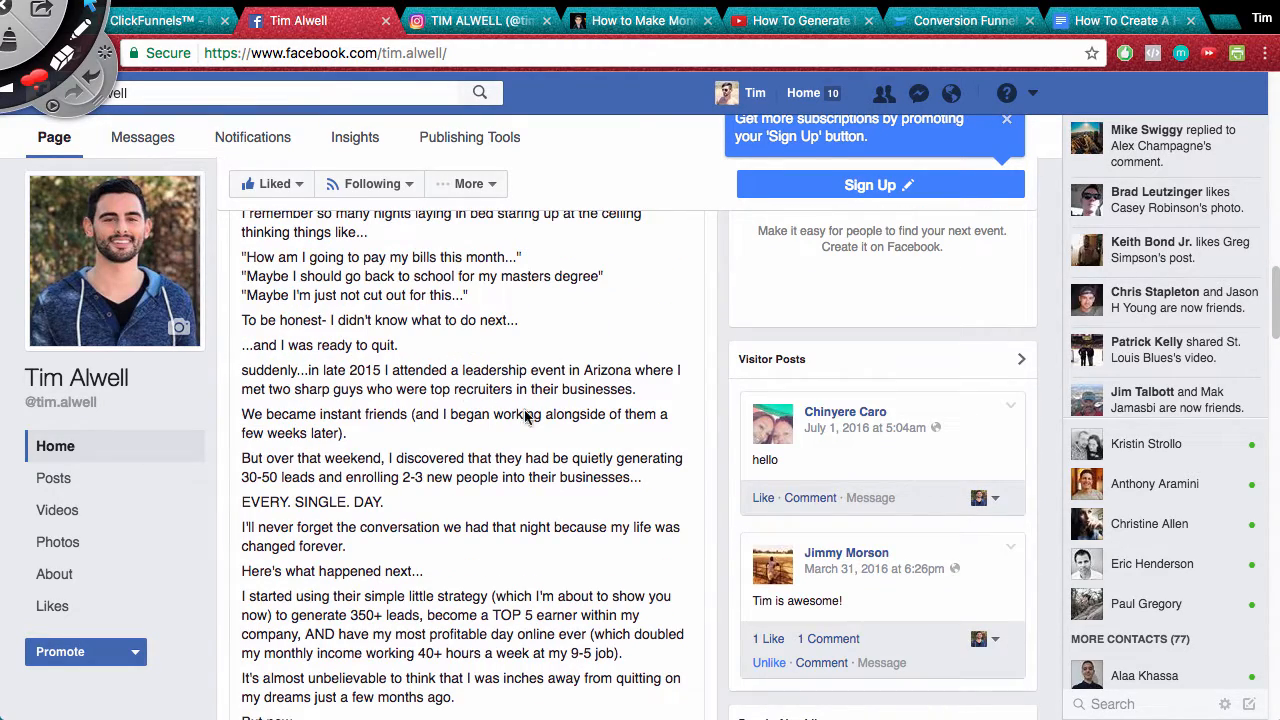
pyautogui.scroll(-4, 494, 378)
pyautogui.scroll(-5, 494, 378)
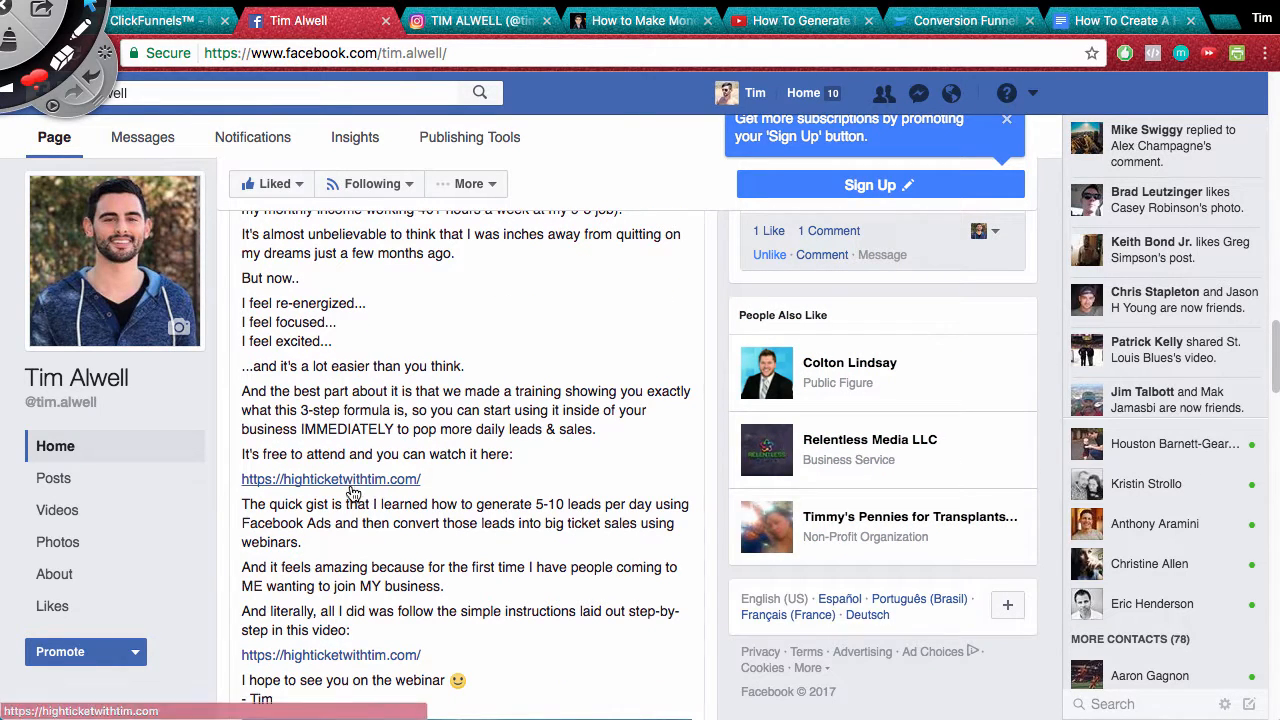
pyautogui.click(385, 479)
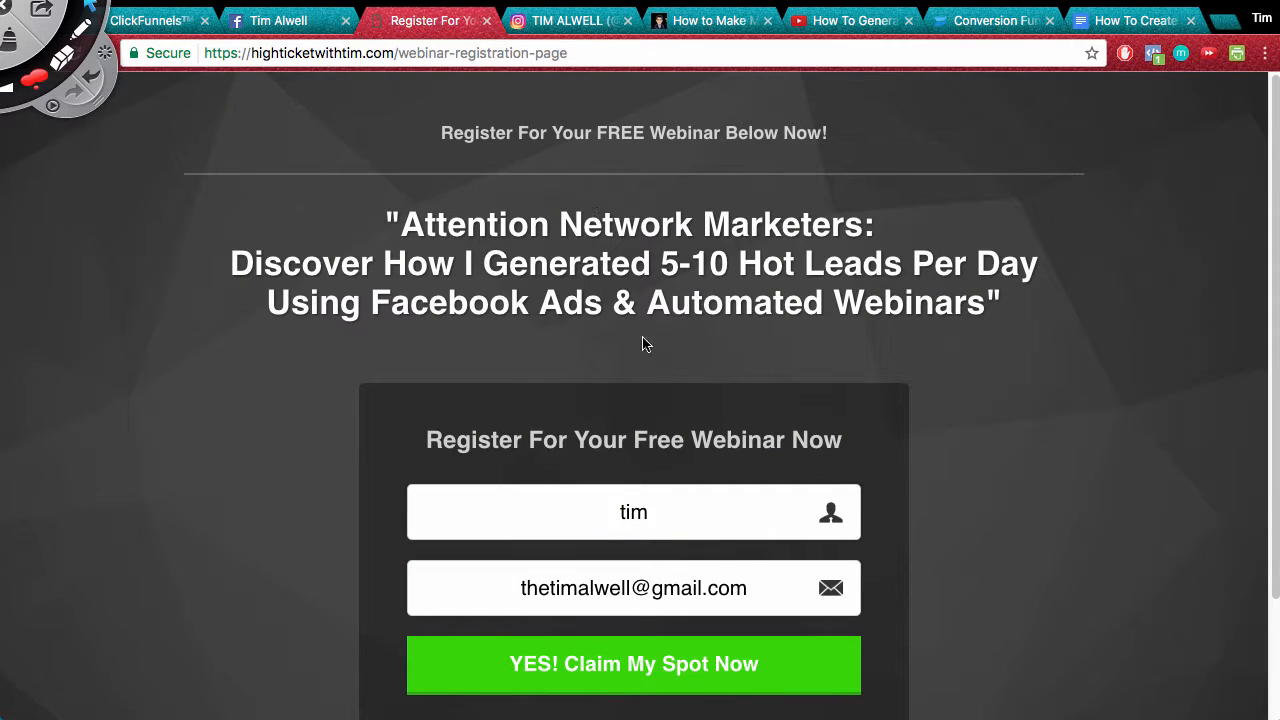
pyautogui.click(487, 21)
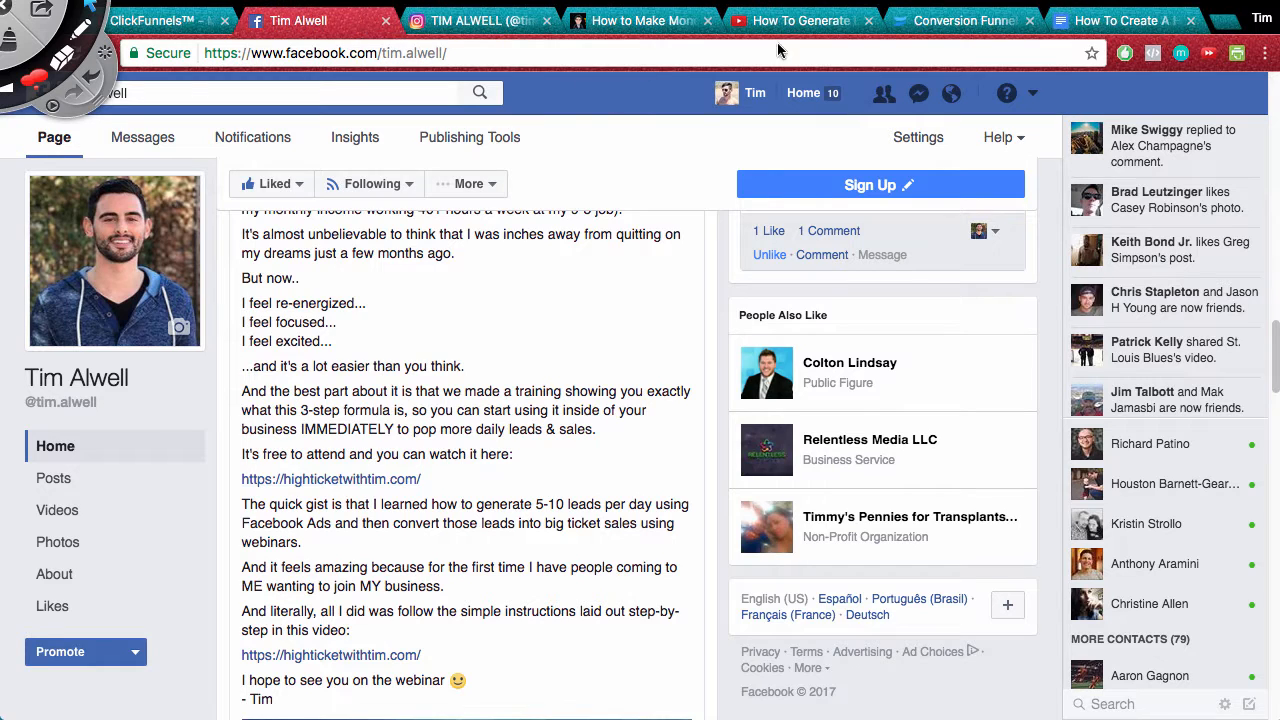
pyautogui.click(1122, 21)
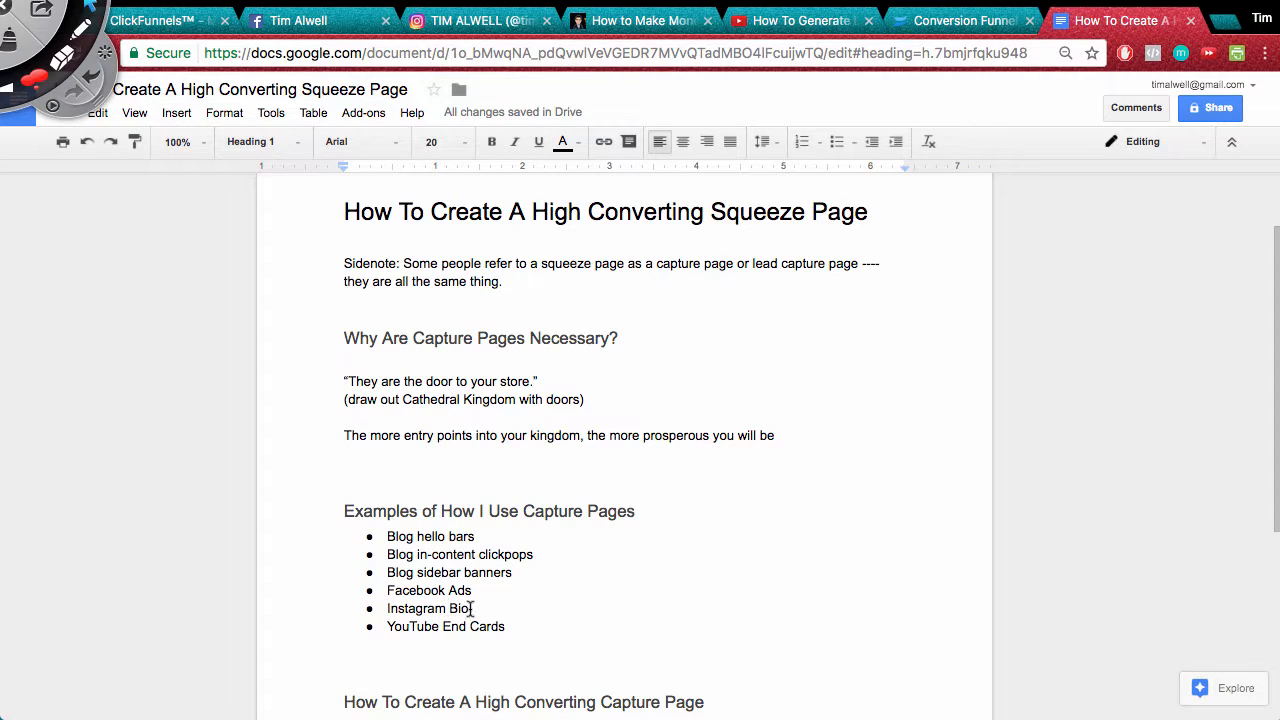
# Open the Instagram profile and highlight the "Attention Network Marketers" bio text above the website link, then clear the highlight
pyautogui.click(448, 24)
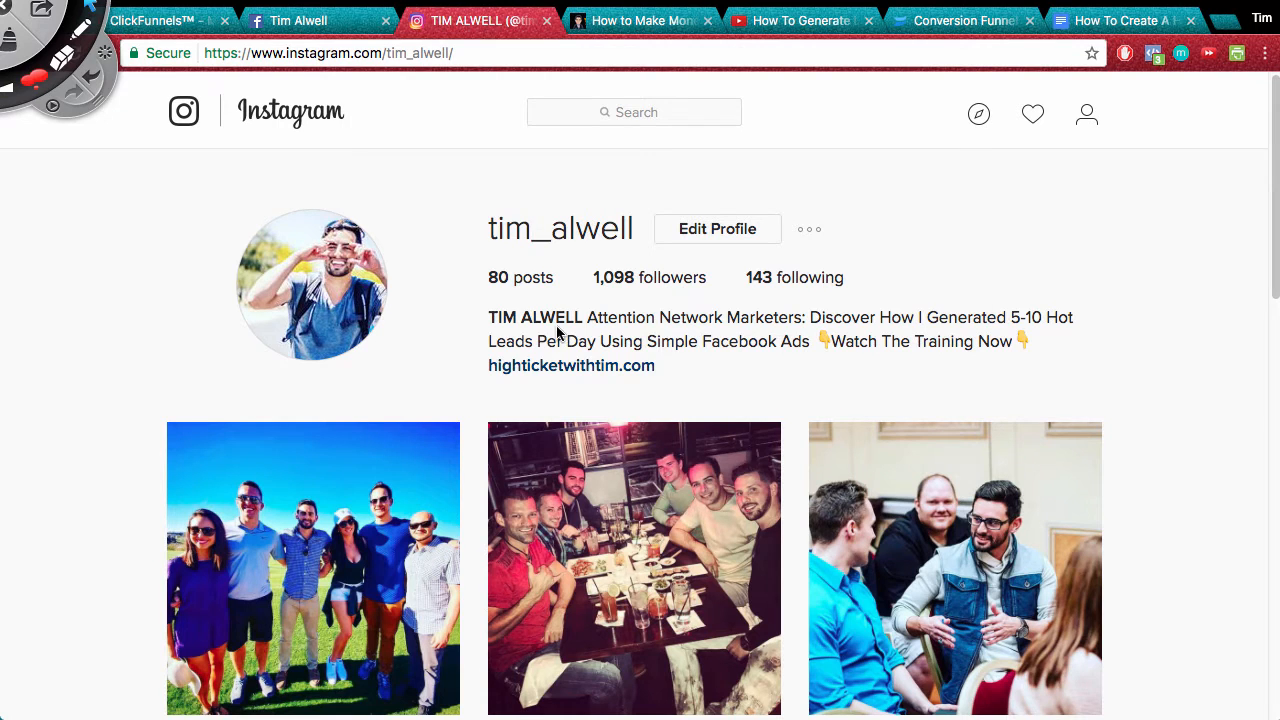
pyautogui.moveTo(587, 317); pyautogui.dragTo(748, 341)
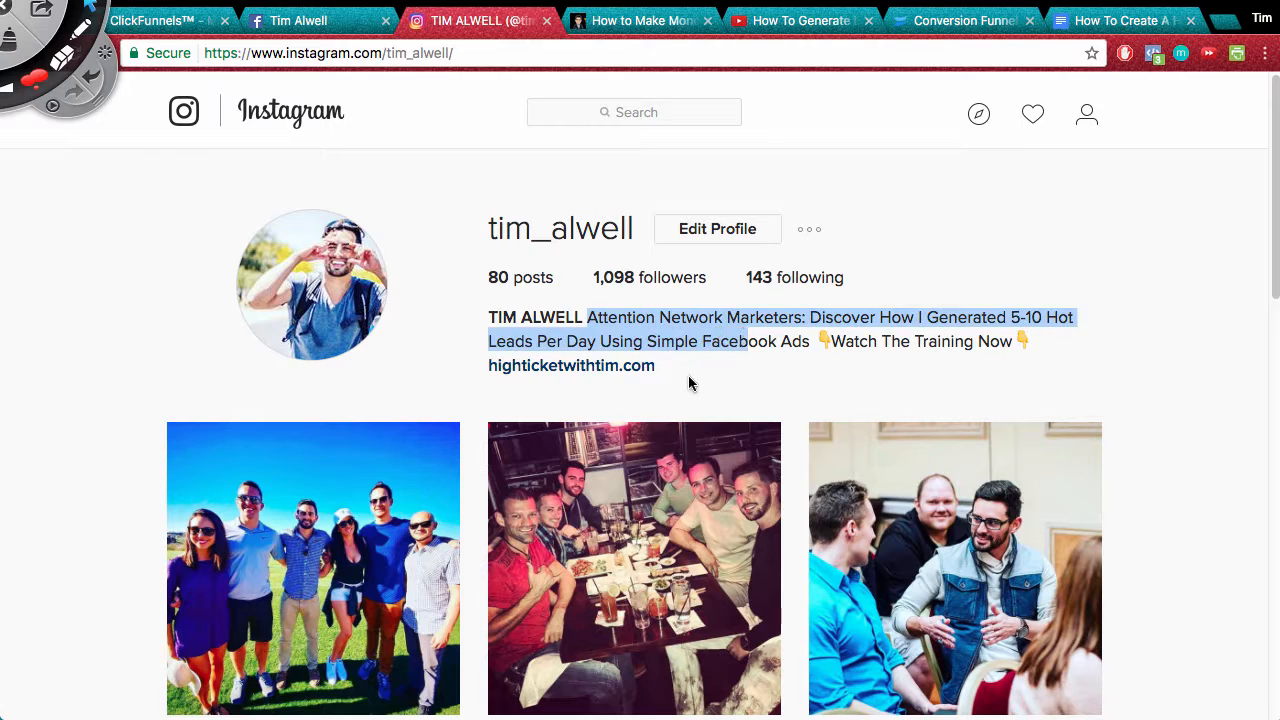
pyautogui.click(688, 375)
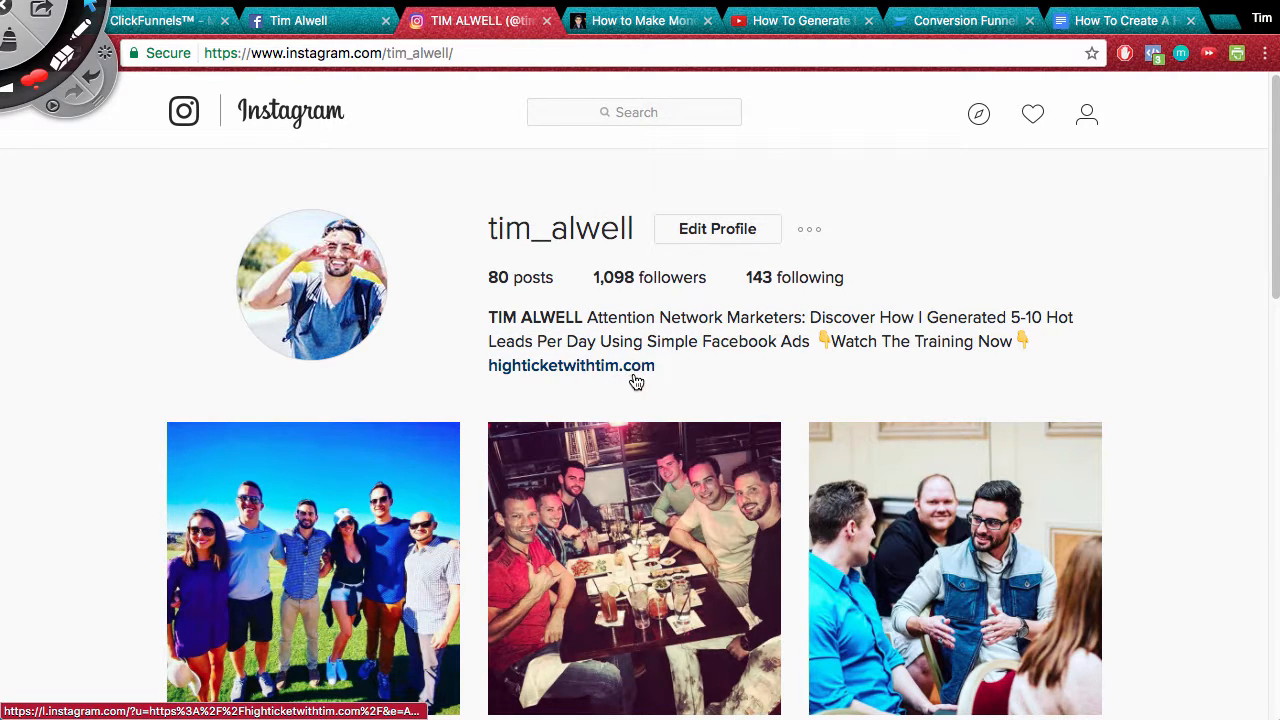
# Follow the Instagram bio link through the redirect notice to the webinar registration page, close it, and return to the squeeze page document
pyautogui.click(634, 372)
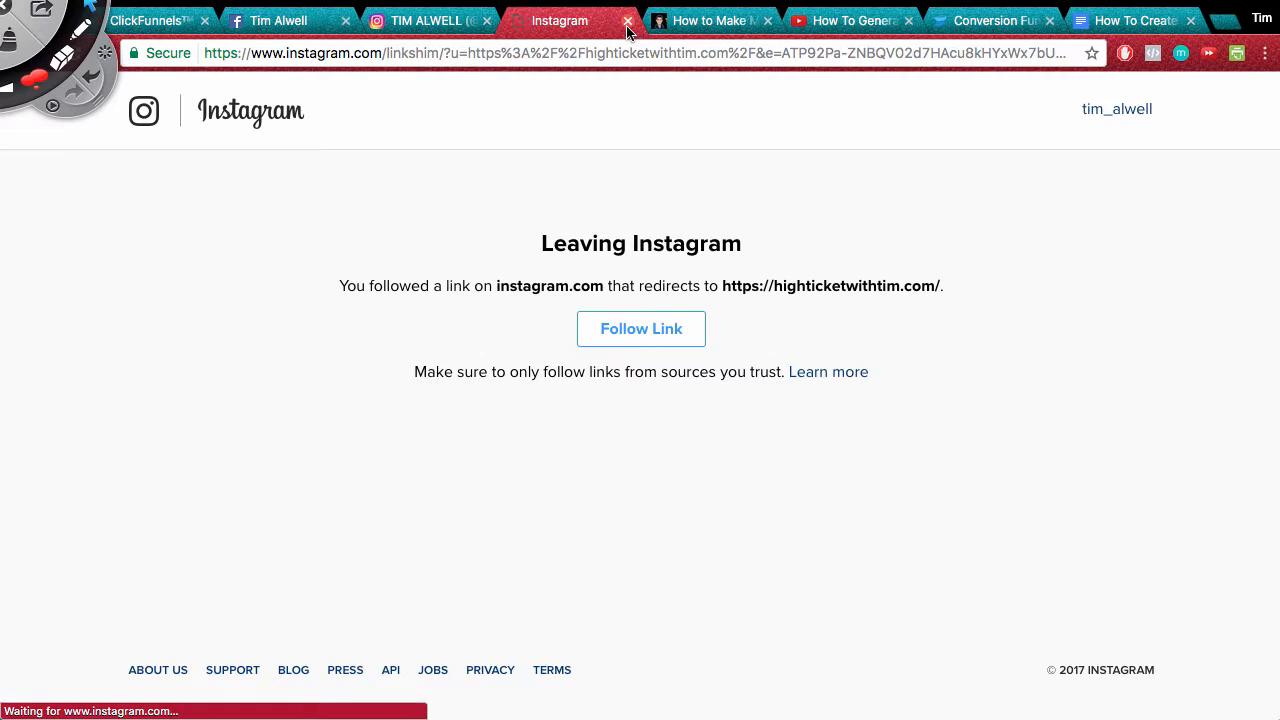
pyautogui.click(632, 330)
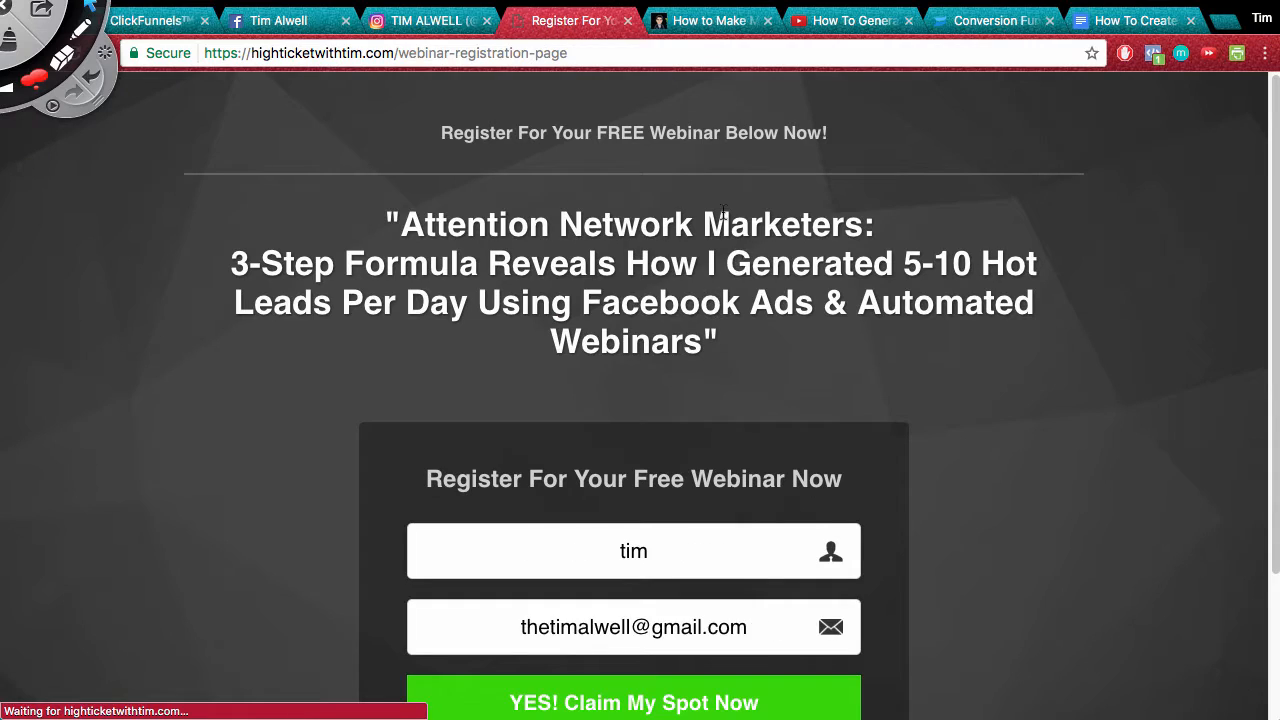
pyautogui.click(627, 21)
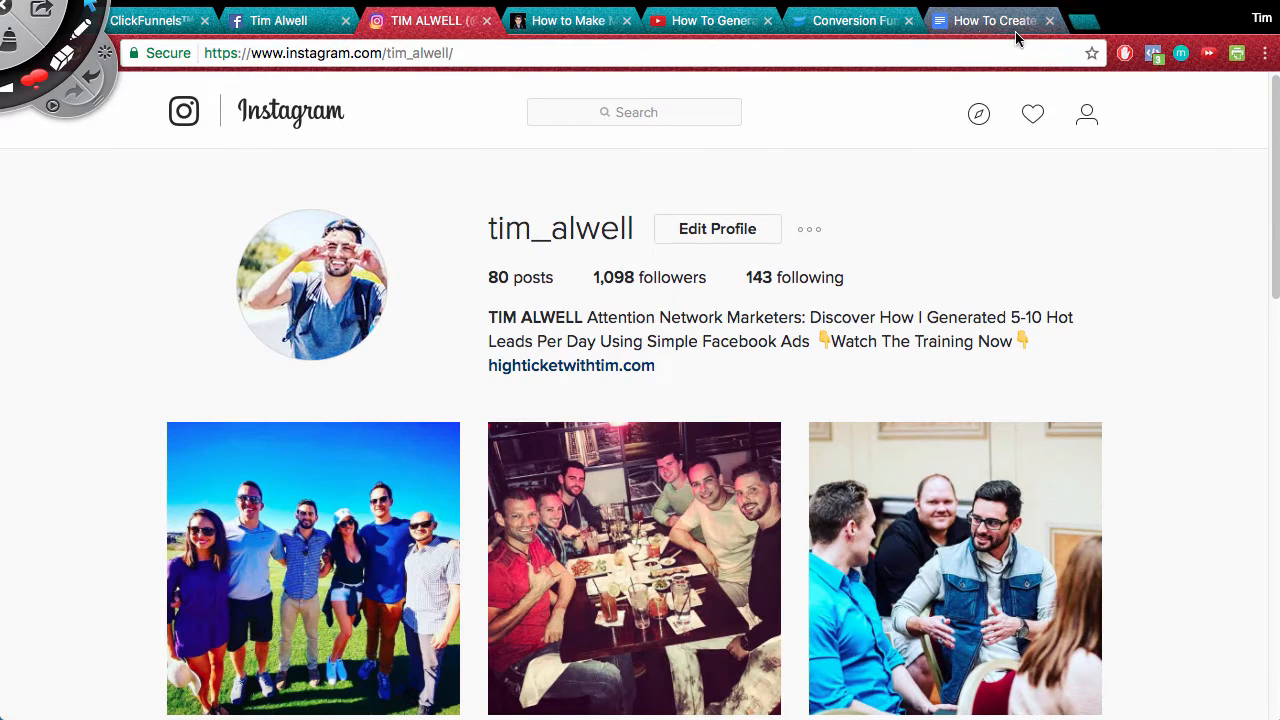
pyautogui.click(1135, 20)
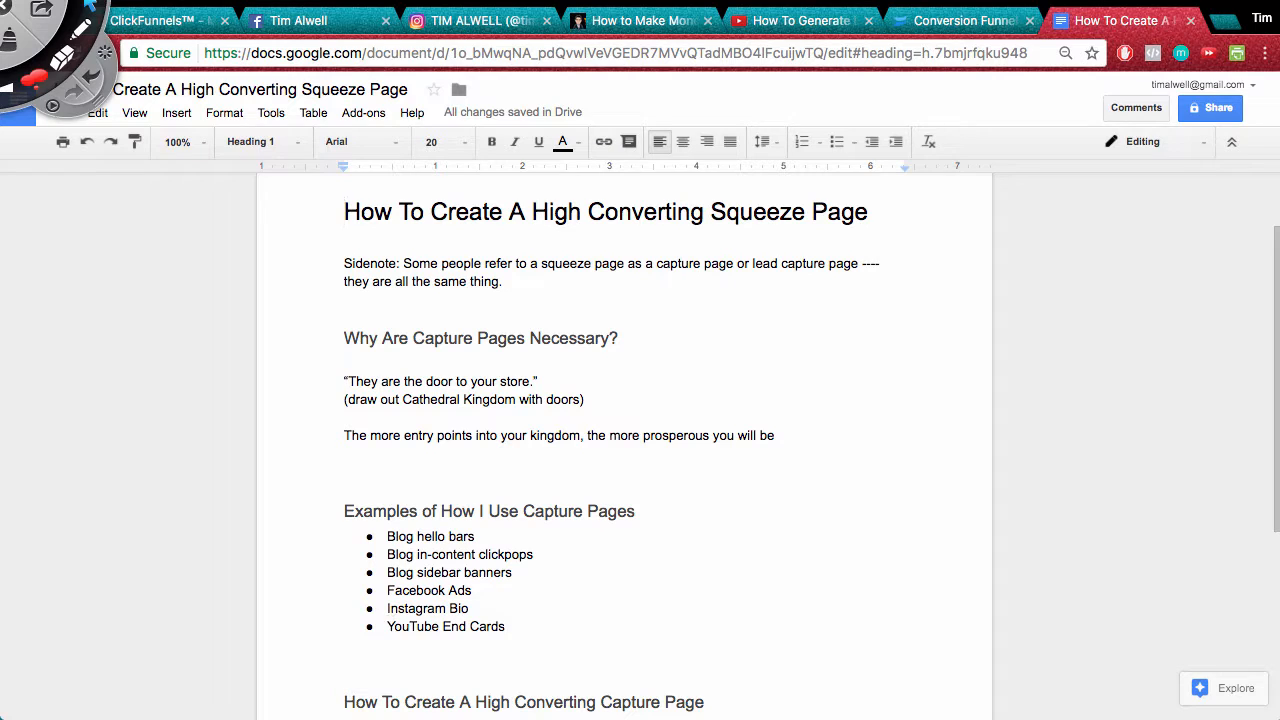
# Play the end of the "How To Generate Leads On Instagram" YouTube video, view its 5-Step Blogging Cheatsheet end card's download page, and close that page
pyautogui.click(805, 20)
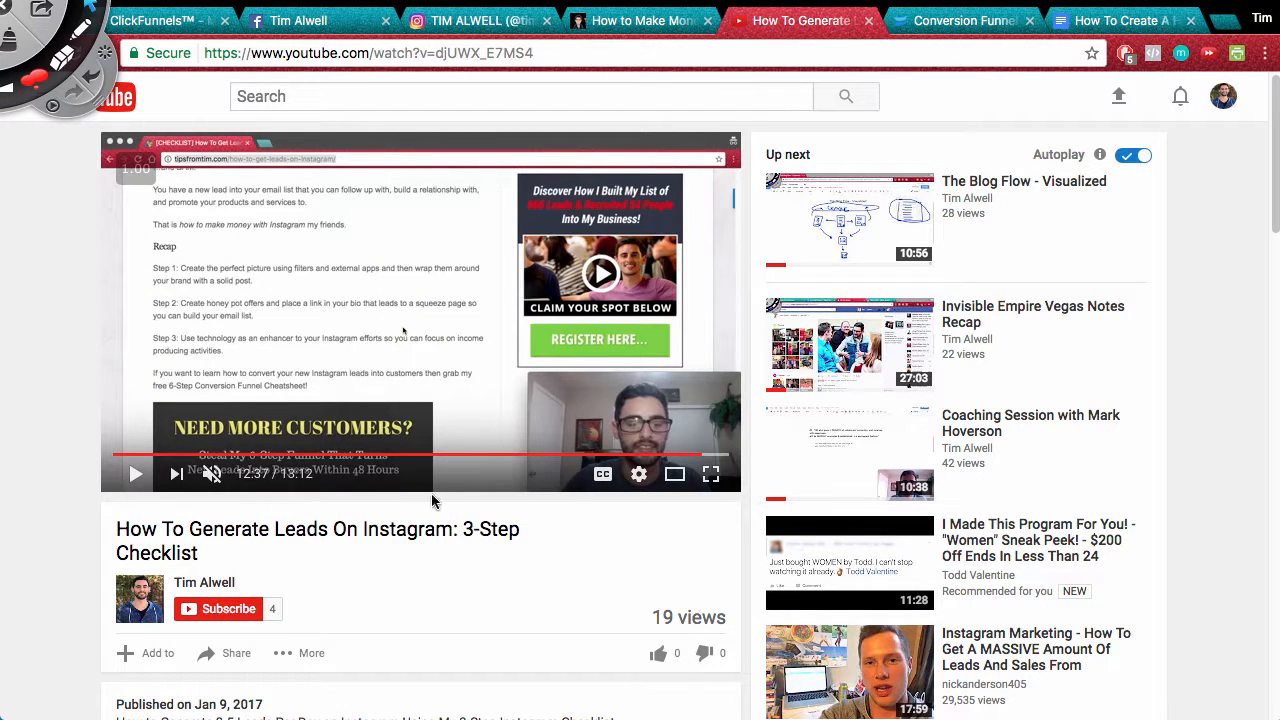
pyautogui.click(134, 477)
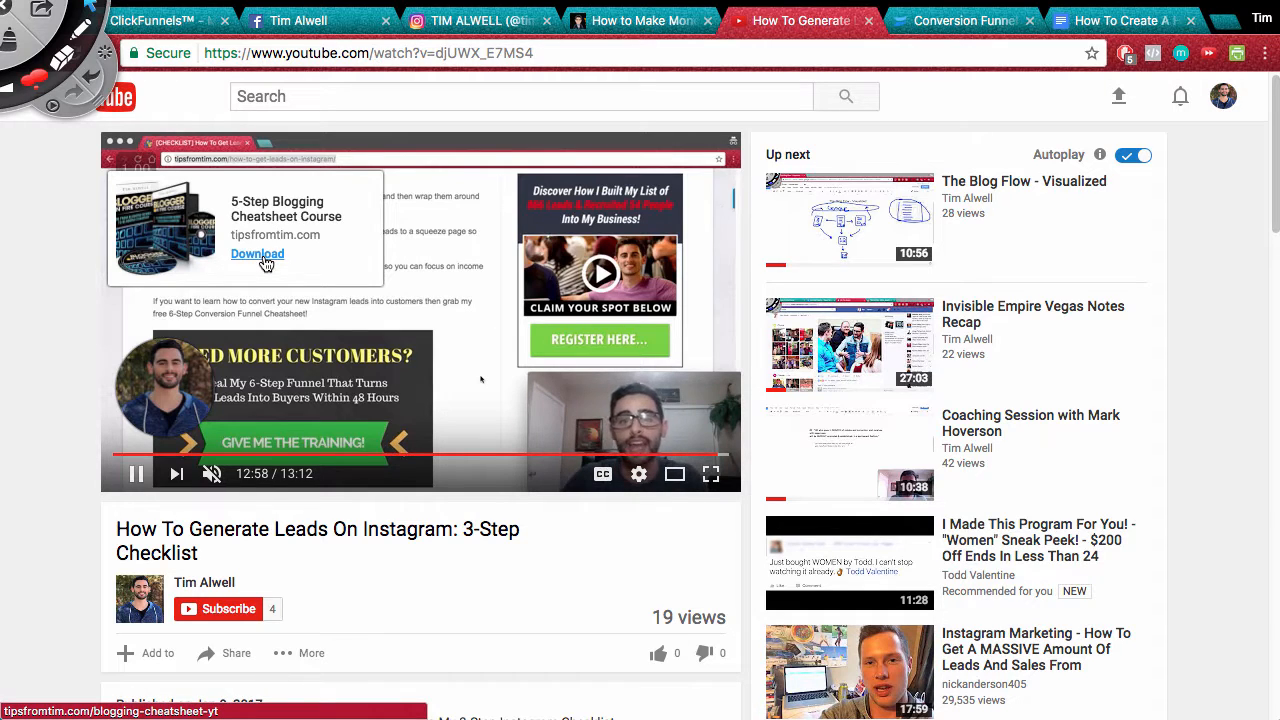
pyautogui.click(257, 255)
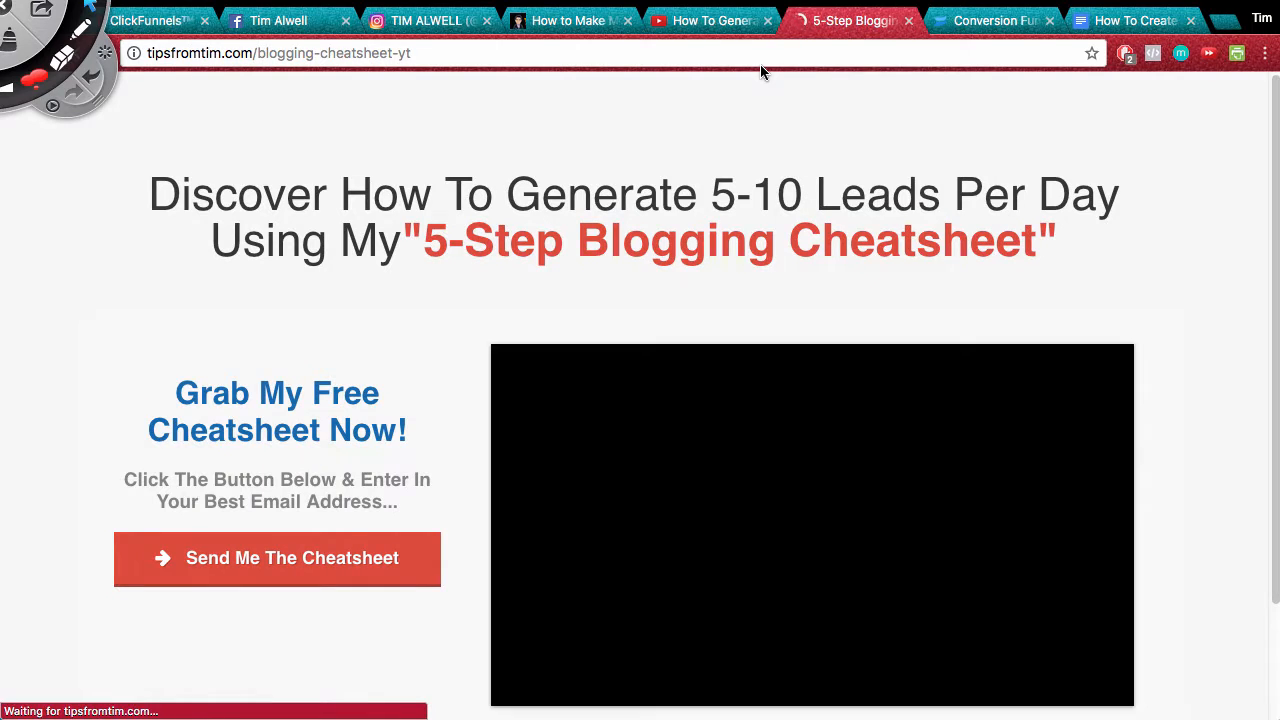
pyautogui.click(908, 20)
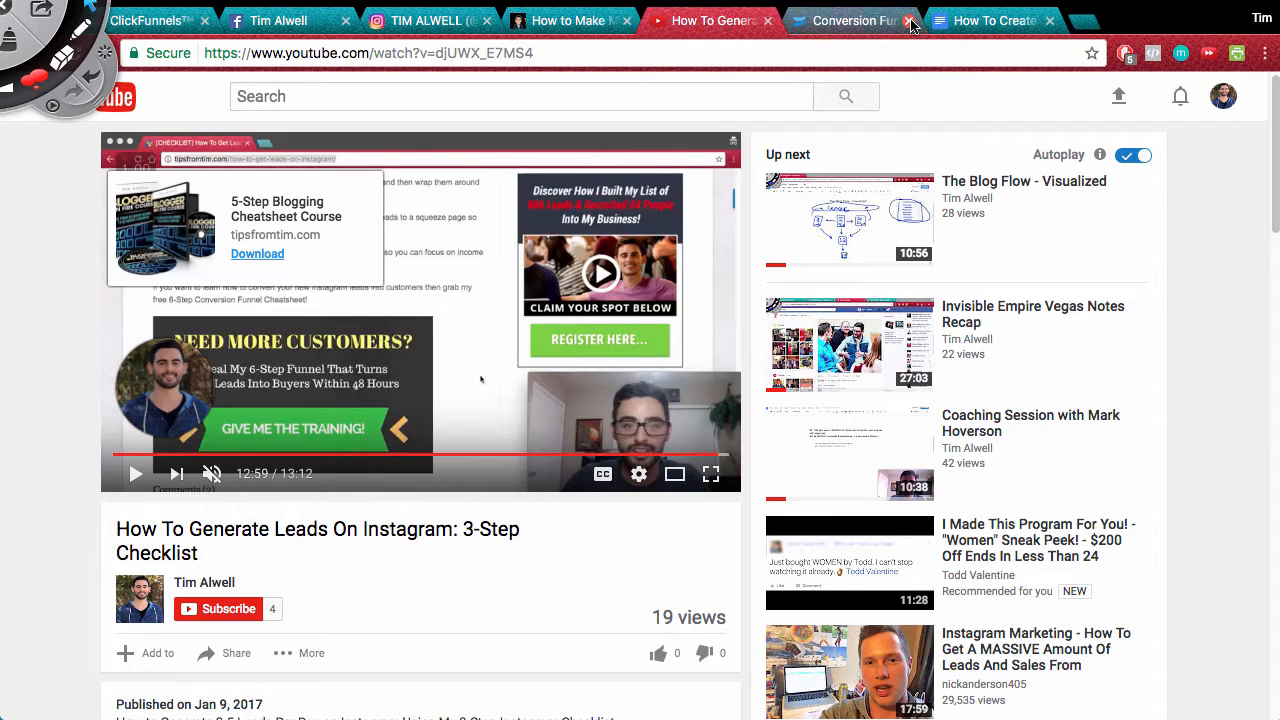
# Return to the squeeze page document and examine the "How To Create A High Converting Capture Page" section
pyautogui.click(1108, 24)
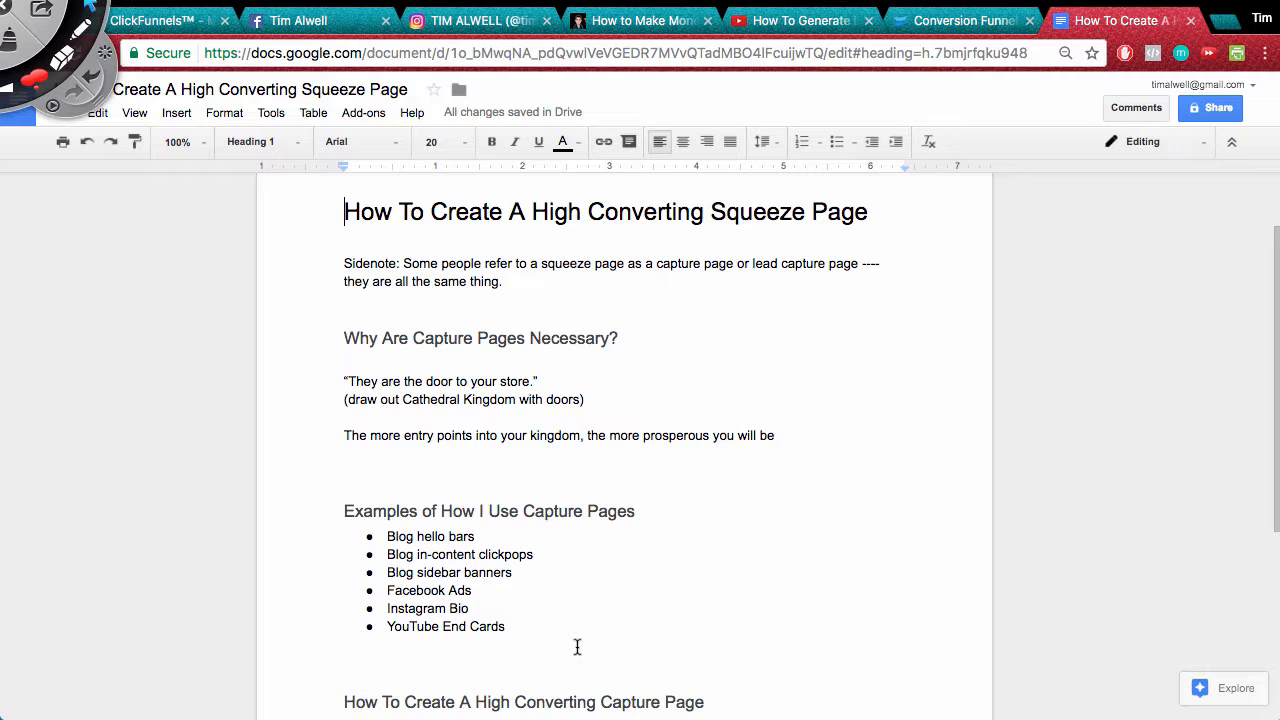
pyautogui.scroll(-1, 717, 640)
pyautogui.scroll(-3, 725, 630)
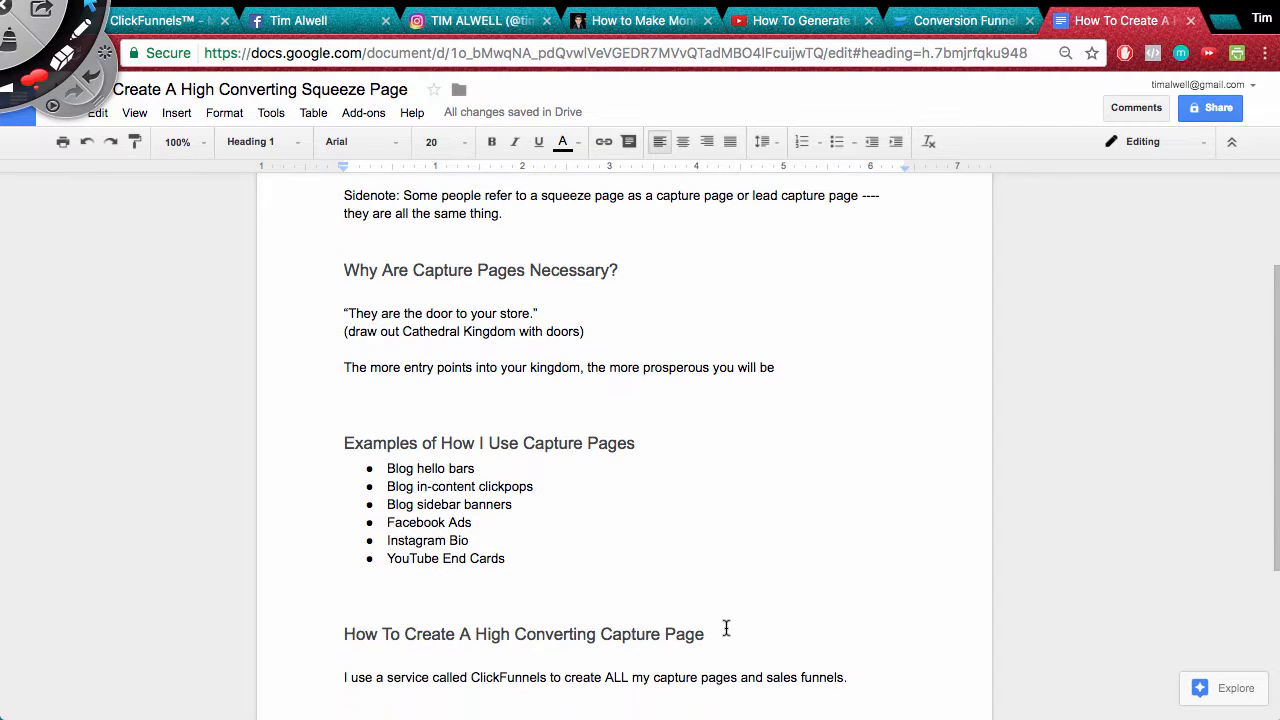
pyautogui.scroll(-1, 727, 627)
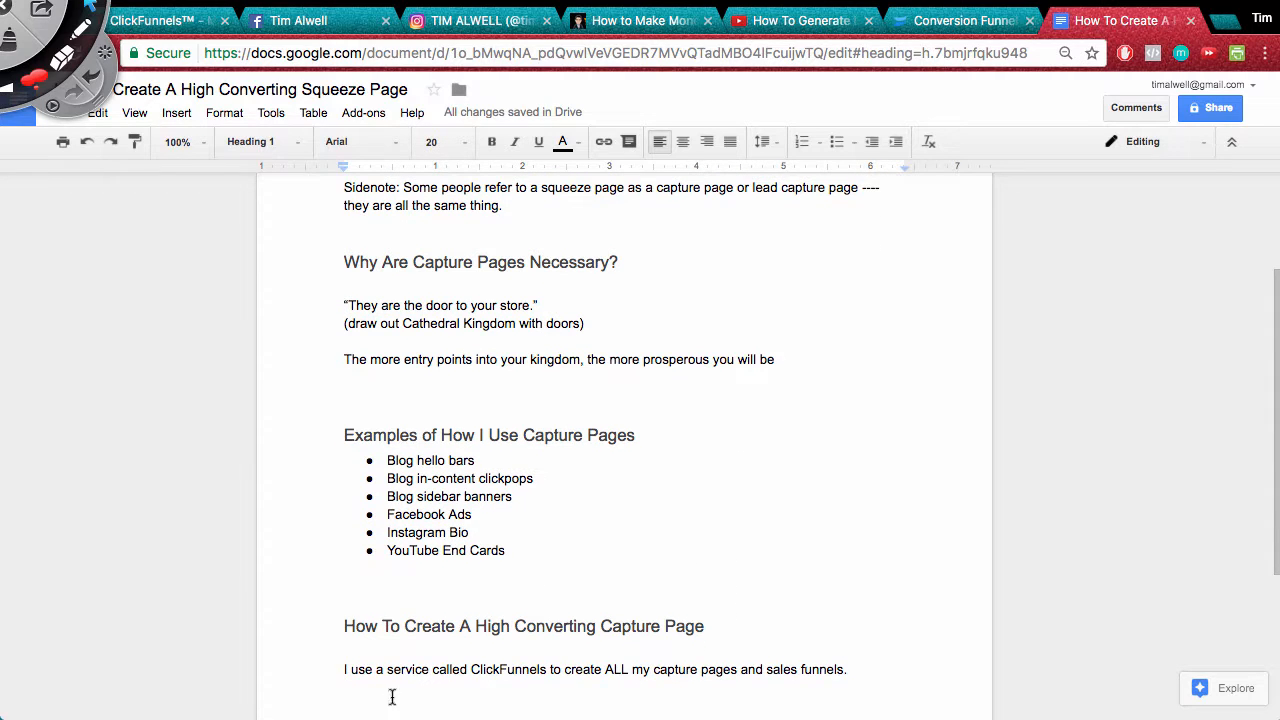
pyautogui.scroll(1, 603, 672)
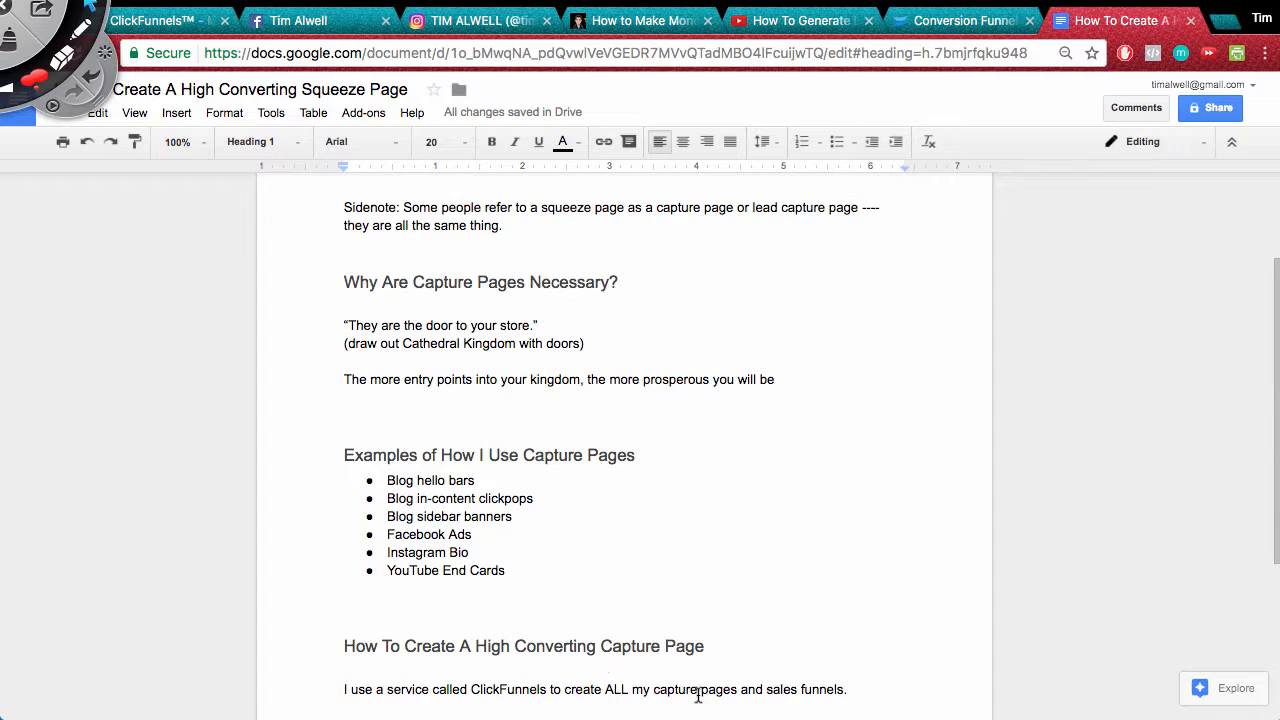
# Switch to the ClickFunnels funnel list, link the YouTube and Blog "5-Step Blogging Cheatsheet" funnels with red pen lines, and circle the YouTube one
pyautogui.click(160, 32)
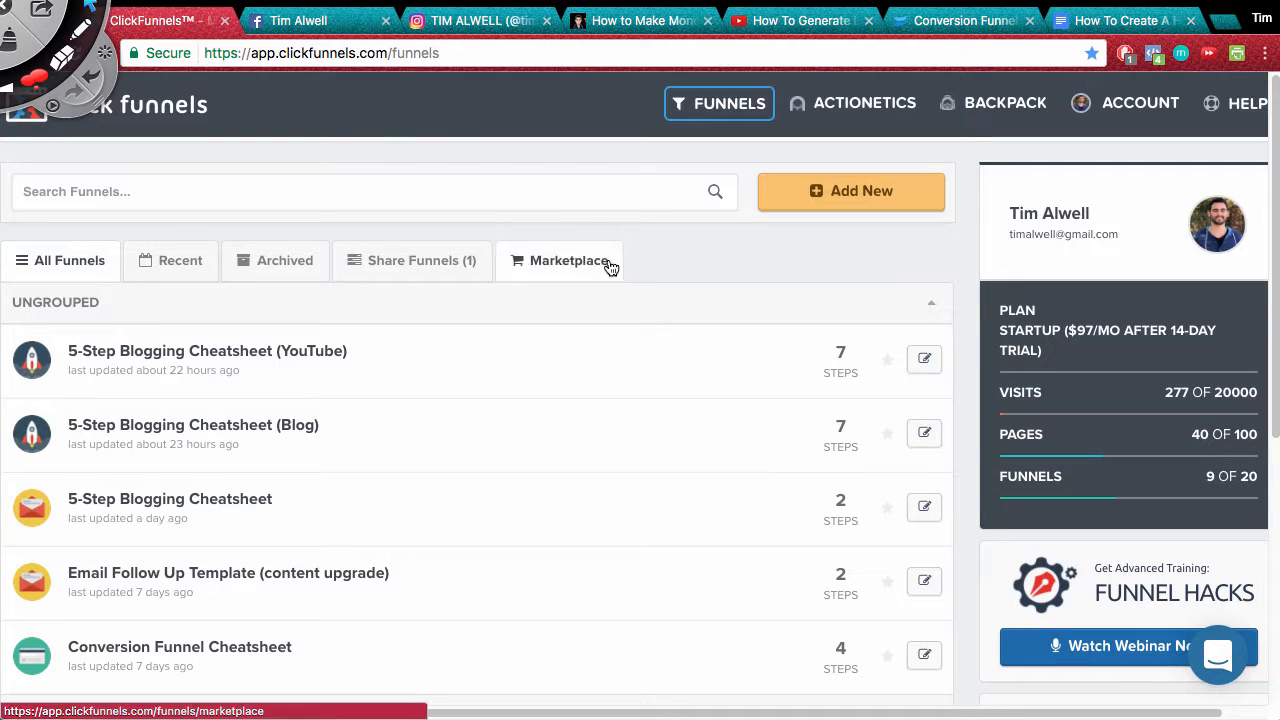
pyautogui.scroll(-1, 590, 350)
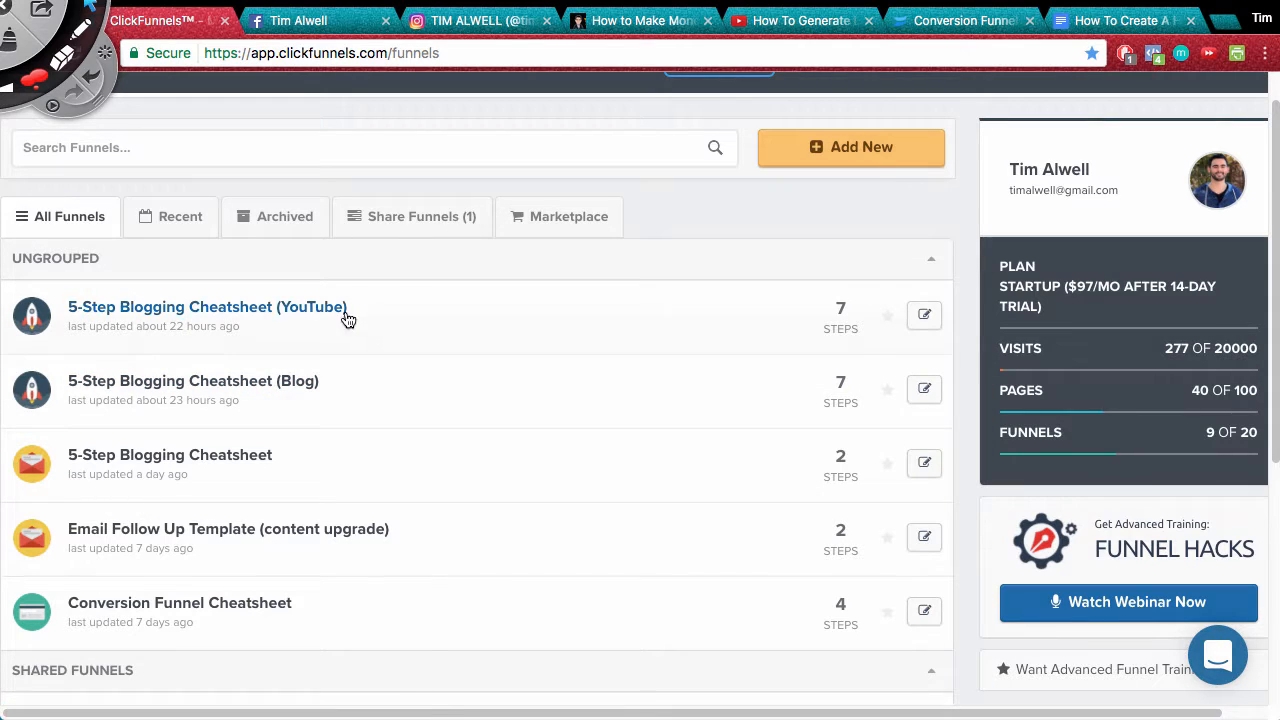
pyautogui.click(87, 6)
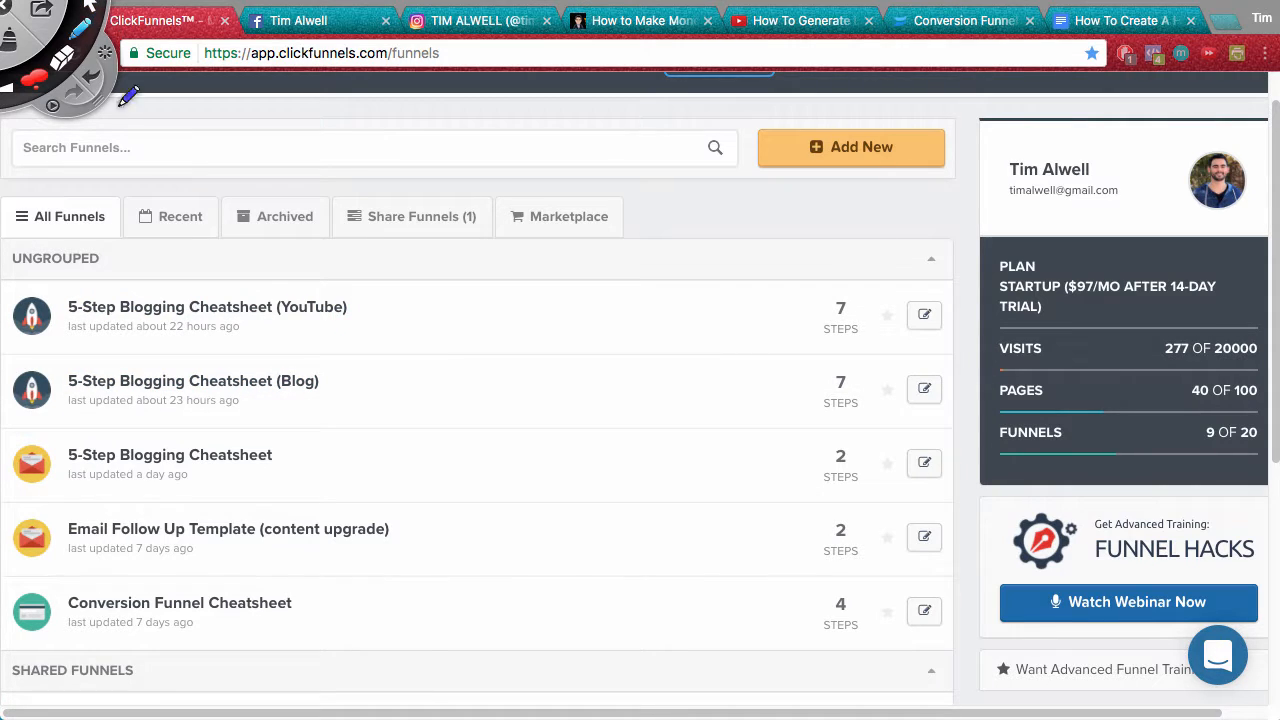
pyautogui.moveTo(366, 308); pyautogui.dragTo(437, 387)
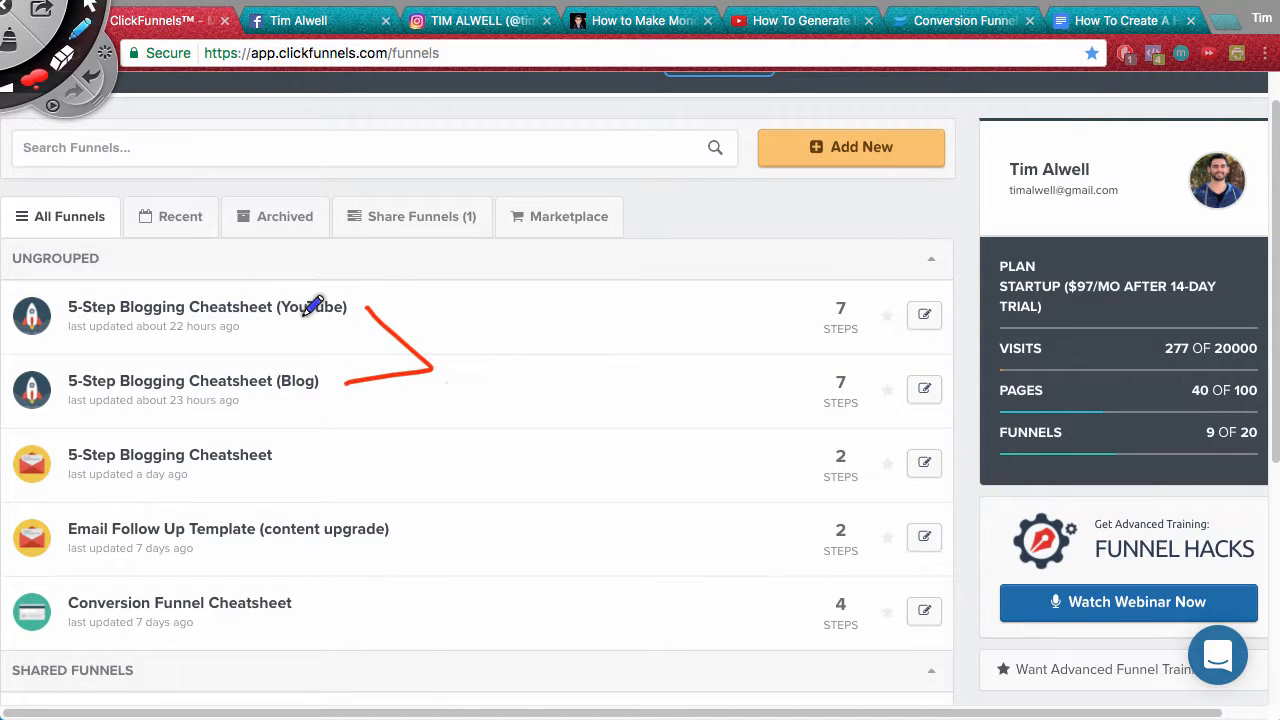
pyautogui.moveTo(92, 280); pyautogui.dragTo(200, 271)
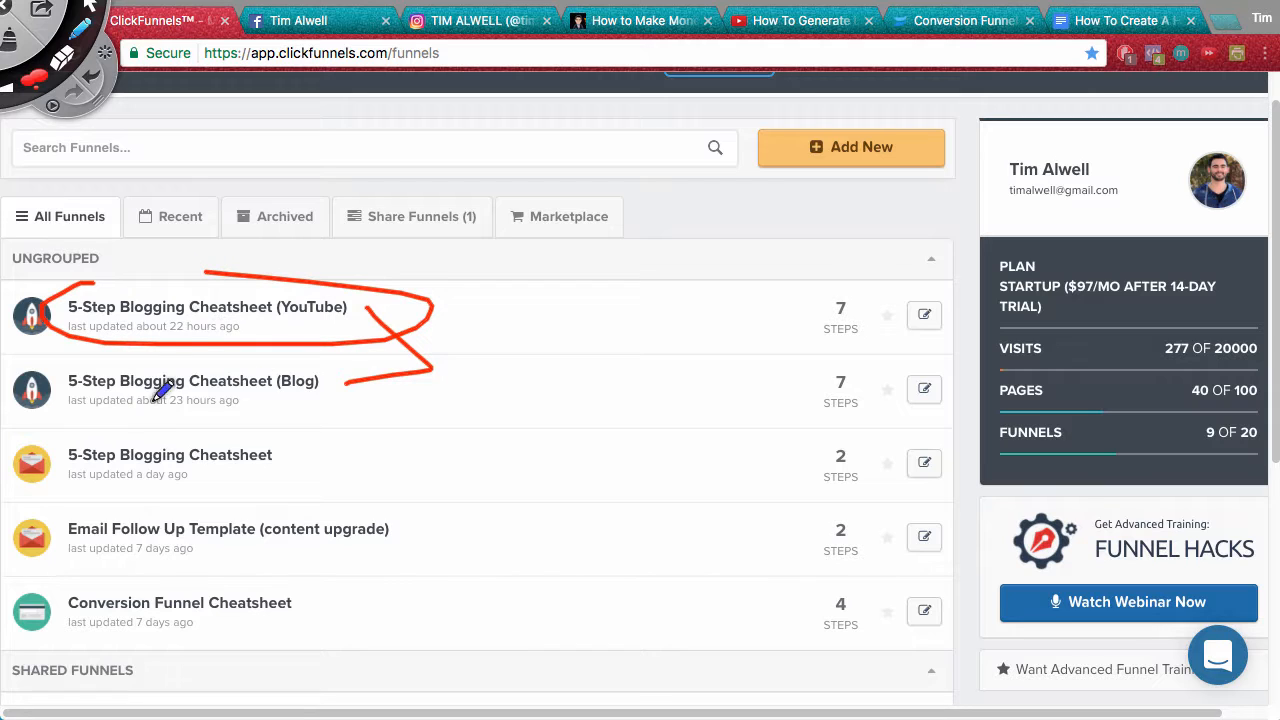
# Circle the "5-Step Blogging Cheatsheet (Blog)" funnel with the red pen and clear all pen marks from the screen
pyautogui.moveTo(172, 344)
pyautogui.mouseDown()
pyautogui.moveTo(297, 406)
pyautogui.moveTo(200, 340)
pyautogui.mouseUp()
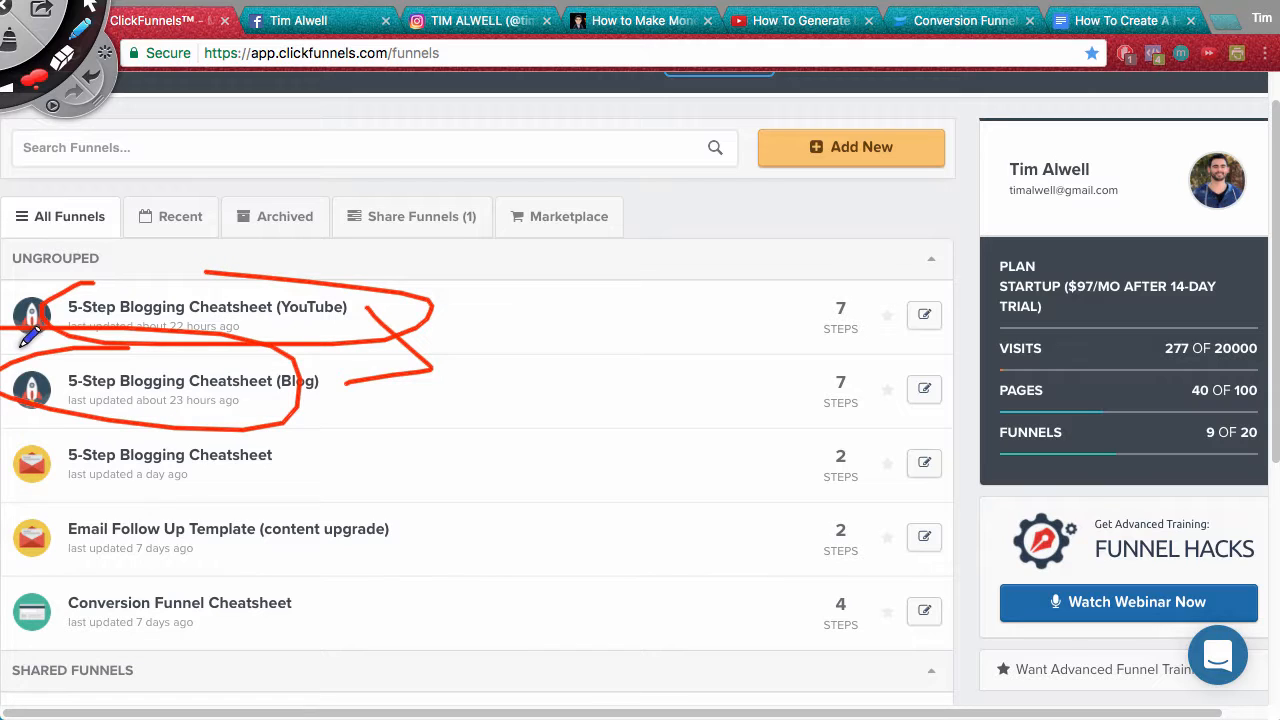
pyautogui.click(8, 43)
pyautogui.click(84, 11)
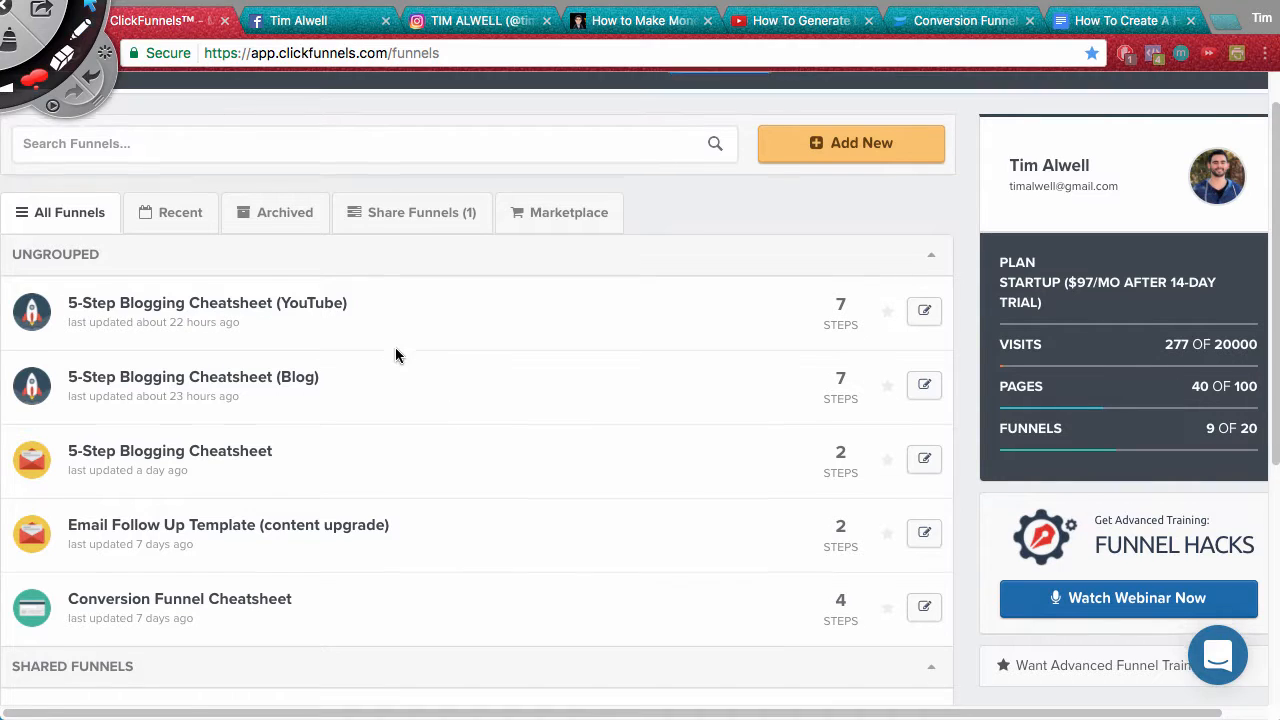
# Circle the Conversion Funnel Cheatsheet and "Email Follow Up Template (content upgrade)" funnels in red, and clear the marks
pyautogui.scroll(-3, 395, 347)
pyautogui.scroll(-1, 519, 430)
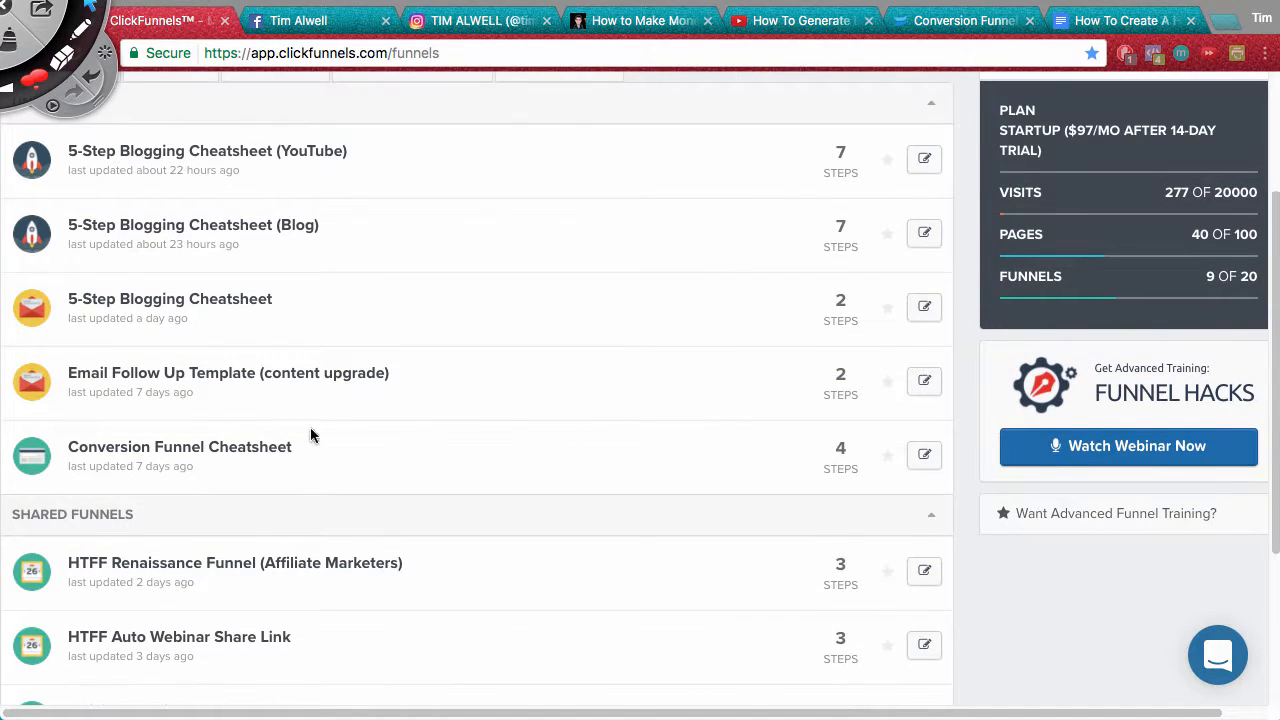
pyautogui.click(82, 31)
pyautogui.moveTo(170, 357)
pyautogui.mouseDown()
pyautogui.moveTo(130, 505)
pyautogui.moveTo(62, 400)
pyautogui.mouseUp()
pyautogui.moveTo(106, 337)
pyautogui.mouseDown()
pyautogui.moveTo(40, 391)
pyautogui.moveTo(42, 332)
pyautogui.mouseUp()
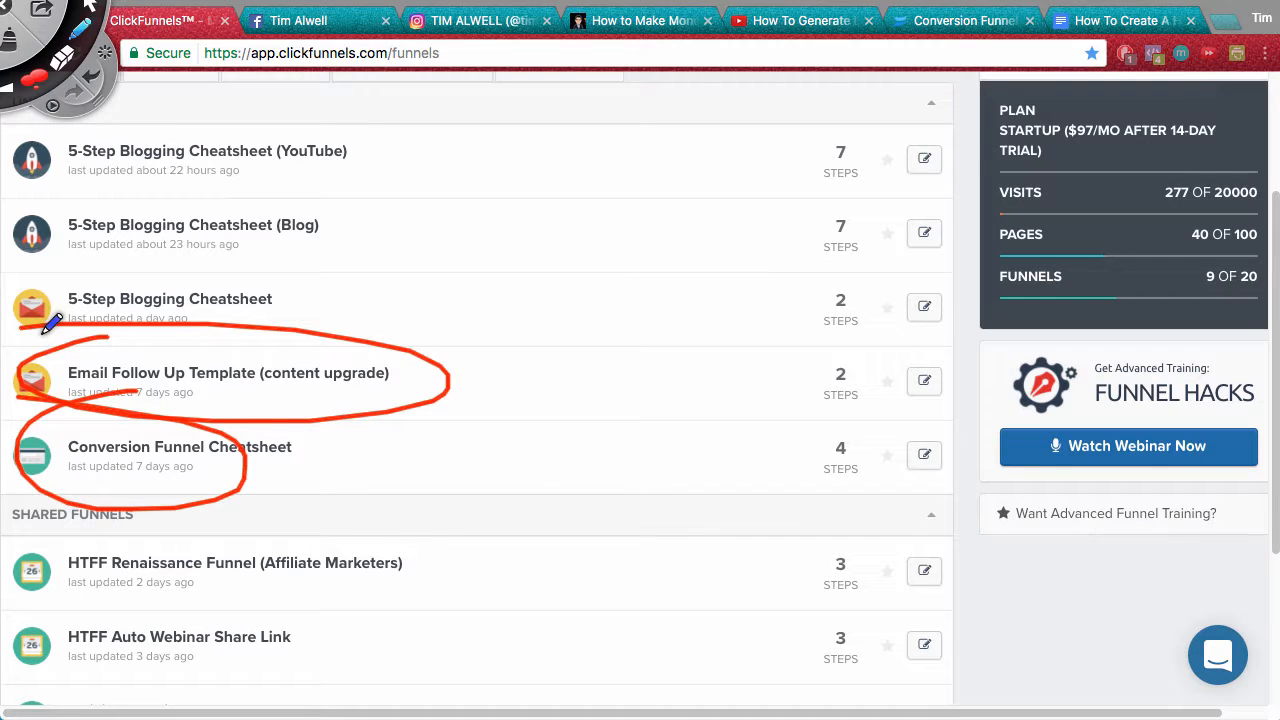
pyautogui.click(8, 42)
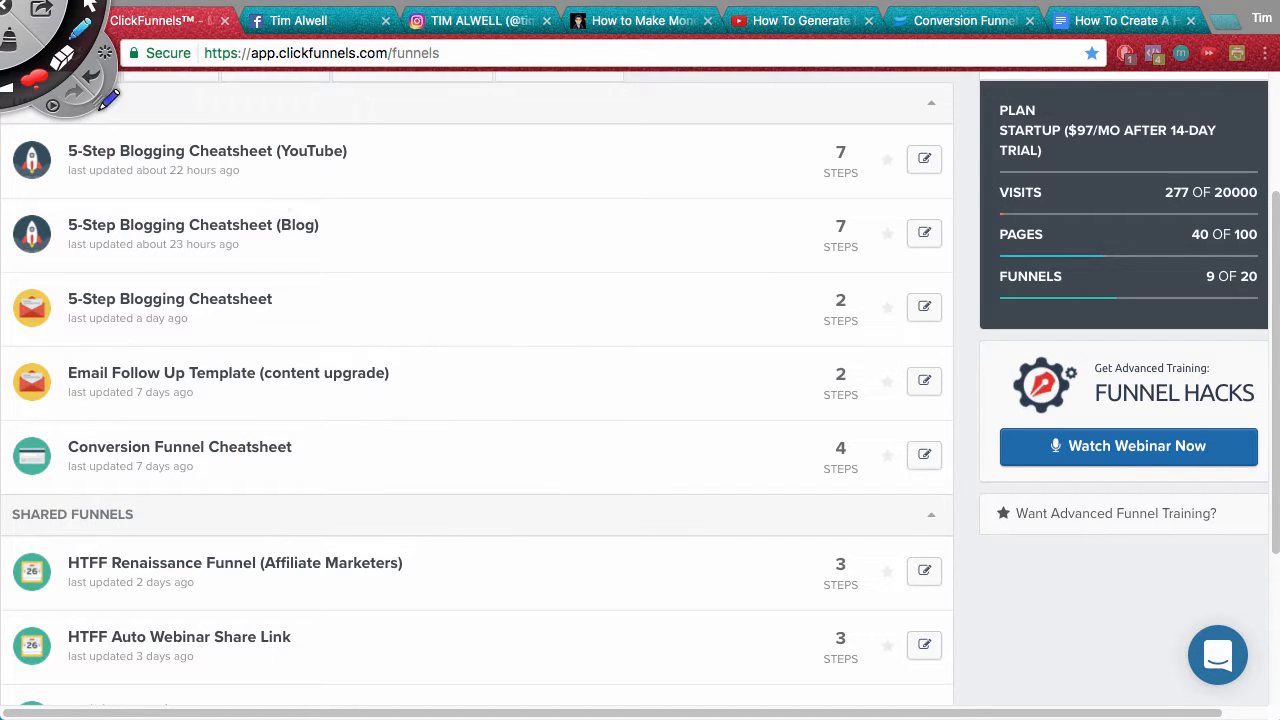
pyautogui.click(82, 31)
# Look over the shared funnels and the goal choices for adding a new funnel, and dismiss the choices
pyautogui.scroll(-5, 240, 400)
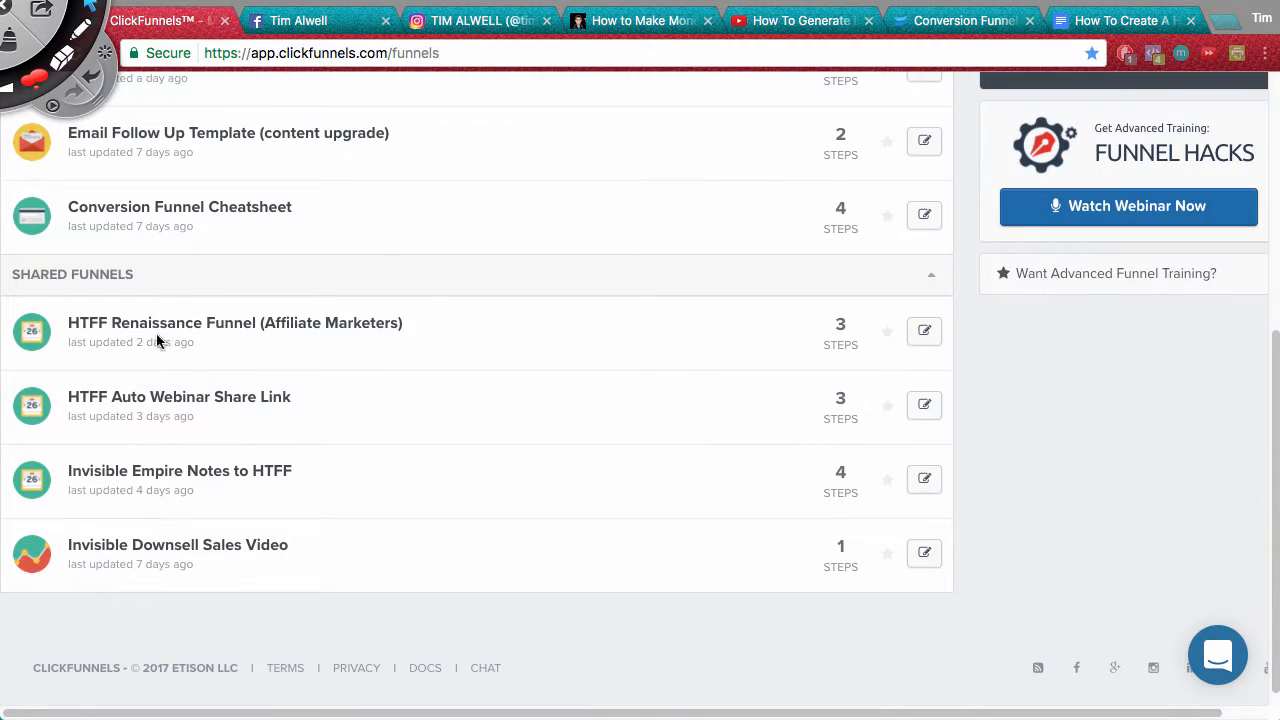
pyautogui.scroll(8, 253, 532)
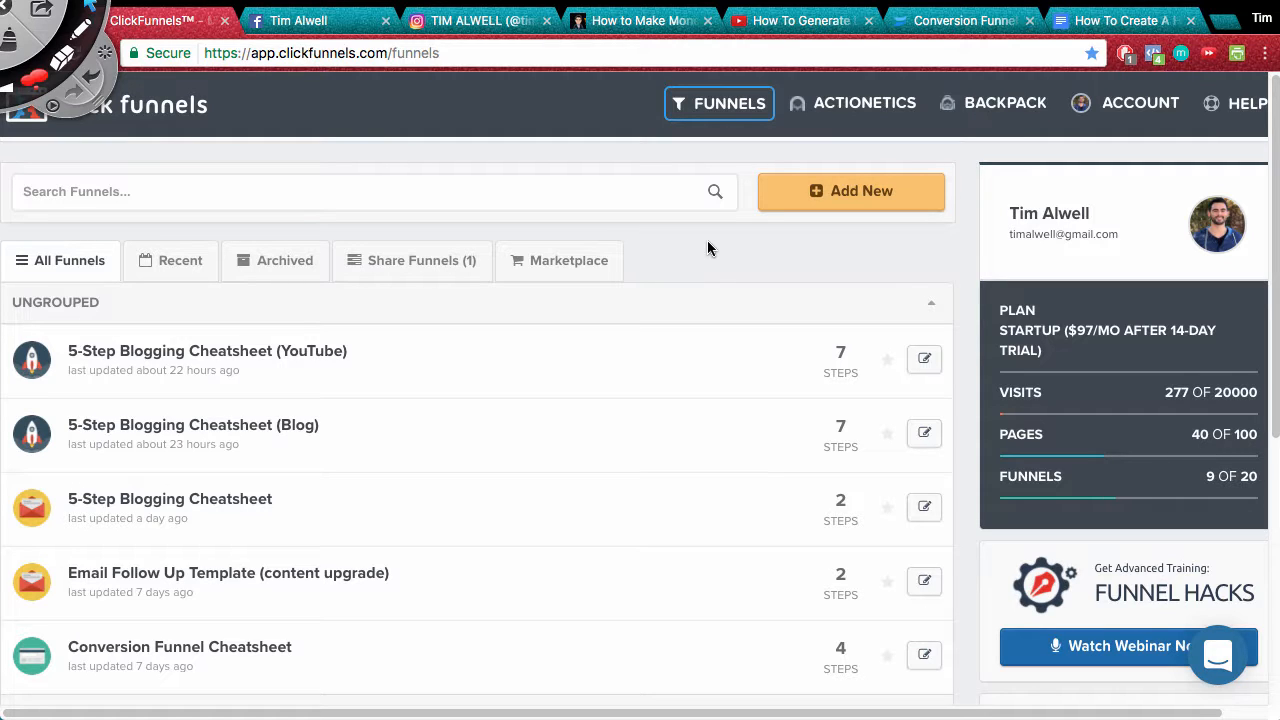
pyautogui.click(857, 200)
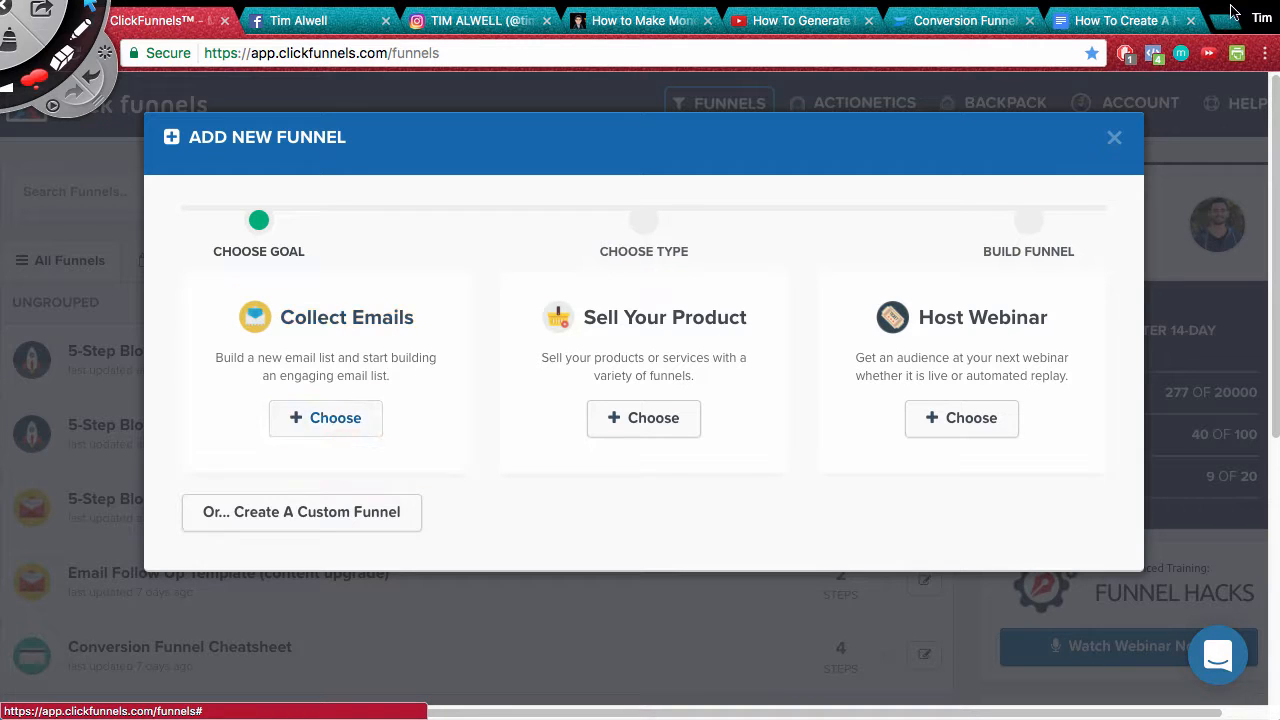
pyautogui.click(1113, 140)
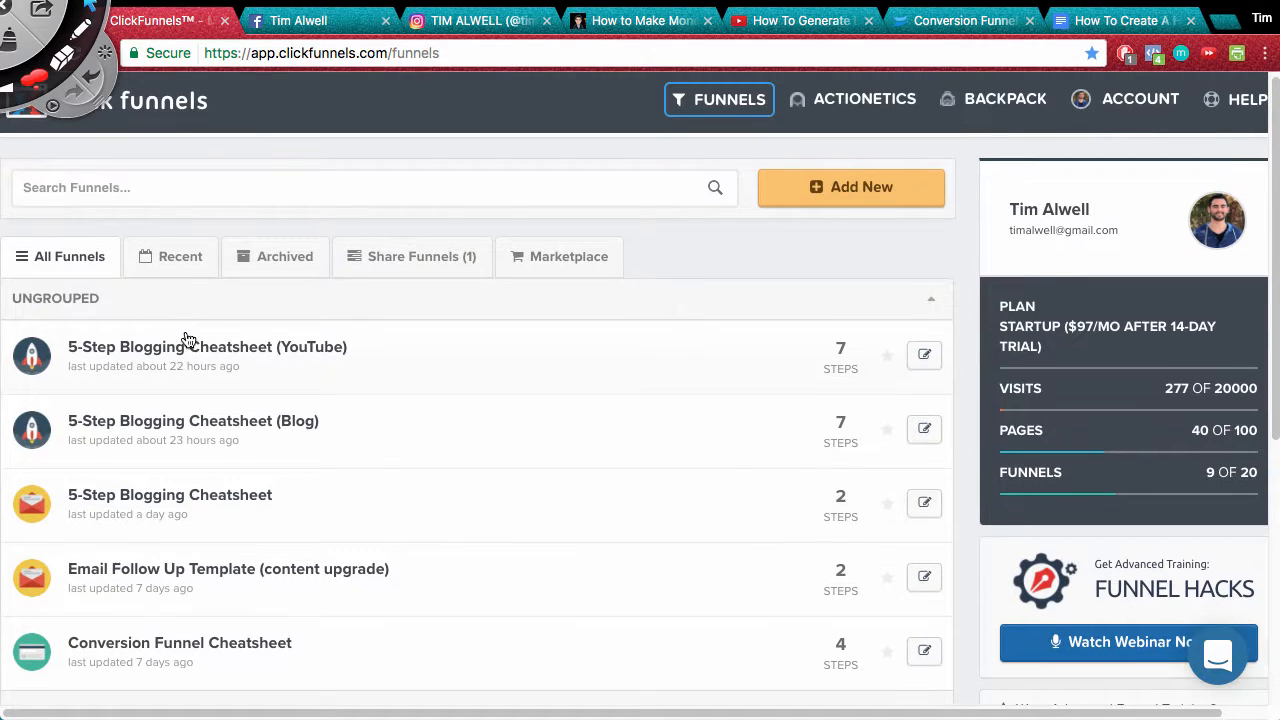
# Open the two-step "5-Step Blogging Cheatsheet" funnel in a separate tab and examine the overview of its Optin step
pyautogui.keyDown('super'); pyautogui.click(193, 494); pyautogui.keyUp('super')
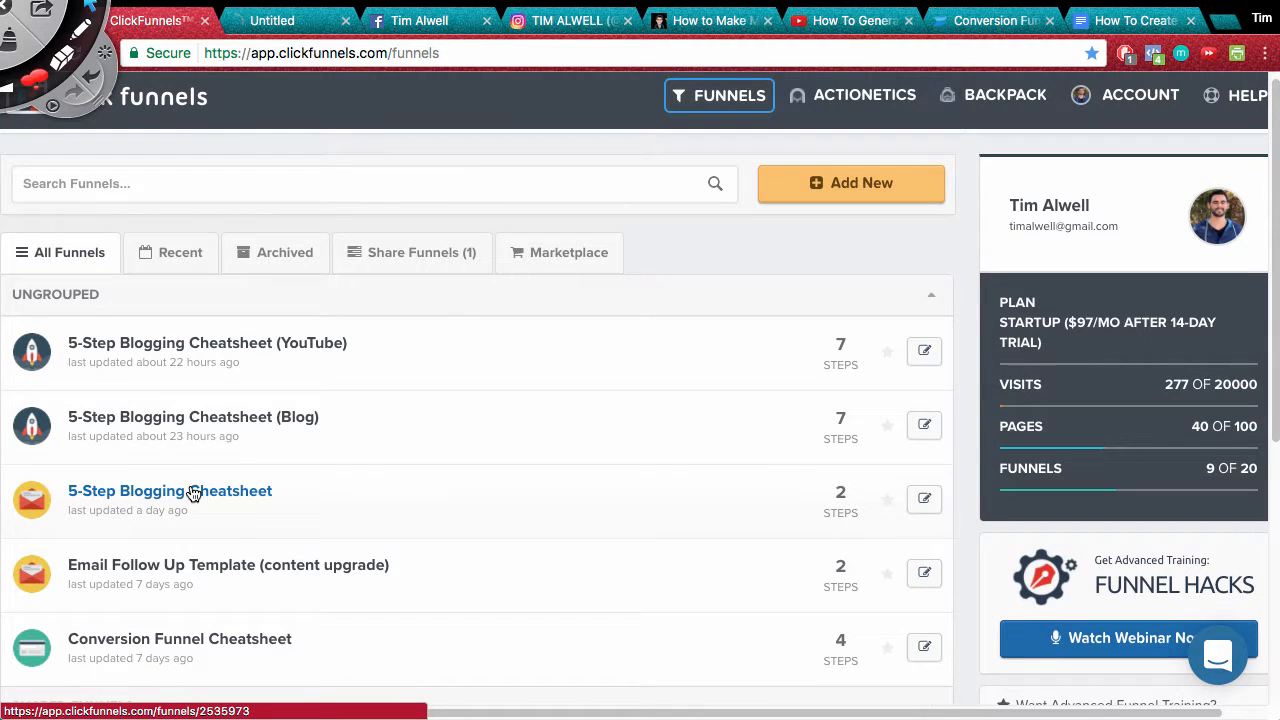
pyautogui.click(286, 30)
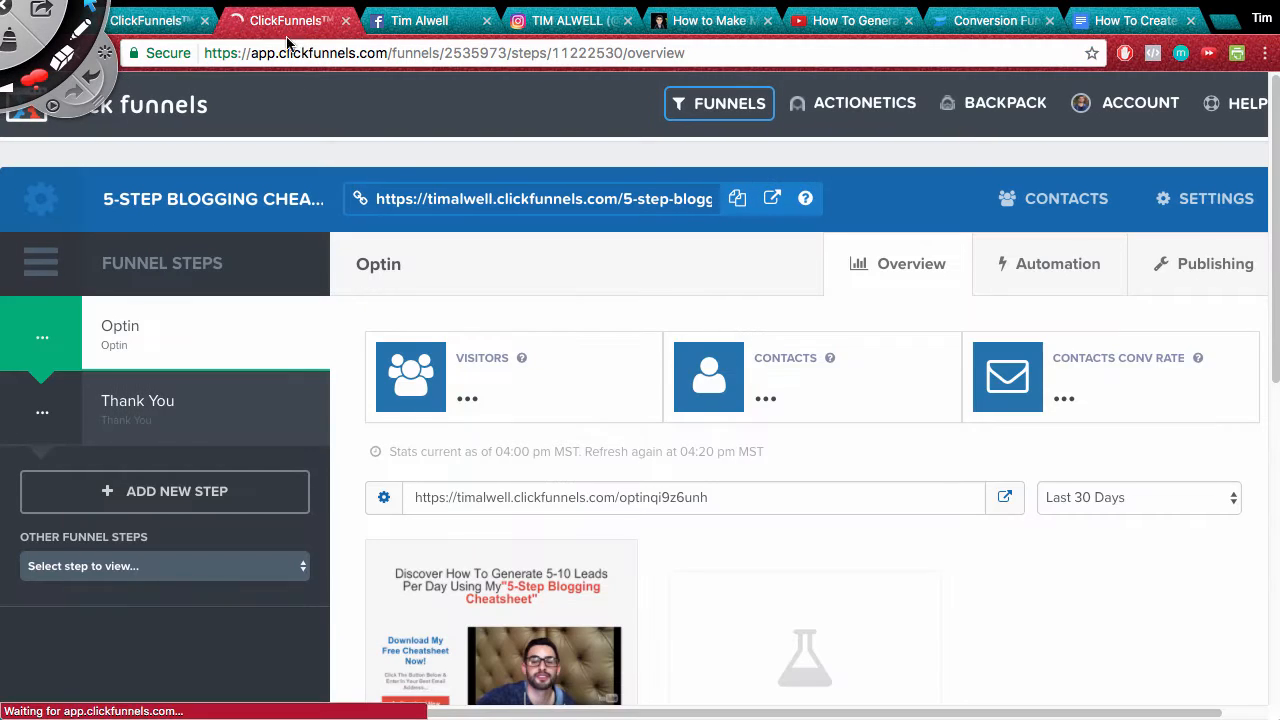
pyautogui.scroll(-2, 306, 128)
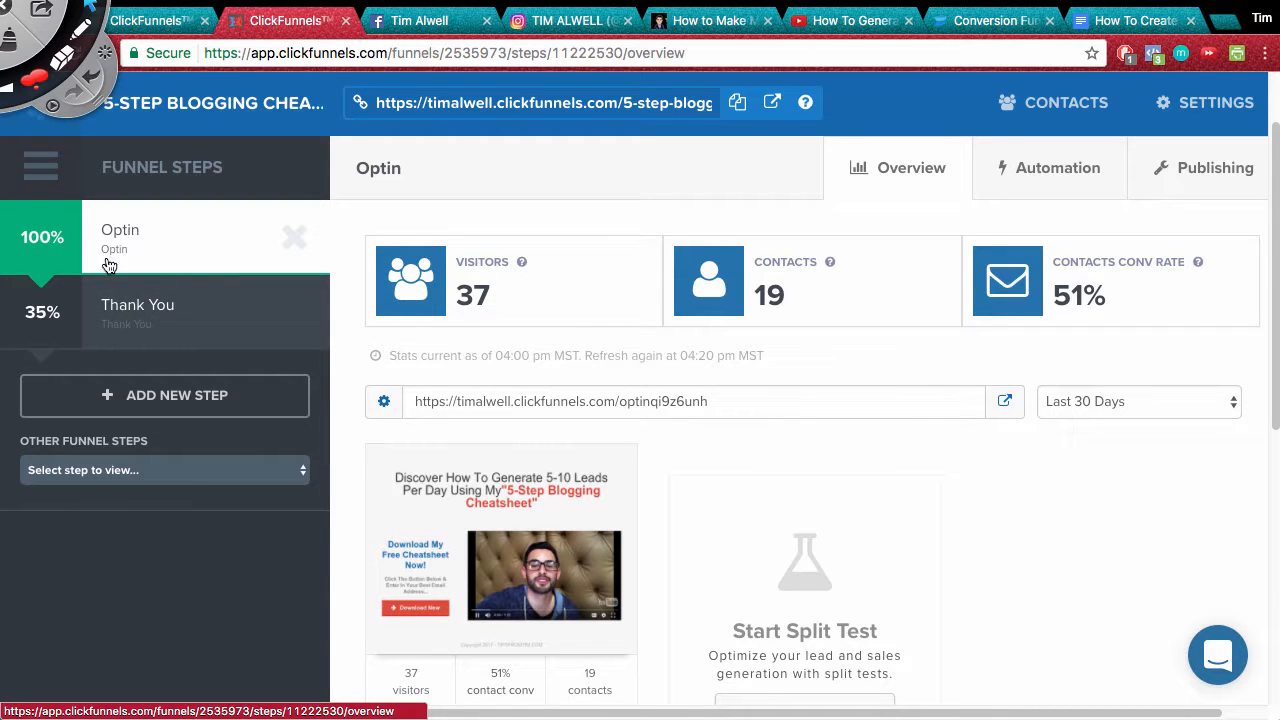
pyautogui.scroll(-1, 545, 585)
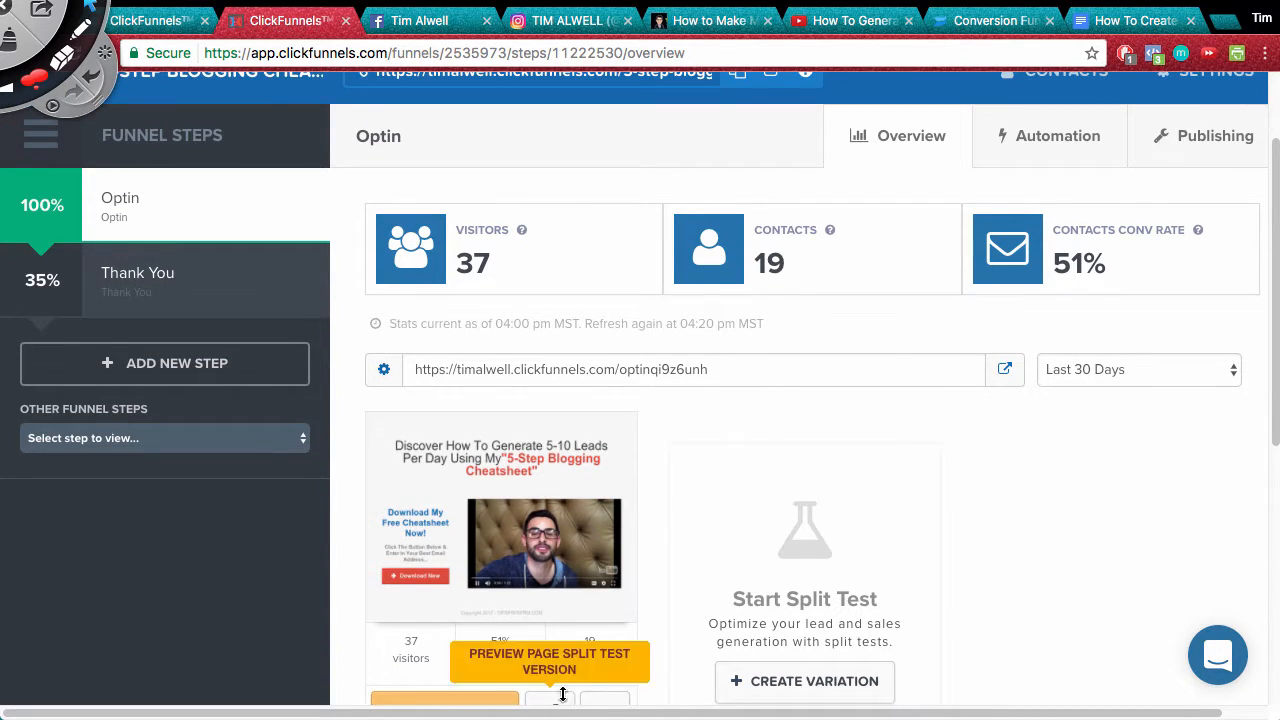
pyautogui.scroll(-5, 505, 532)
pyautogui.scroll(2, 521, 304)
pyautogui.scroll(5, 521, 304)
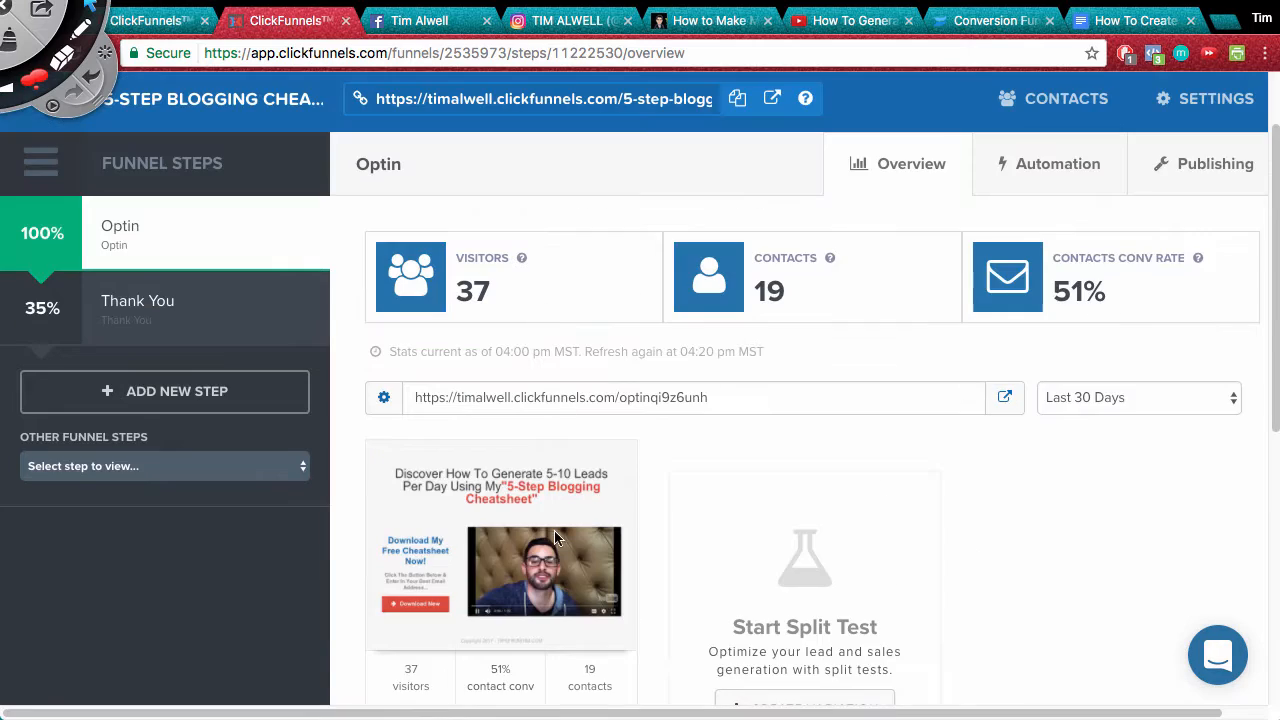
pyautogui.scroll(-2, 545, 560)
# Preview the Optin page with its video paused, view the email popup behind Download Now, and close the preview
pyautogui.click(550, 585)
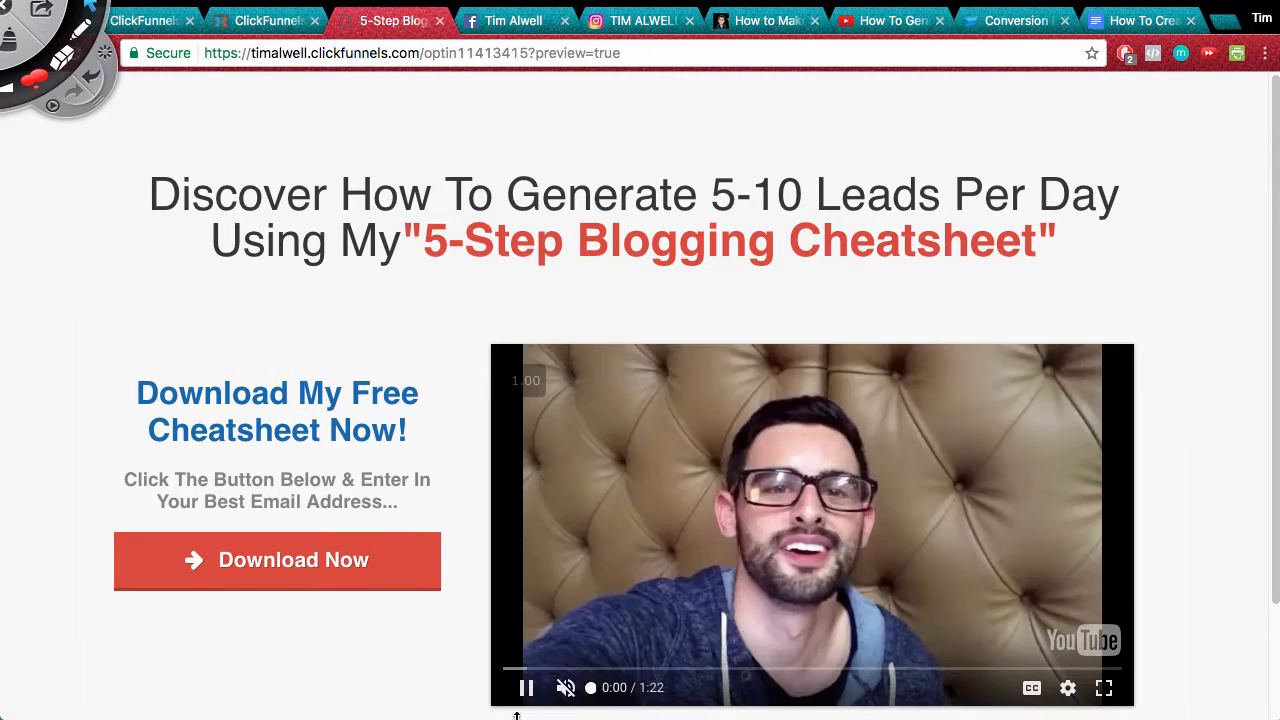
pyautogui.click(526, 687)
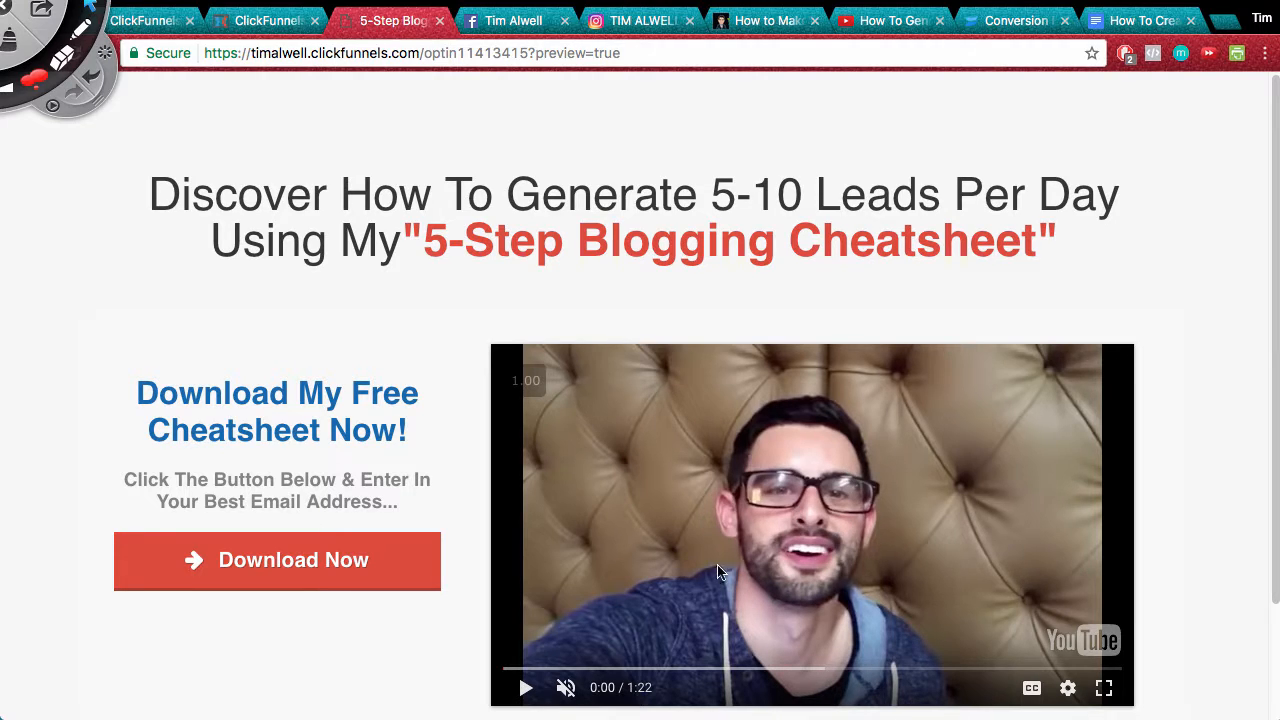
pyautogui.click(350, 565)
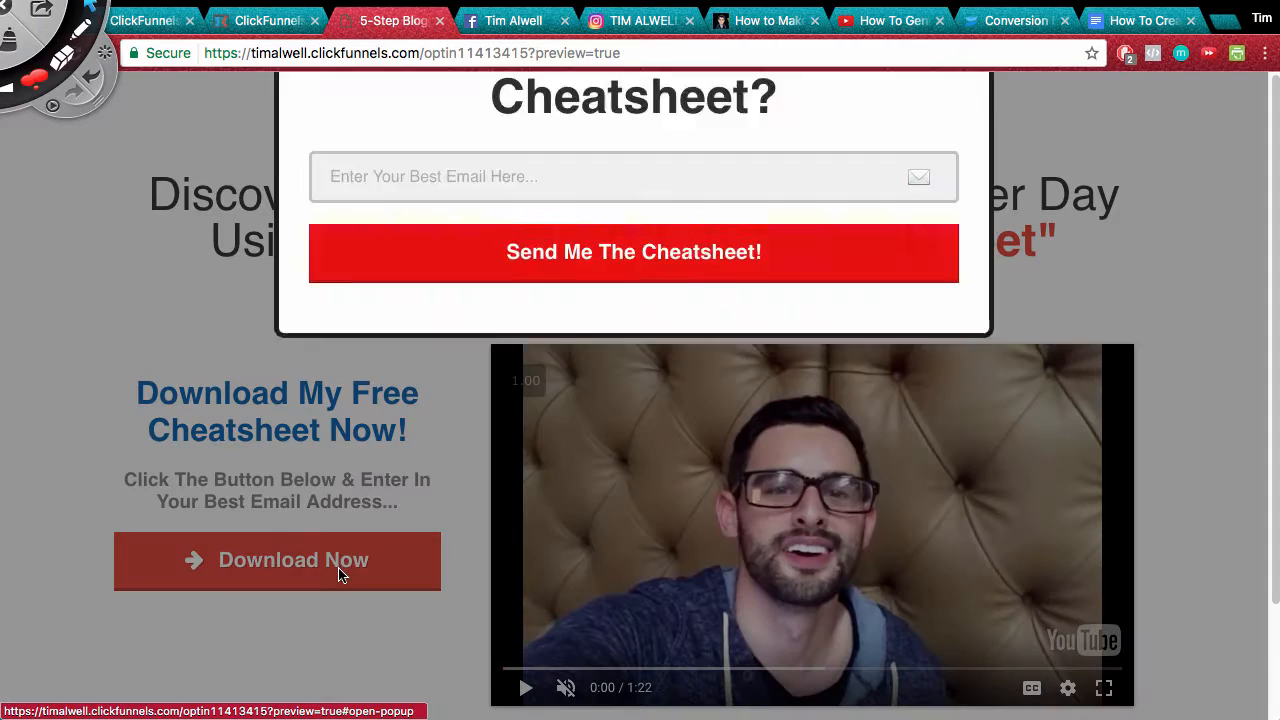
pyautogui.click(406, 375)
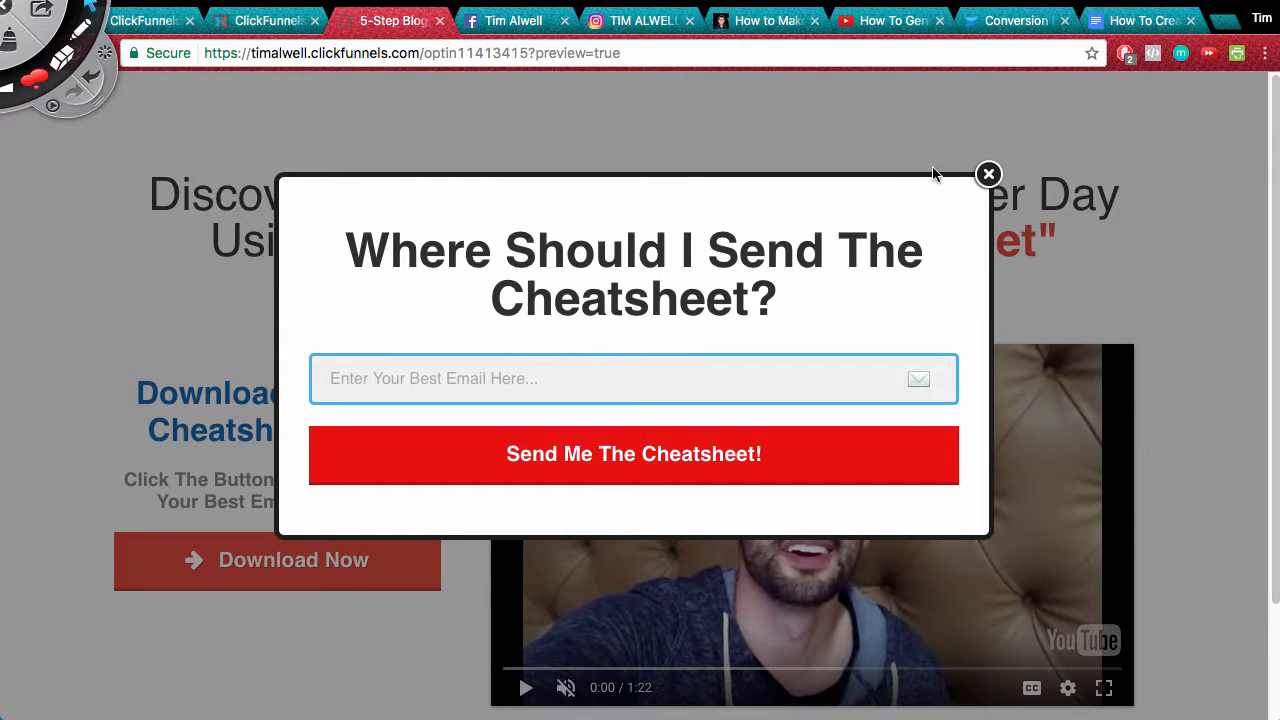
pyautogui.click(988, 174)
pyautogui.click(439, 20)
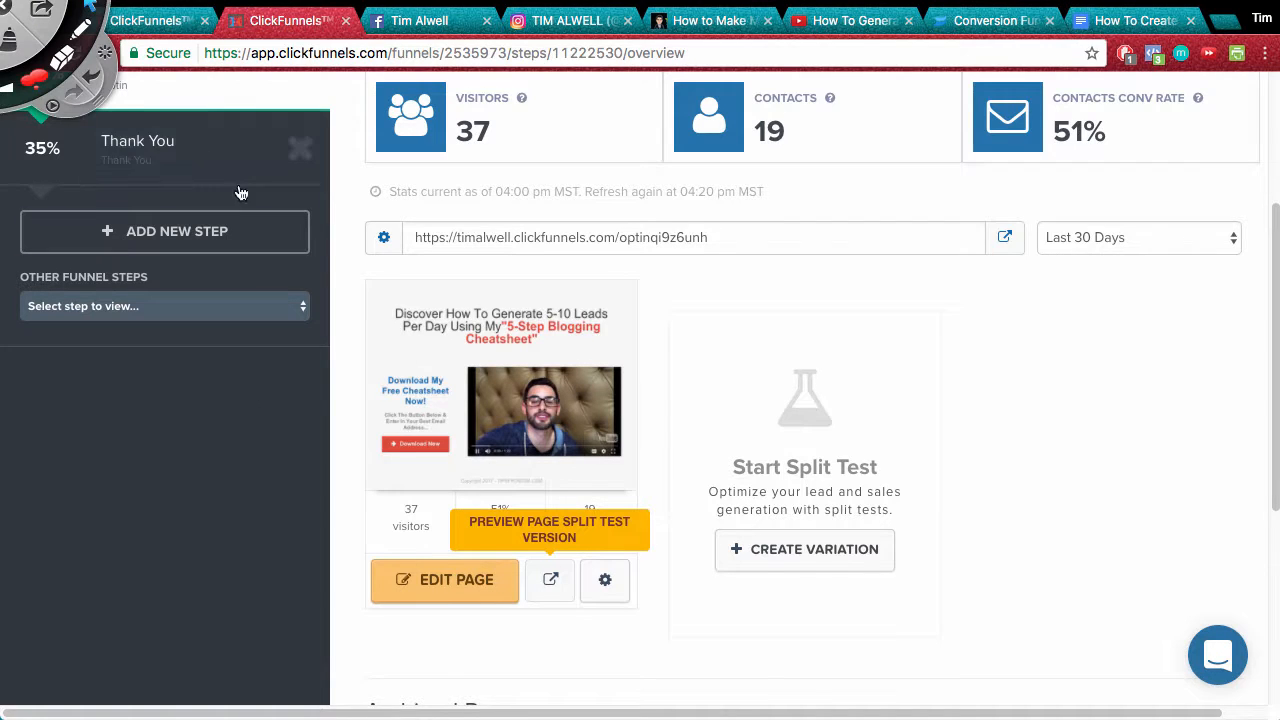
# Switch to the funnel's Thank You step and open a preview of its page
pyautogui.scroll(1, 220, 193)
pyautogui.click(176, 188)
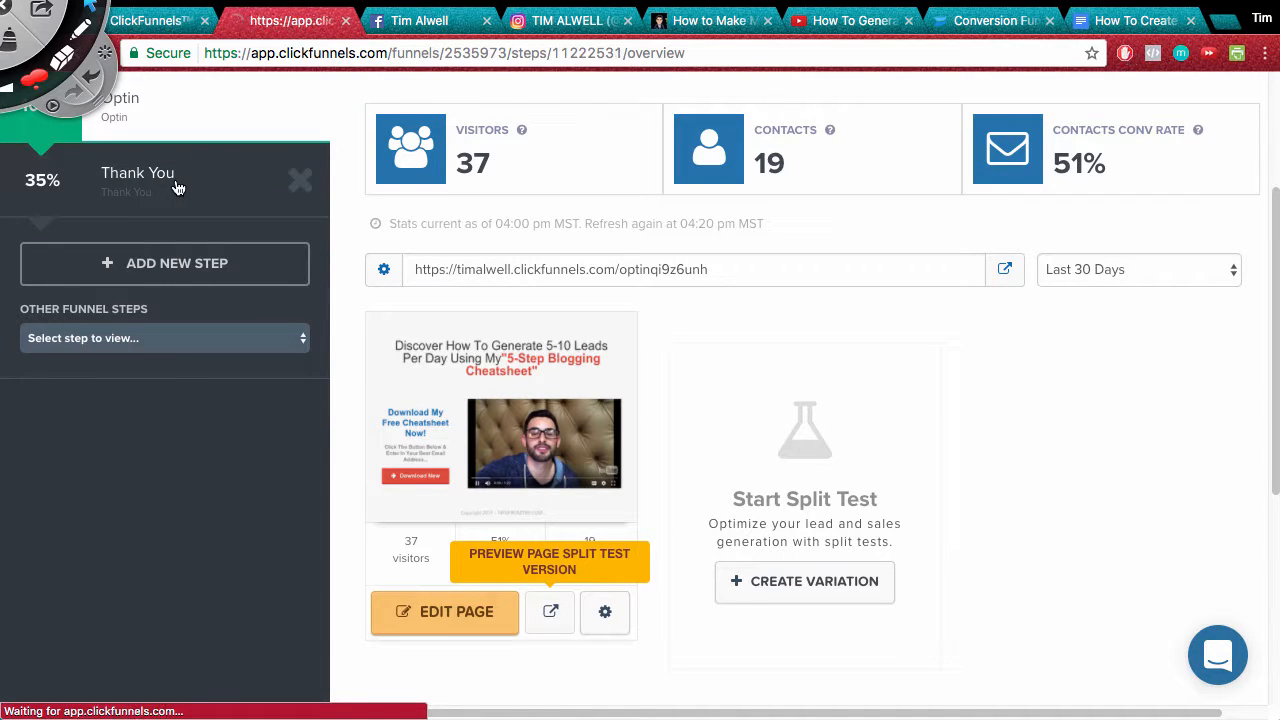
pyautogui.scroll(-1, 551, 395)
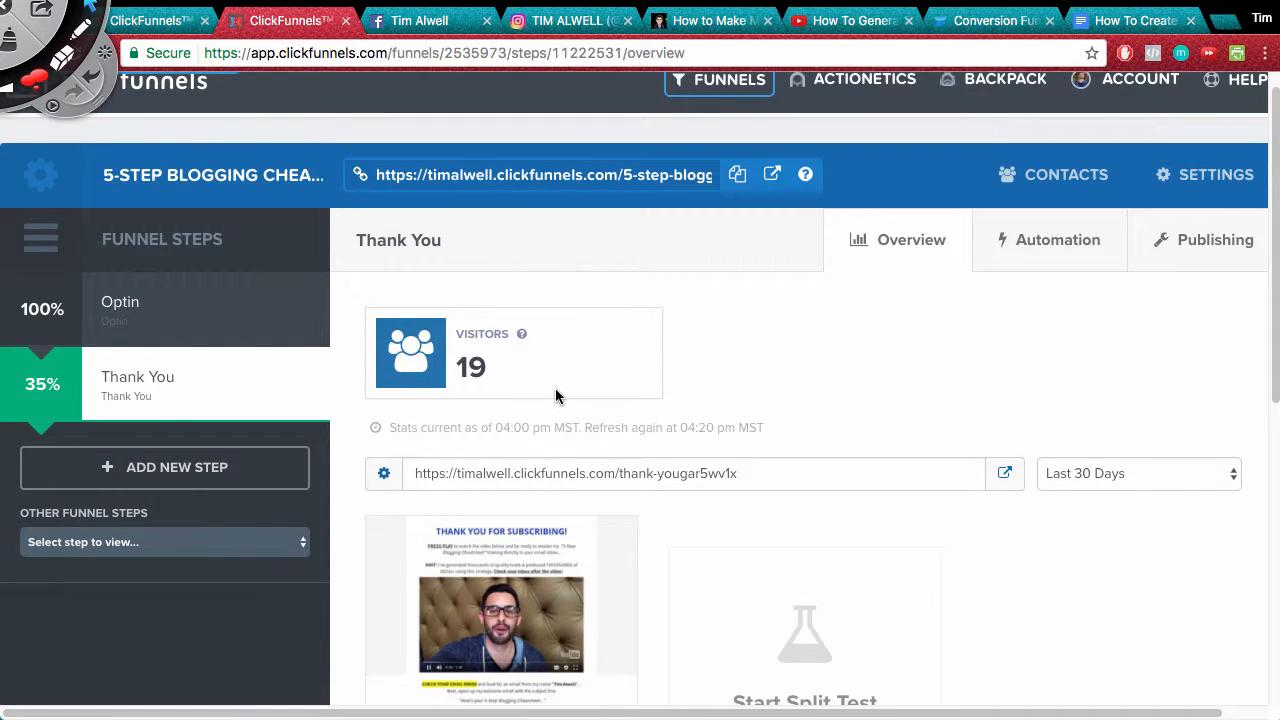
pyautogui.scroll(-3, 555, 388)
pyautogui.click(549, 597)
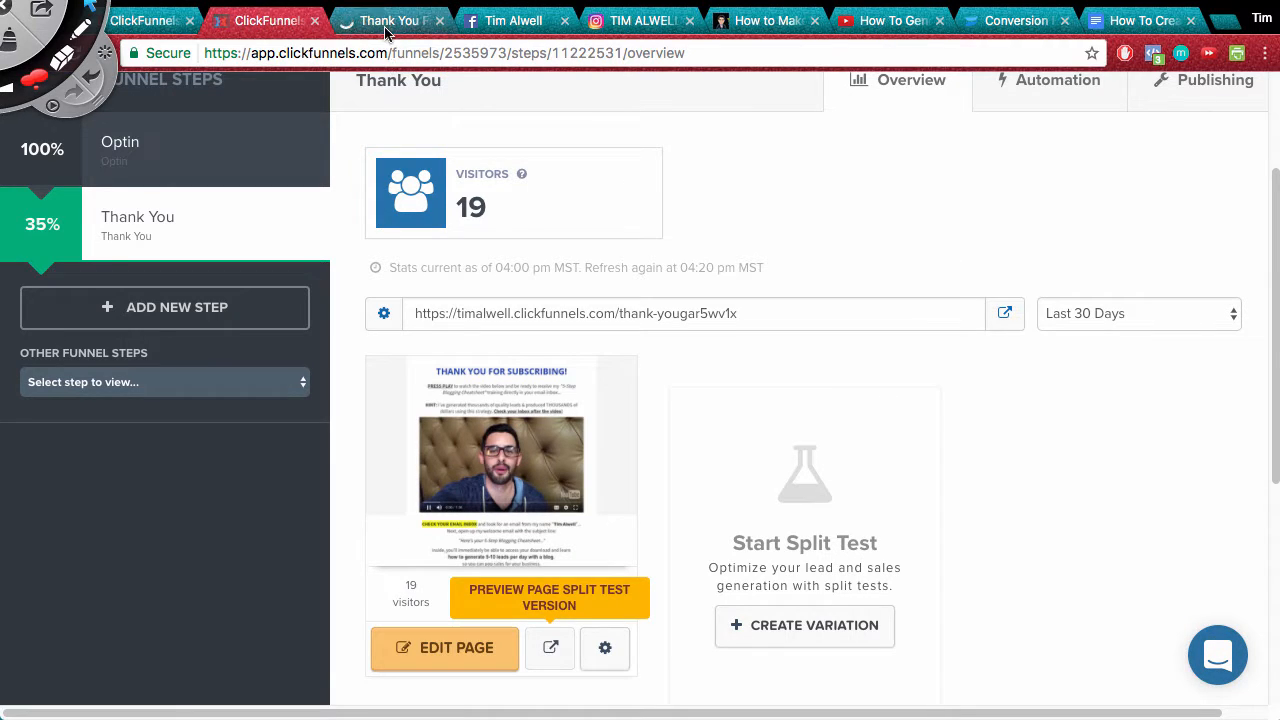
pyautogui.click(385, 24)
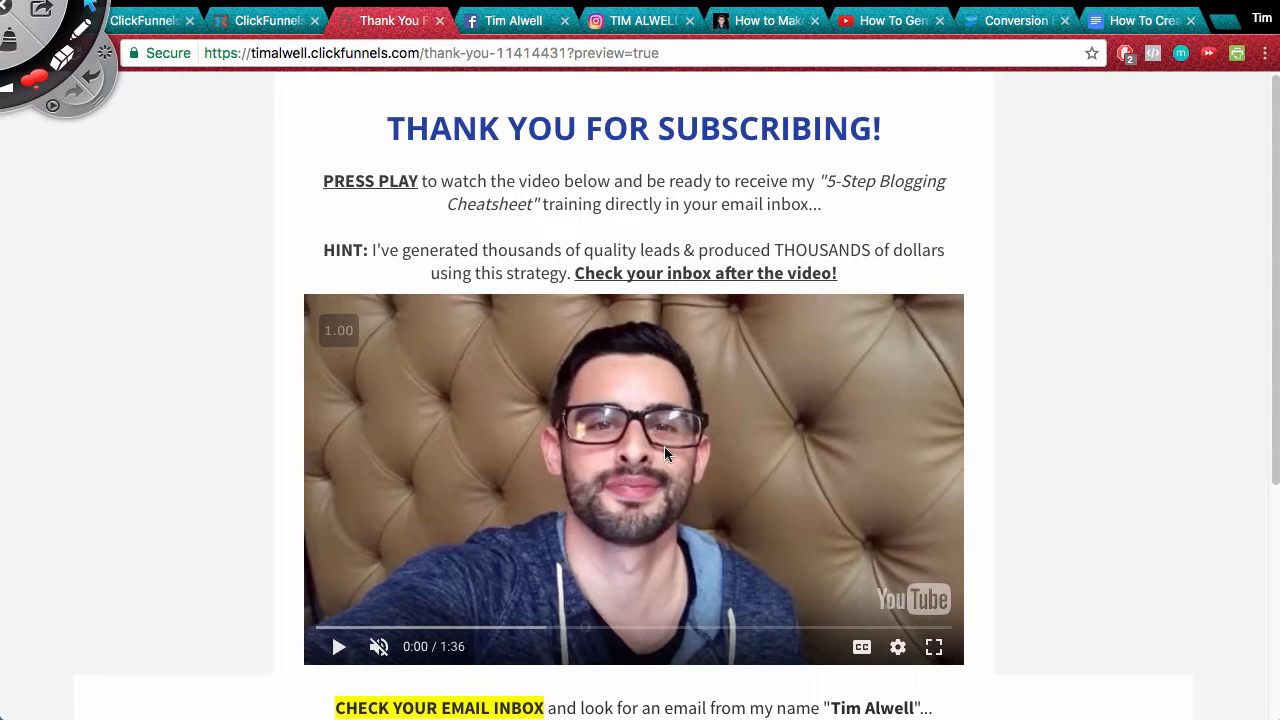
# Examine the Thank You page from its video, moved to 0:18, down to the email inbox instructions
pyautogui.scroll(-1, 668, 450)
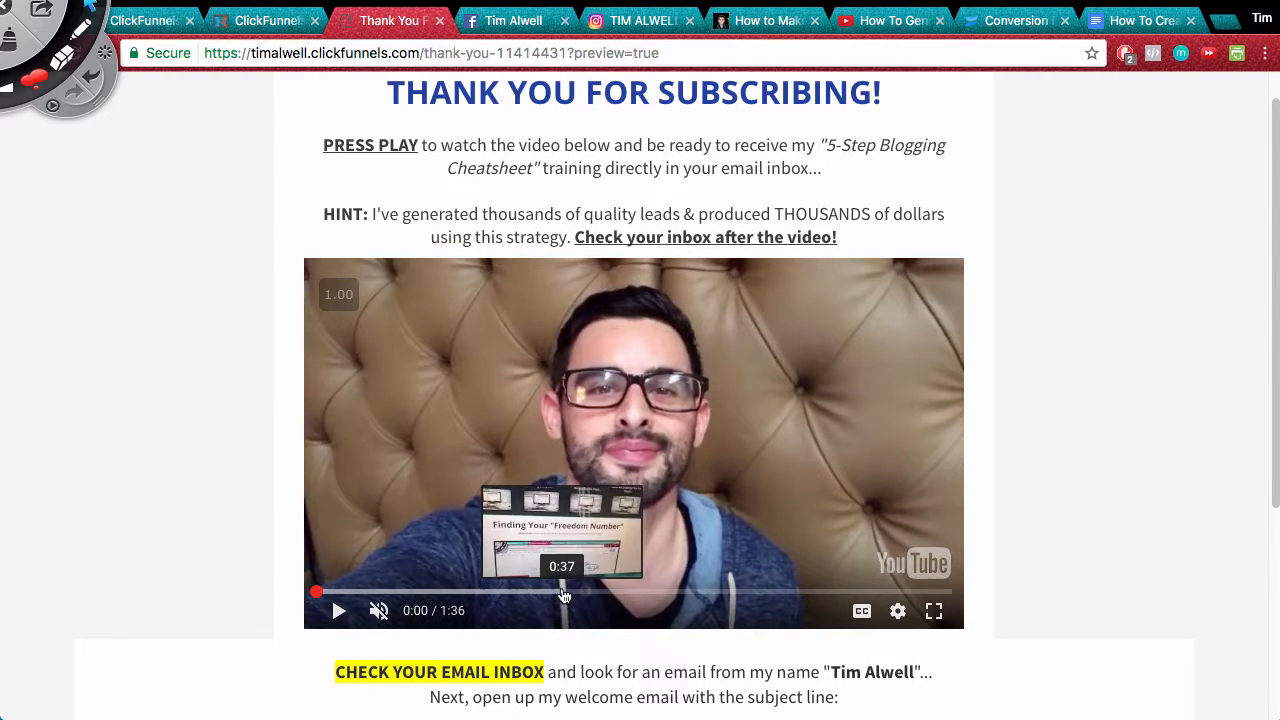
pyautogui.click(435, 594)
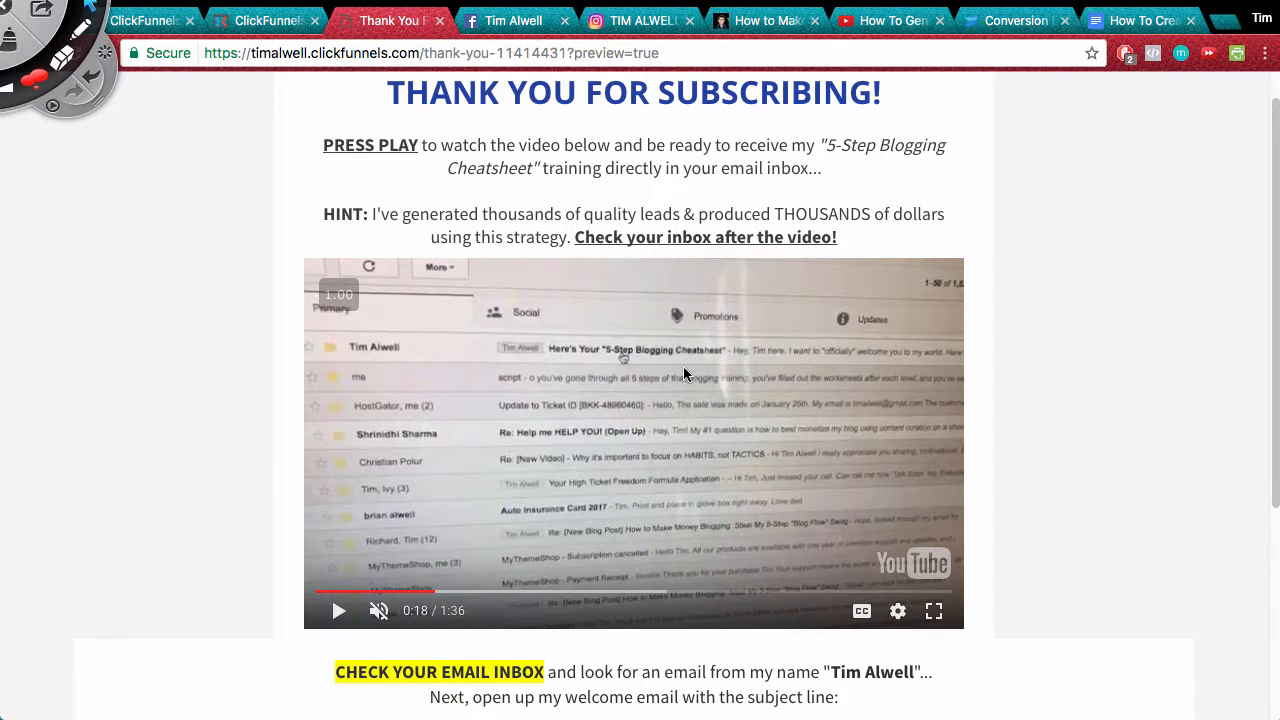
pyautogui.scroll(-4, 683, 366)
pyautogui.scroll(-2, 700, 500)
pyautogui.scroll(6, 708, 514)
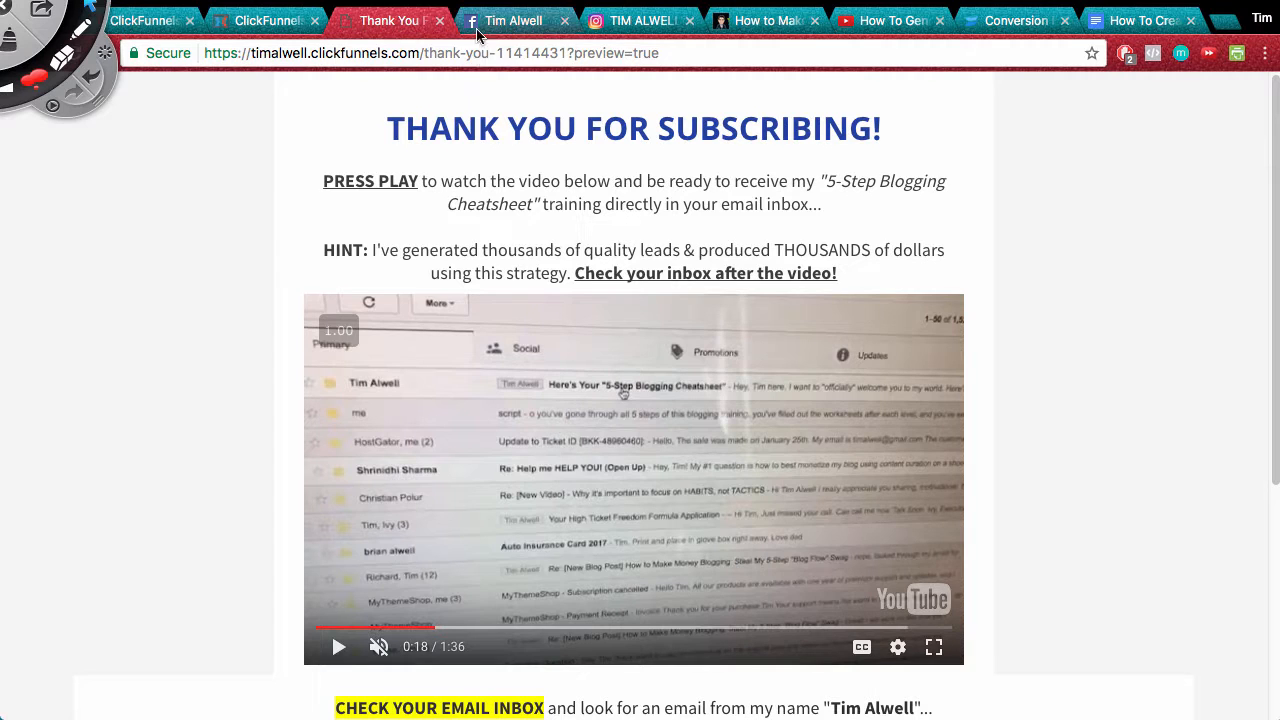
# Close the Thank You preview and the "5-Step Blogging Cheatsheet" funnel, and return to the funnel list
pyautogui.click(439, 20)
pyautogui.scroll(3, 384, 213)
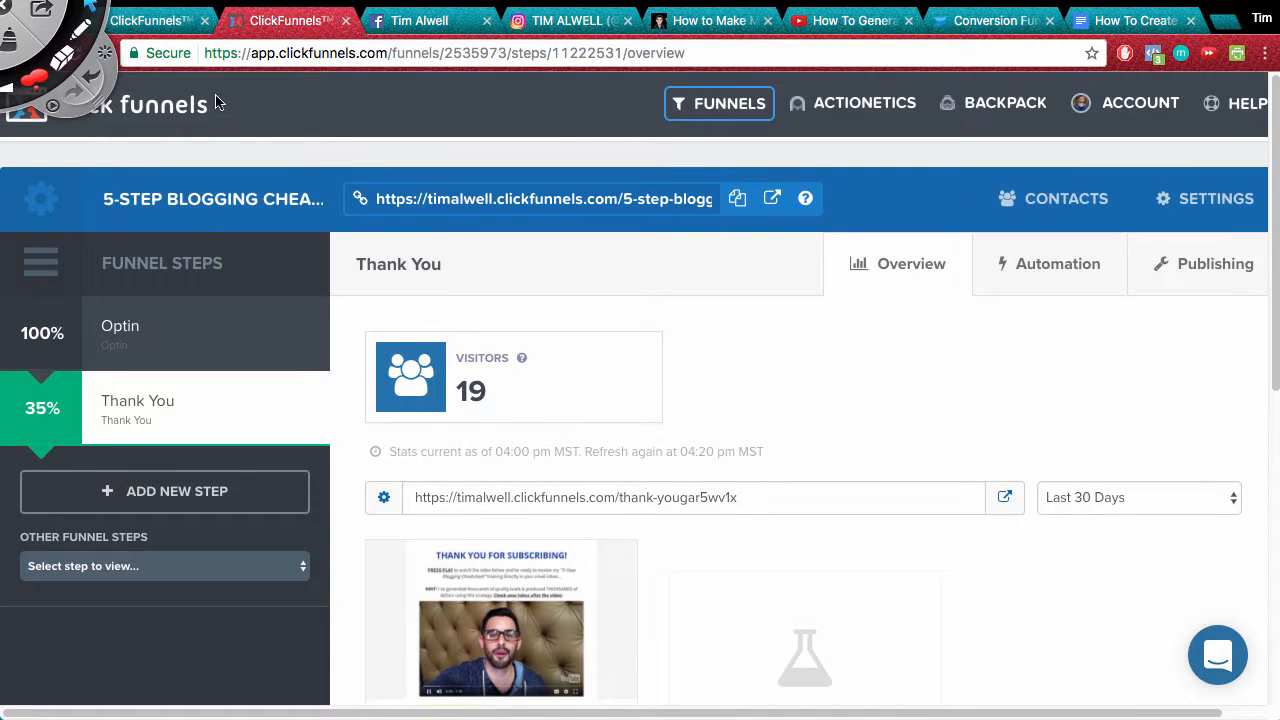
pyautogui.click(345, 20)
pyautogui.click(158, 22)
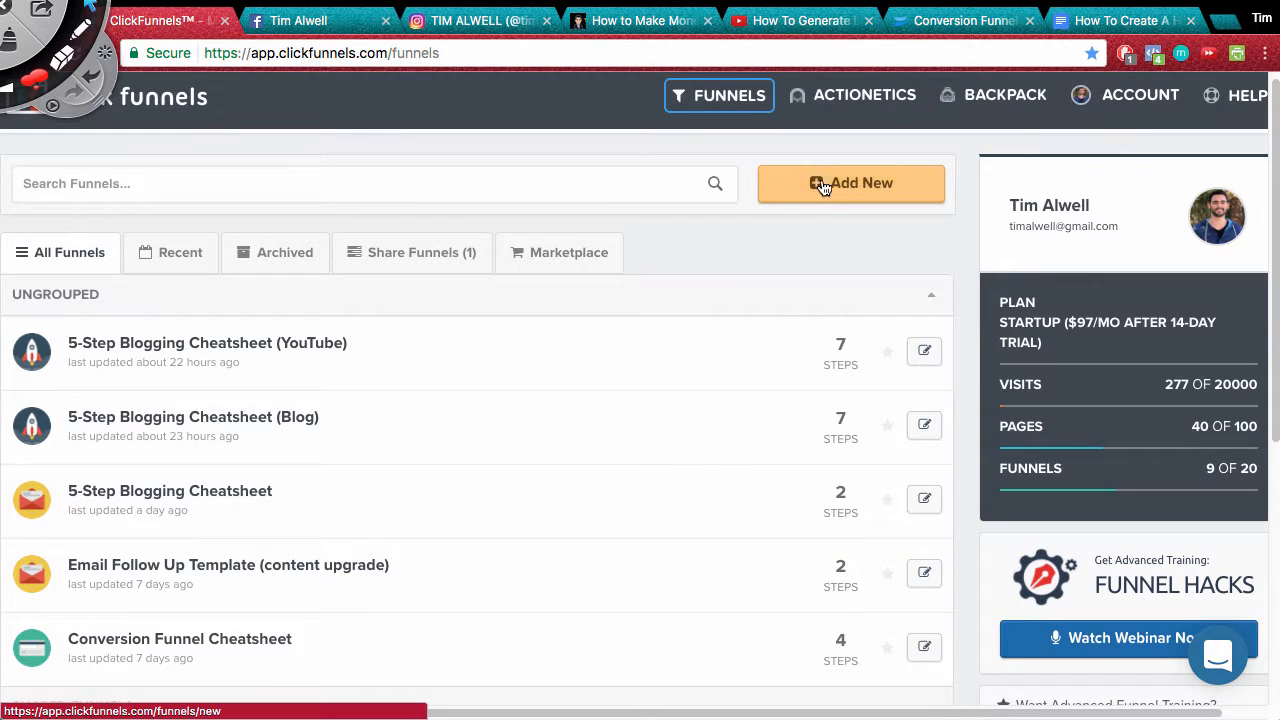
# Build a new funnel named "Test Funnel" with the Collect Emails goal and no group tag
pyautogui.click(822, 186)
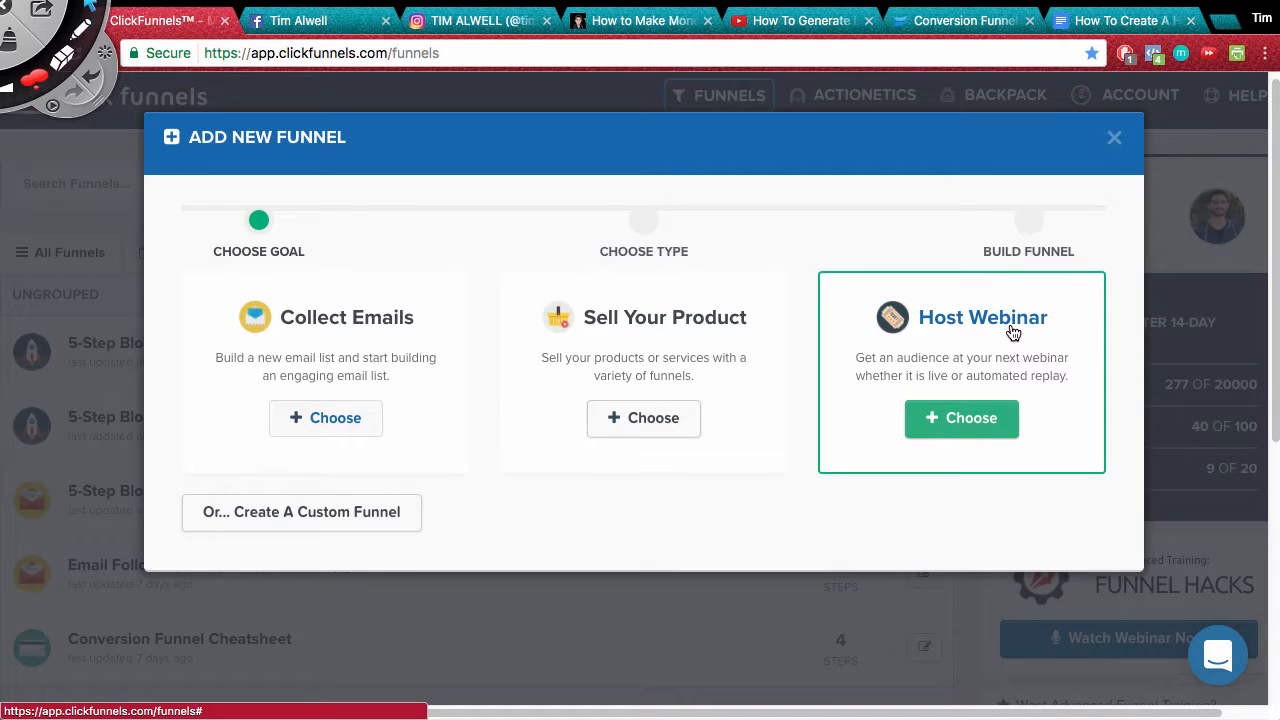
pyautogui.click(334, 422)
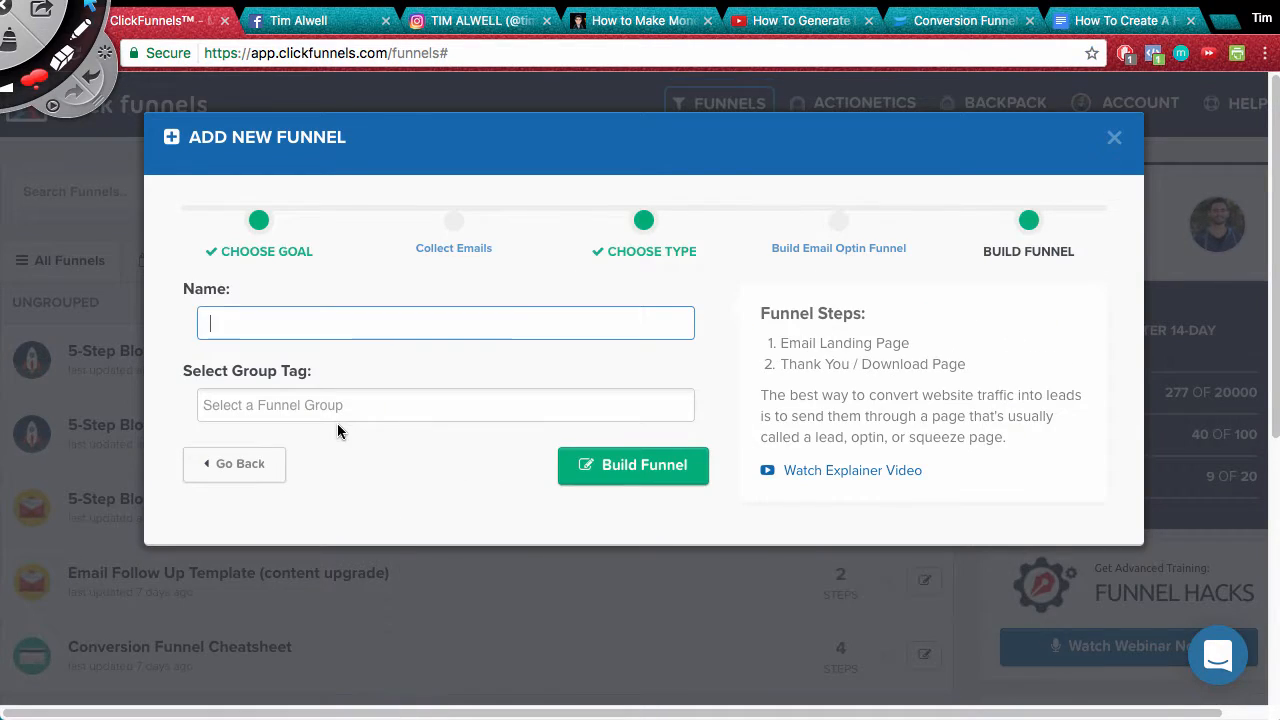
pyautogui.click(278, 325)
pyautogui.write('Test Funnel')
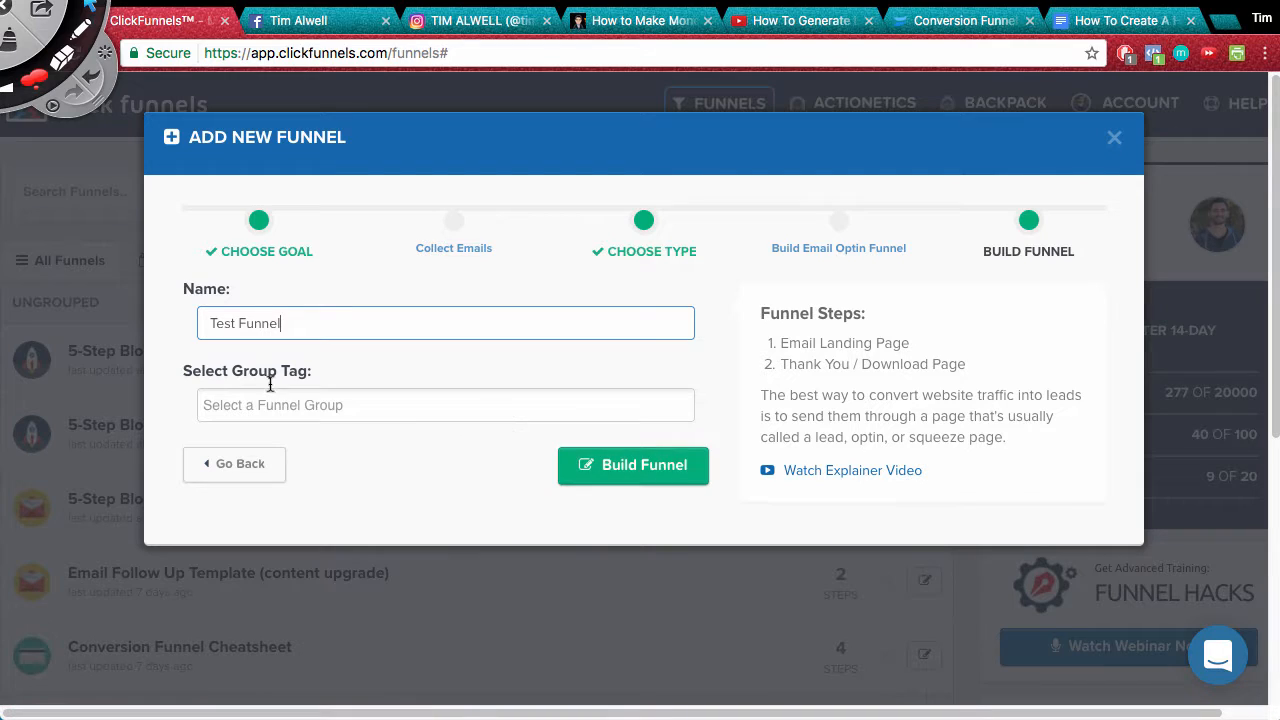
pyautogui.click(629, 472)
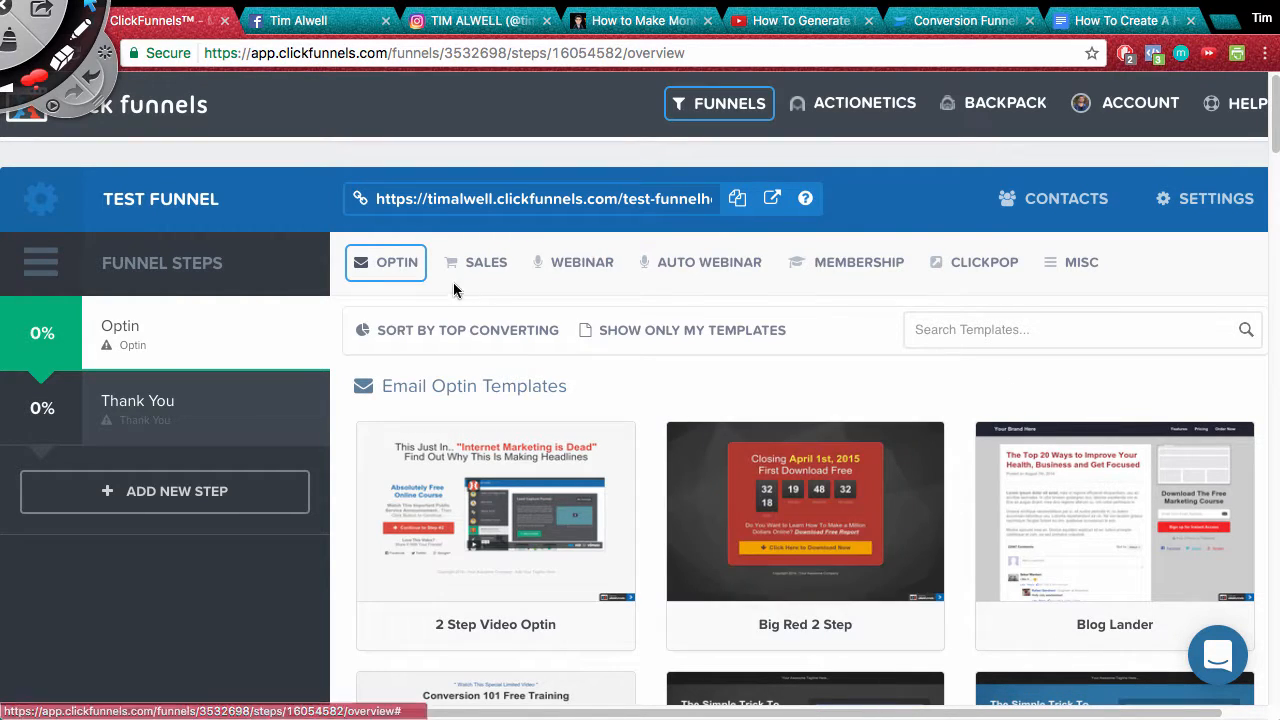
# Examine the email optin templates and the page types offered in the Optin, Sales, Webinar and Membership template categories
pyautogui.moveTo(388, 248)
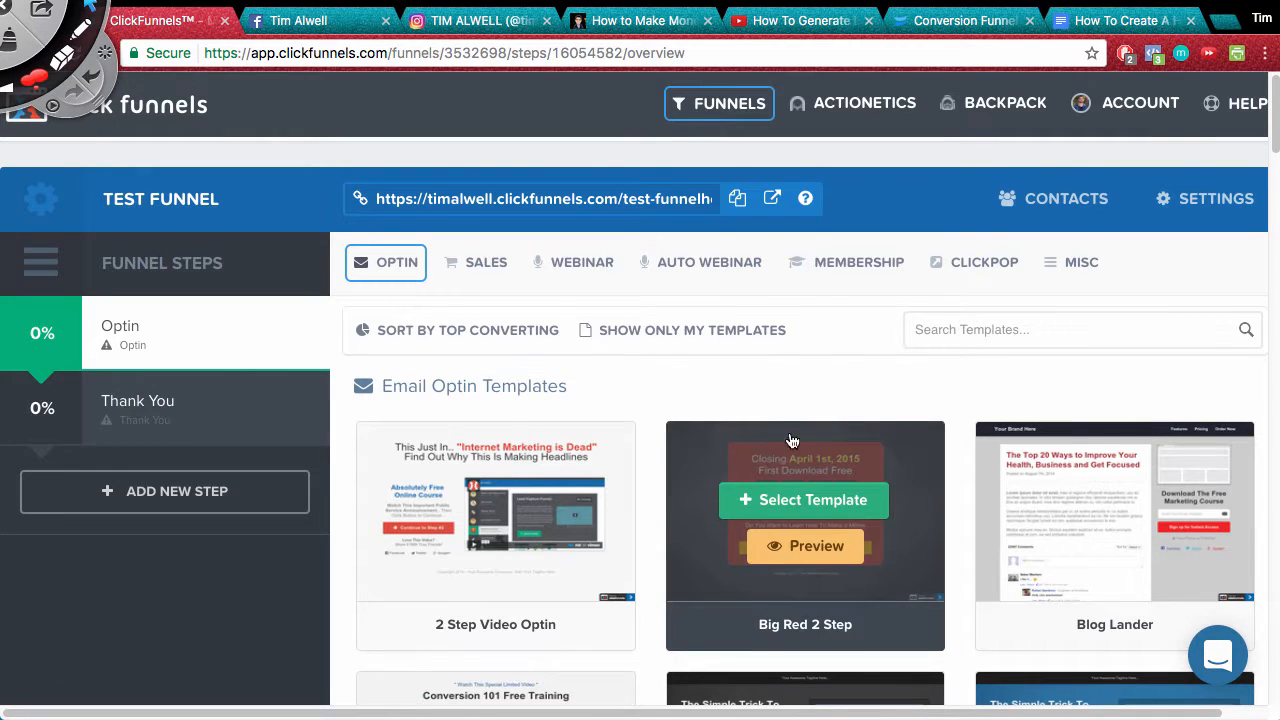
pyautogui.scroll(-2, 789, 360)
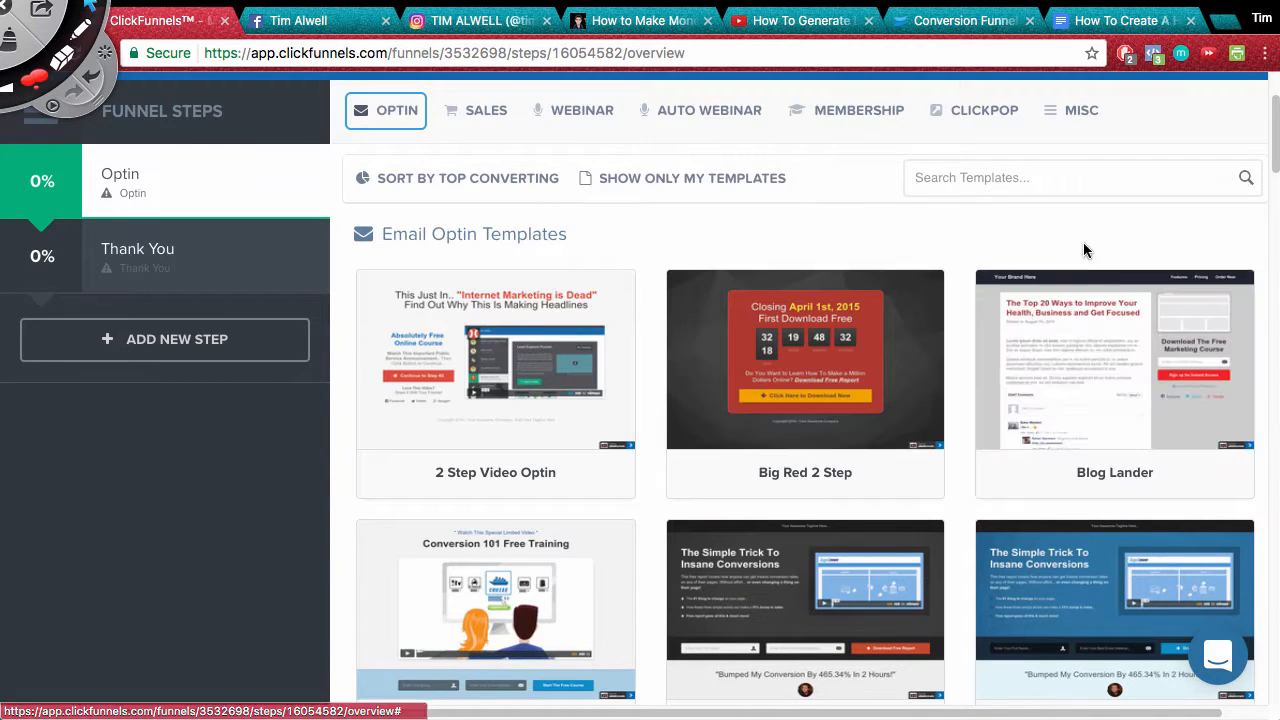
pyautogui.scroll(-1, 1060, 240)
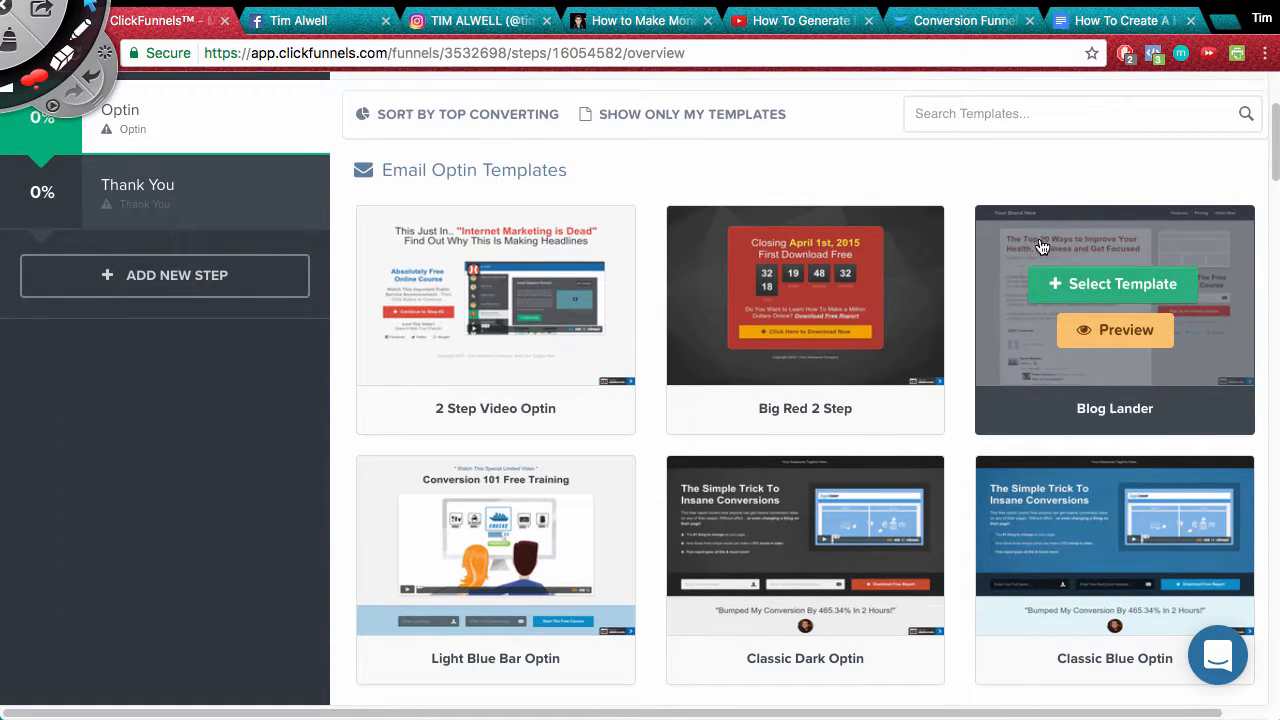
pyautogui.scroll(3, 1040, 240)
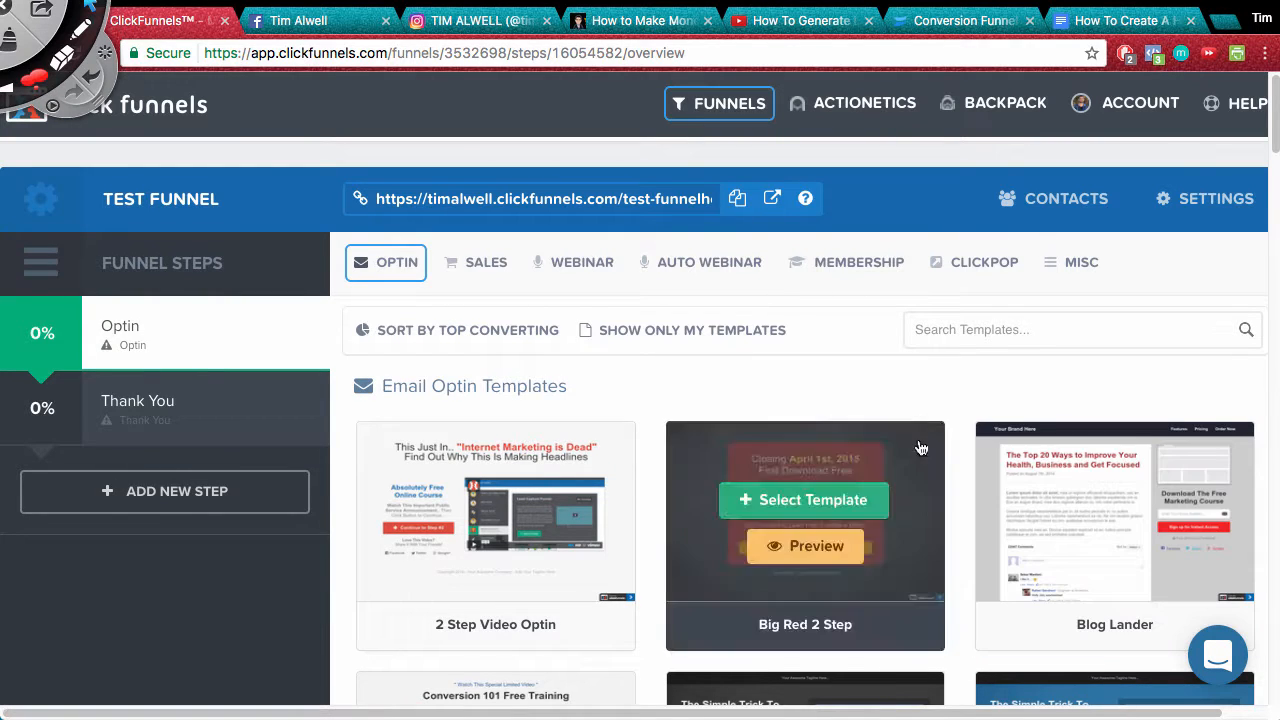
pyautogui.click(455, 267)
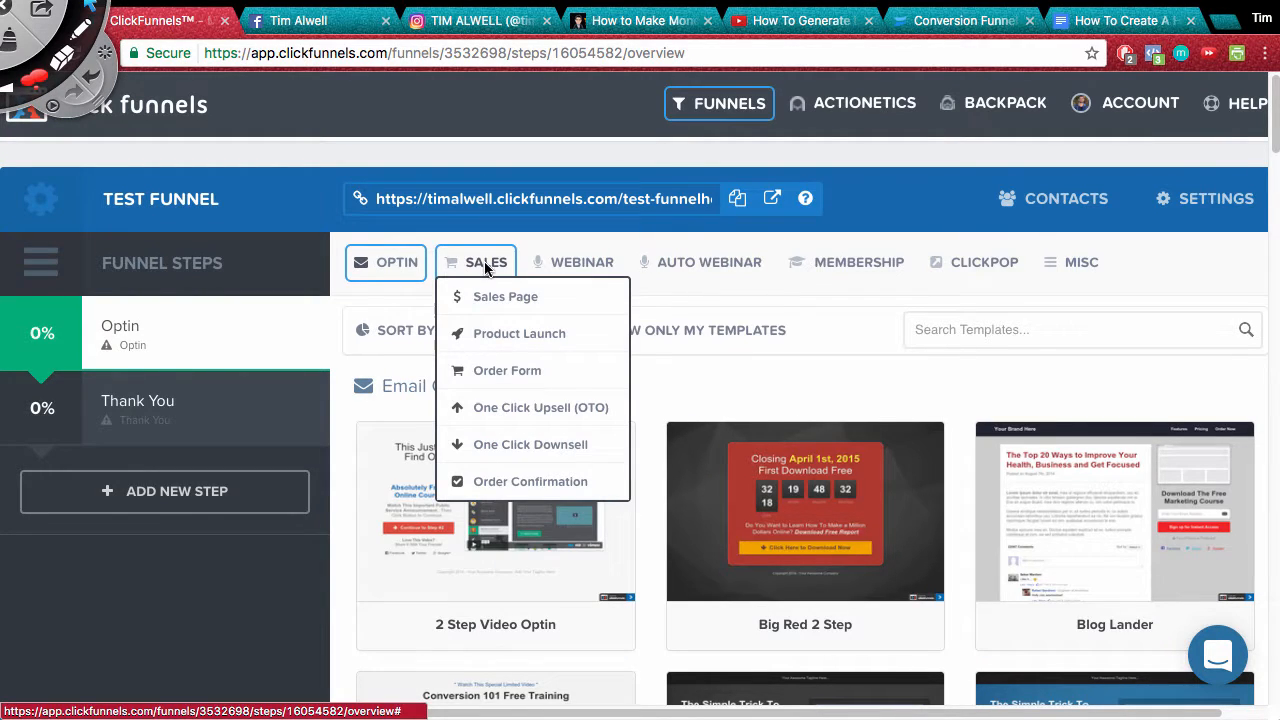
pyautogui.click(596, 264)
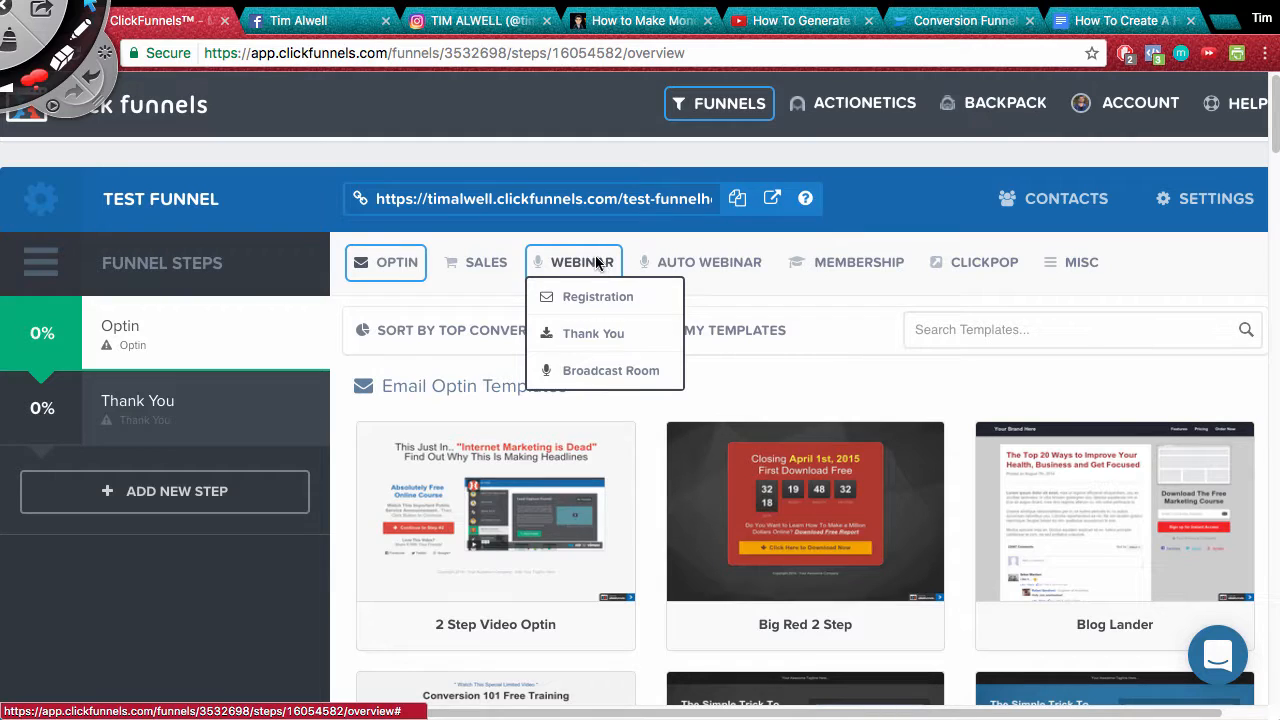
pyautogui.moveTo(899, 264)
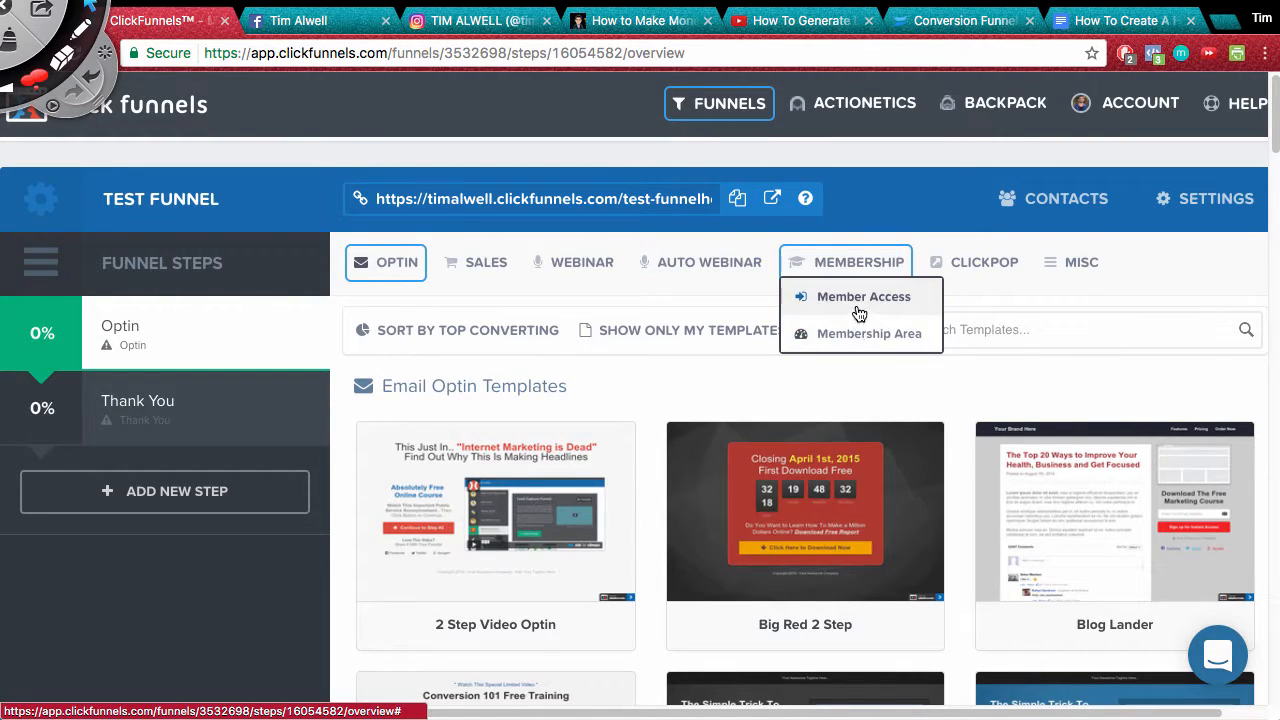
pyautogui.moveTo(722, 266)
pyautogui.moveTo(424, 266)
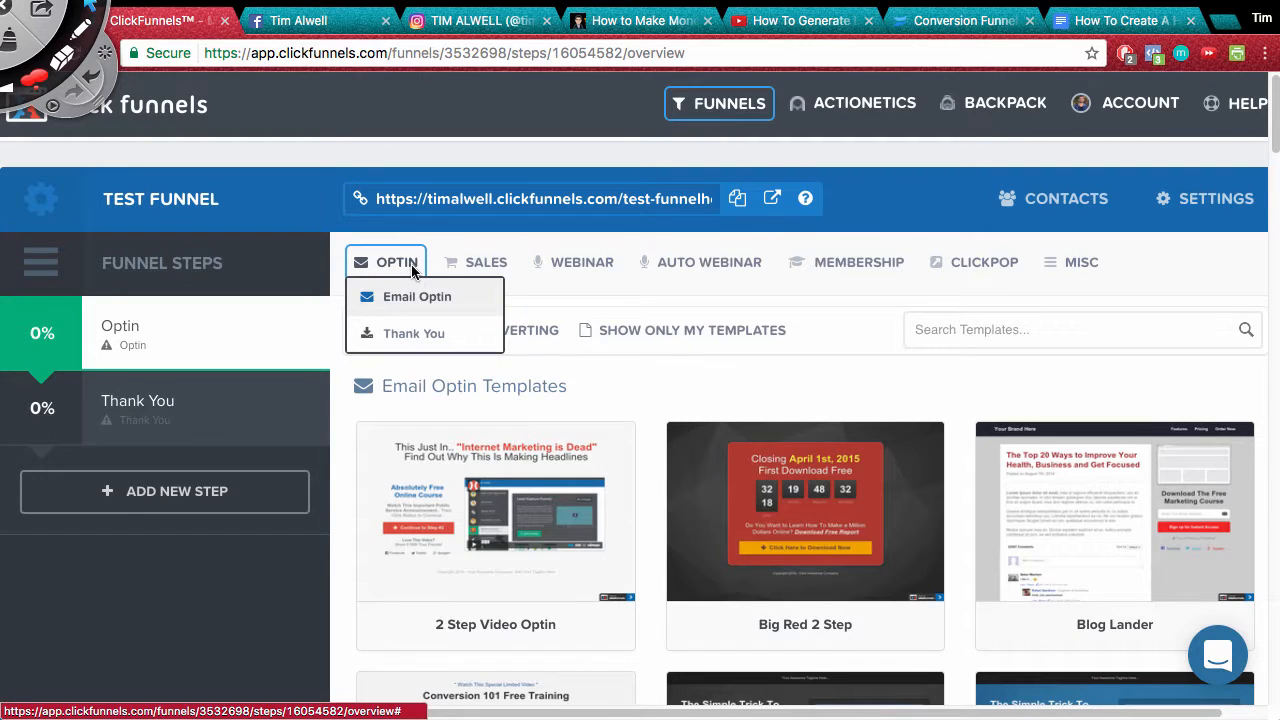
pyautogui.moveTo(893, 292)
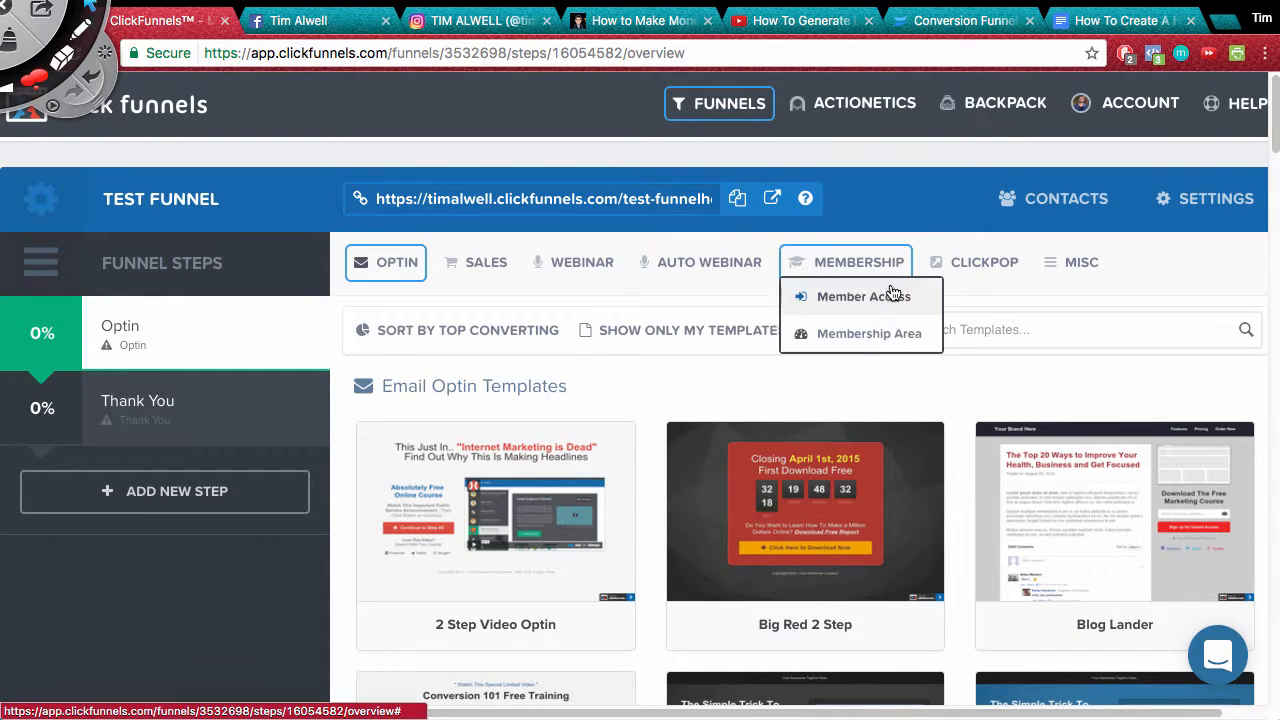
# Choose the Clean Box Optin template from the Email Optin Templates for the funnel's Optin step
pyautogui.scroll(-1, 803, 400)
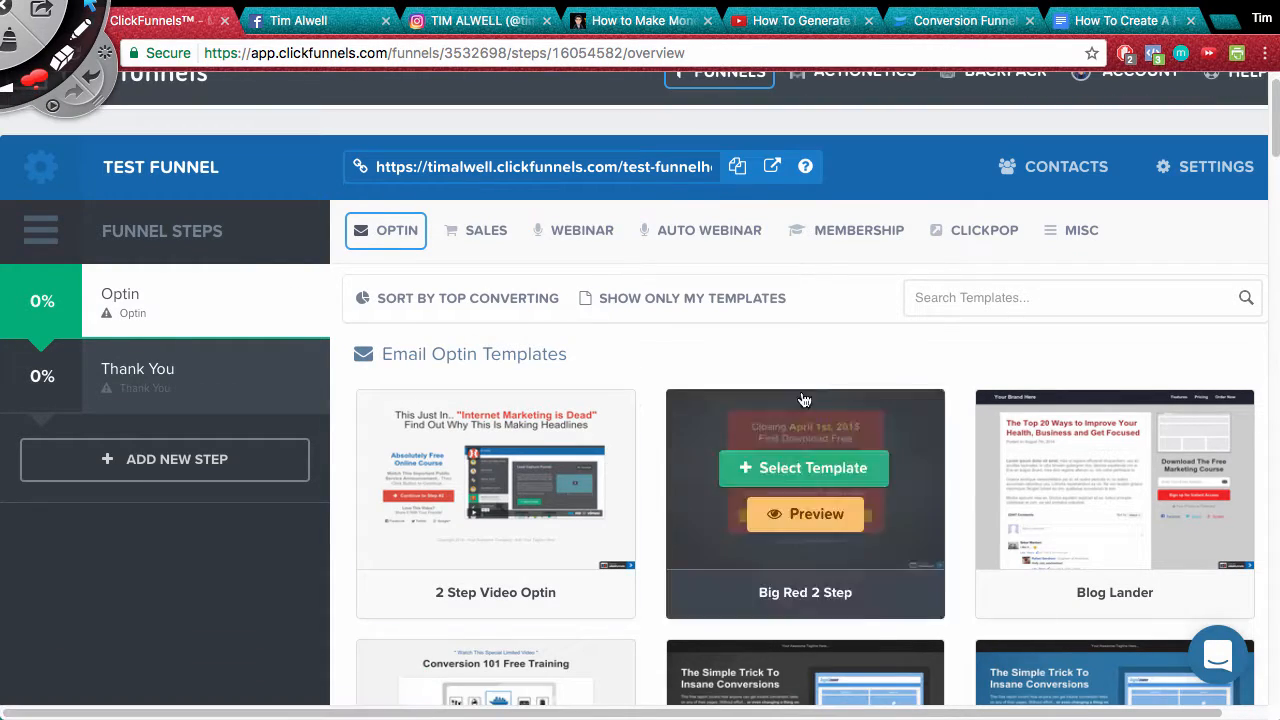
pyautogui.scroll(-1, 803, 400)
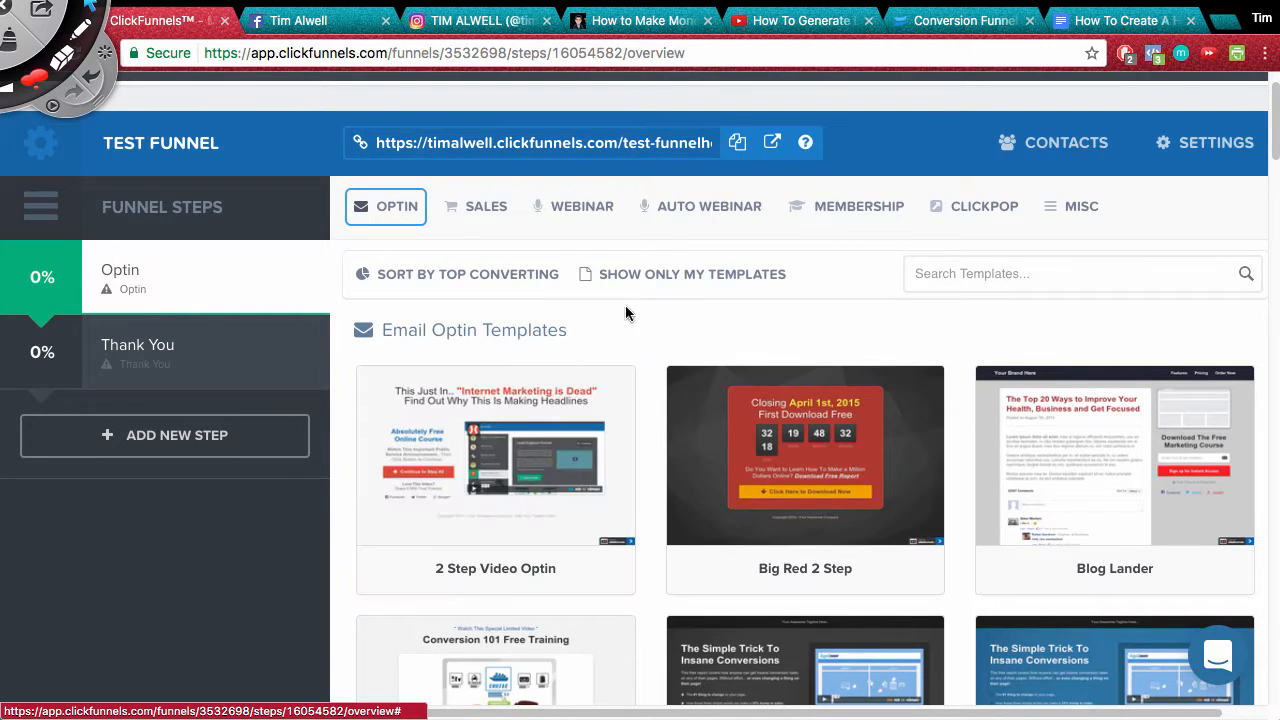
pyautogui.scroll(-5, 700, 315)
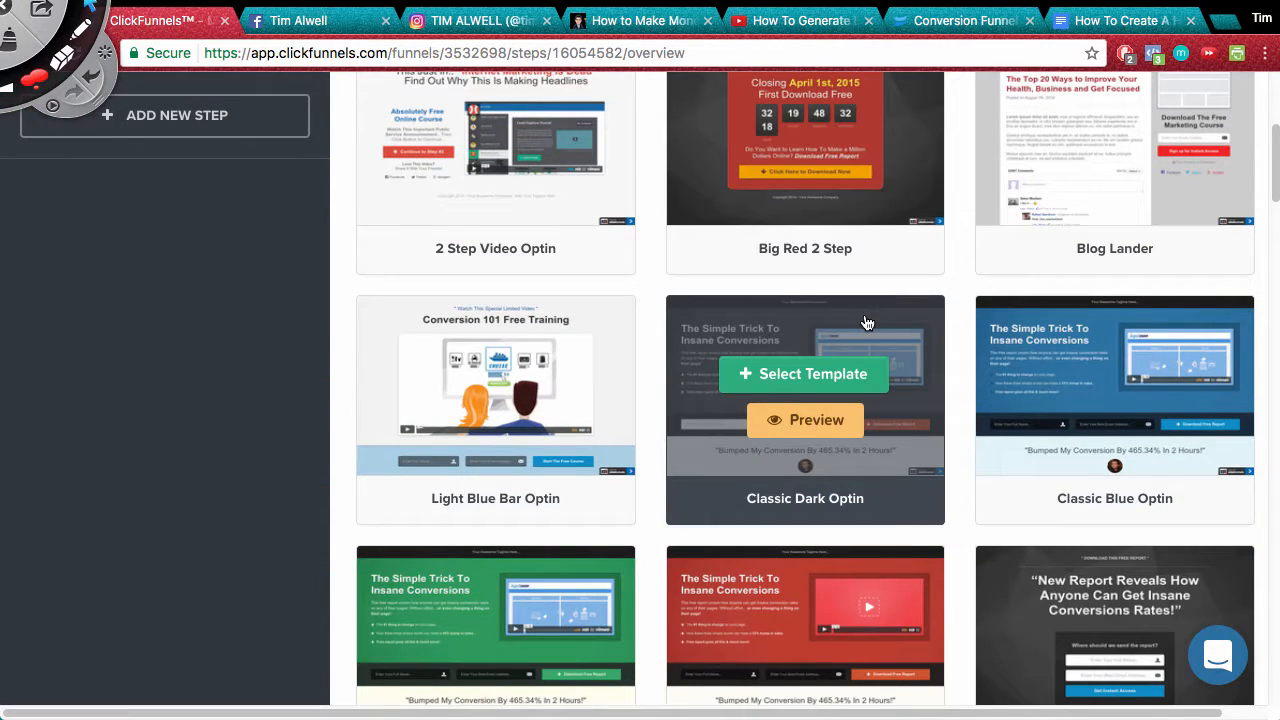
pyautogui.scroll(-1, 866, 322)
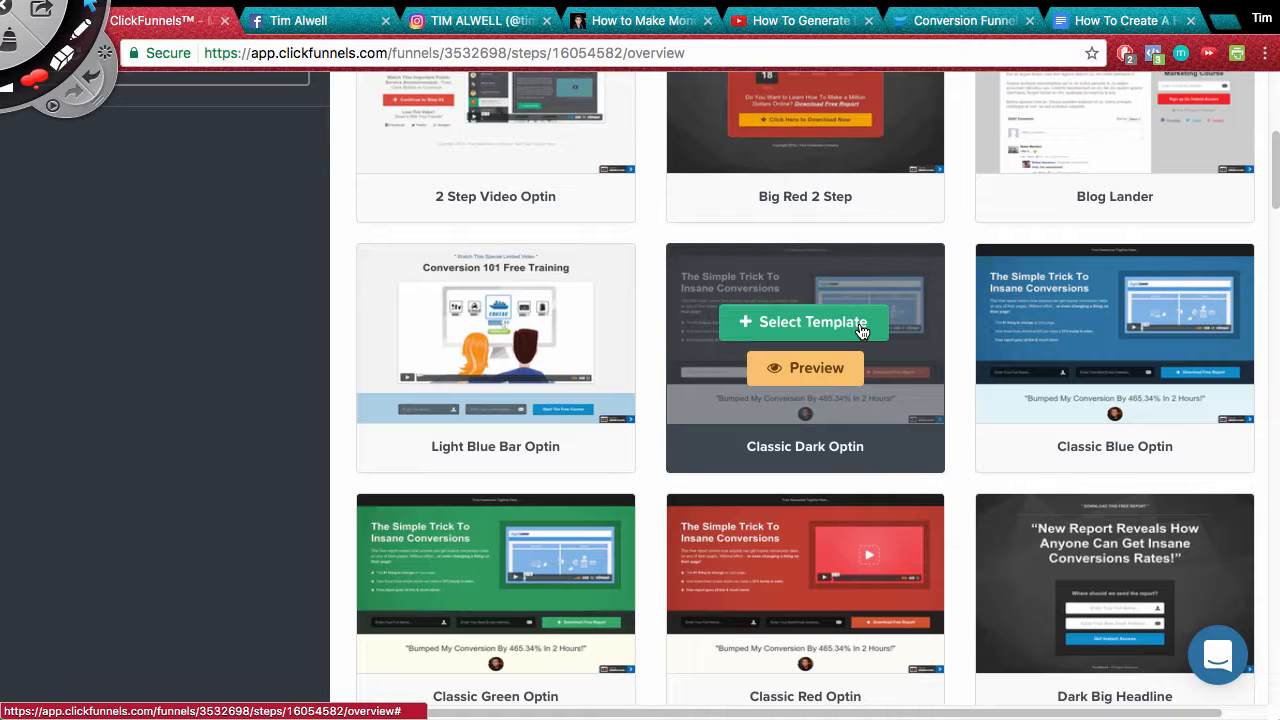
pyautogui.scroll(-1, 283, 316)
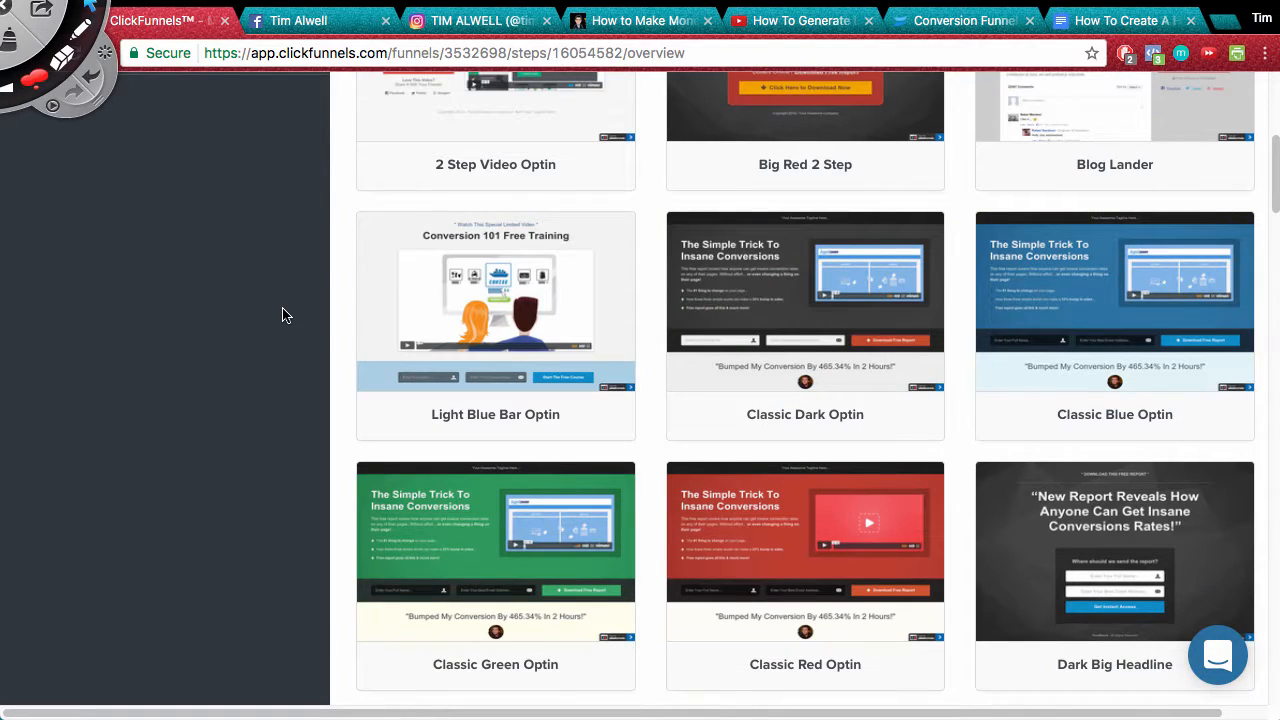
pyautogui.scroll(-5, 283, 316)
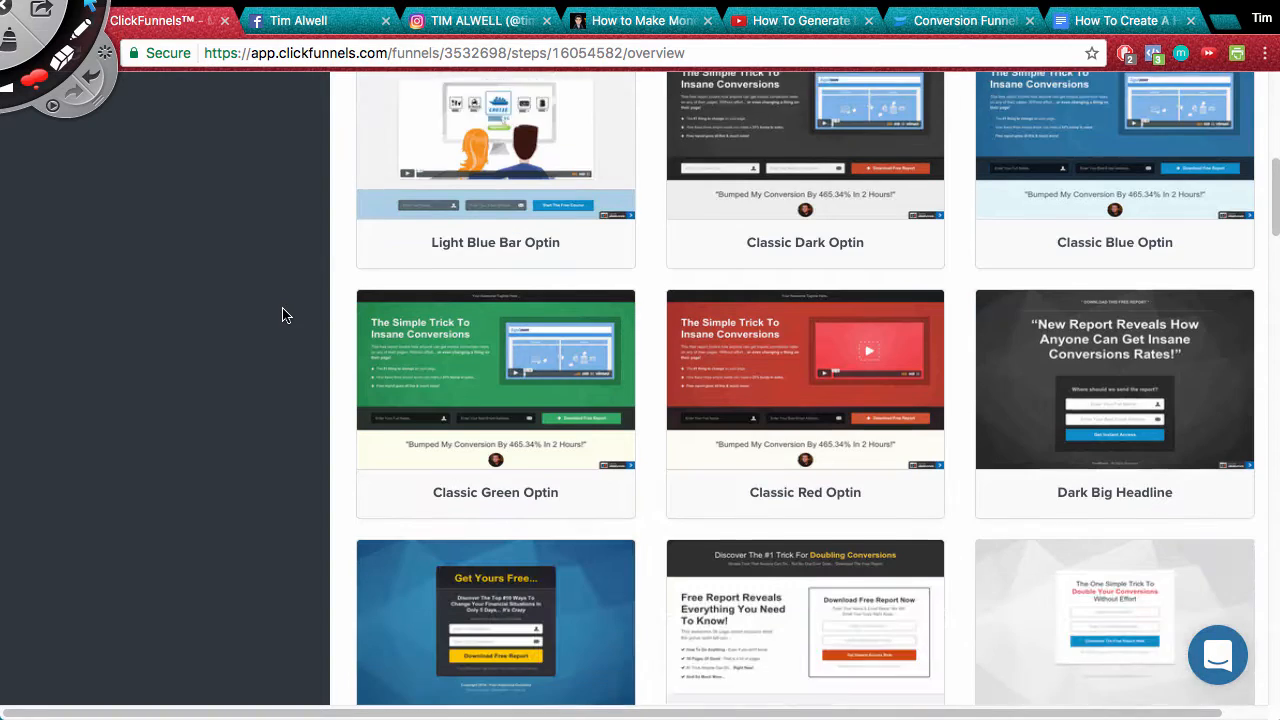
pyautogui.scroll(-1, 283, 316)
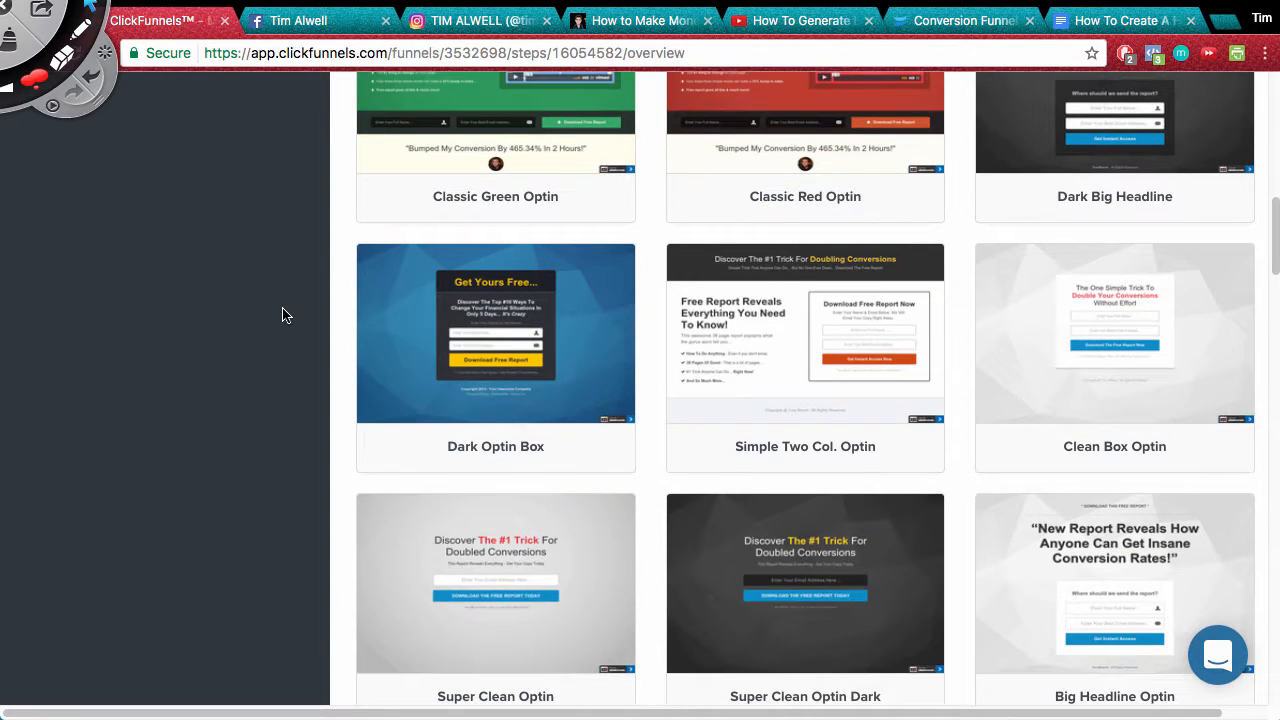
pyautogui.scroll(-1, 283, 316)
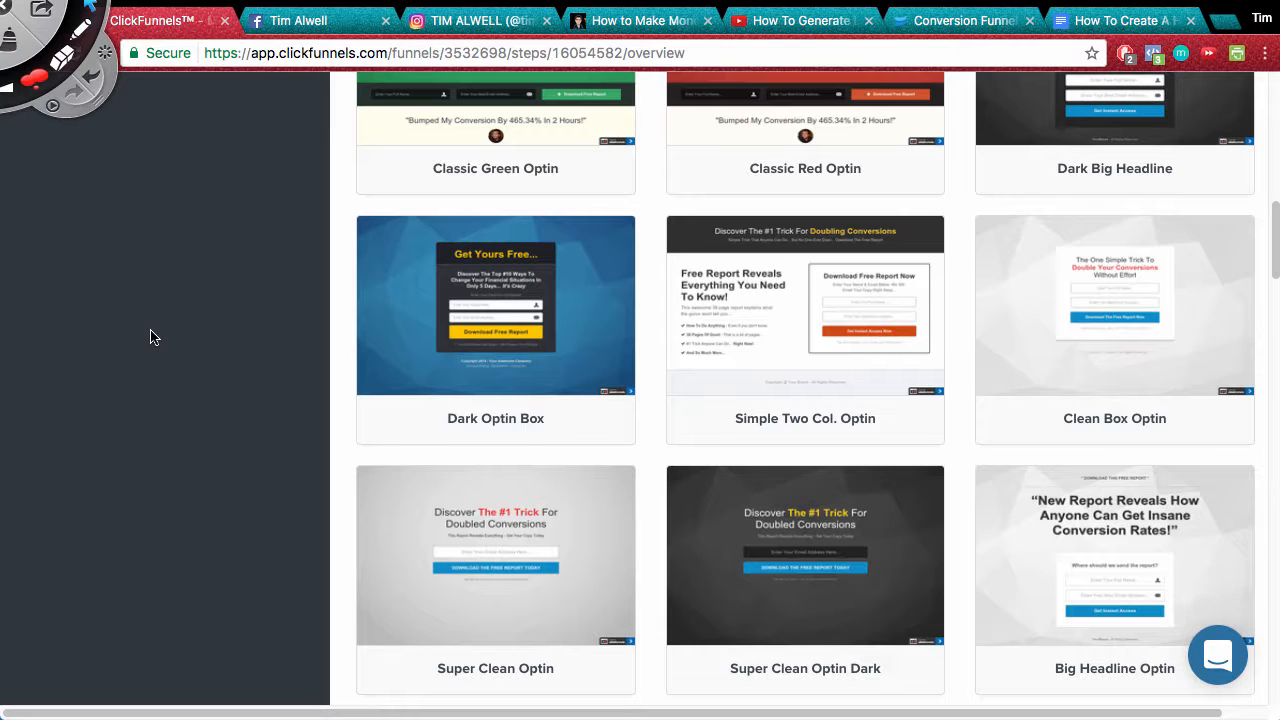
pyautogui.moveTo(1028, 314)
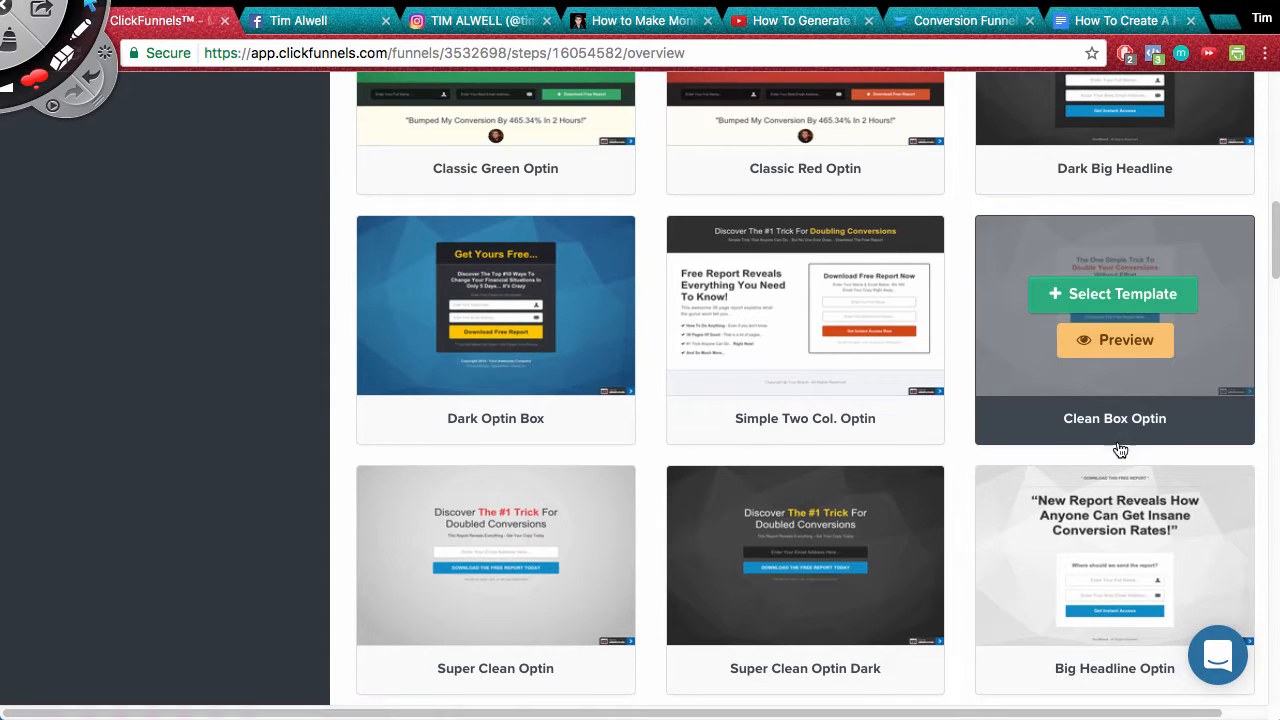
pyautogui.click(1128, 296)
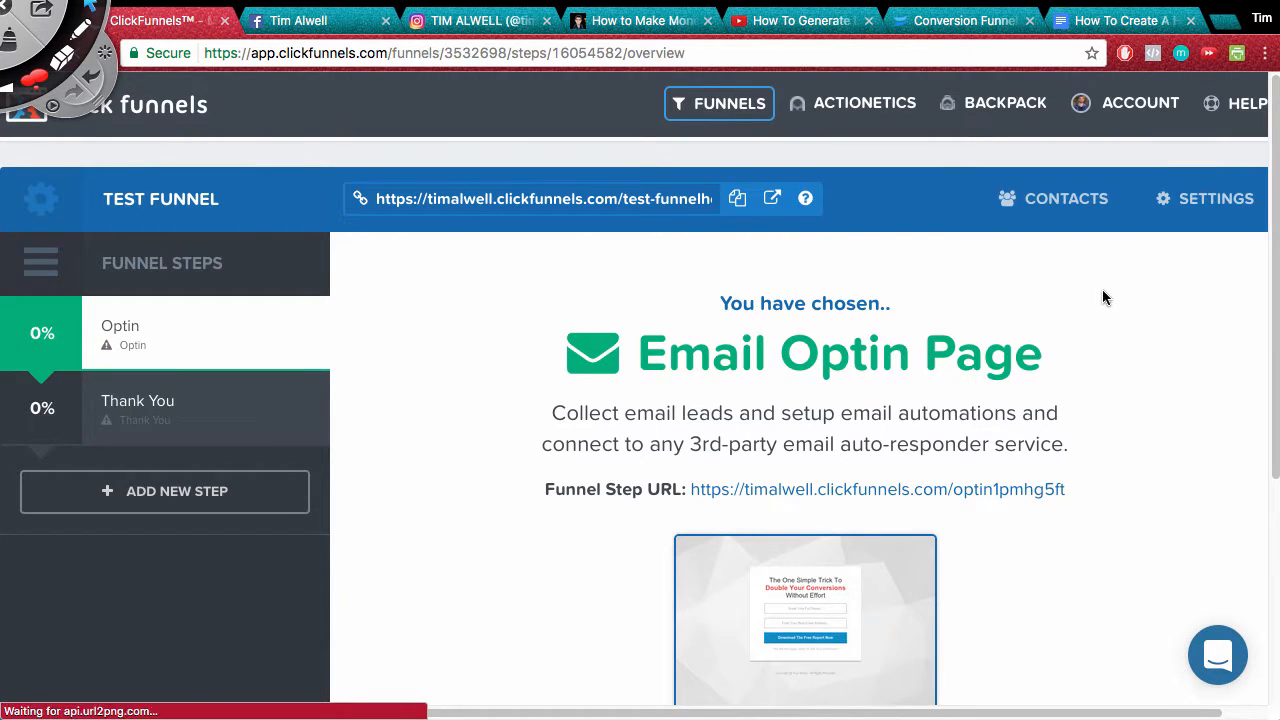
# Compare the new Optin step's visitor, contact and conversion statistics with those of the "5-Step Blogging Cheatsheet" funnel, opened in a separate tab
pyautogui.scroll(-2, 1087, 299)
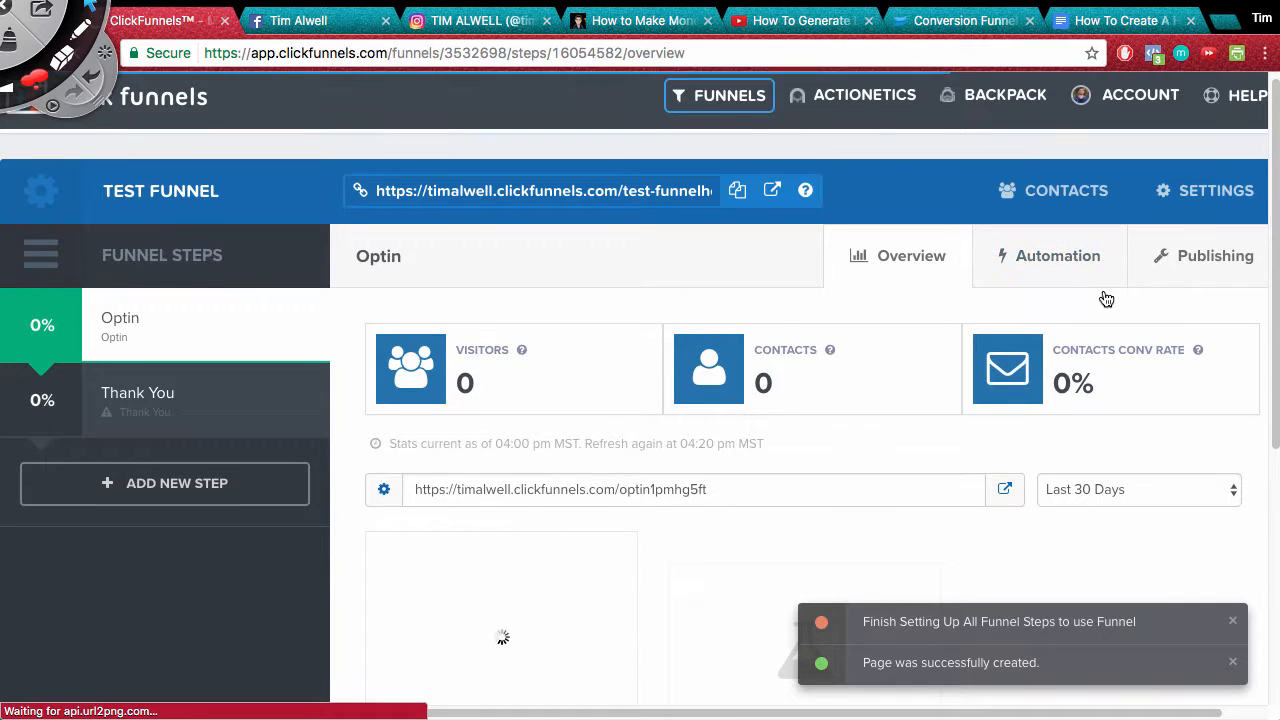
pyautogui.scroll(-2, 1043, 288)
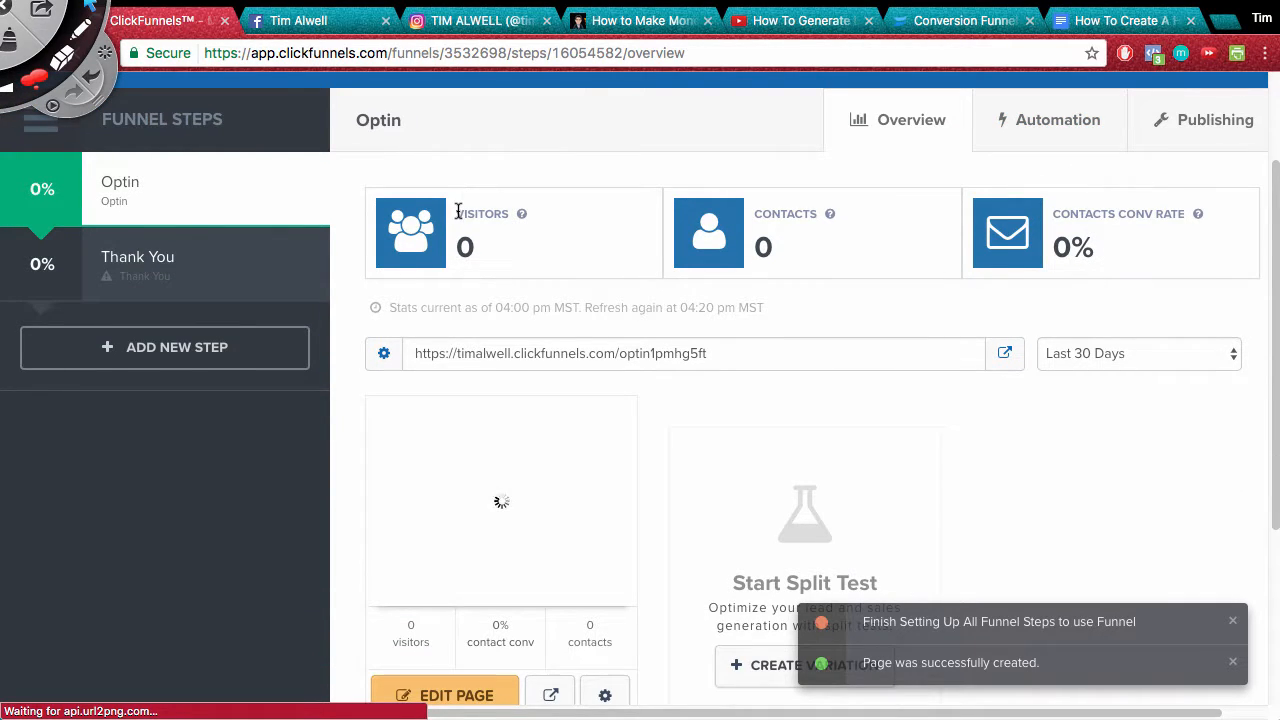
pyautogui.moveTo(457, 212); pyautogui.dragTo(514, 218)
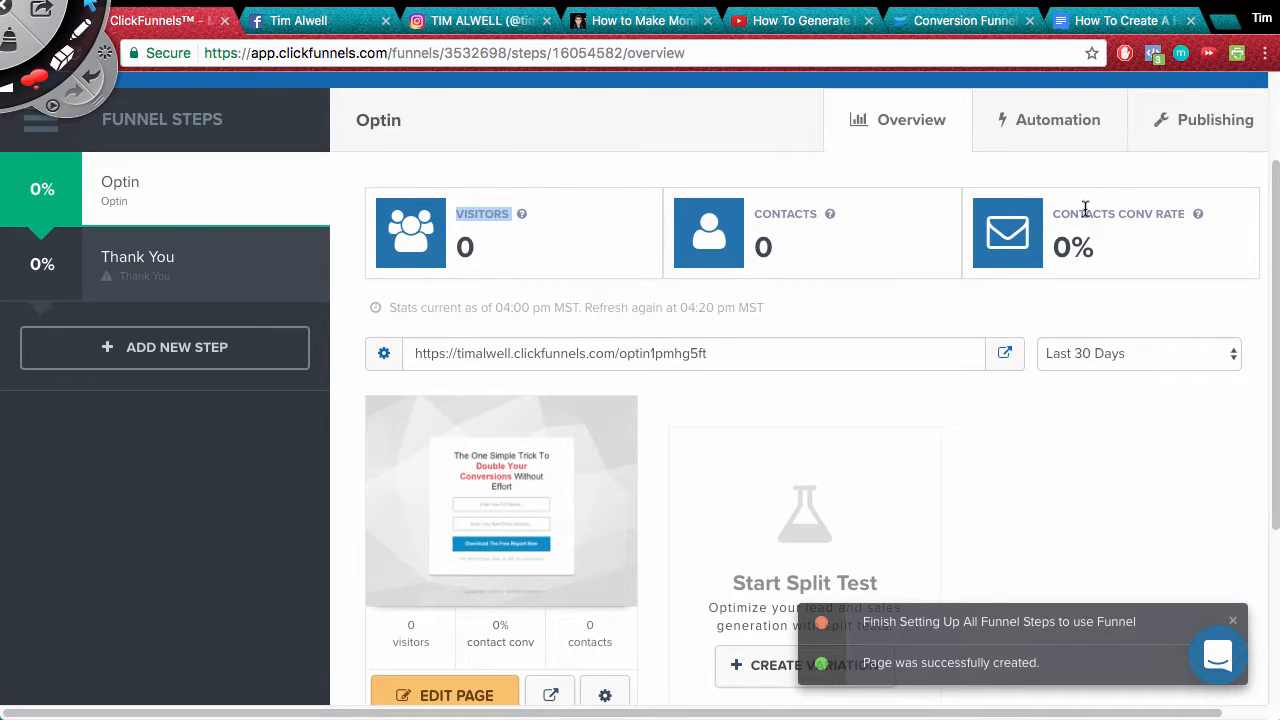
pyautogui.scroll(3, 421, 136)
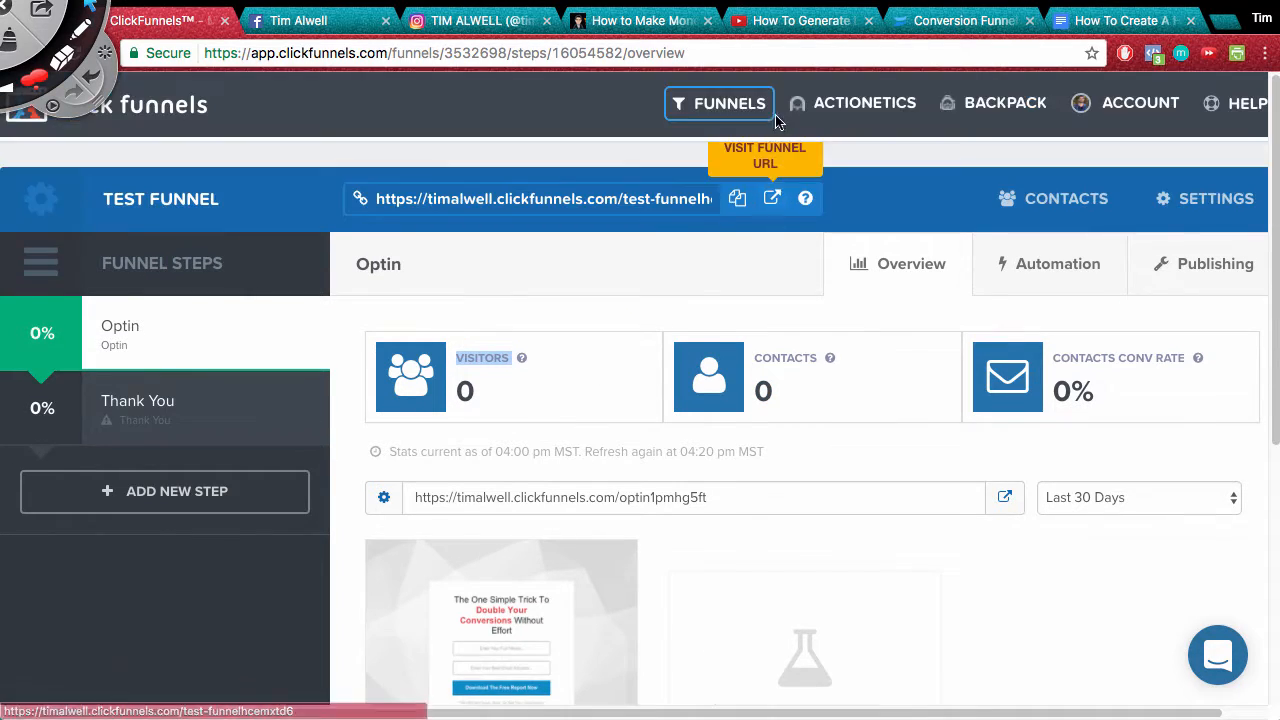
pyautogui.click(729, 104)
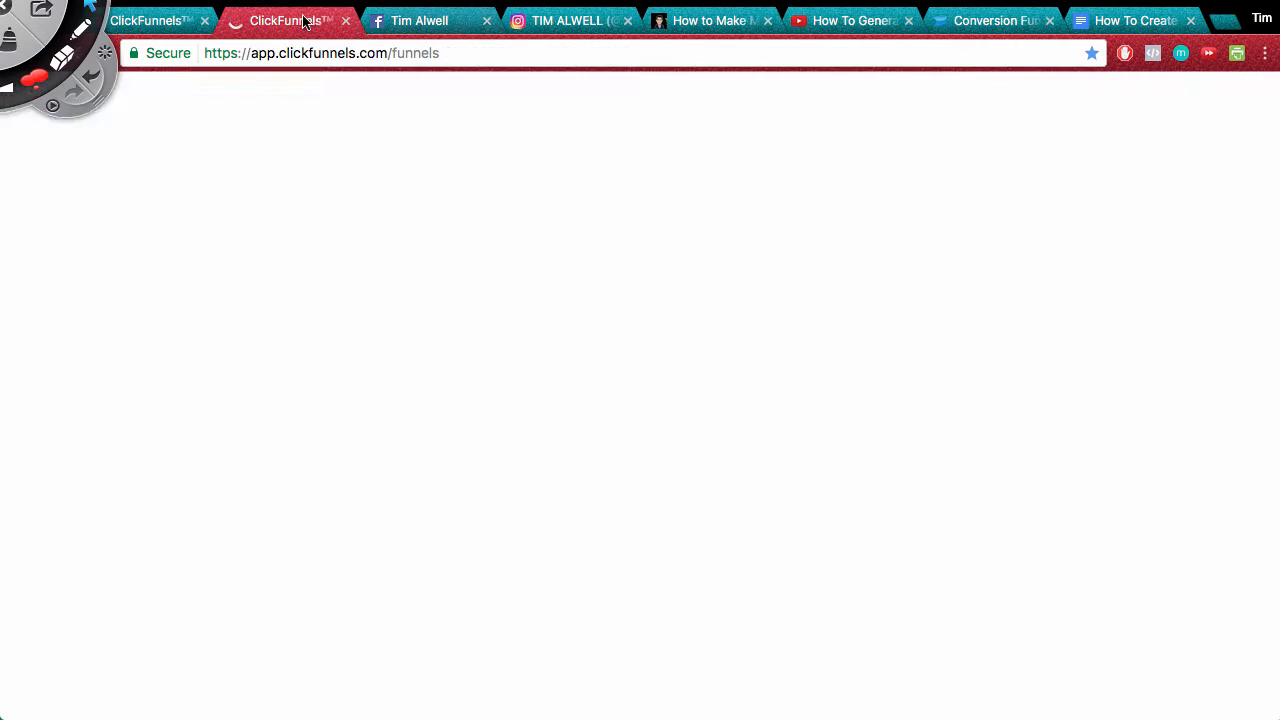
pyautogui.scroll(-1, 200, 450)
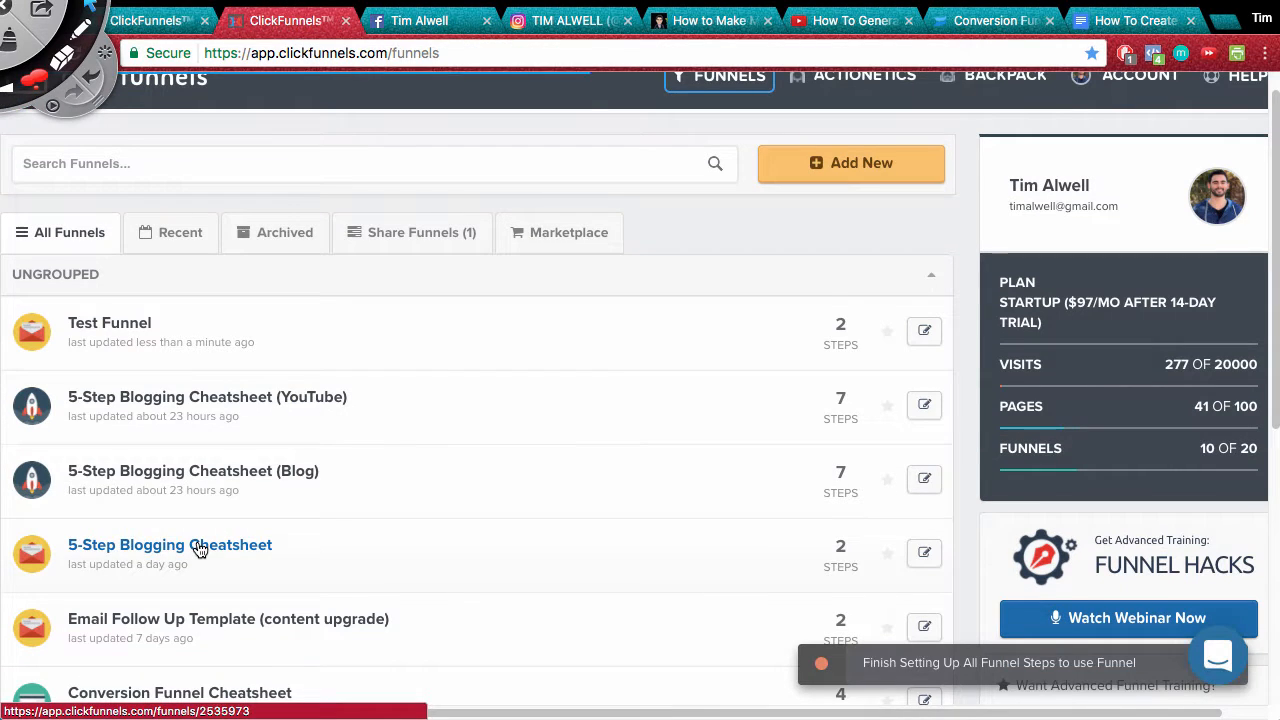
pyautogui.click(273, 537)
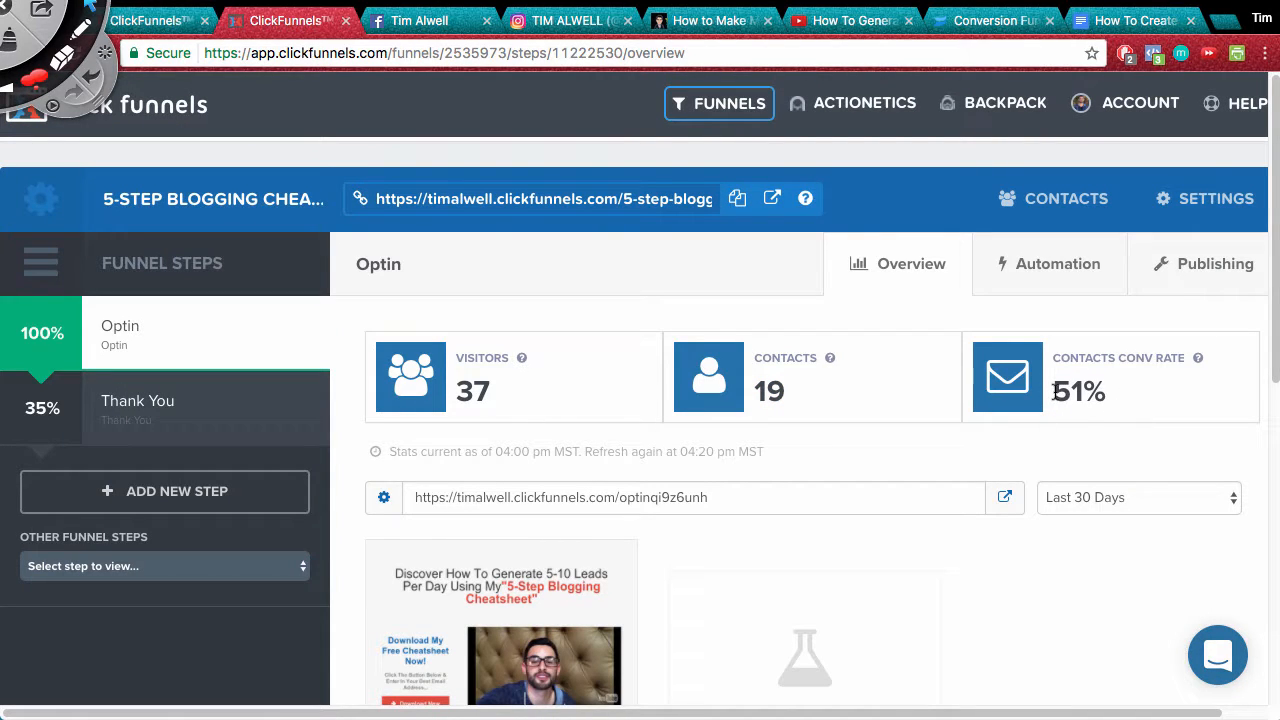
pyautogui.scroll(-2, 622, 490)
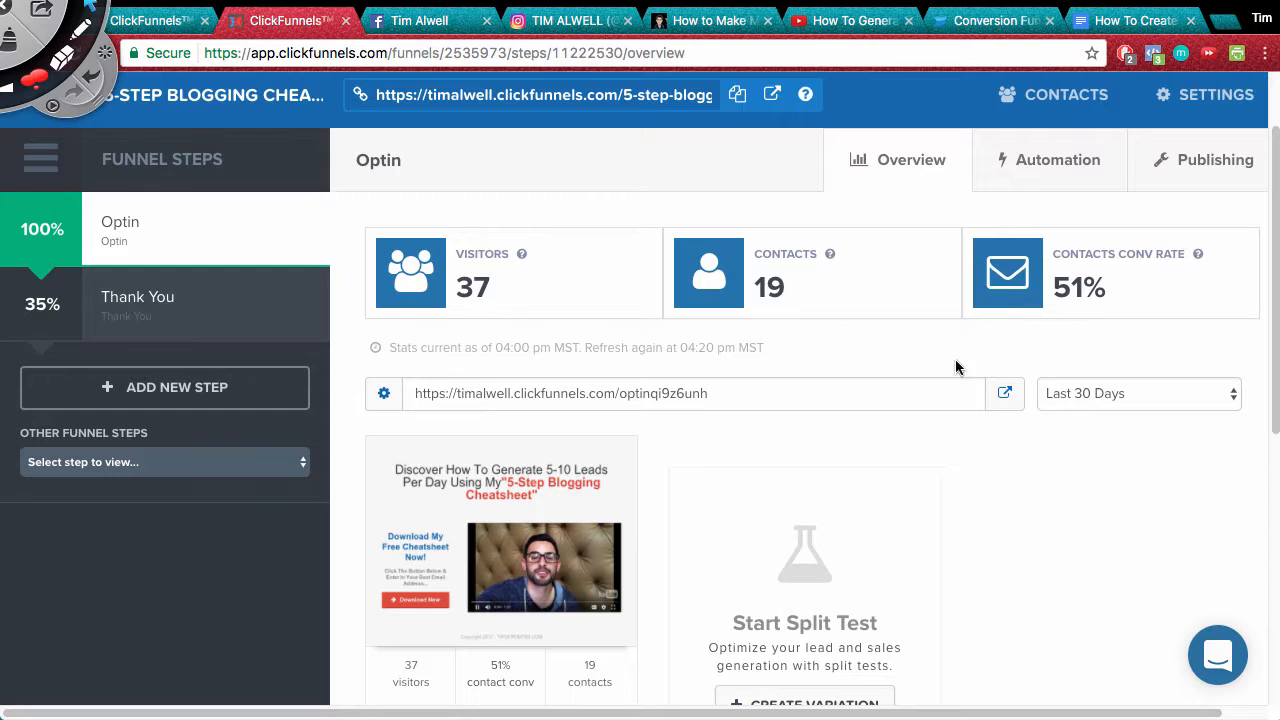
# Return to Test Funnel and open its Optin page in the page editor
pyautogui.click(203, 12)
pyautogui.scroll(-5, 1062, 395)
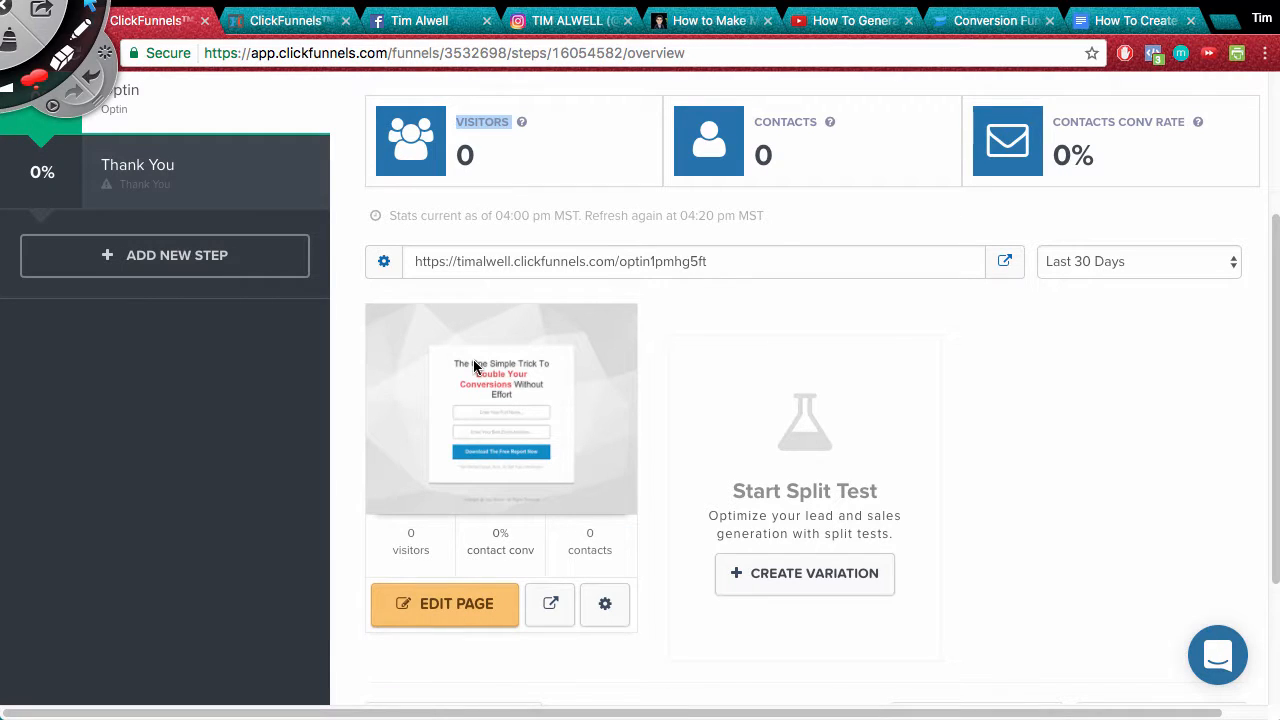
pyautogui.click(462, 615)
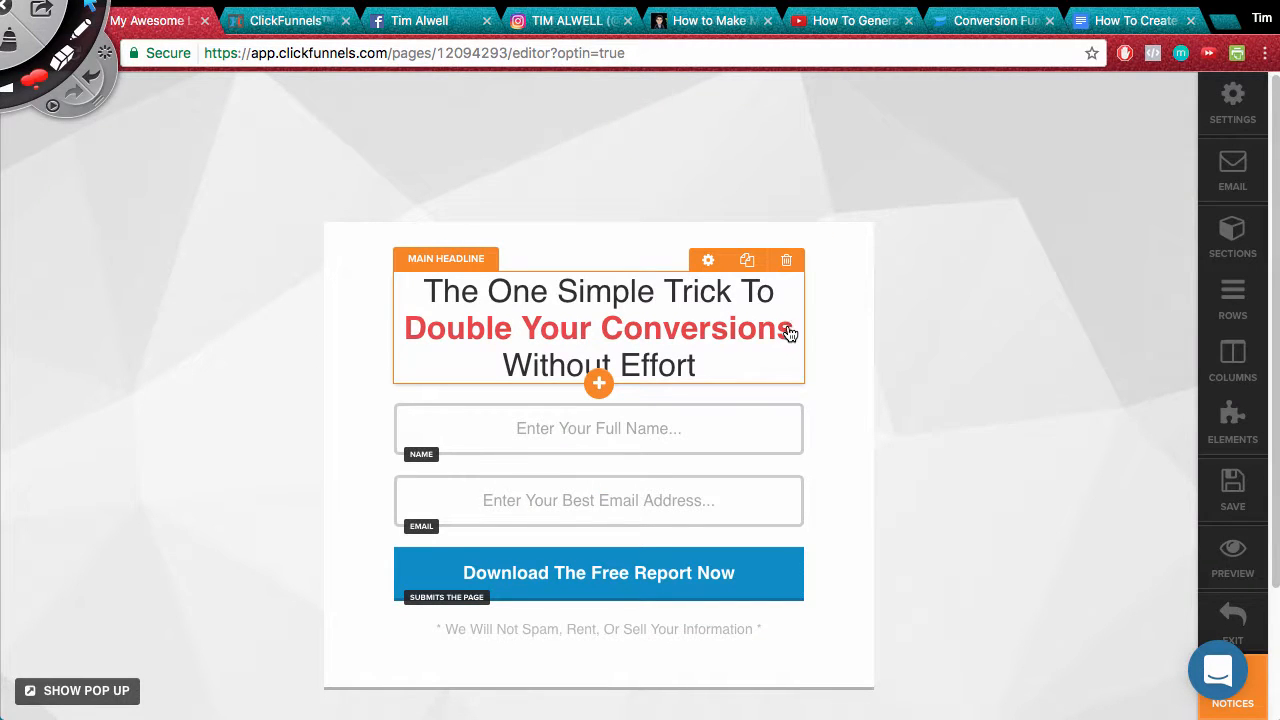
# Replace the optin page's main headline with "Download My 5-Step Blogging Cheatsheet"
pyautogui.click(641, 295)
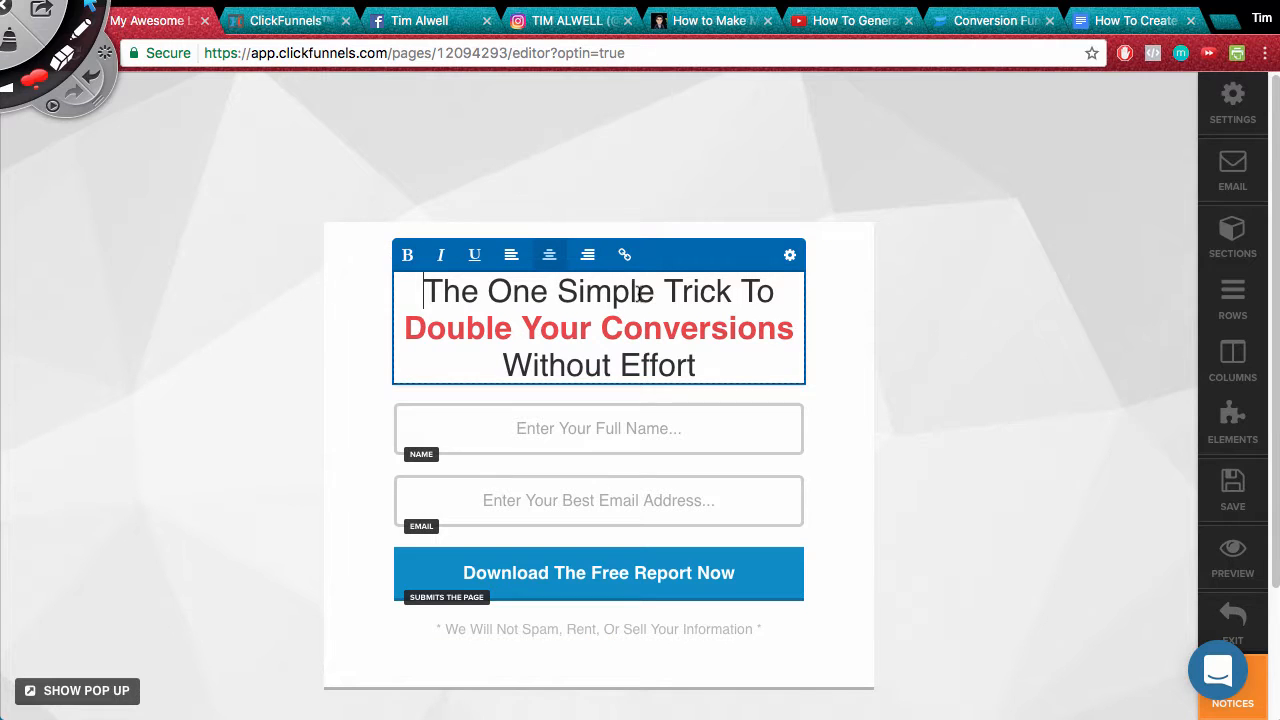
pyautogui.moveTo(700, 368); pyautogui.dragTo(425, 291)
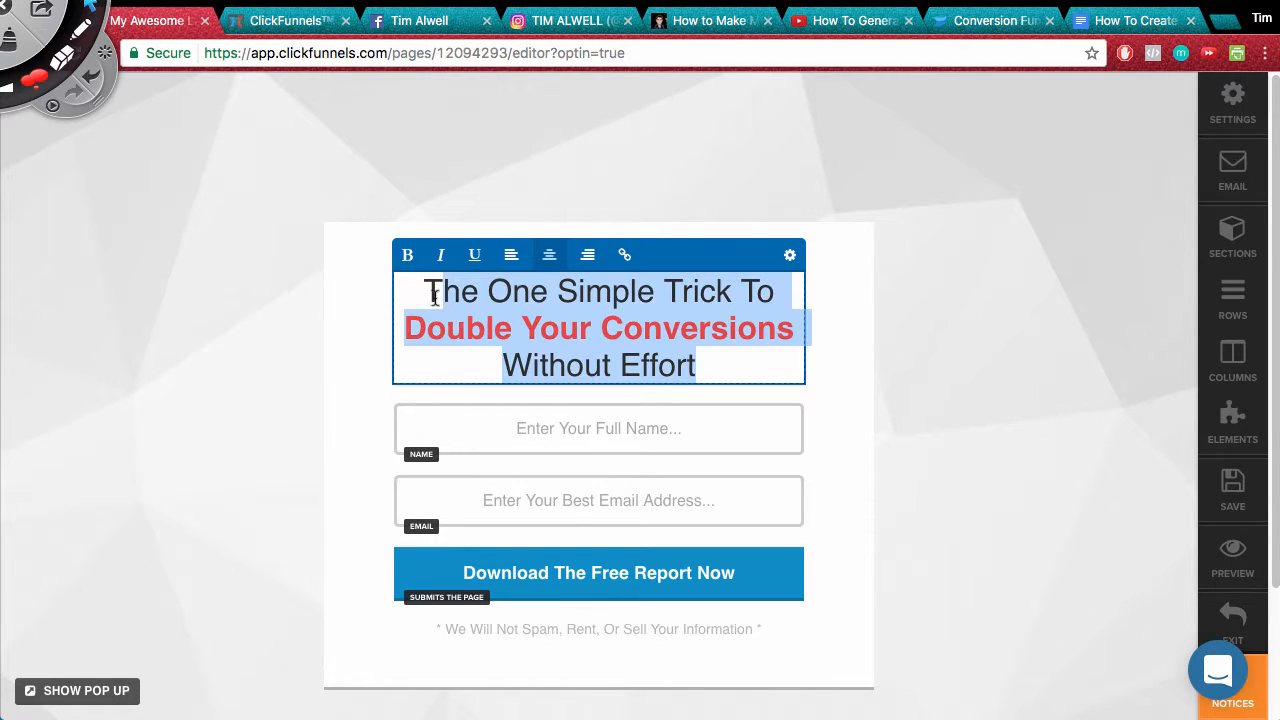
pyautogui.write('Downl')
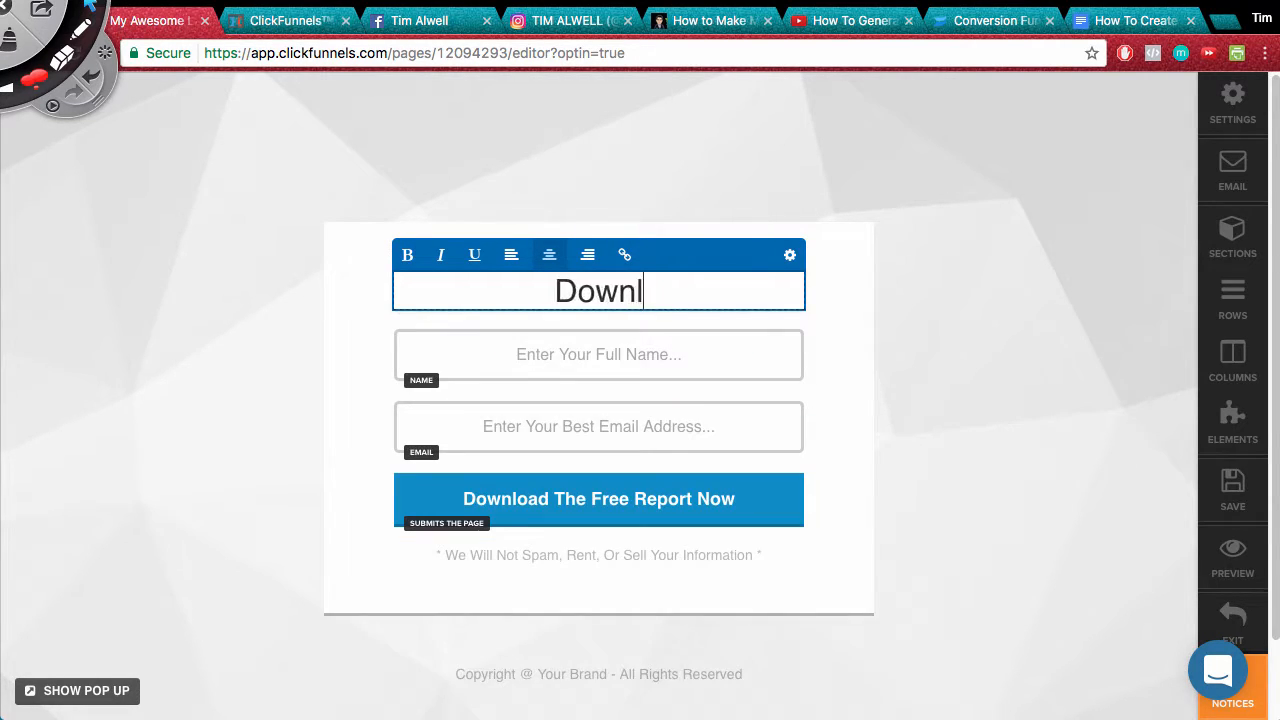
pyautogui.write('oad My ')
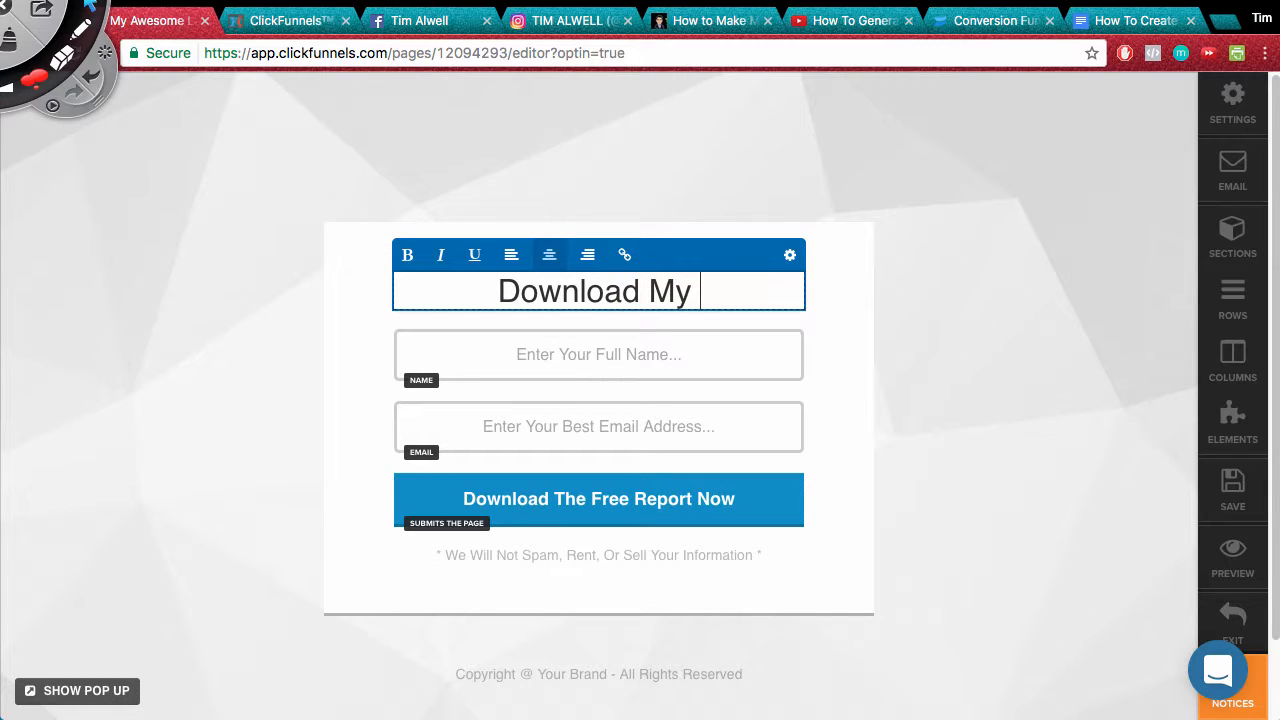
pyautogui.write('5-Step Blogging ')
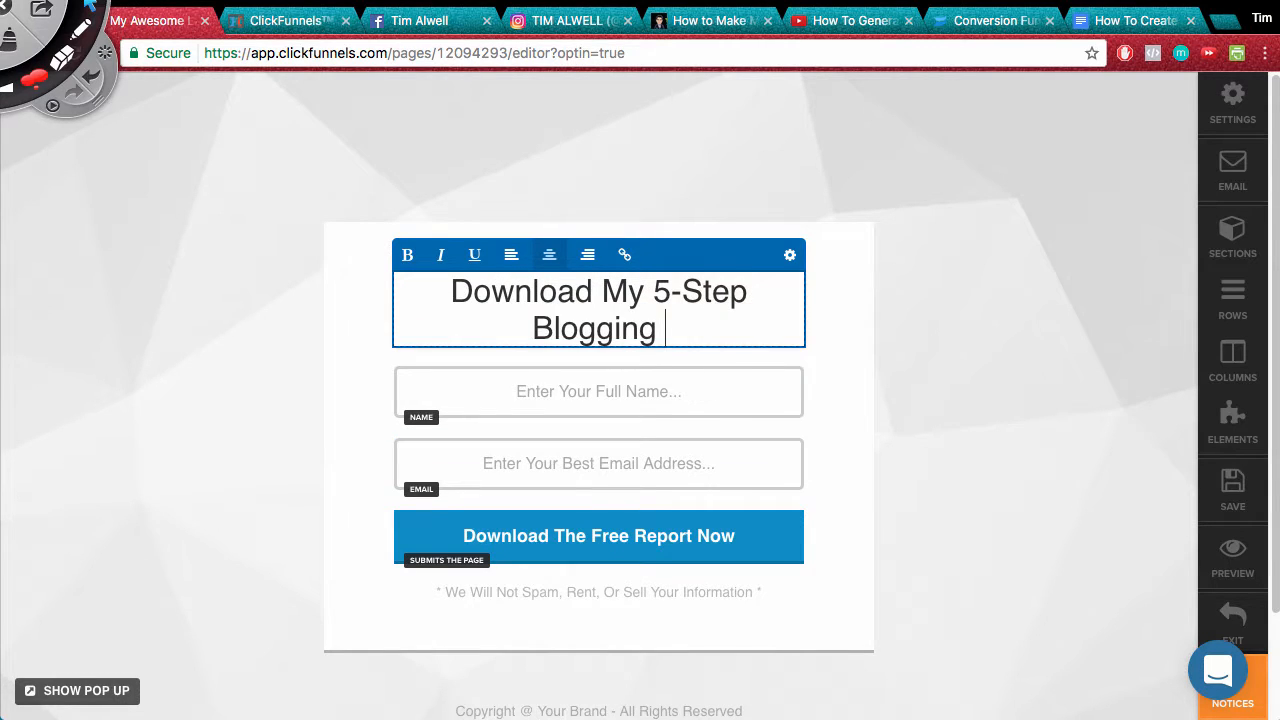
pyautogui.write('Cheatsheet')
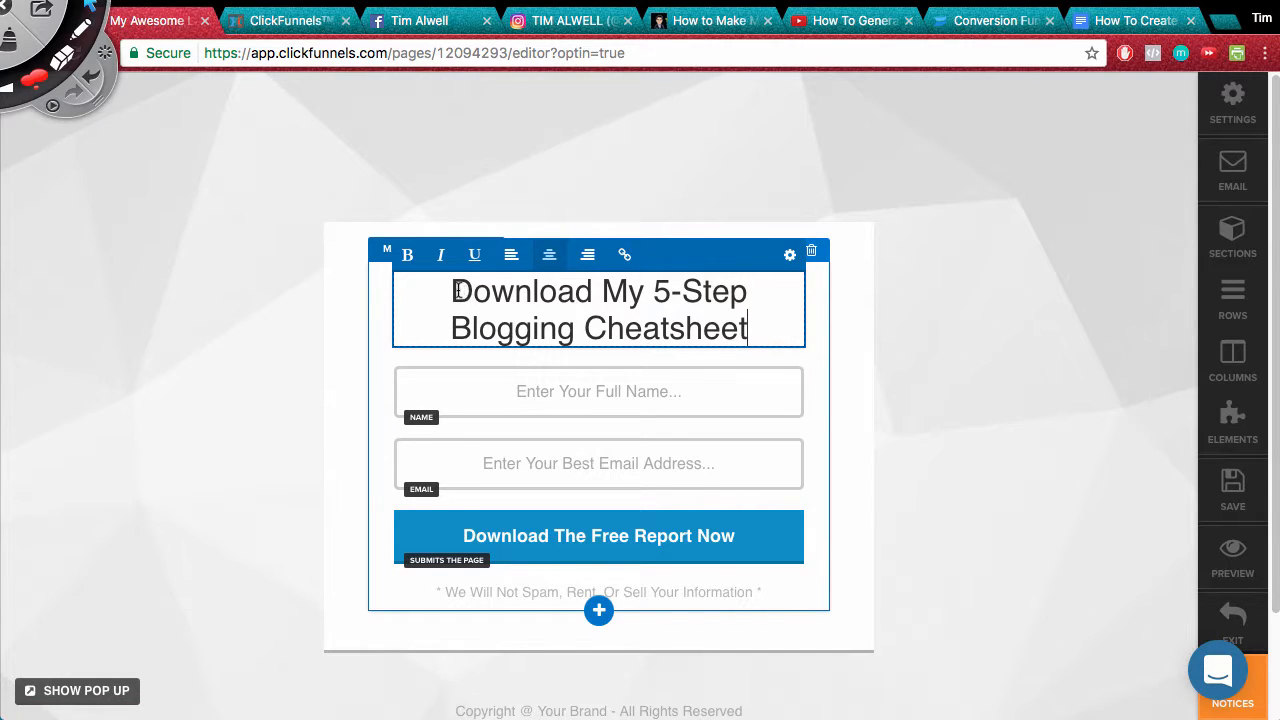
# Set the main headline's bold color to red #ef0909
pyautogui.moveTo(456, 290); pyautogui.dragTo(722, 328)
pyautogui.click(722, 328)
pyautogui.click(752, 302)
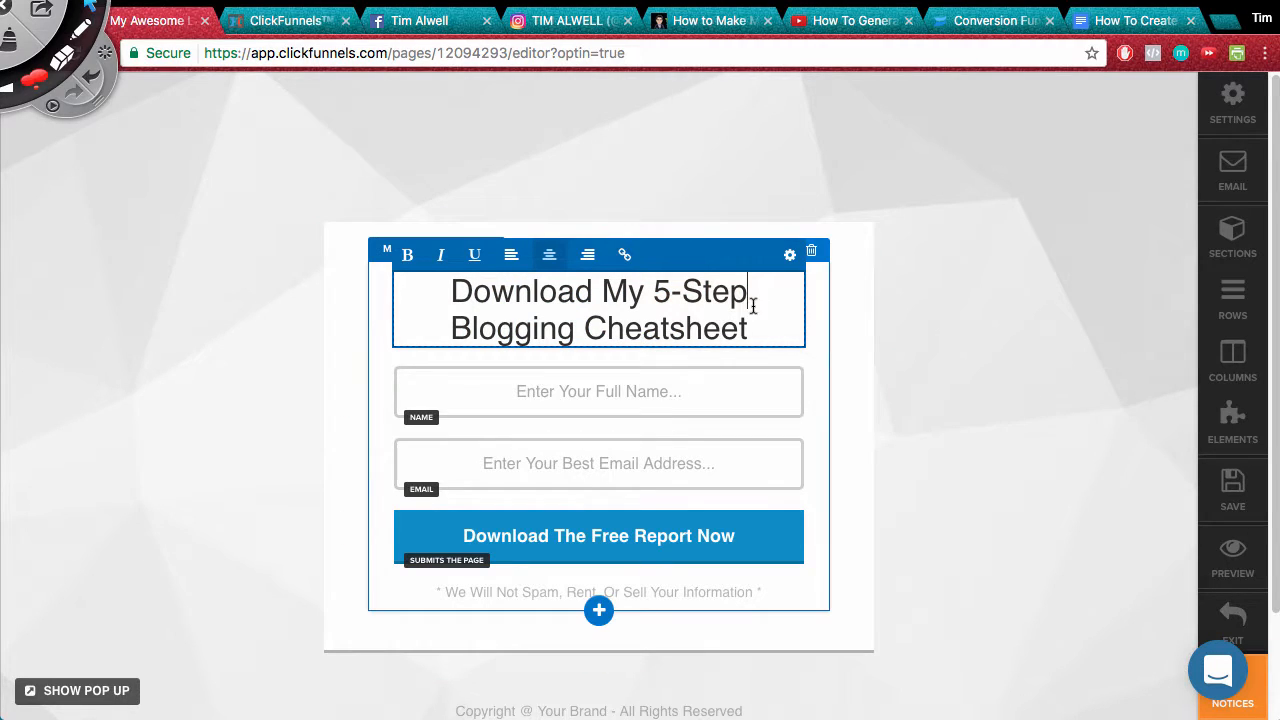
pyautogui.click(791, 259)
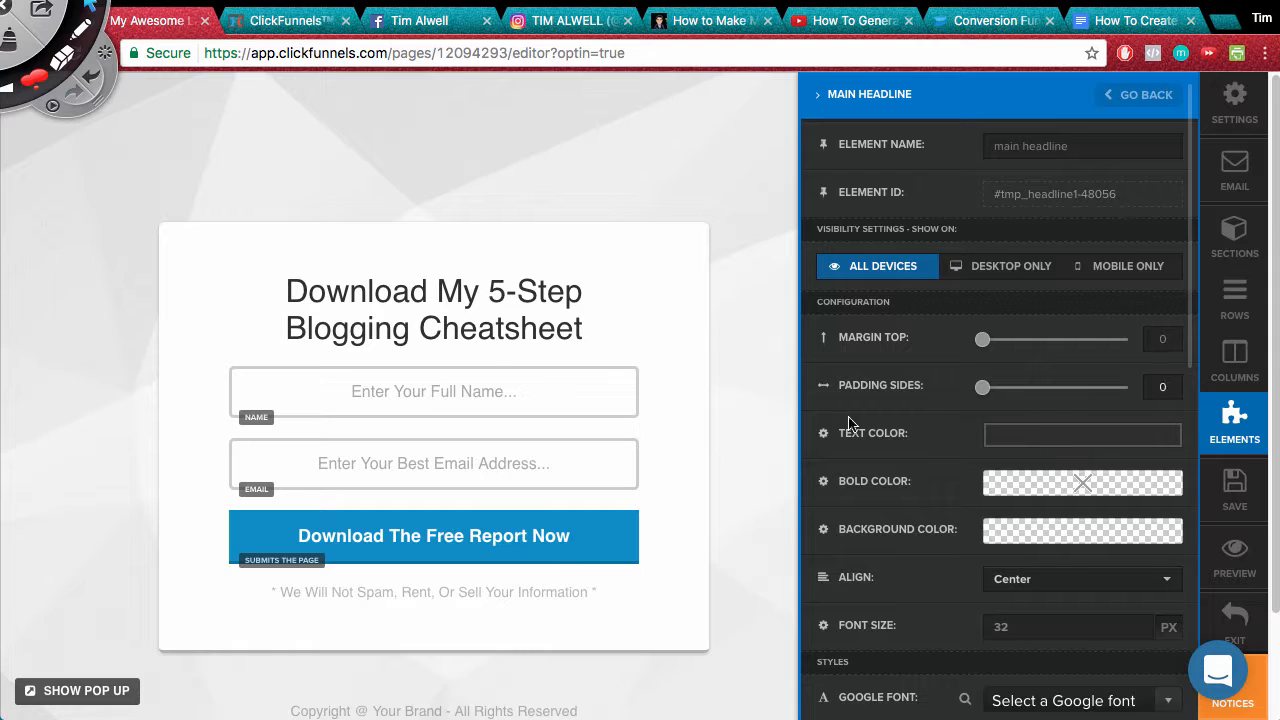
pyautogui.click(1015, 490)
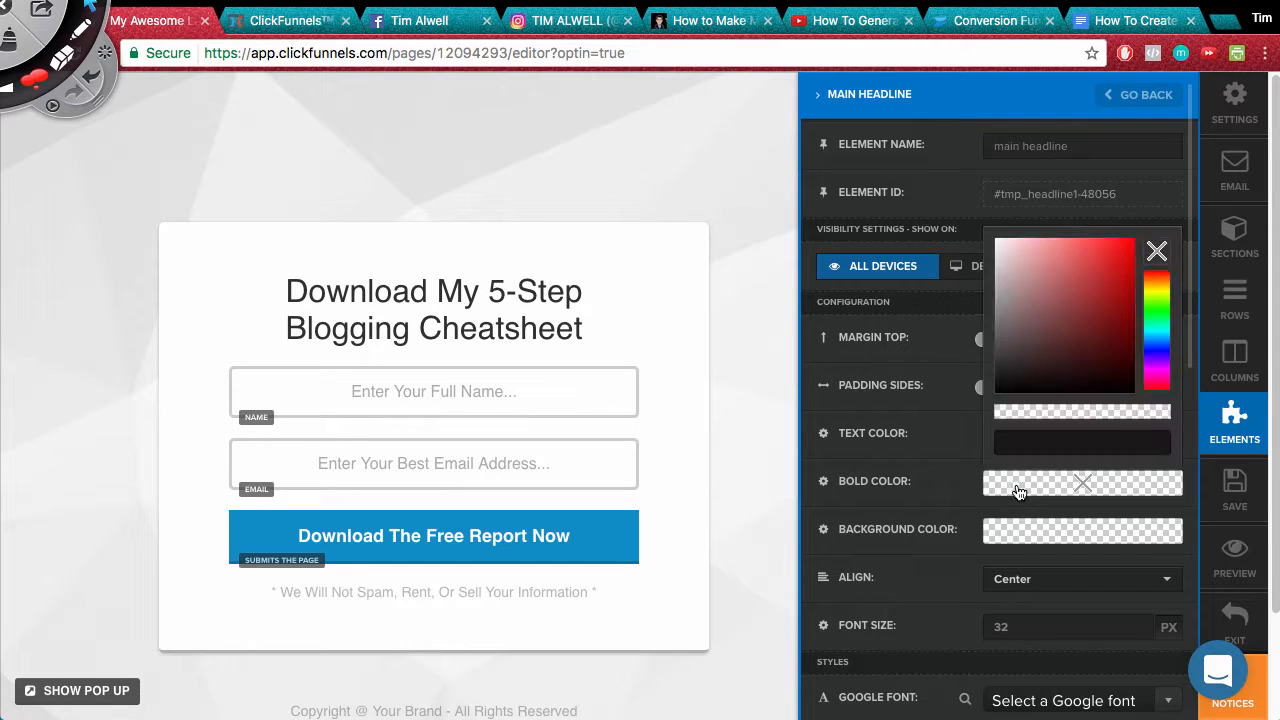
pyautogui.moveTo(1125, 255); pyautogui.dragTo(1130, 253)
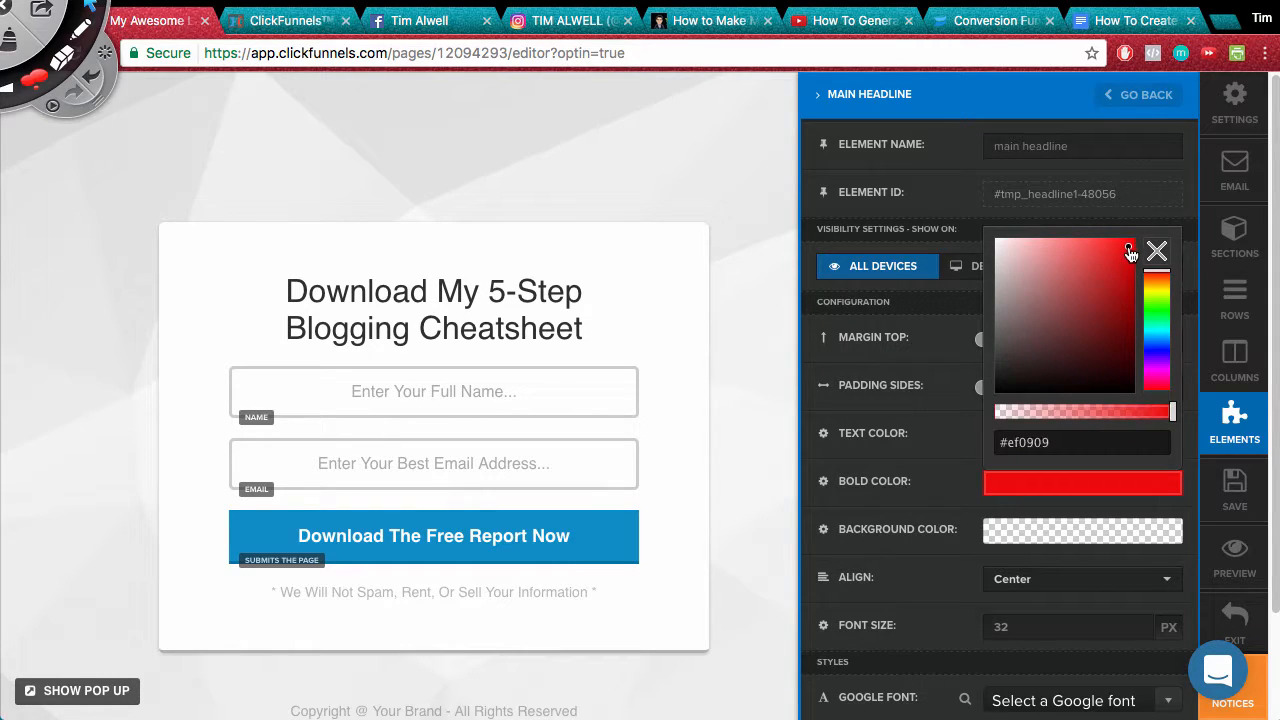
# Make the words "5-Step Blogging Cheatsheet" in the main headline bold
pyautogui.click(610, 300)
pyautogui.click(654, 289)
pyautogui.doubleClick(661, 296)
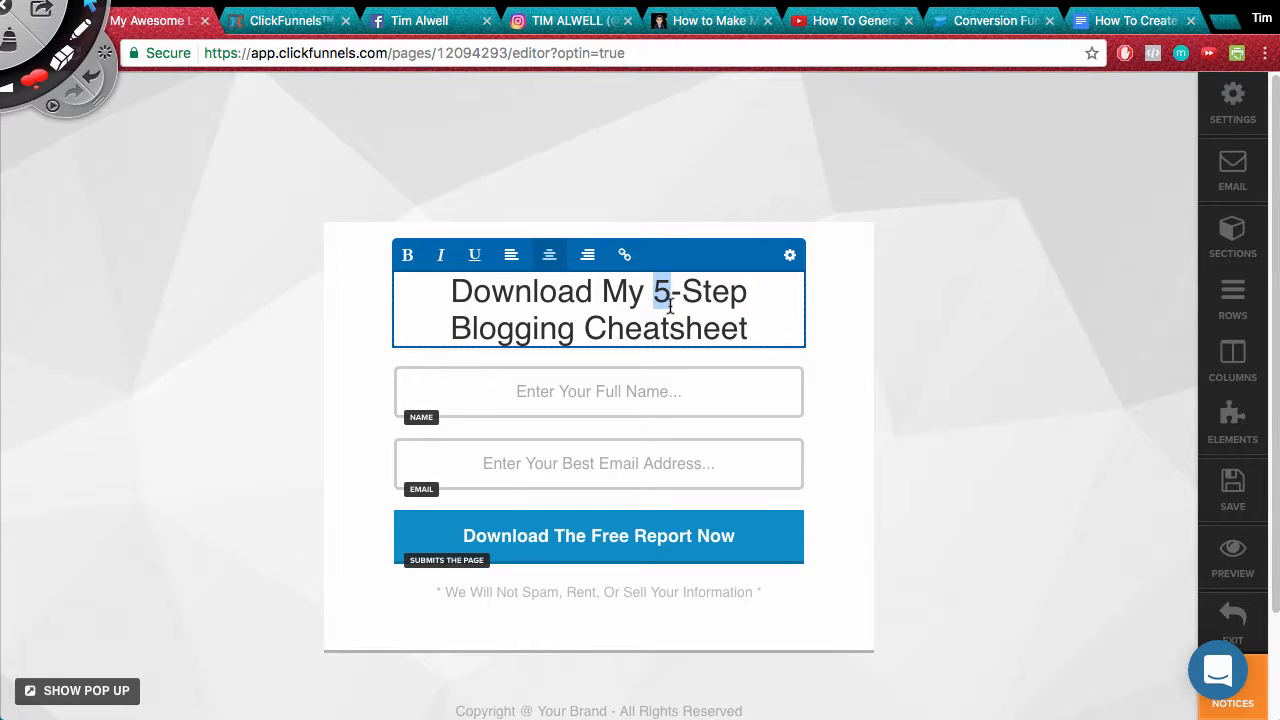
pyautogui.moveTo(670, 305); pyautogui.dragTo(756, 332)
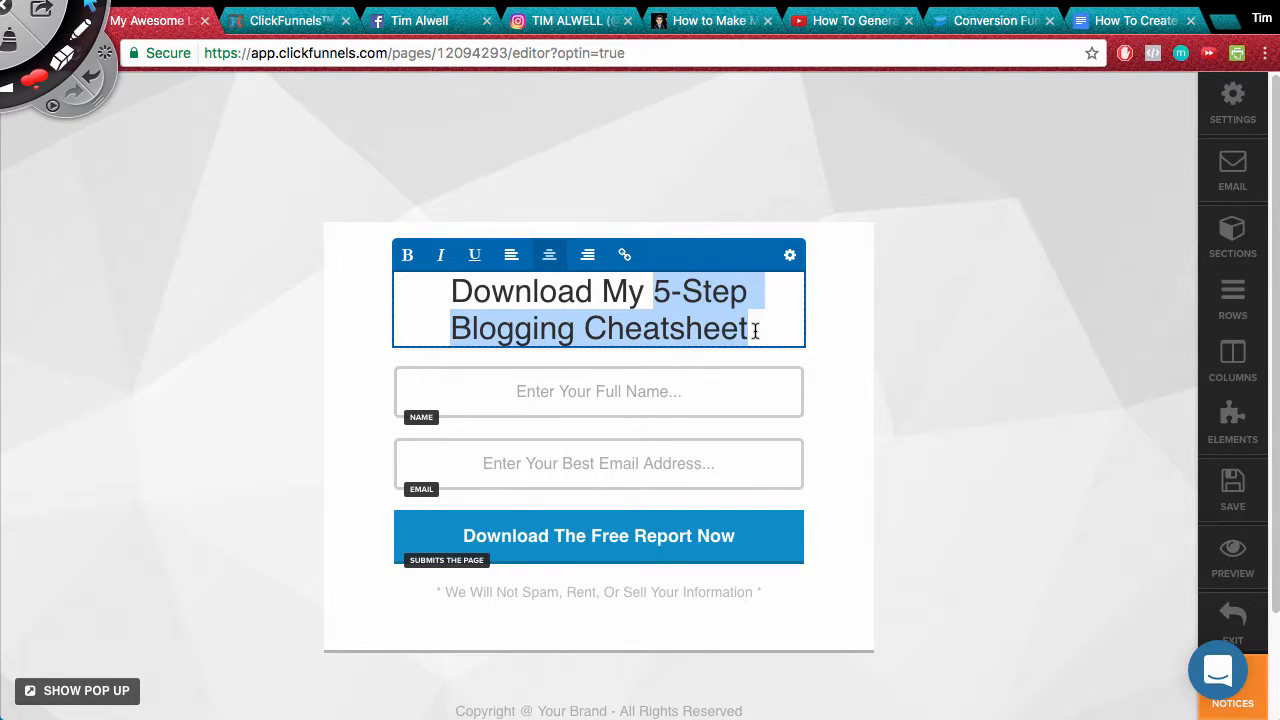
pyautogui.hotkey('ctrl', 'b')
pyautogui.click(778, 337)
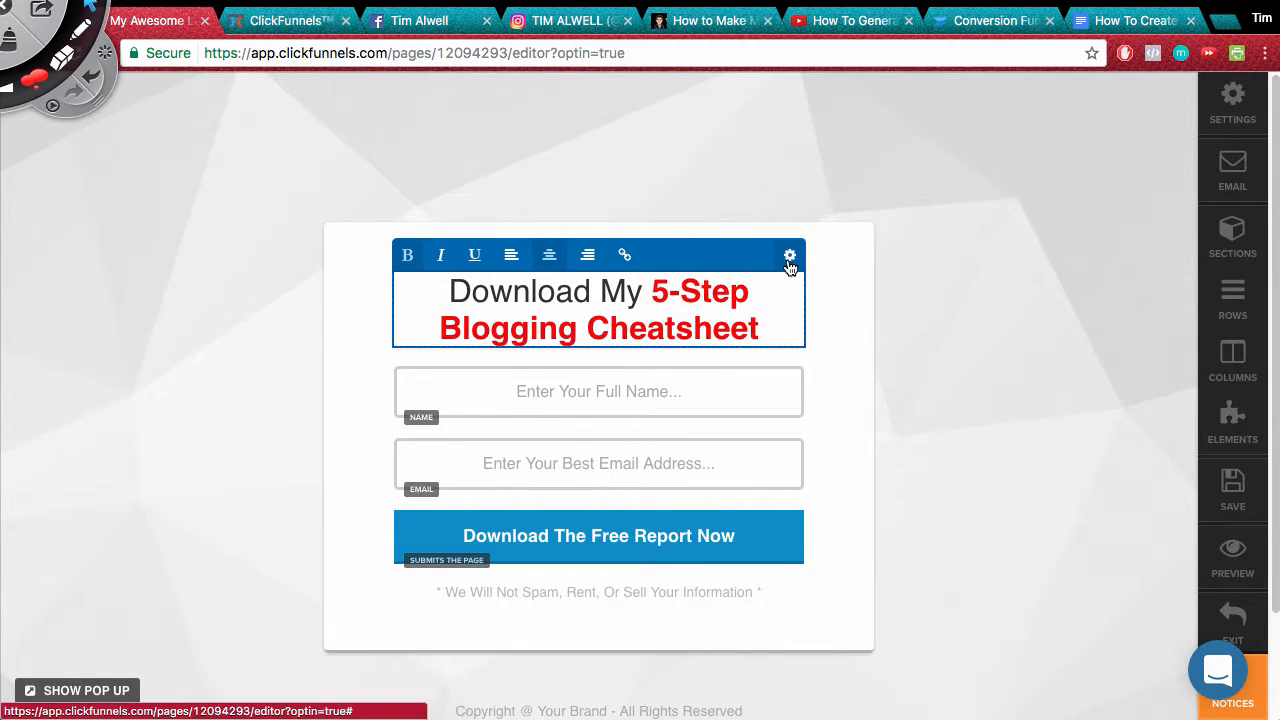
# Set the main headline's font size to 36 px and look through its remaining style, delay and animation settings
pyautogui.click(790, 258)
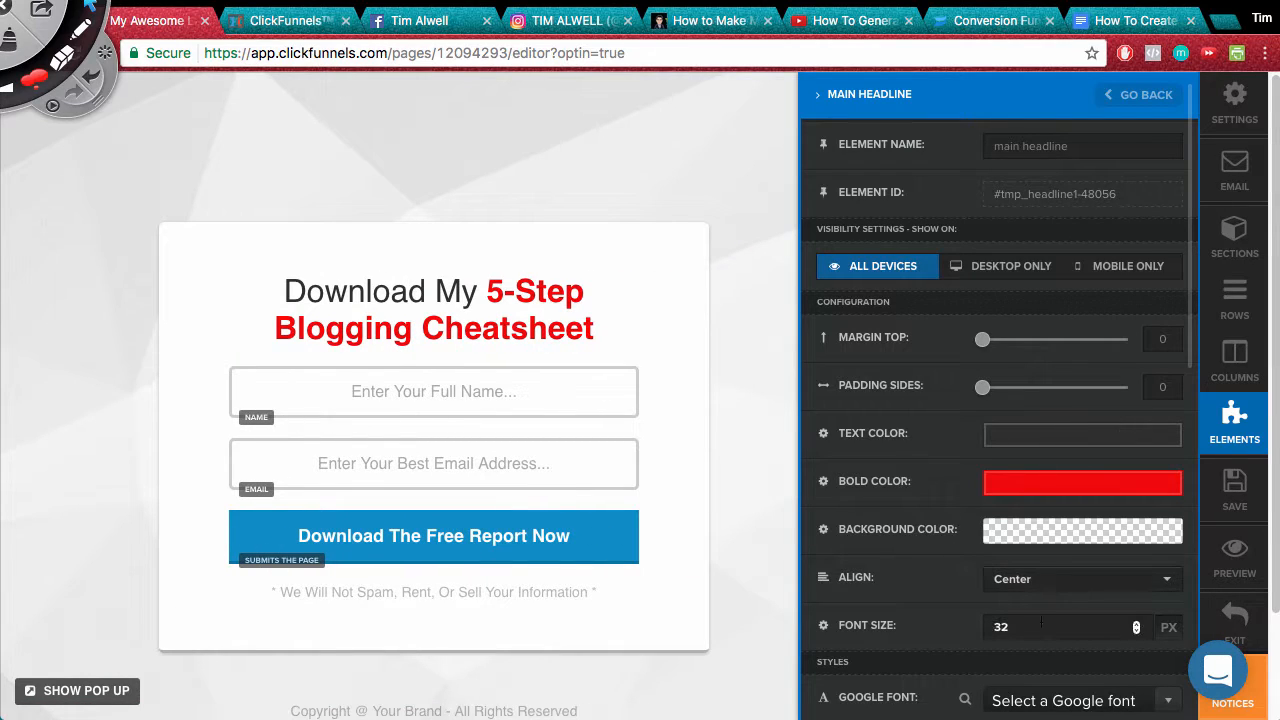
pyautogui.click(1136, 624)
pyautogui.click(1136, 624)
pyautogui.click(1136, 624)
pyautogui.click(1136, 624)
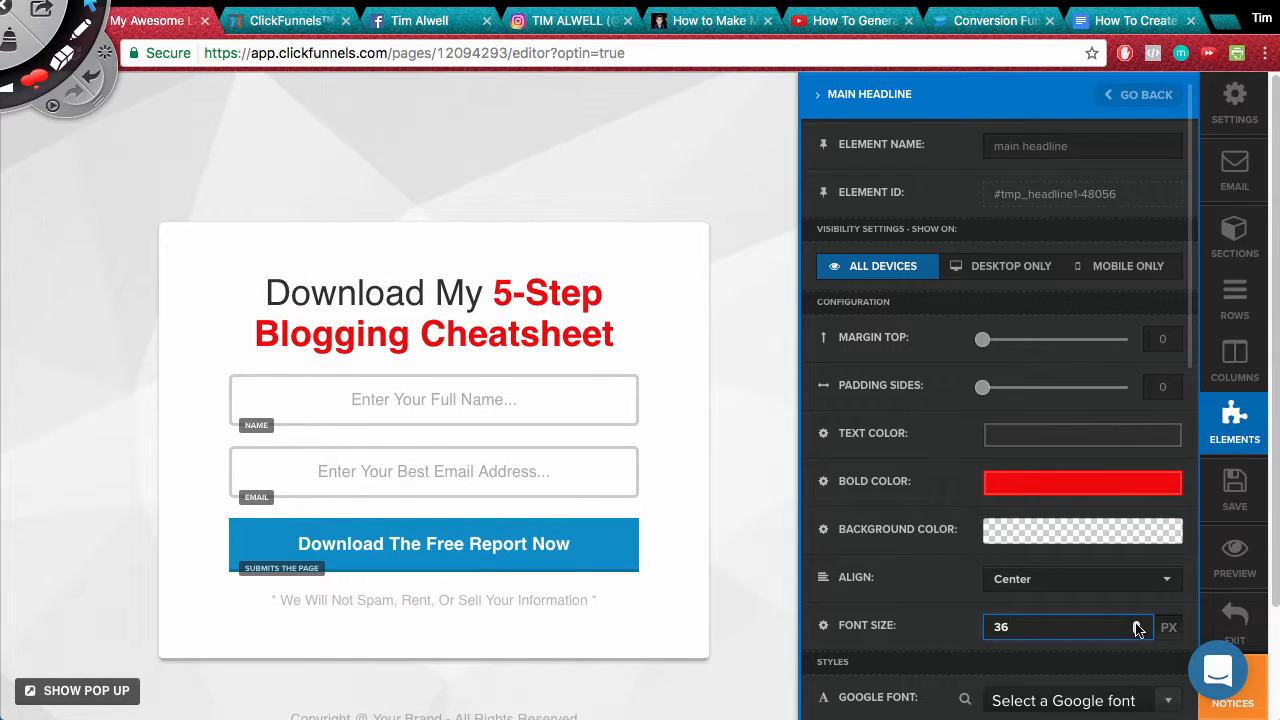
pyautogui.click(1038, 585)
pyautogui.click(929, 424)
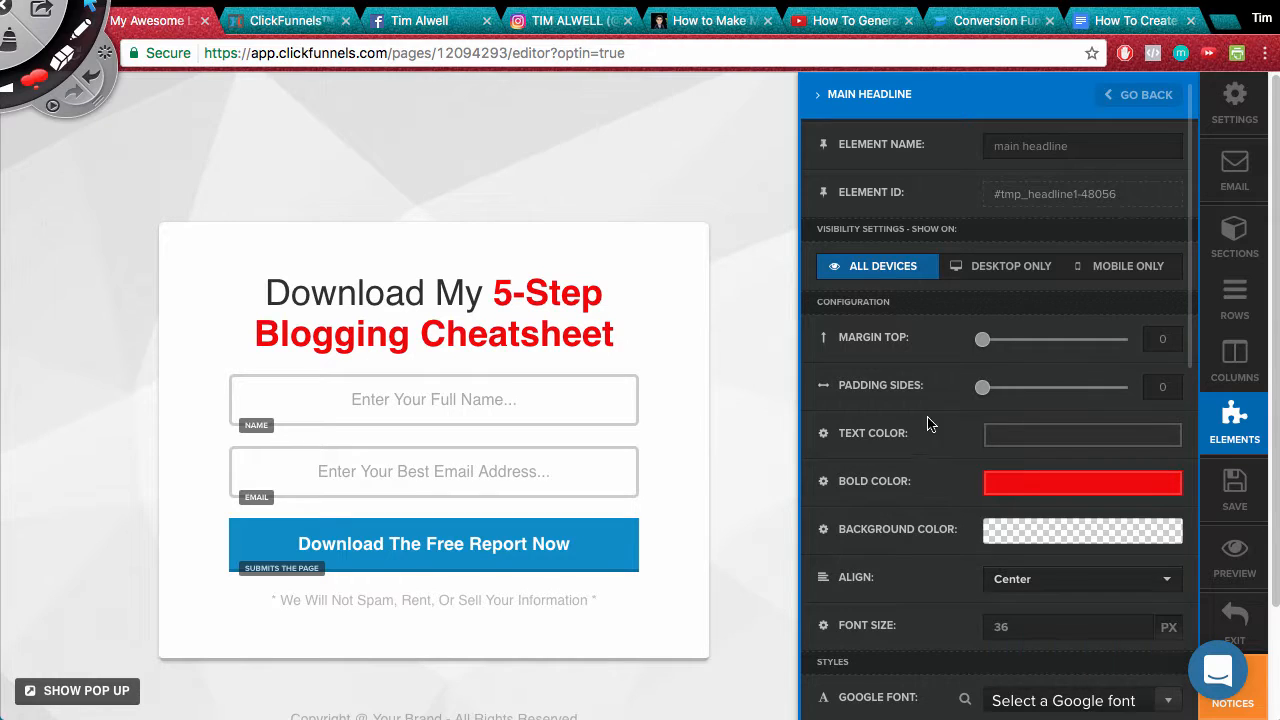
pyautogui.scroll(-5, 990, 350)
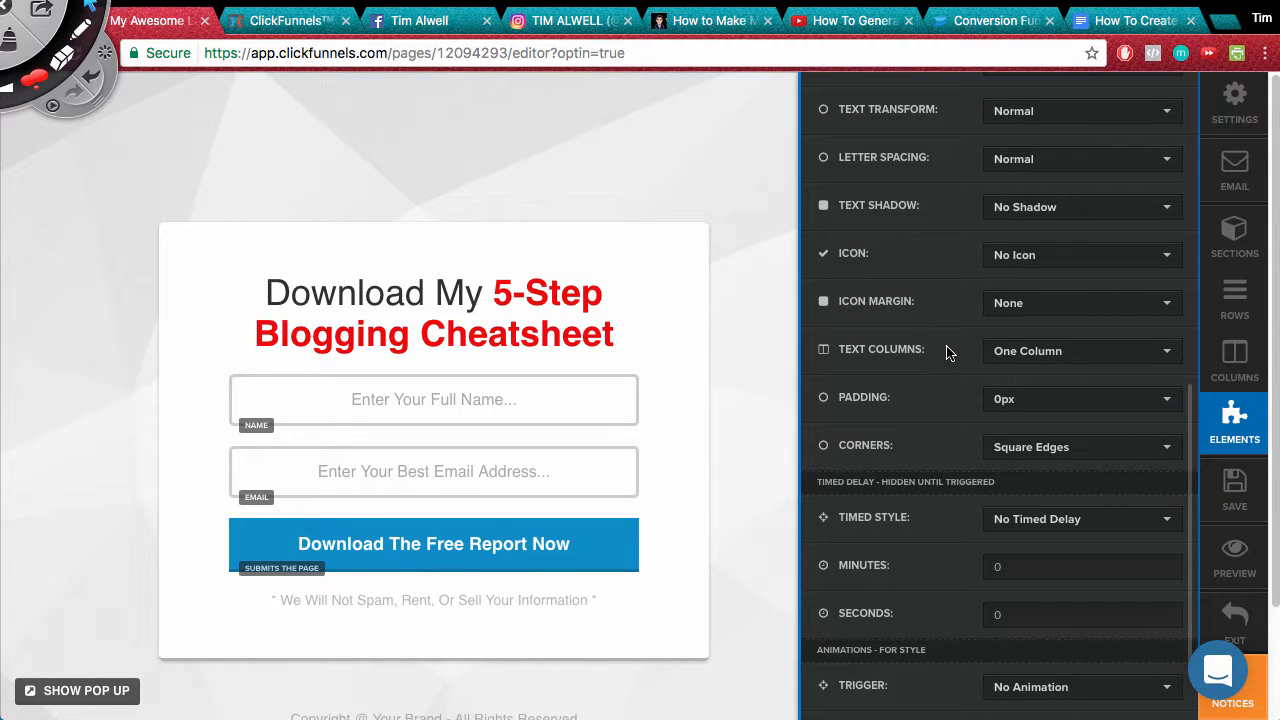
pyautogui.scroll(-2, 1037, 371)
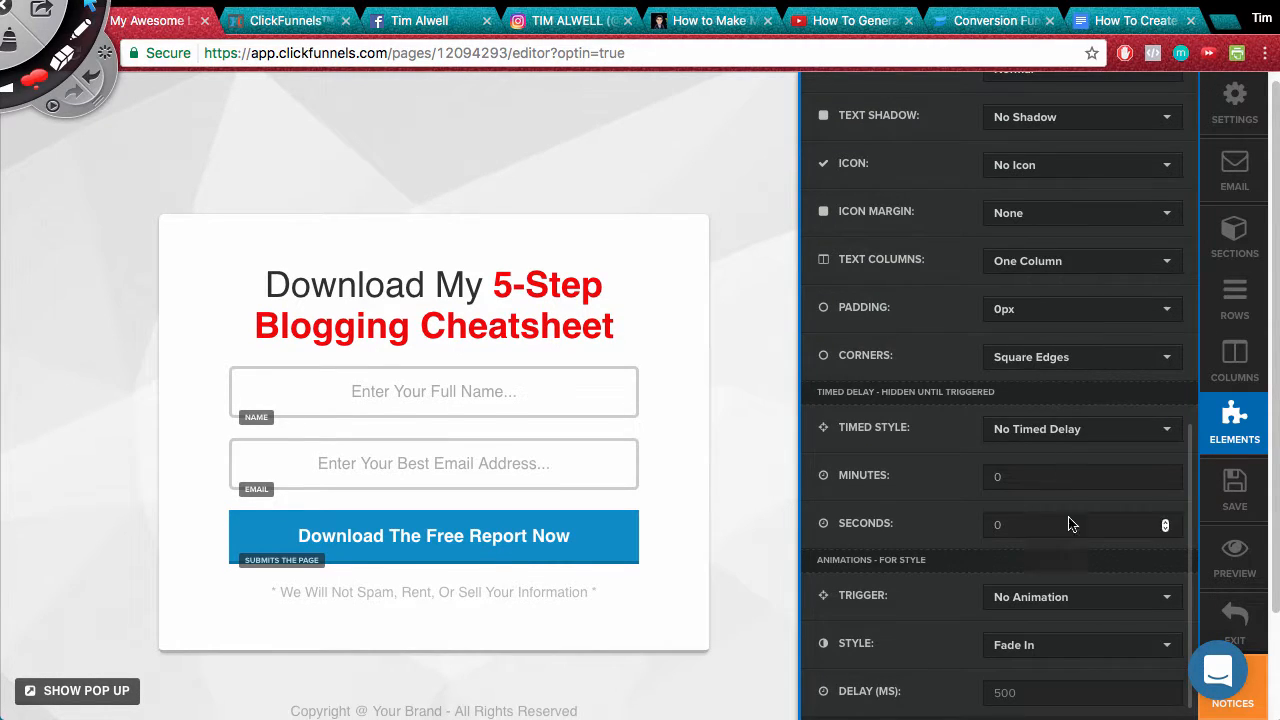
pyautogui.scroll(10, 1065, 480)
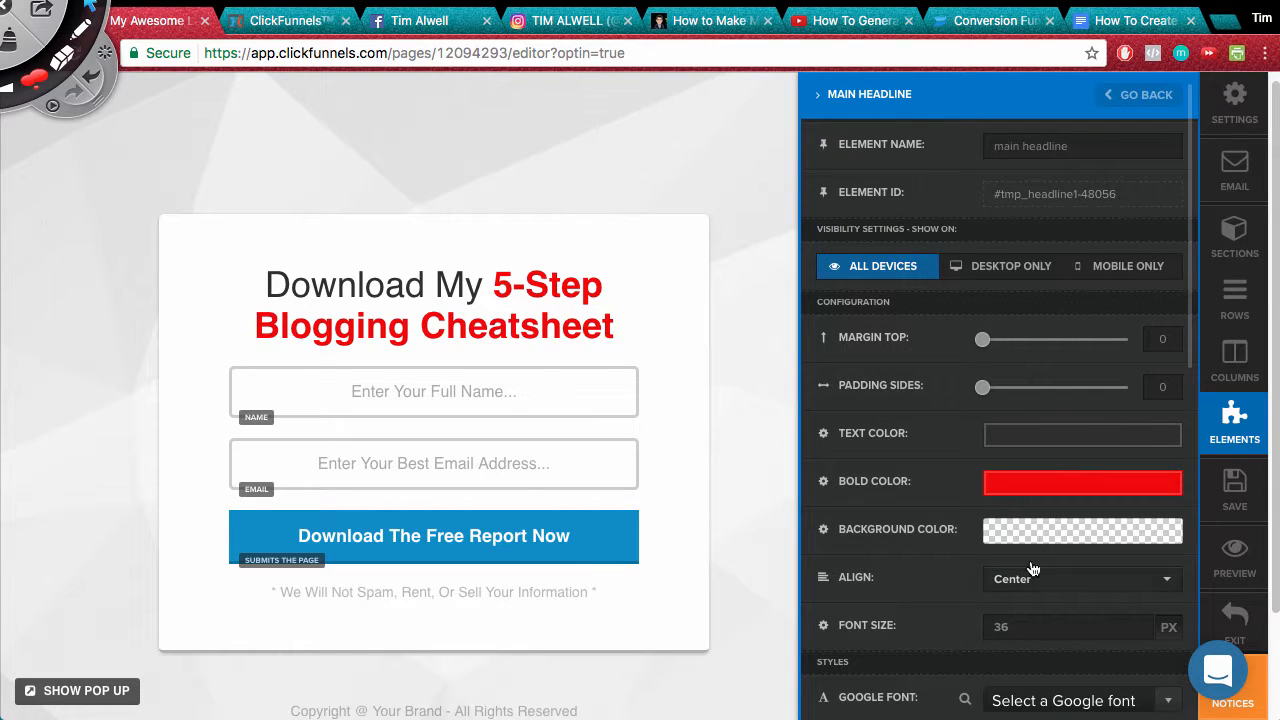
pyautogui.click(665, 405)
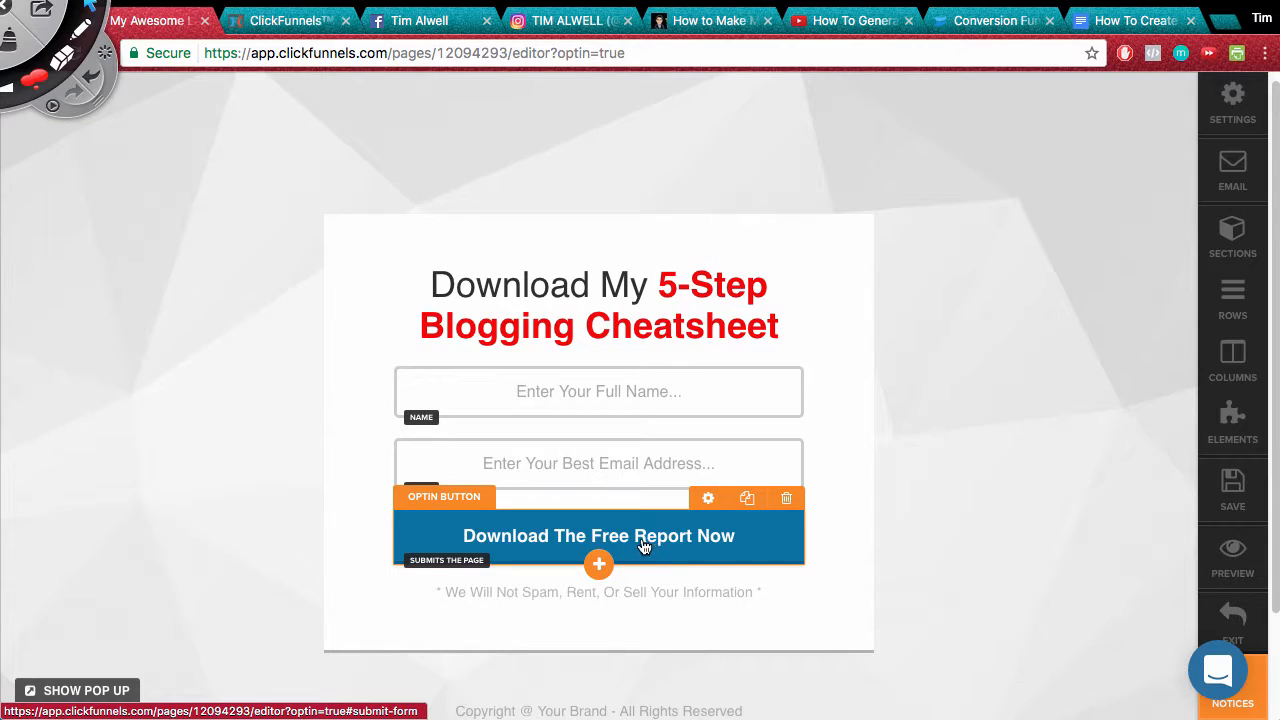
# Replace the optin button's text with "Send Me The Cheatsheet!"
pyautogui.click(708, 498)
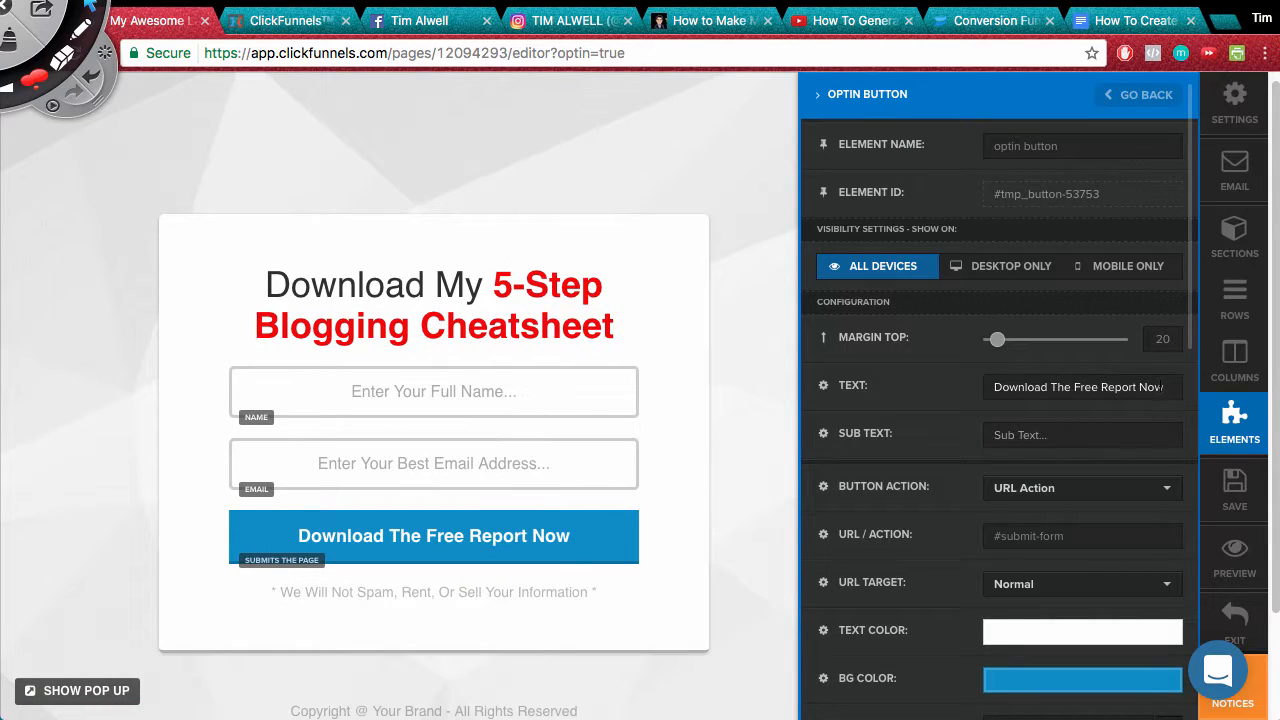
pyautogui.moveTo(1160, 387); pyautogui.dragTo(840, 389)
pyautogui.write('Send Me The Cha')
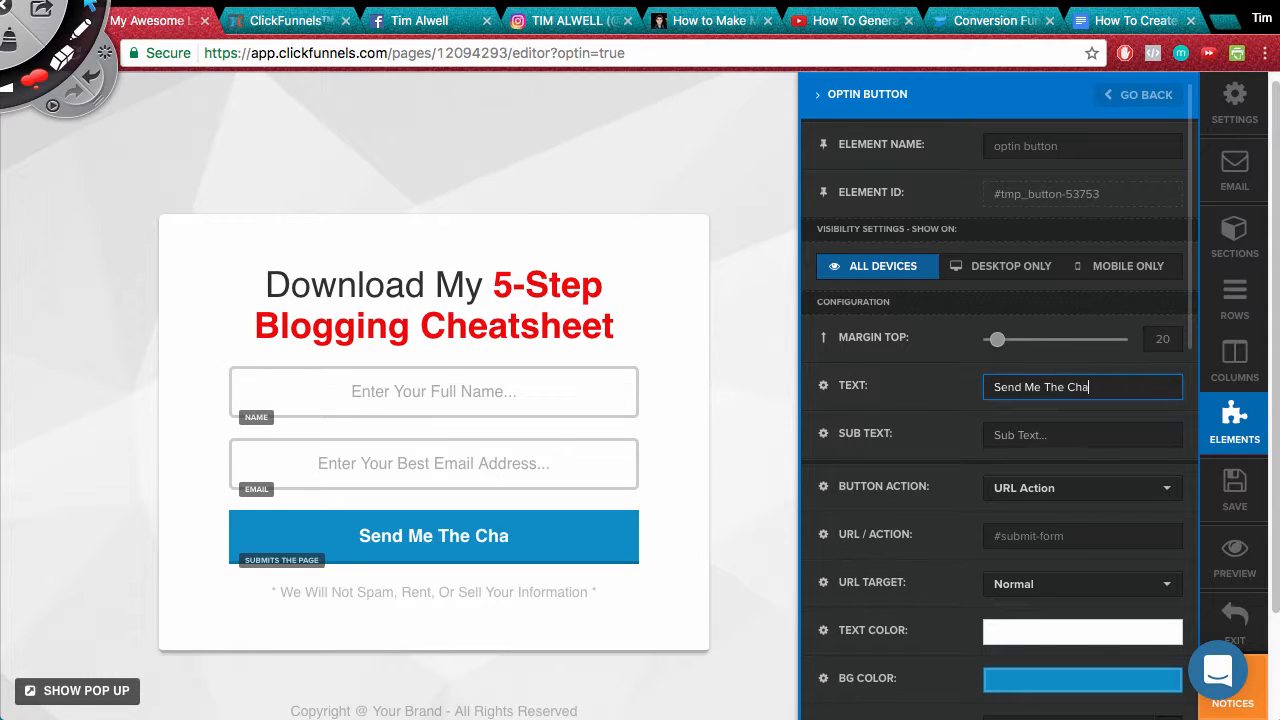
pyautogui.press('BackSpace')
pyautogui.write('eatsheet!')
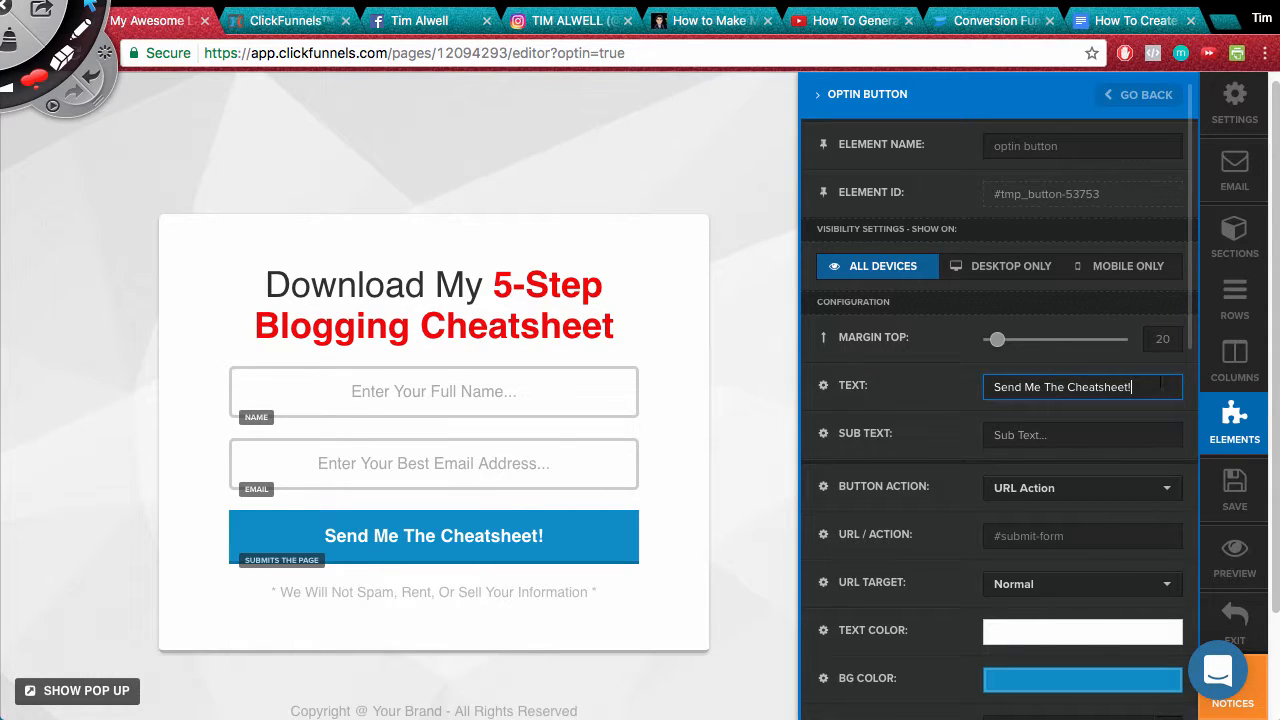
# Set the optin button's background color to red #e8270d
pyautogui.scroll(-8, 996, 668)
pyautogui.scroll(8, 1005, 620)
pyautogui.click(1030, 682)
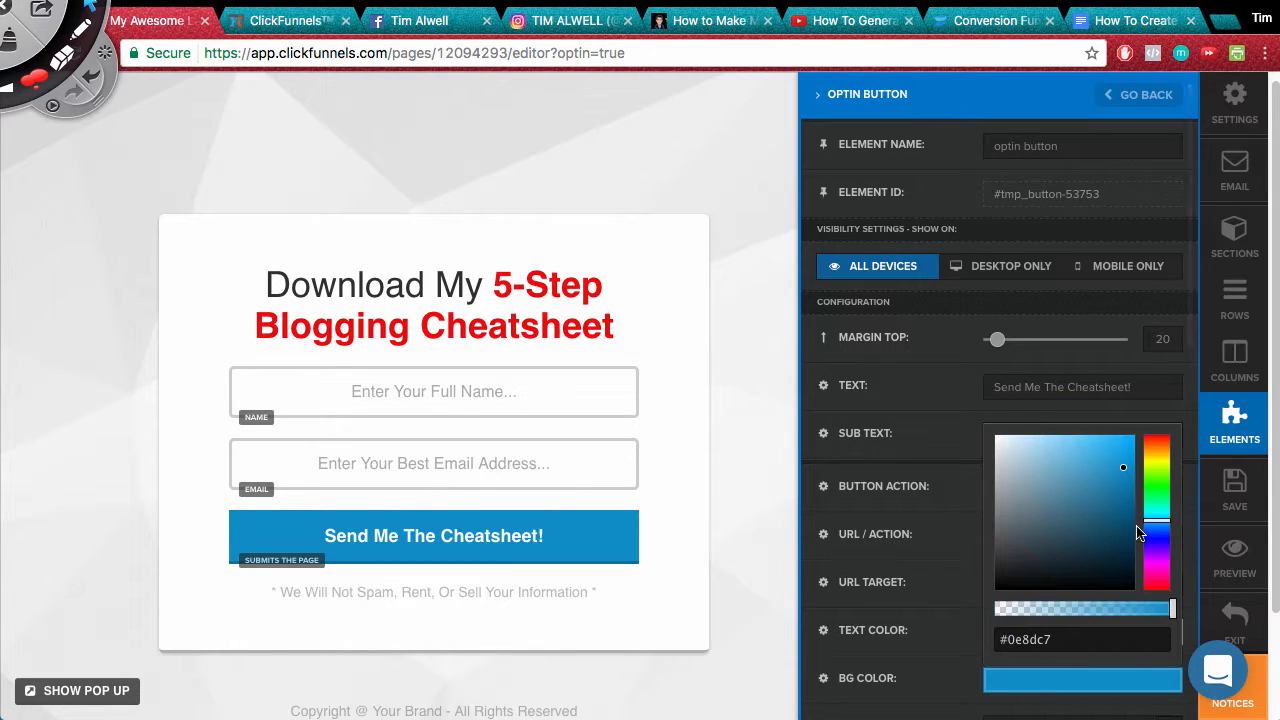
pyautogui.moveTo(1160, 525); pyautogui.dragTo(1127, 455)
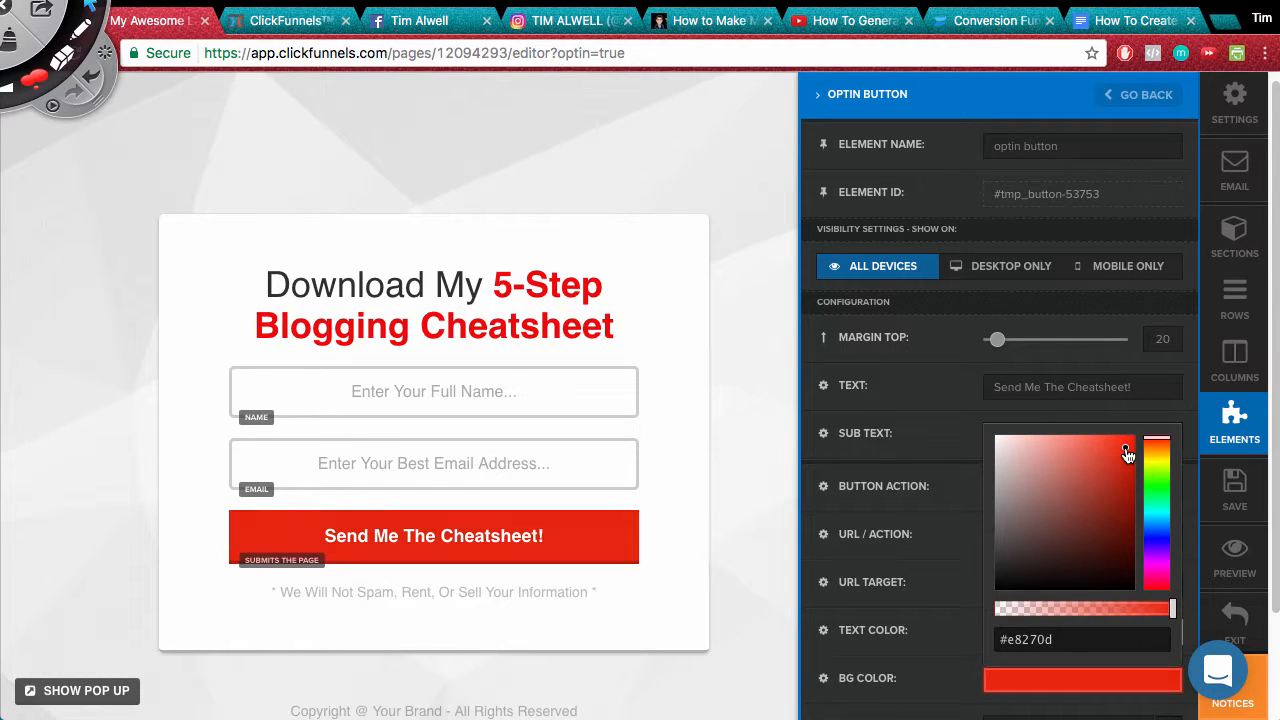
pyautogui.click(775, 424)
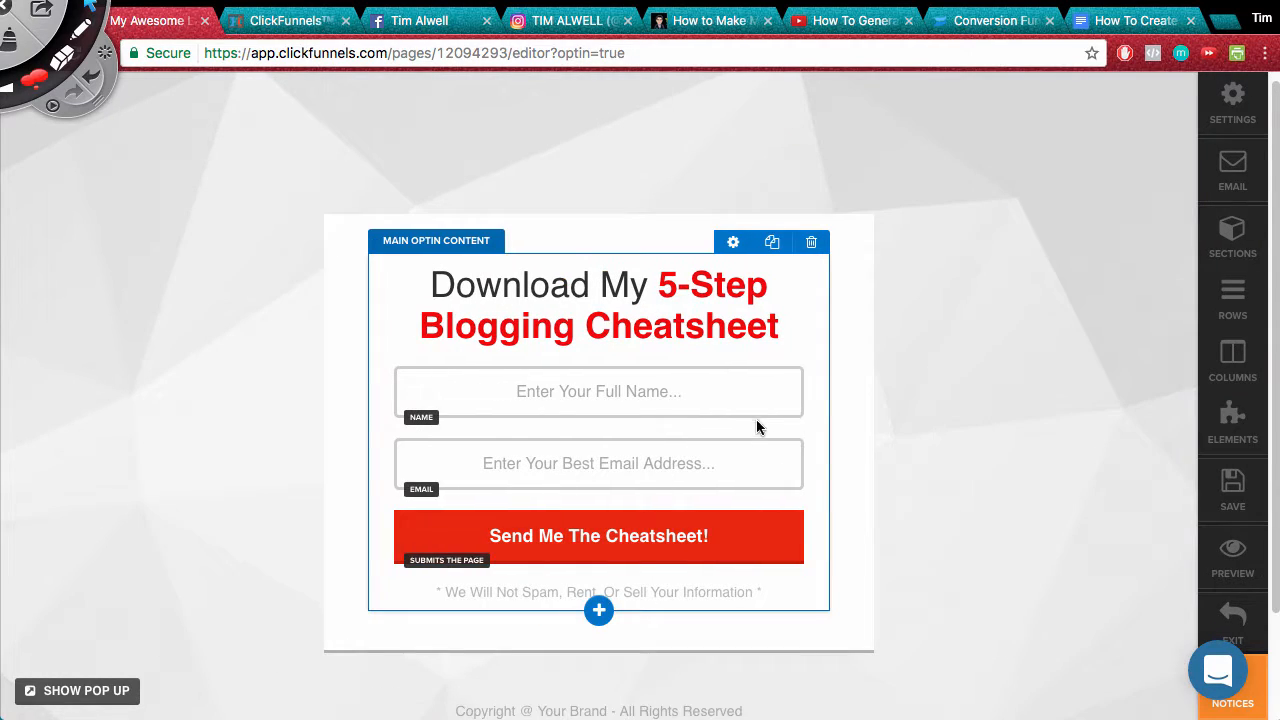
# Add a Video element to the optin box directly beneath the main headline
pyautogui.scroll(-1, 595, 610)
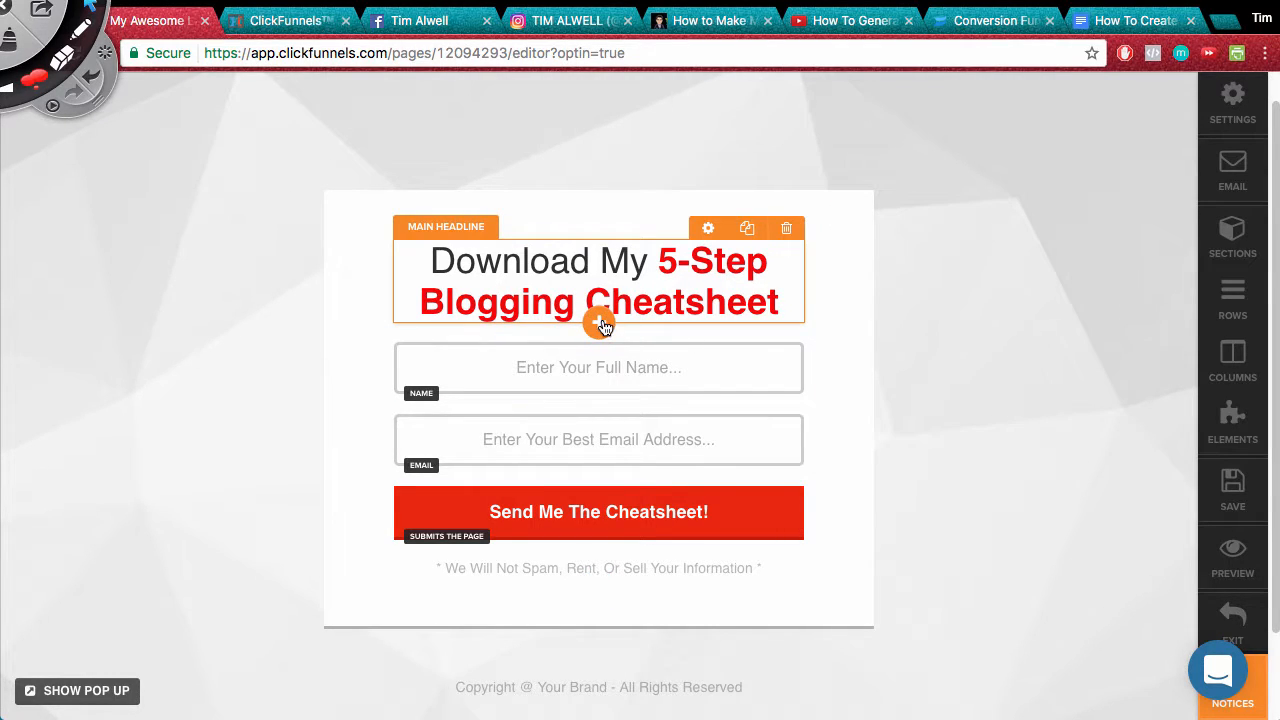
pyautogui.click(600, 325)
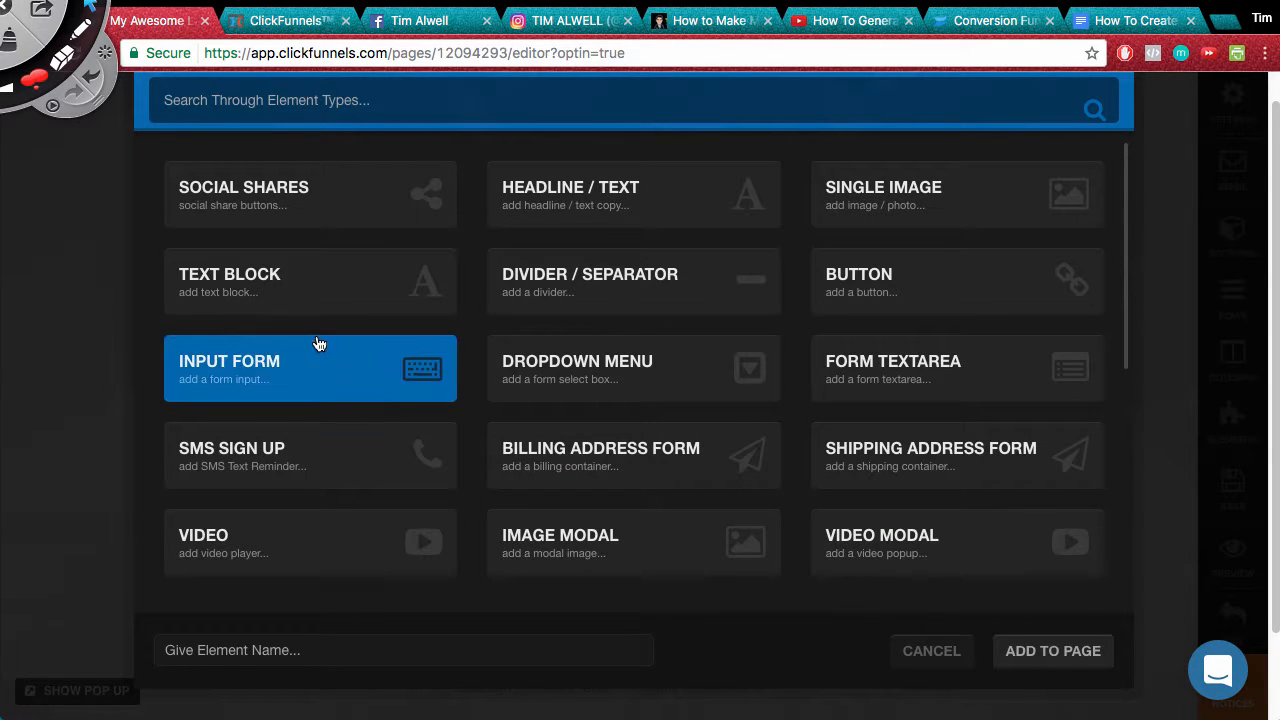
pyautogui.scroll(-5, 314, 377)
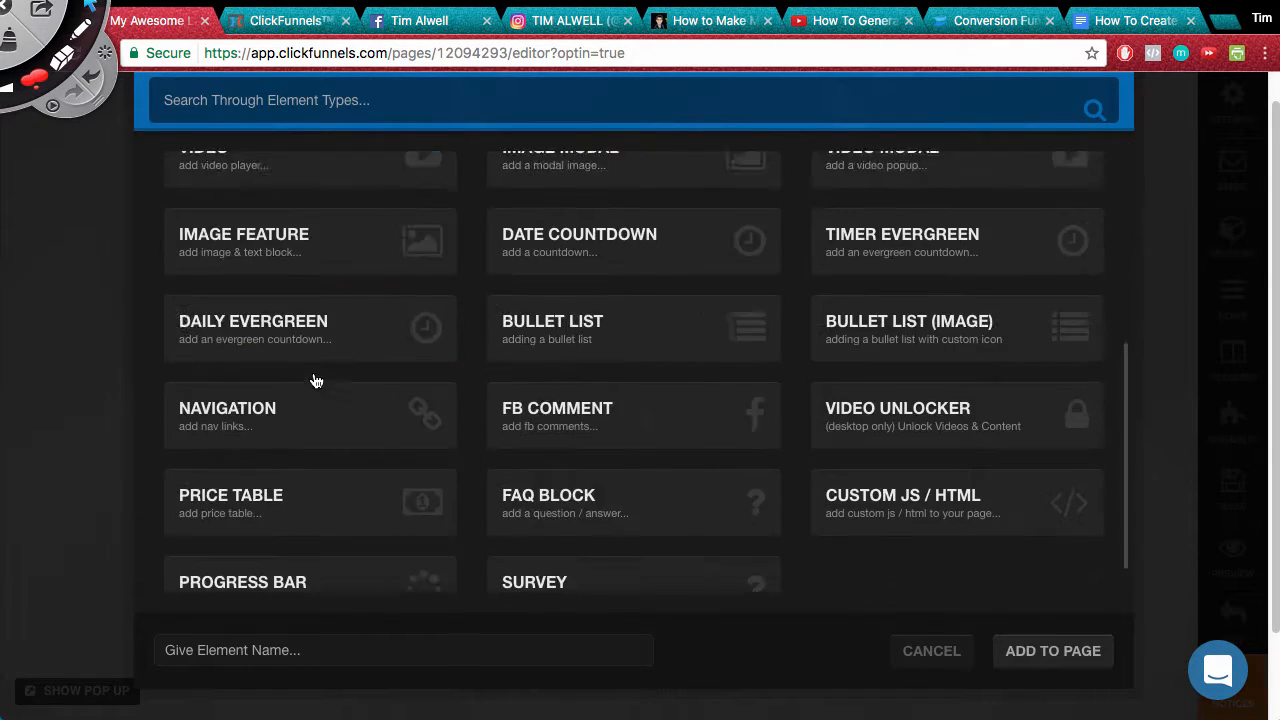
pyautogui.scroll(5, 317, 380)
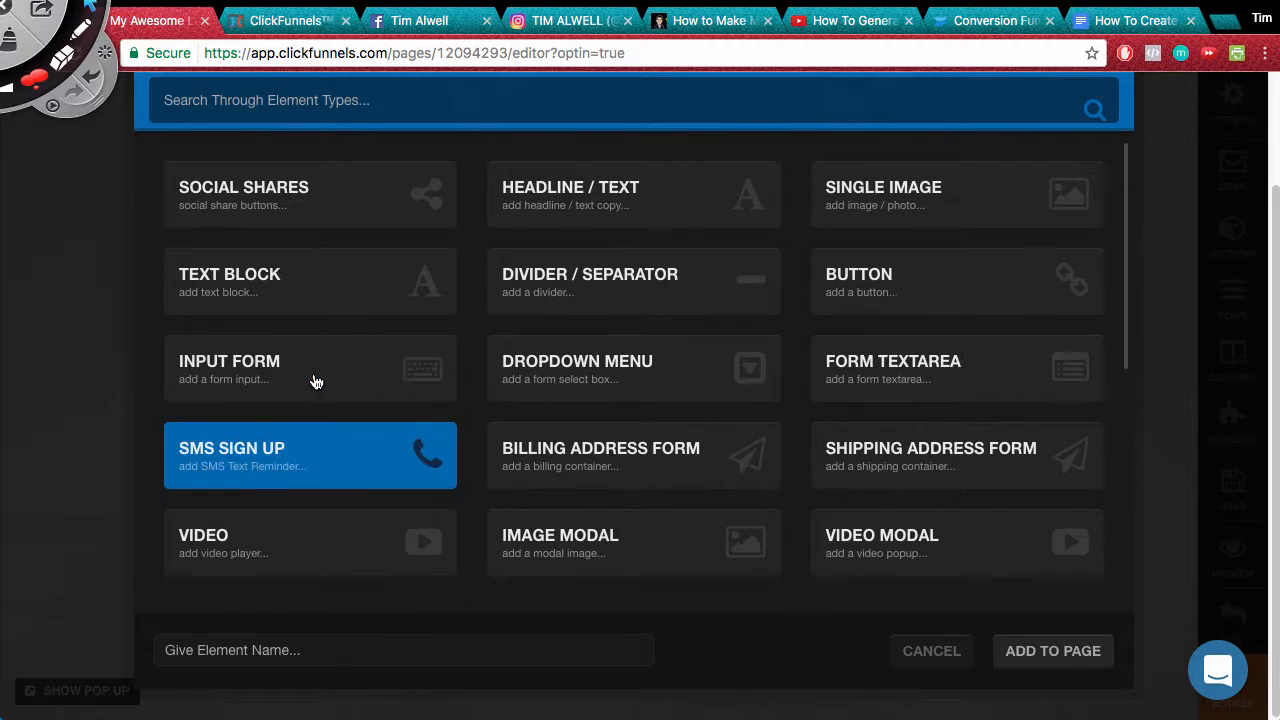
pyautogui.click(304, 550)
pyautogui.click(1049, 652)
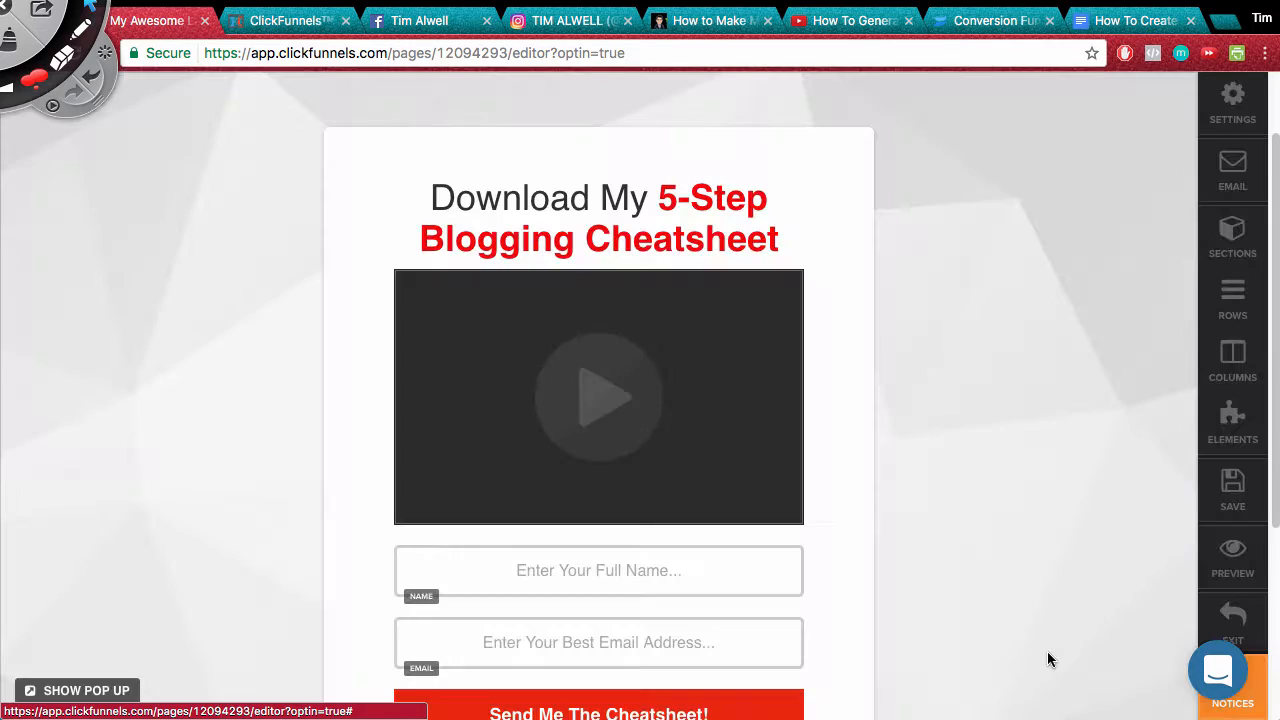
# Set the video element's type to YouTube and its Auto Play option to On, leaving the URL empty
pyautogui.click(645, 375)
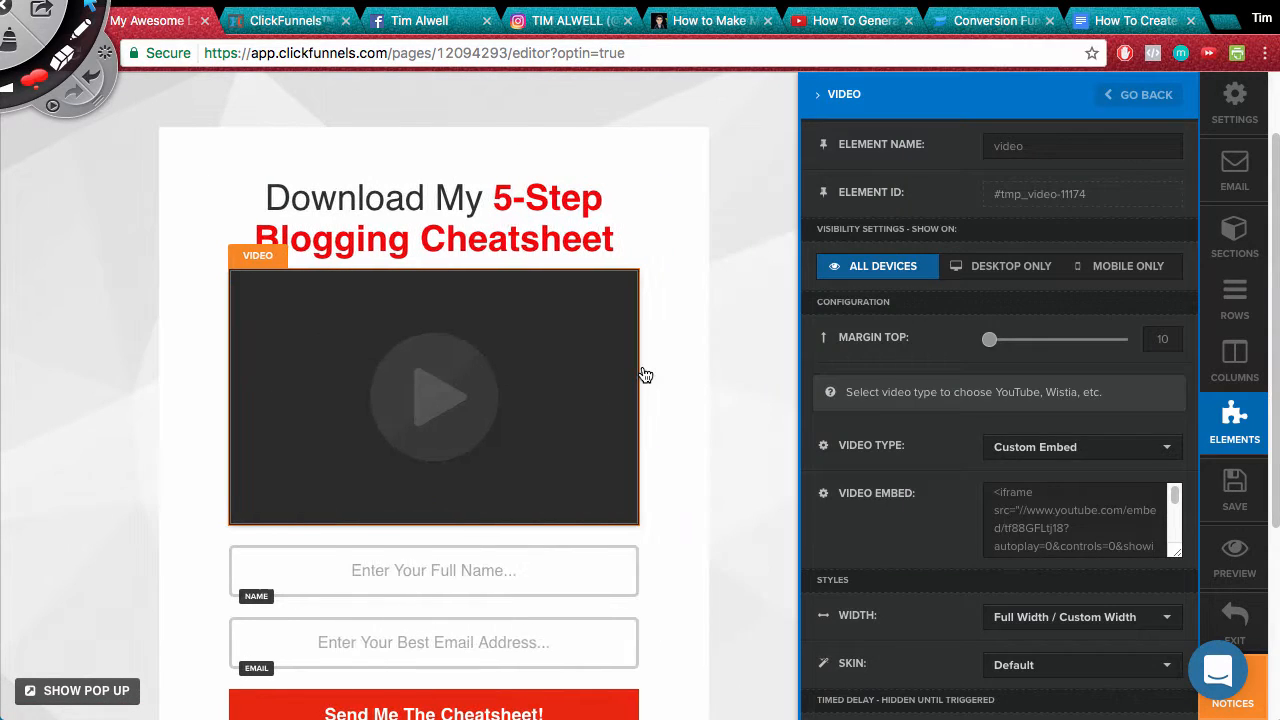
pyautogui.click(1047, 454)
pyautogui.click(1046, 503)
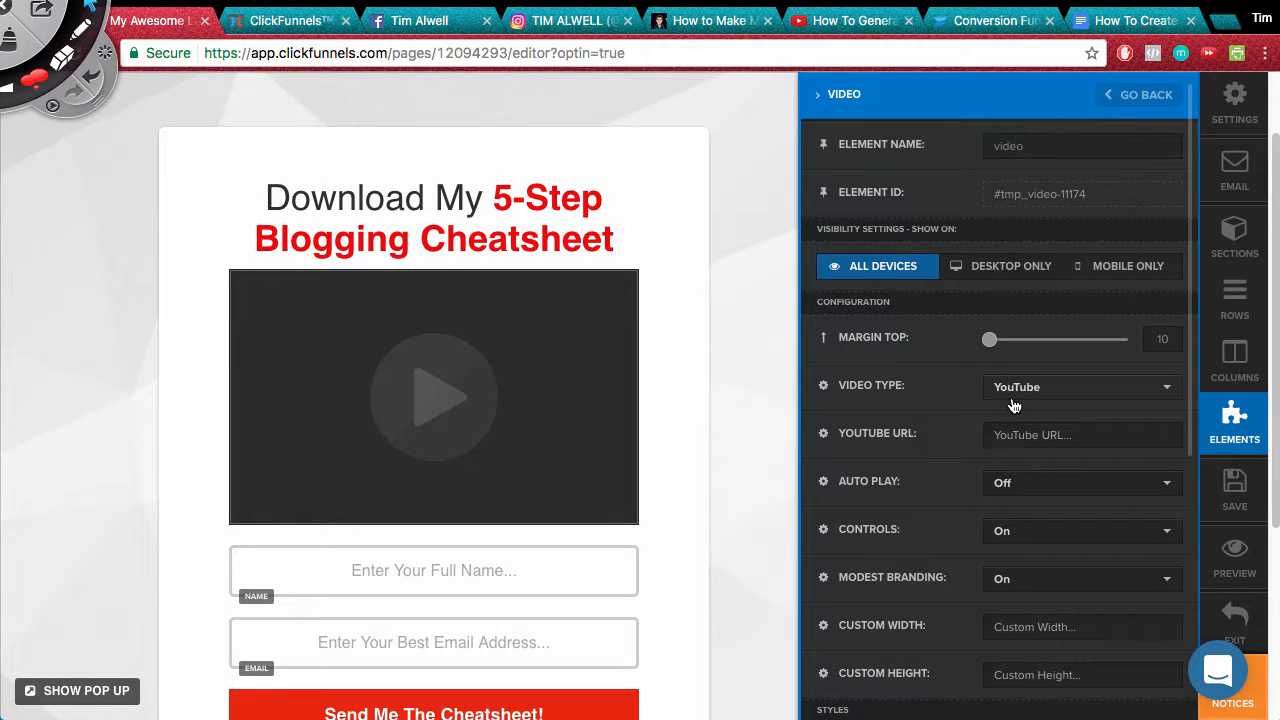
pyautogui.click(1059, 430)
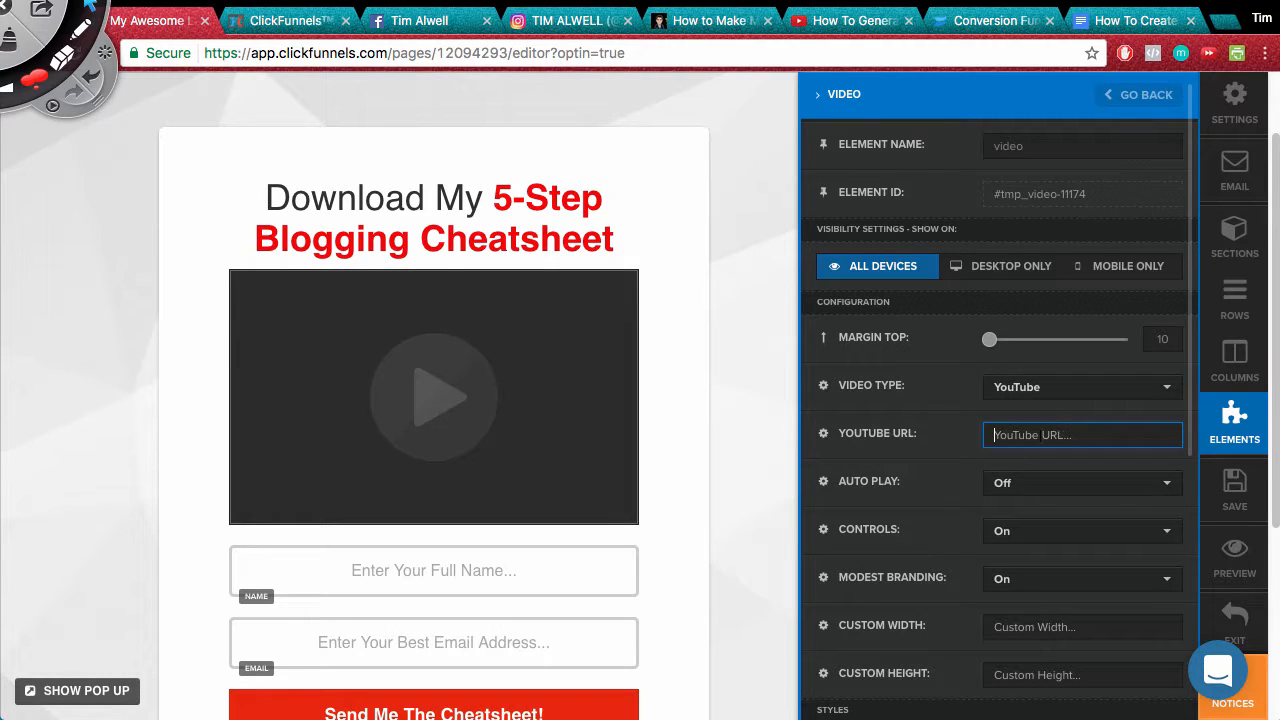
pyautogui.click(1025, 488)
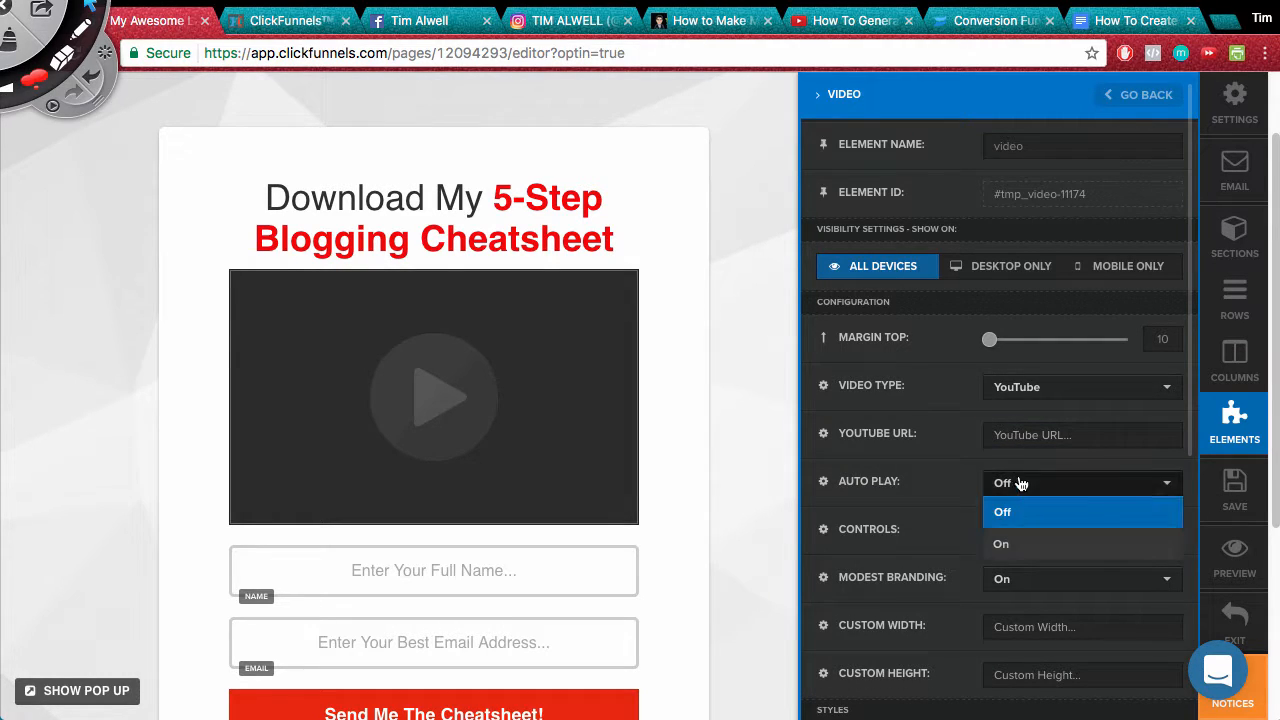
pyautogui.click(1018, 538)
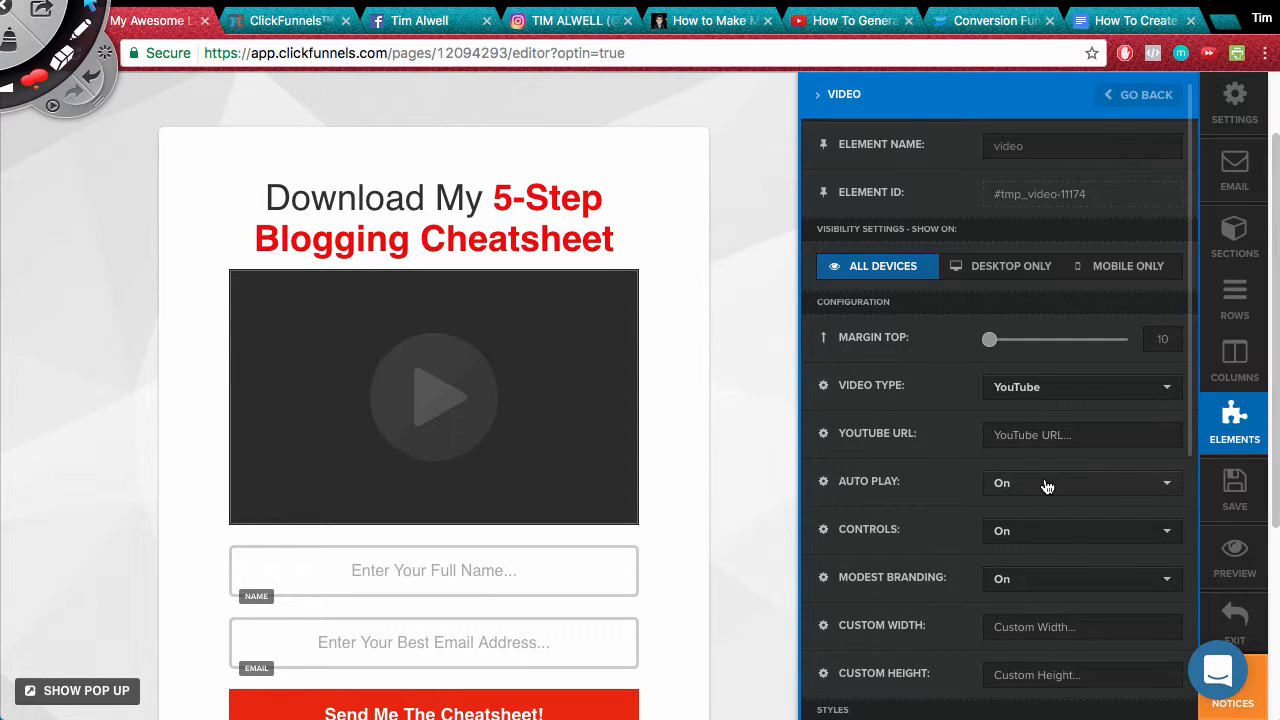
pyautogui.scroll(-5, 1047, 487)
pyautogui.scroll(4, 1049, 482)
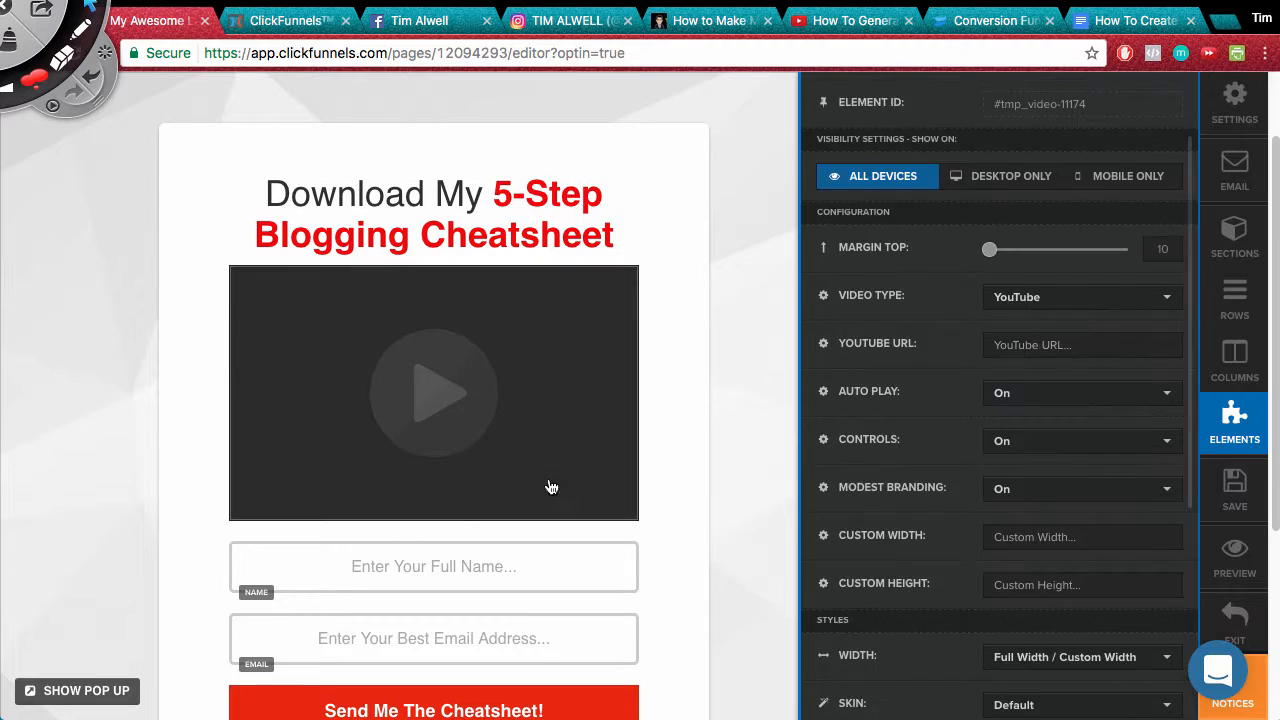
pyautogui.click(200, 466)
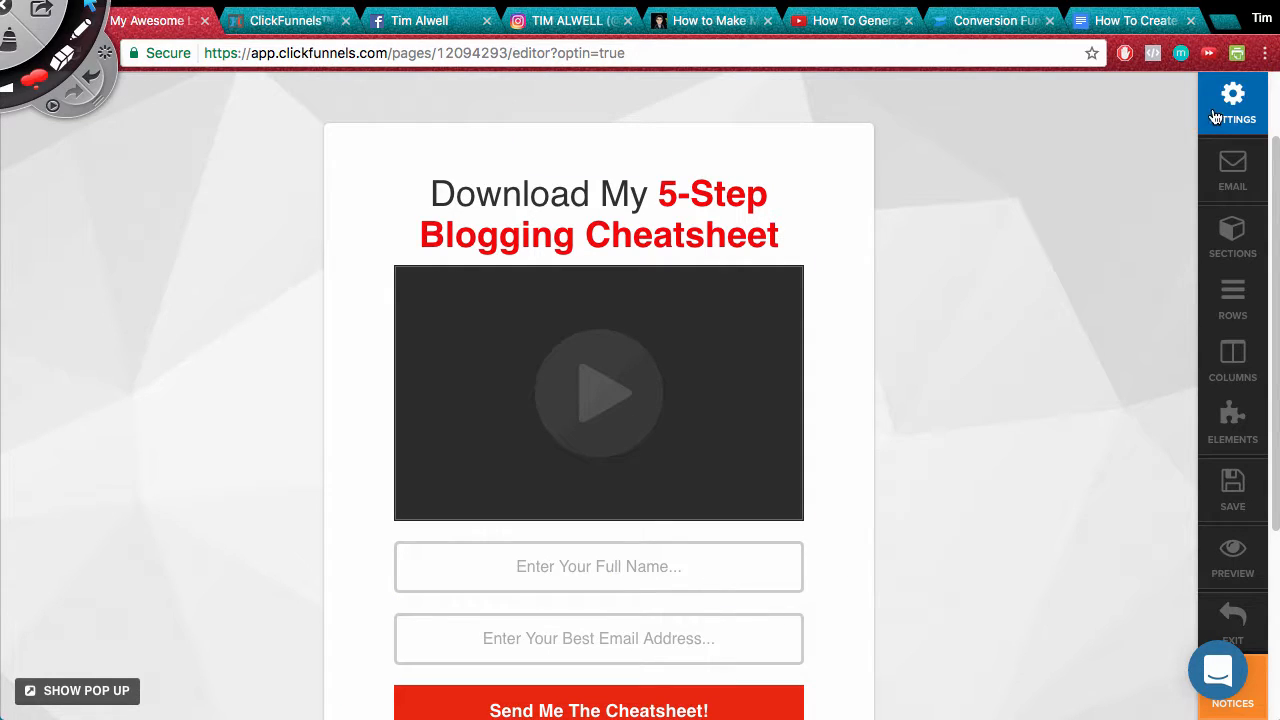
# Connect the page's email integration to Aweber with the Integrate Existing Form action and the 5-Step Blogging Cheatsheet list, and save the page
pyautogui.click(1244, 178)
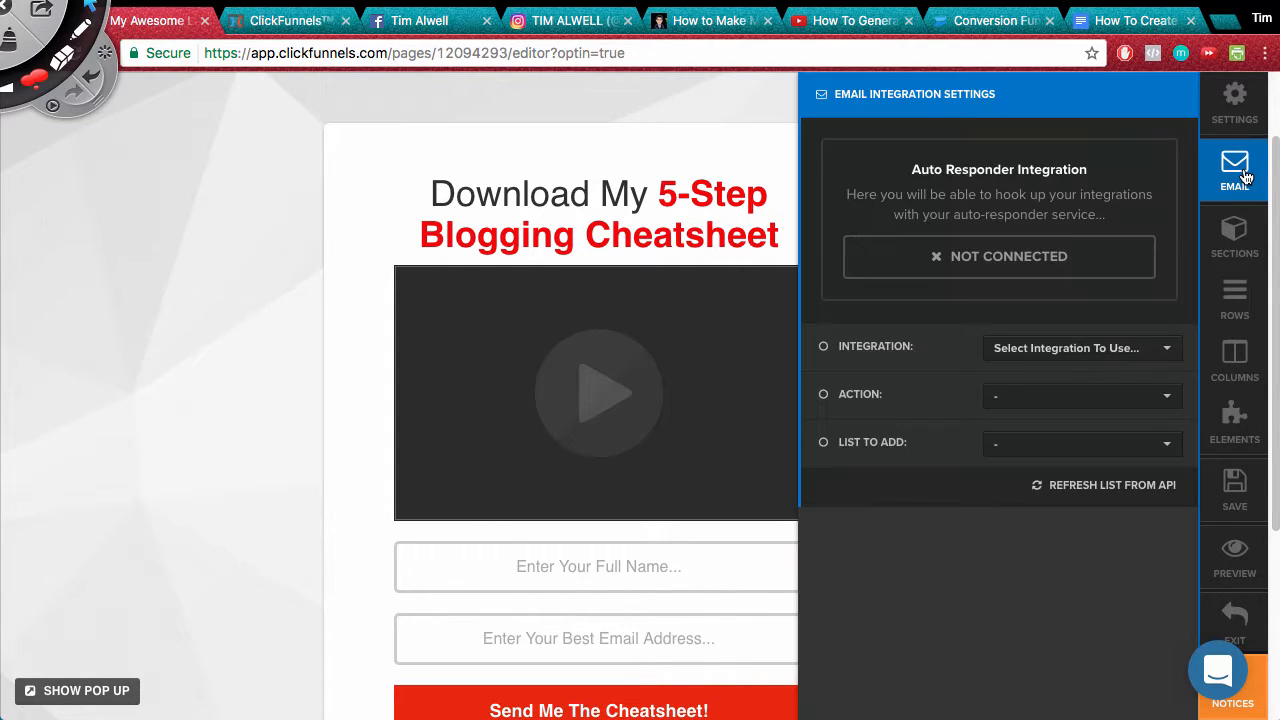
pyautogui.click(1060, 366)
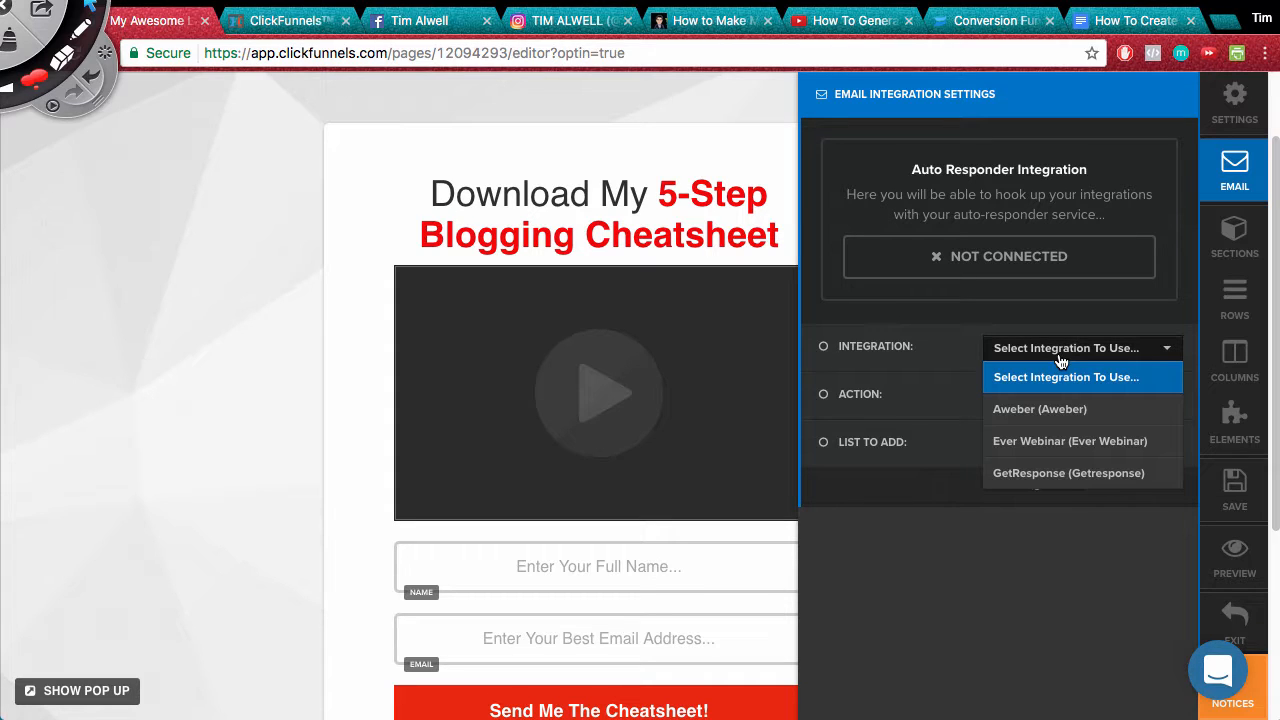
pyautogui.click(1032, 420)
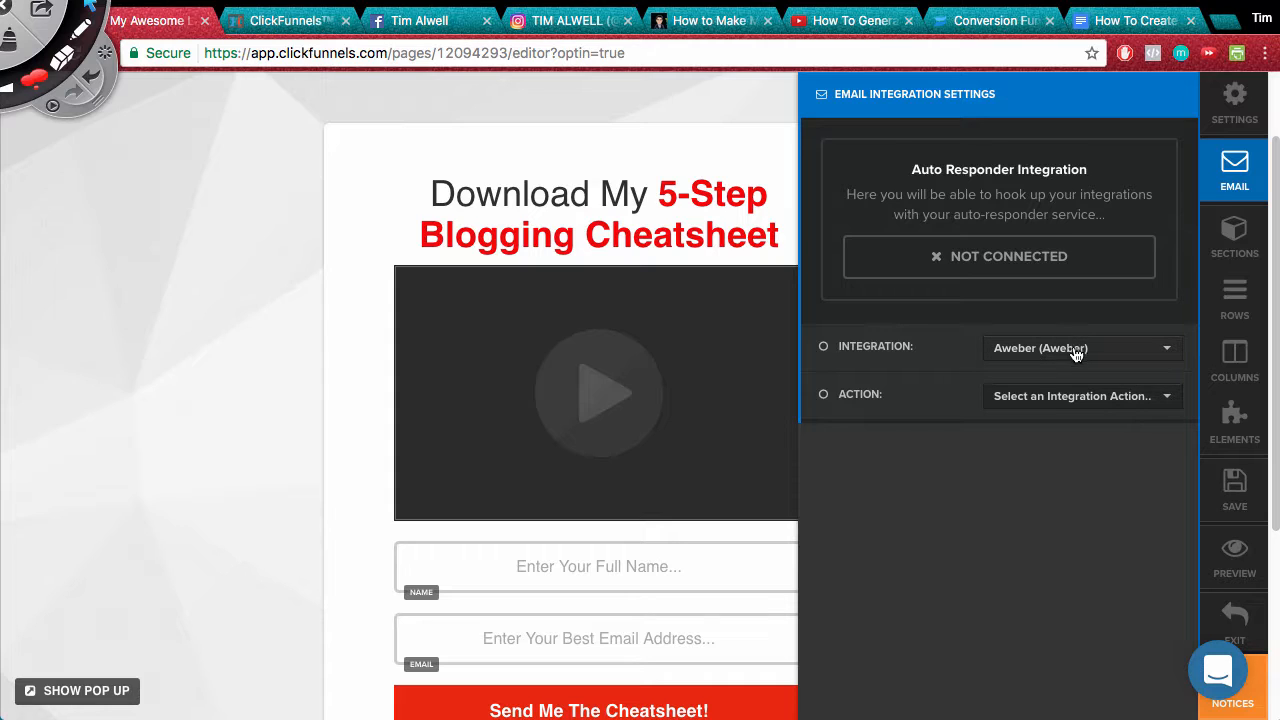
pyautogui.click(1054, 397)
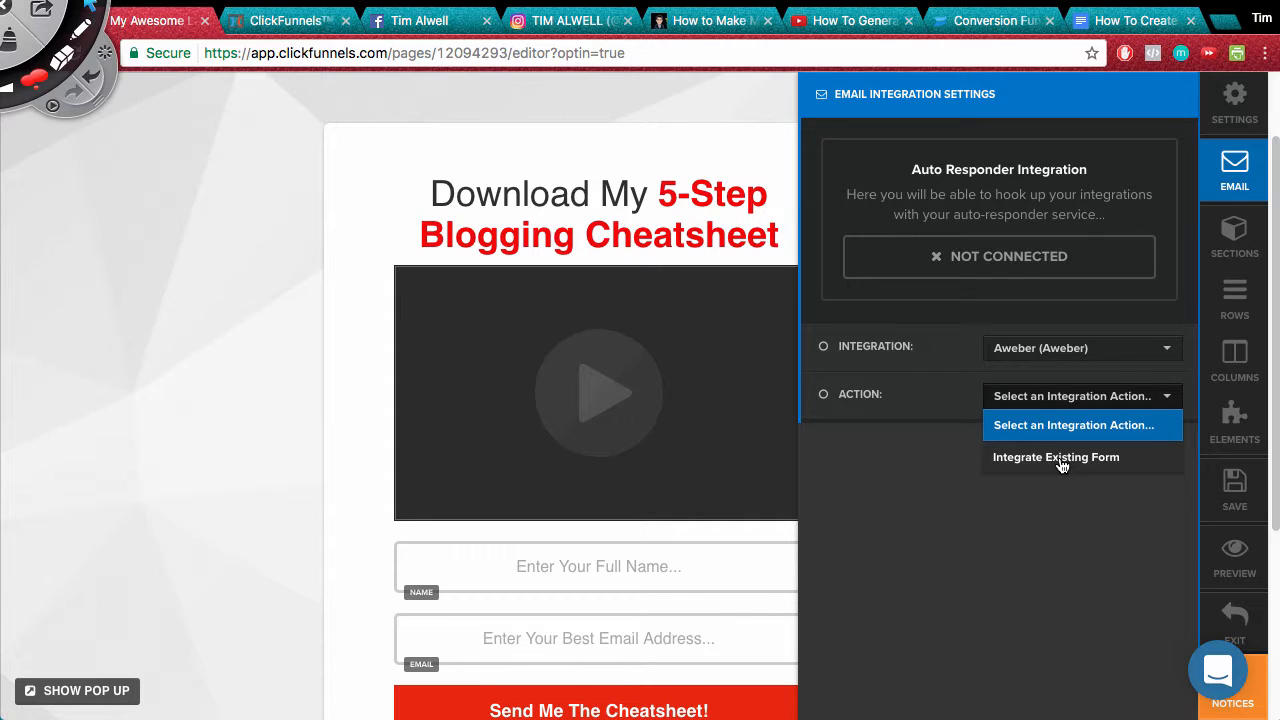
pyautogui.click(1062, 458)
pyautogui.click(1058, 446)
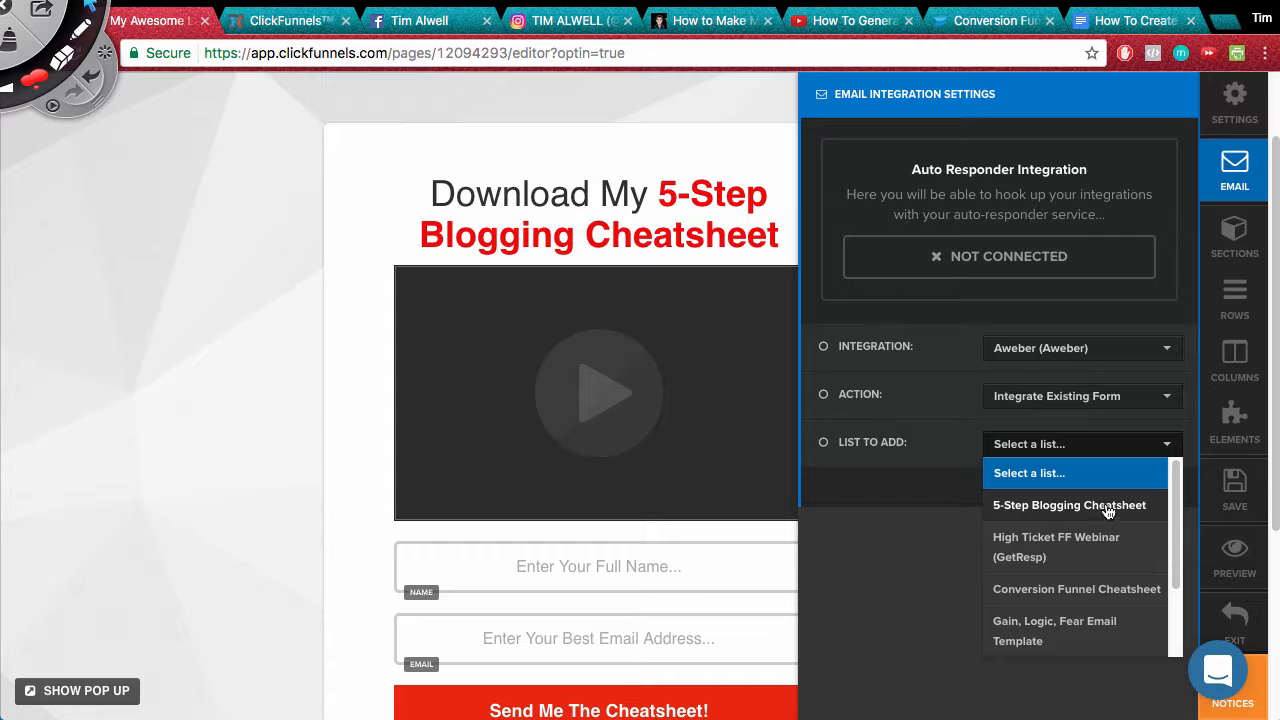
pyautogui.scroll(-1, 1055, 615)
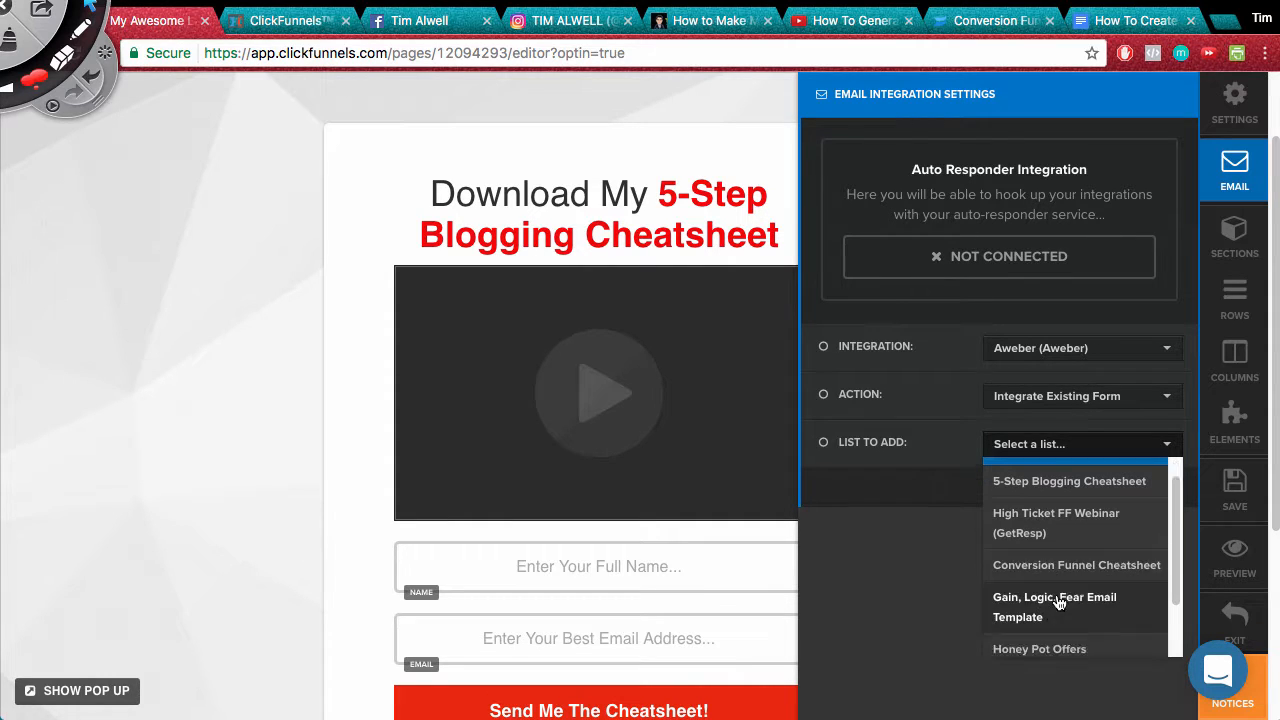
pyautogui.scroll(1, 1058, 560)
pyautogui.click(1057, 503)
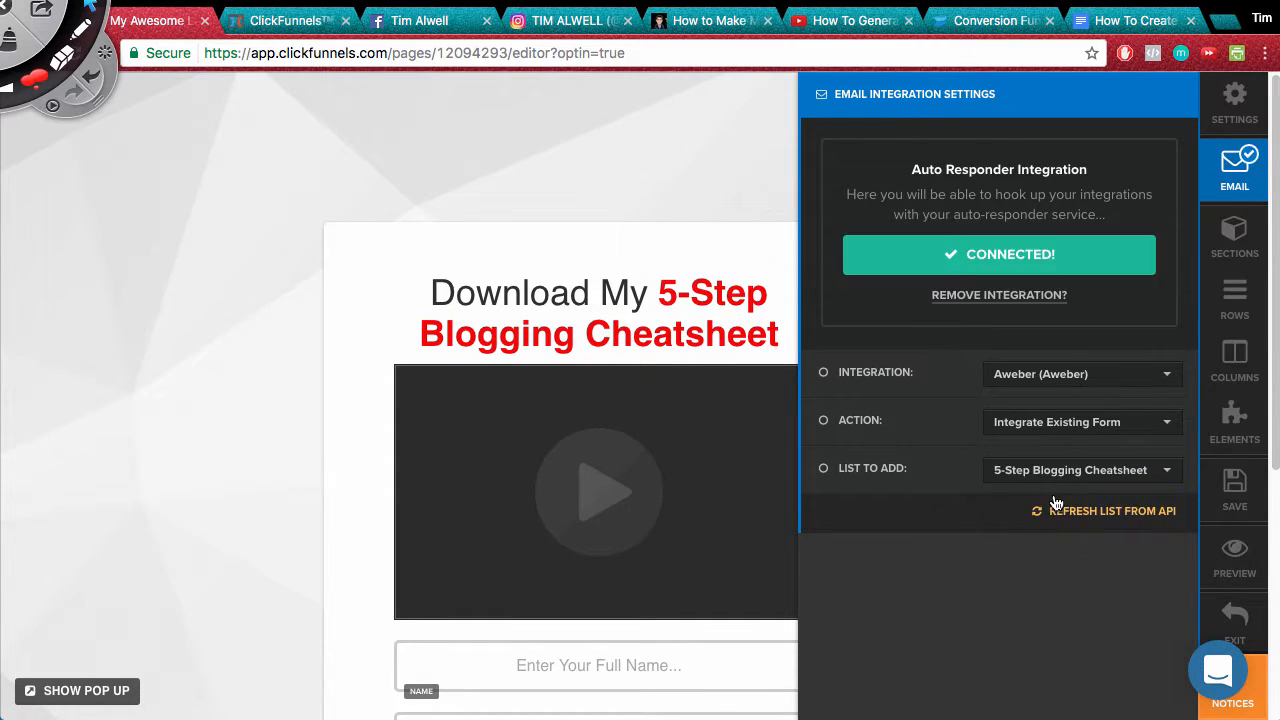
pyautogui.click(1250, 522)
pyautogui.click(1238, 498)
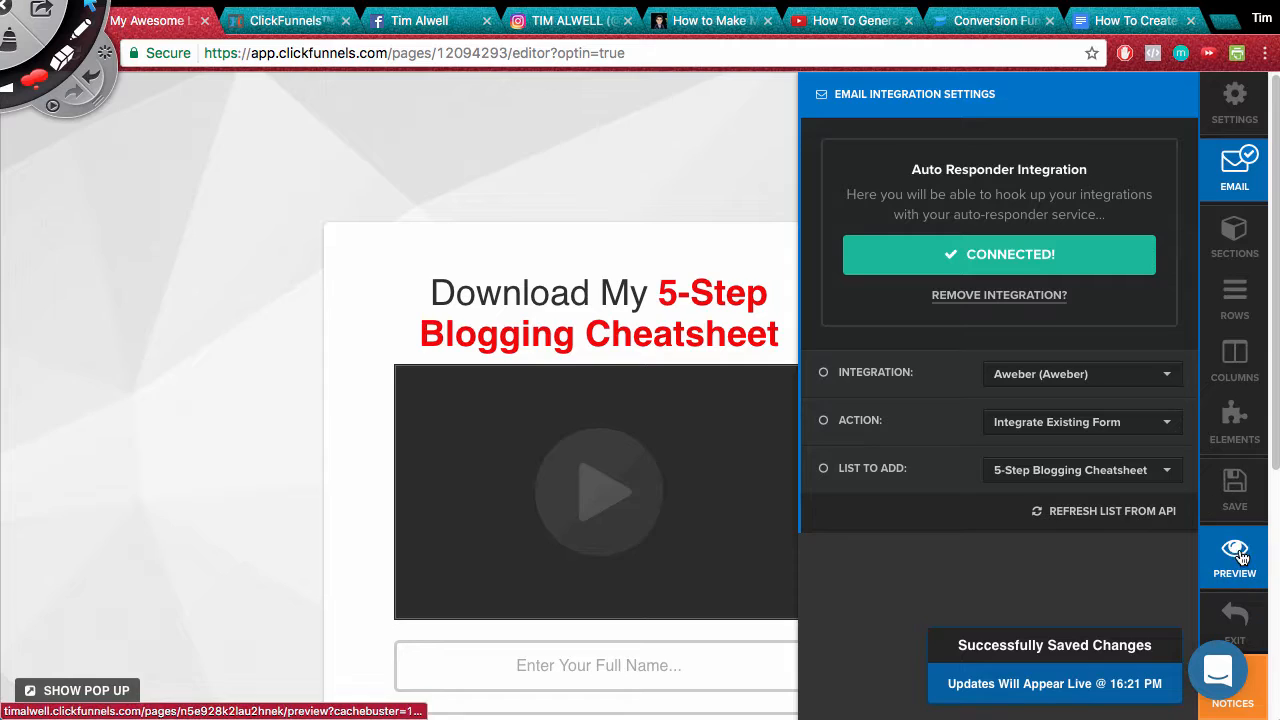
# Preview the saved optin page, pause its video, test the optin button with empty fields, and close the preview
pyautogui.click(1235, 555)
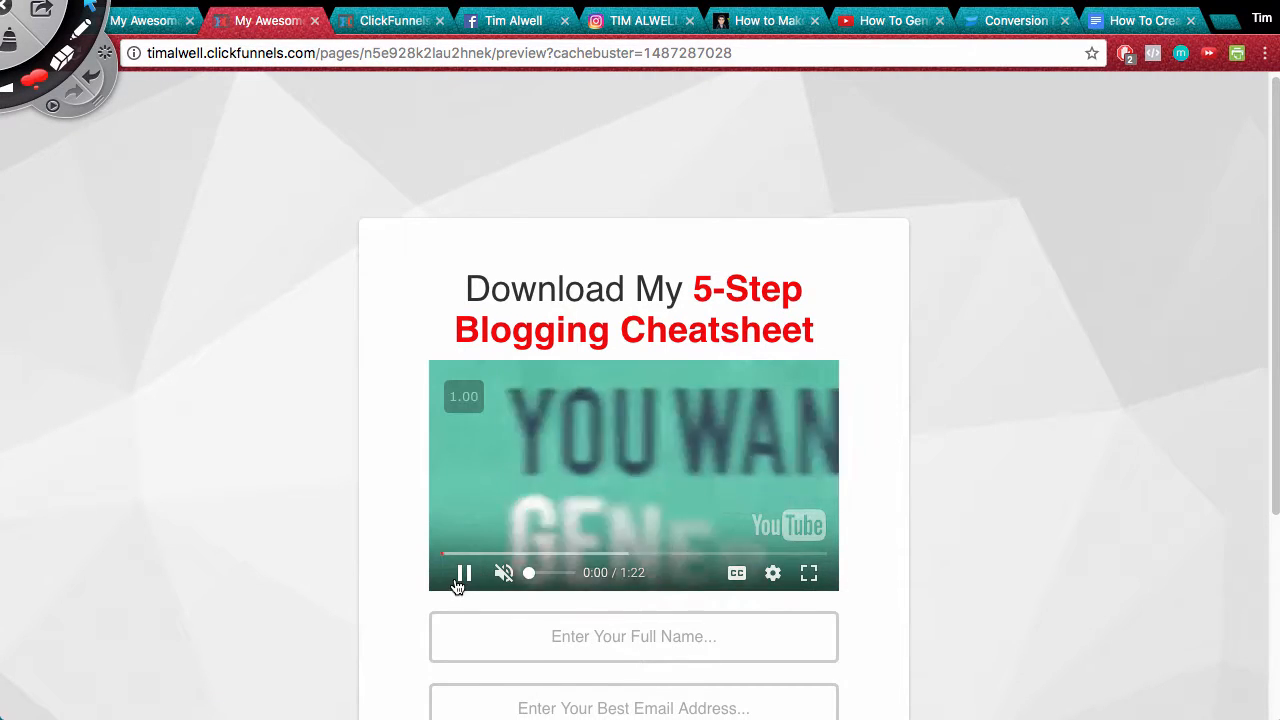
pyautogui.click(463, 572)
pyautogui.scroll(-1, 720, 440)
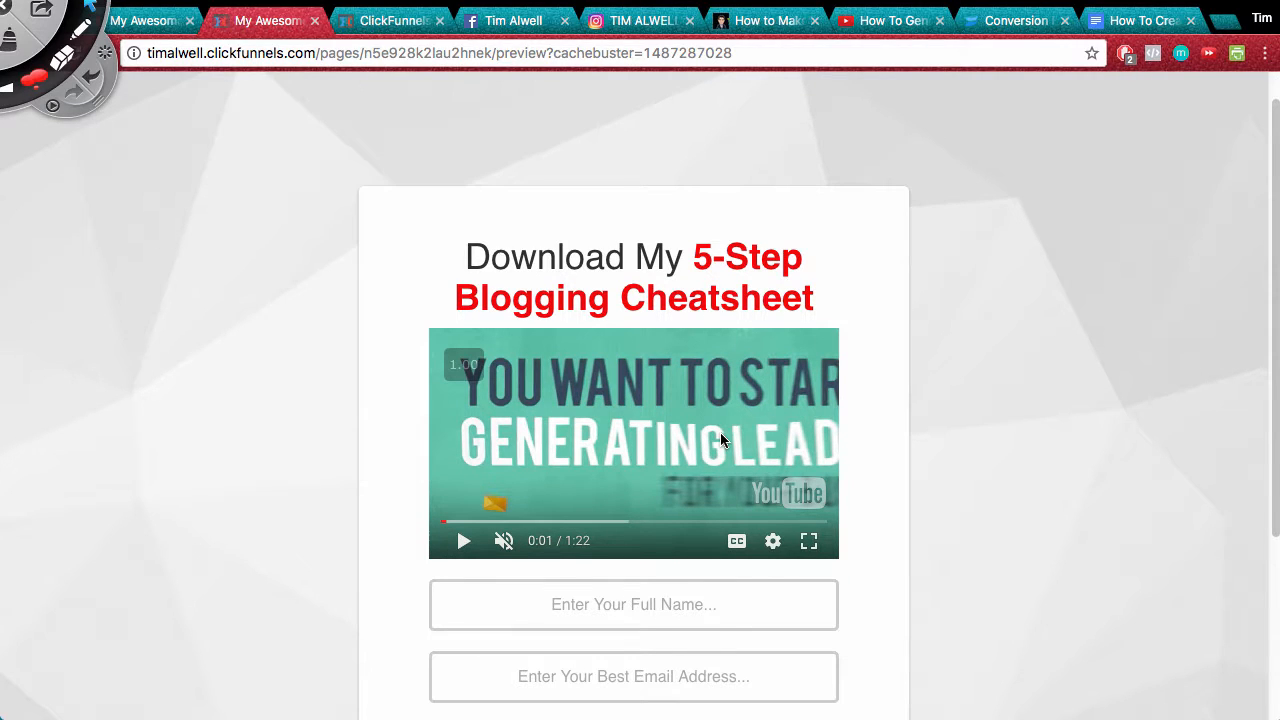
pyautogui.scroll(-3, 730, 396)
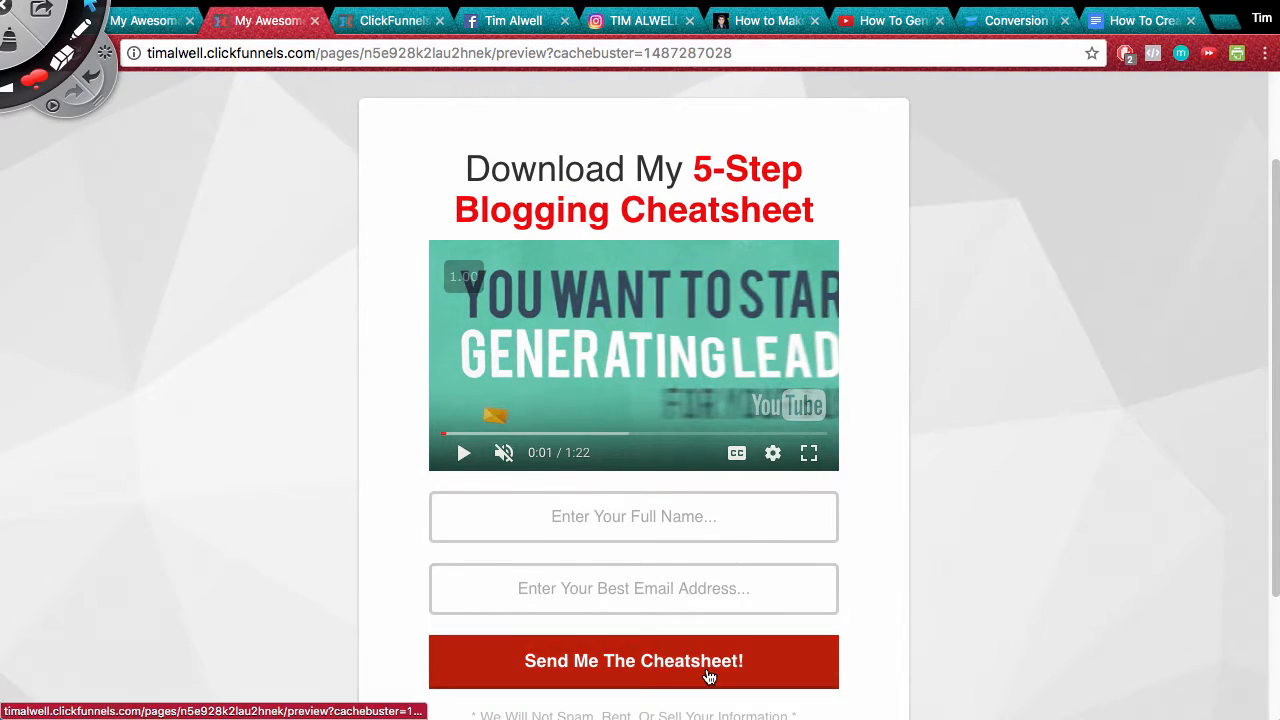
pyautogui.click(706, 674)
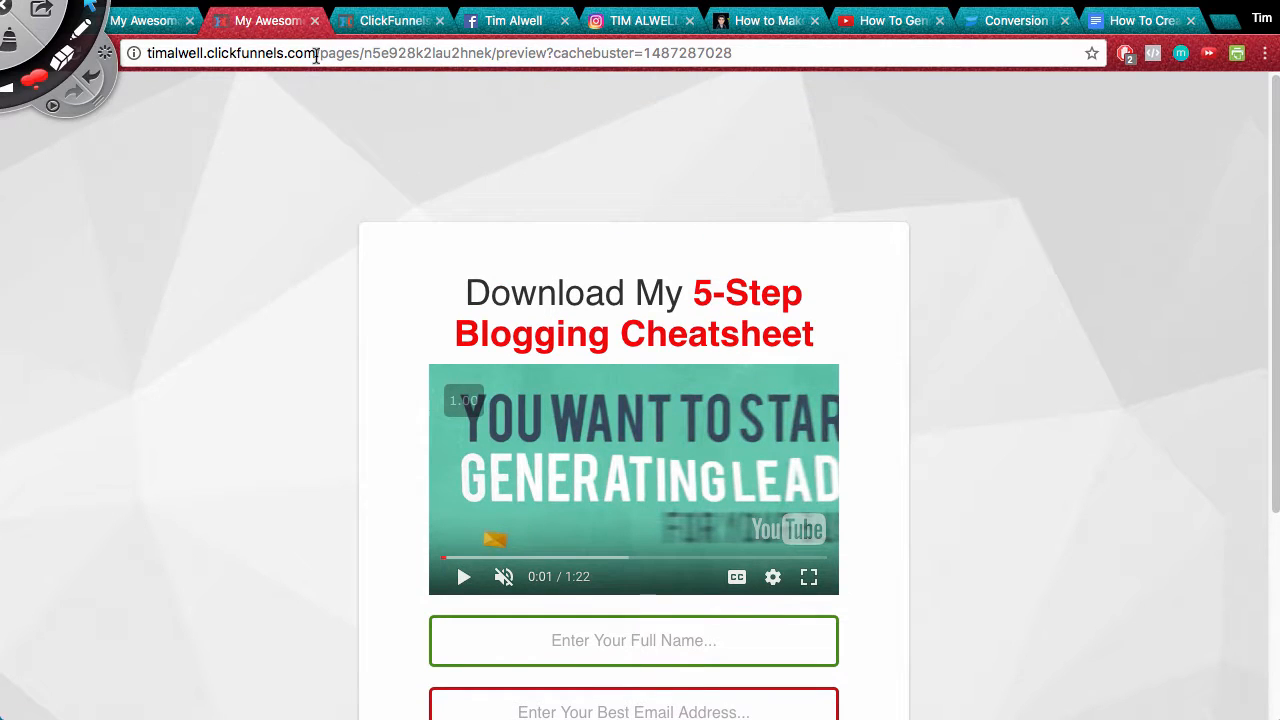
pyautogui.click(315, 21)
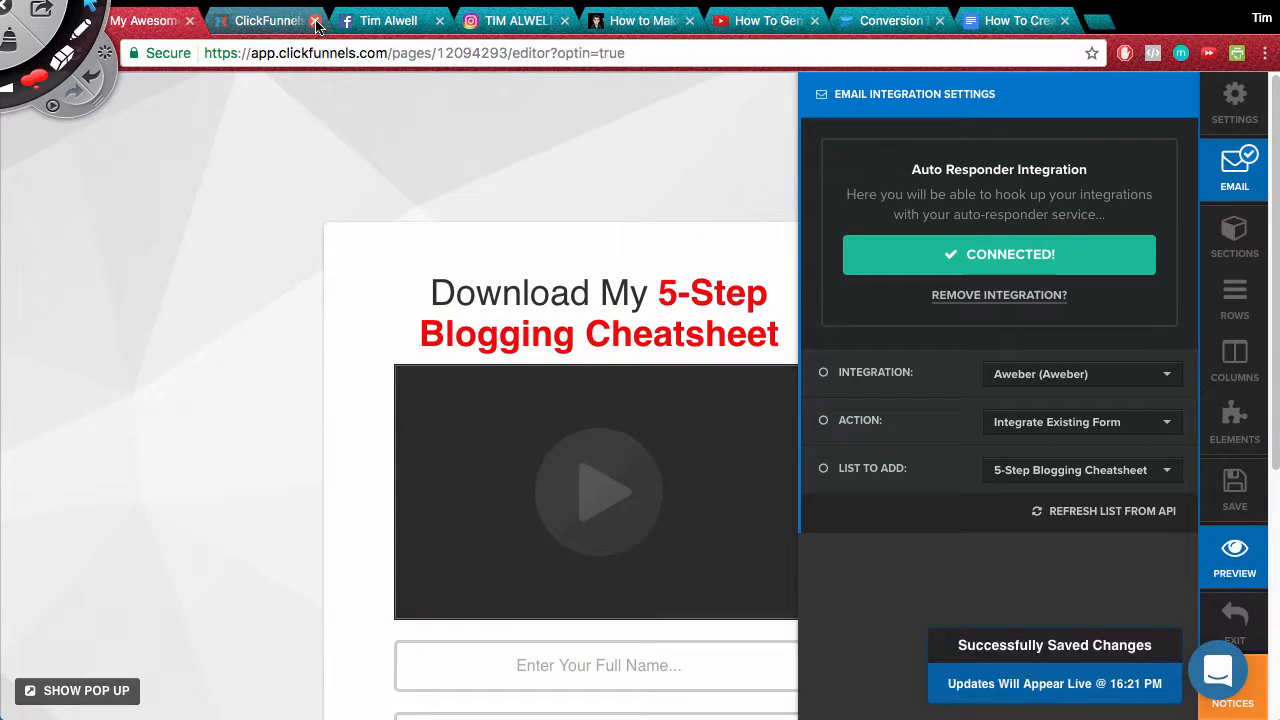
# Exit the editor and create a split test variation by duplicating the Optin page
pyautogui.click(1264, 604)
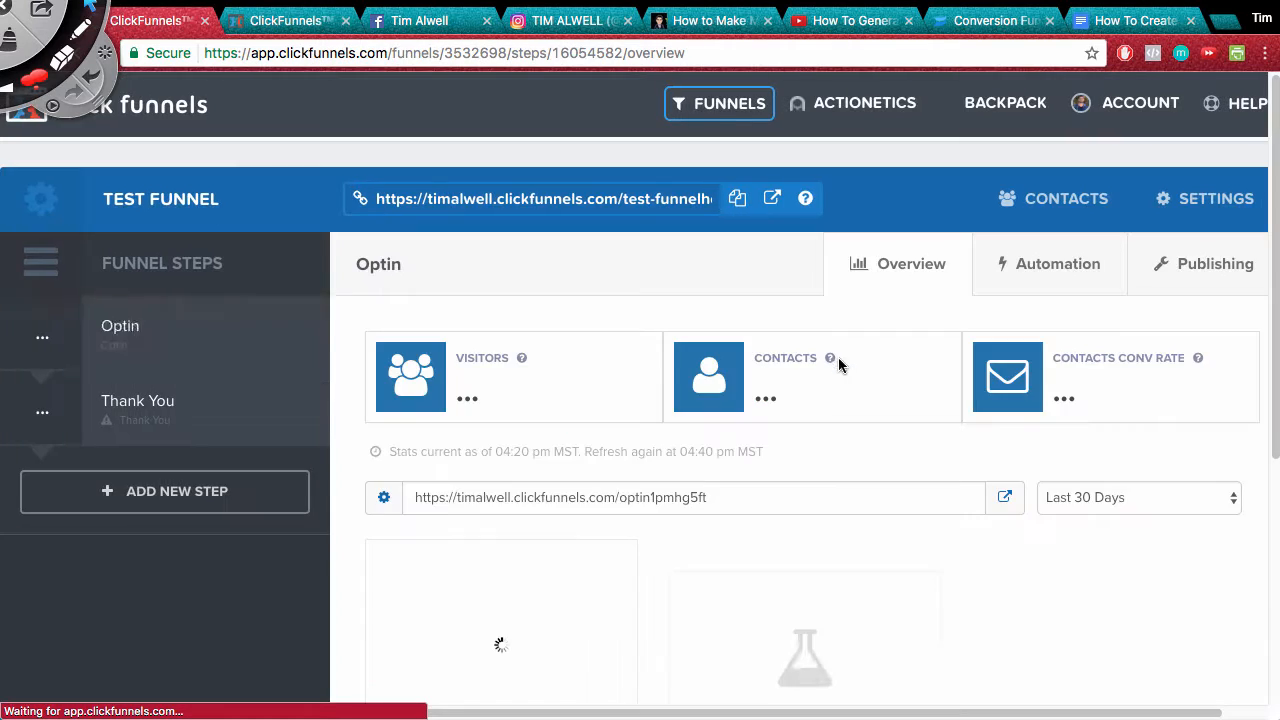
pyautogui.scroll(-2, 821, 345)
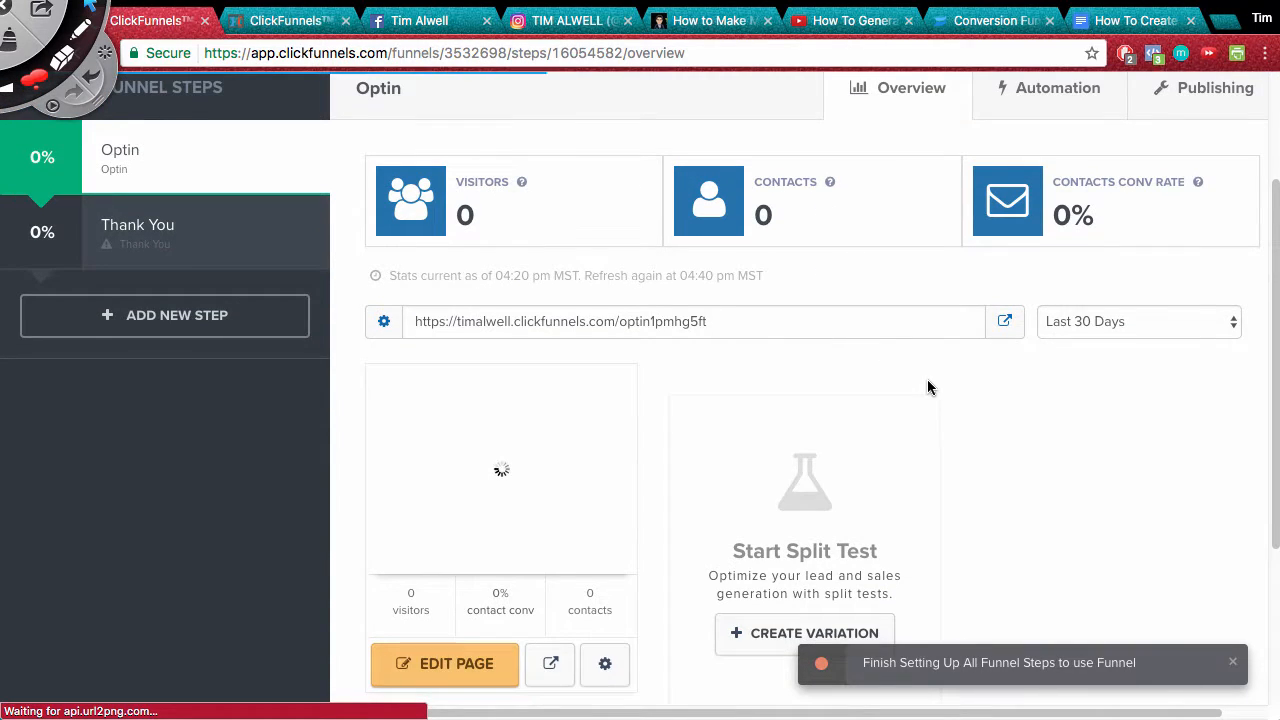
pyautogui.scroll(-1, 929, 386)
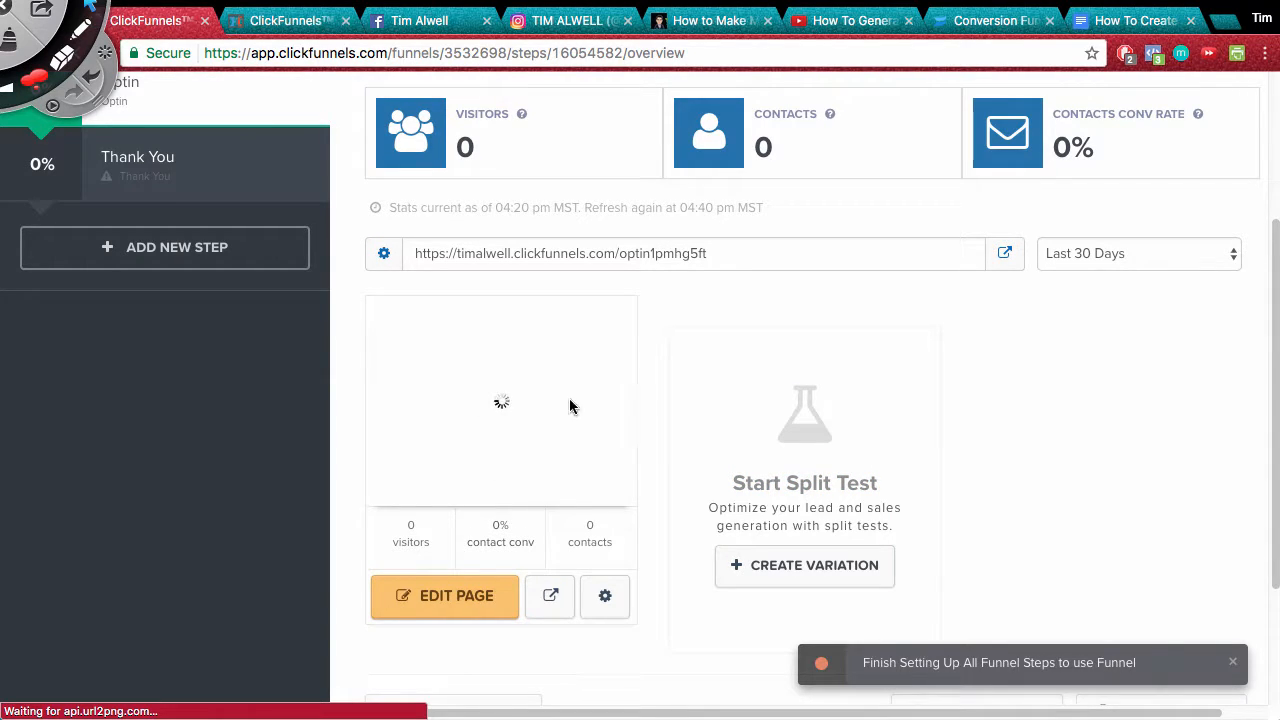
pyautogui.click(797, 567)
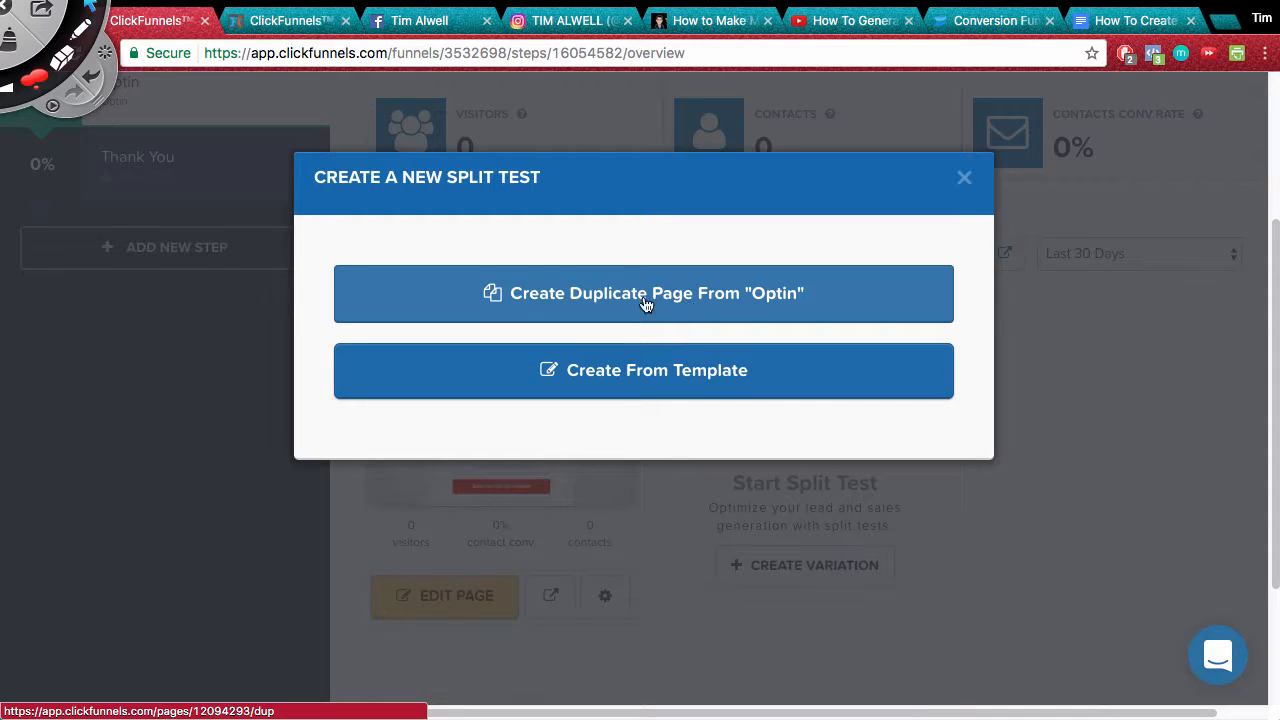
pyautogui.click(731, 299)
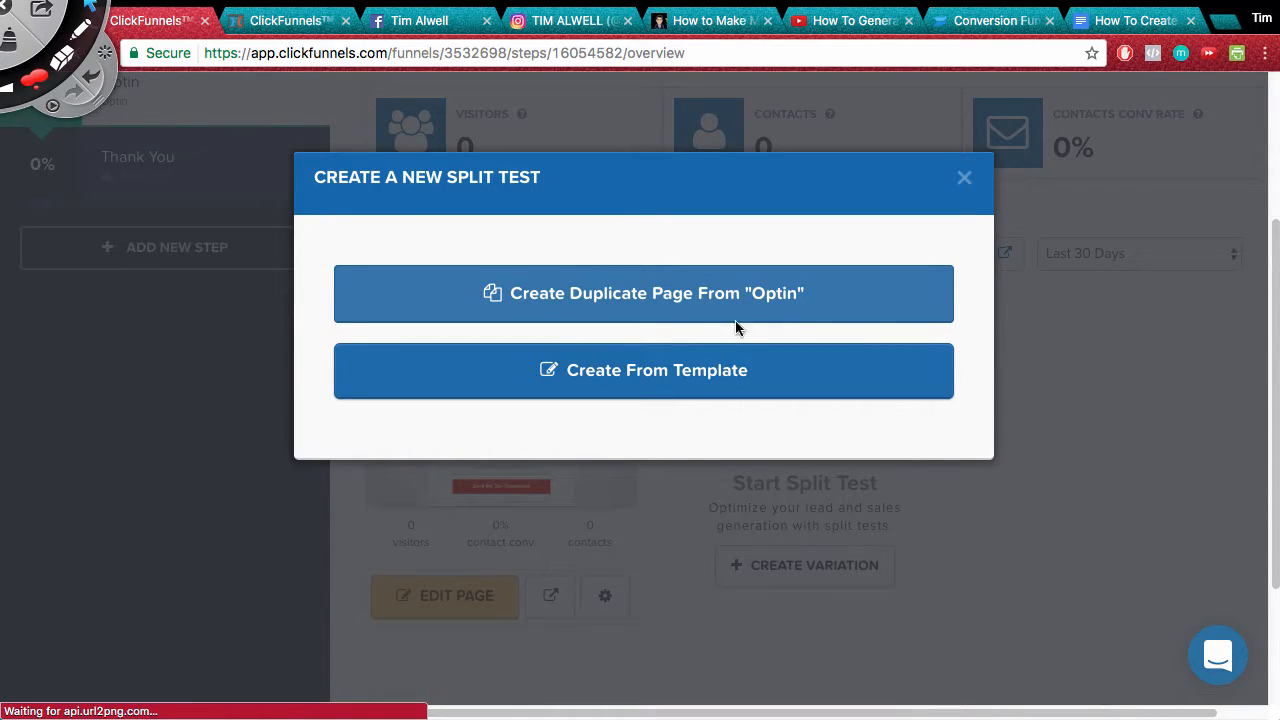
pyautogui.scroll(-3, 717, 325)
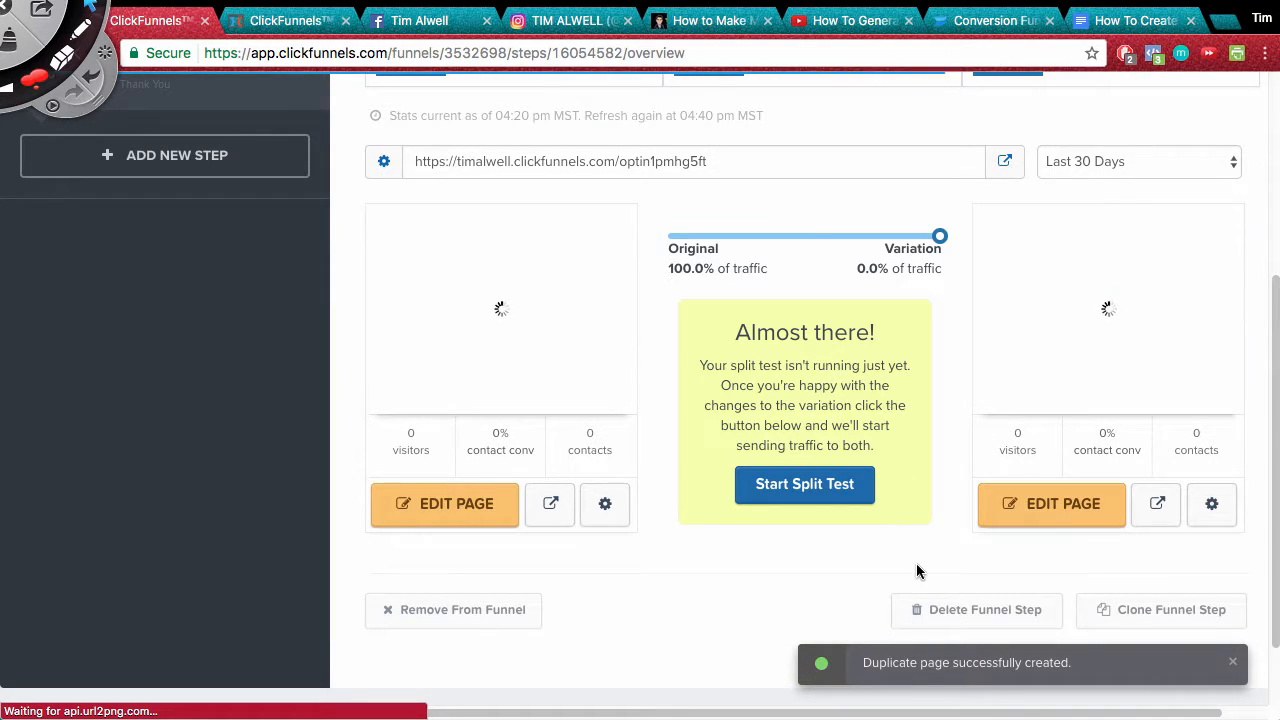
# Set the traffic split to 50% for the original and 50% for the variation without applying it
pyautogui.moveTo(940, 237); pyautogui.dragTo(810, 243)
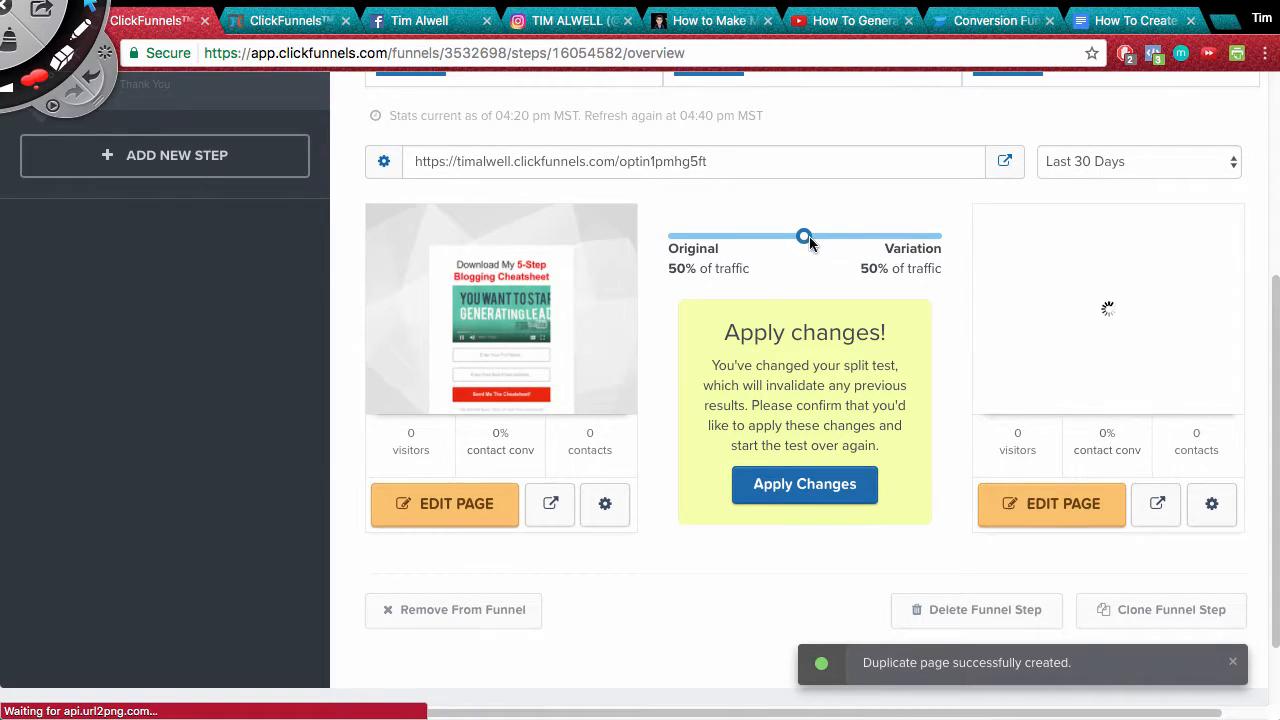
pyautogui.moveTo(1112, 303)
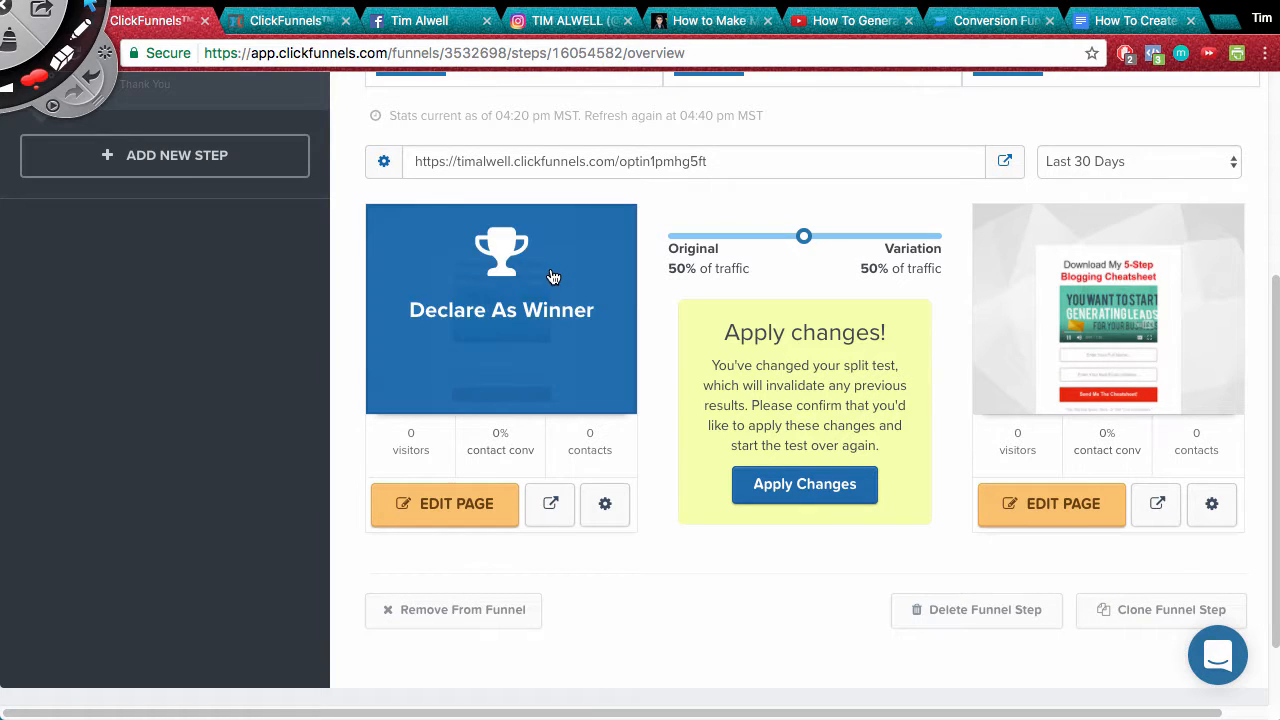
pyautogui.moveTo(1113, 405)
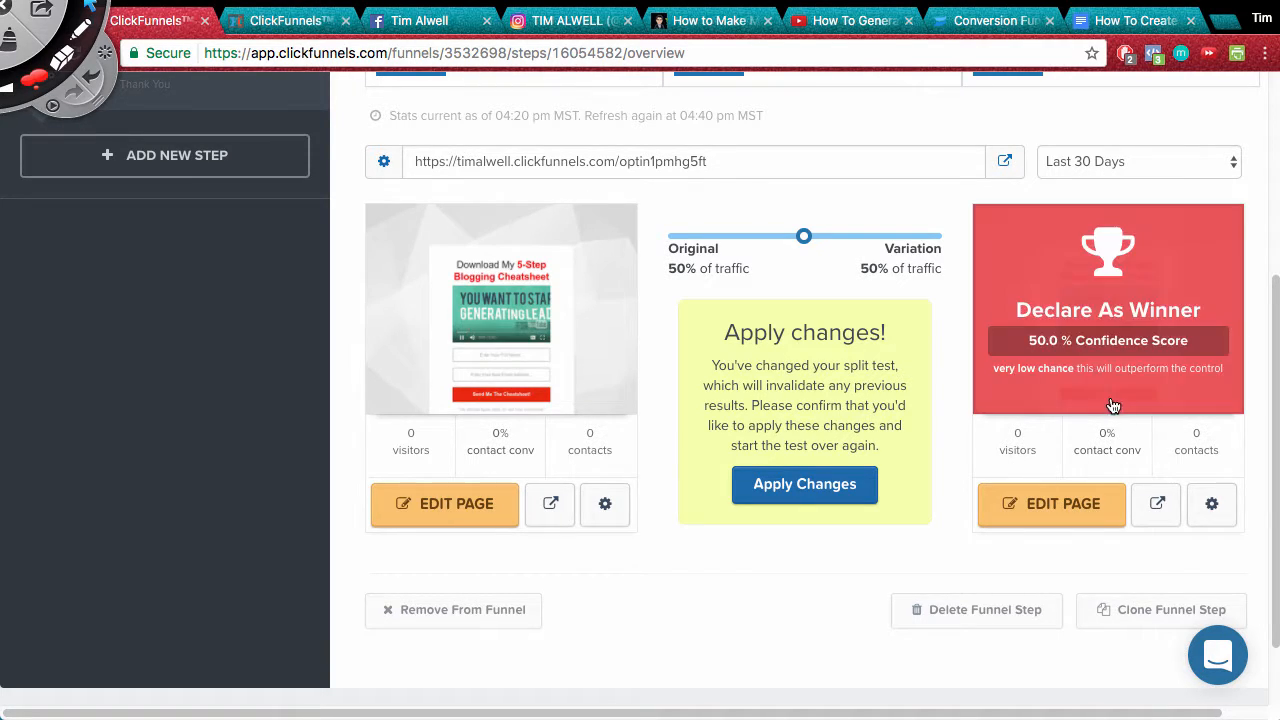
# Edit the variation page to give its optin button a green #34e50d background color, and save it
pyautogui.click(1078, 519)
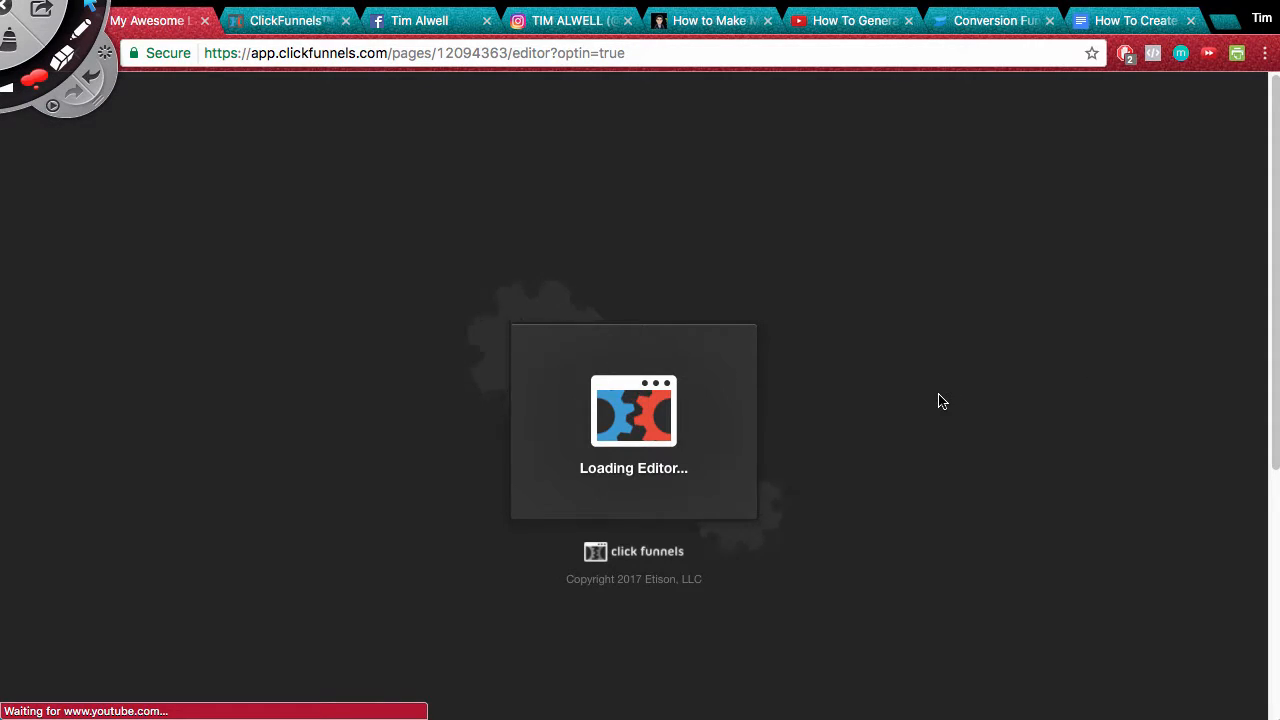
pyautogui.scroll(-3, 740, 386)
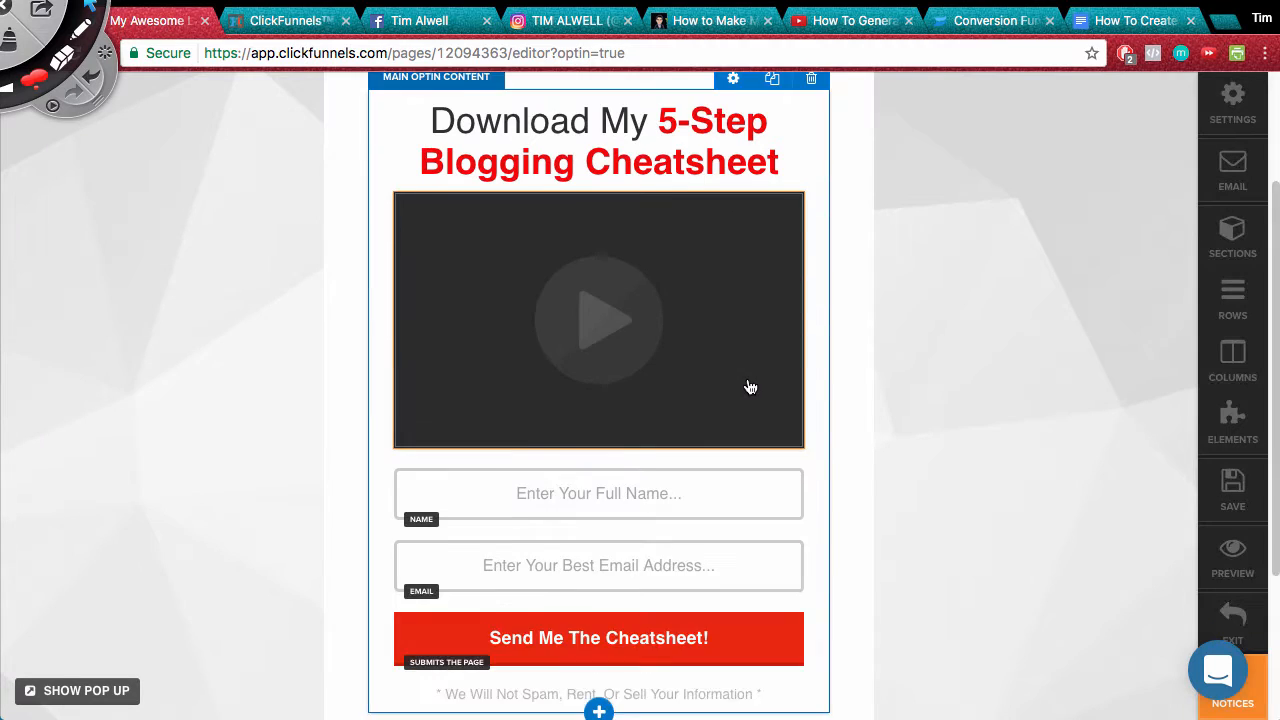
pyautogui.click(743, 466)
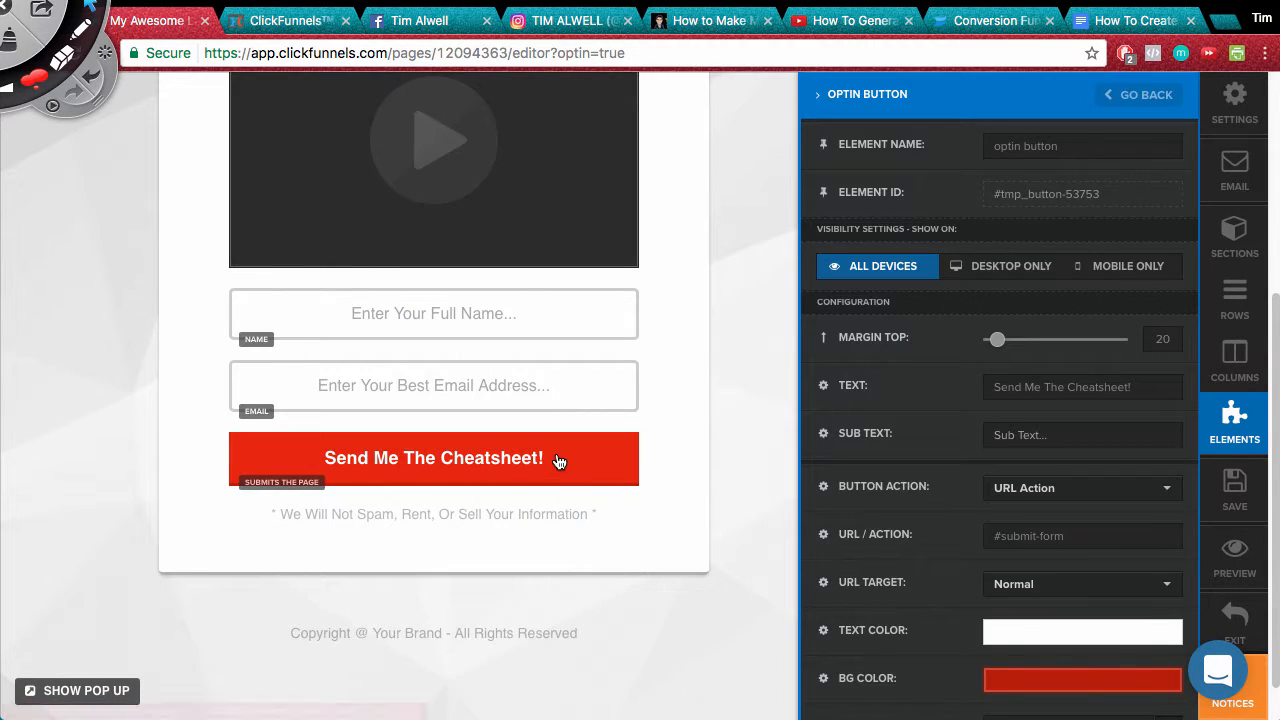
pyautogui.scroll(-5, 1095, 555)
pyautogui.scroll(6, 1003, 600)
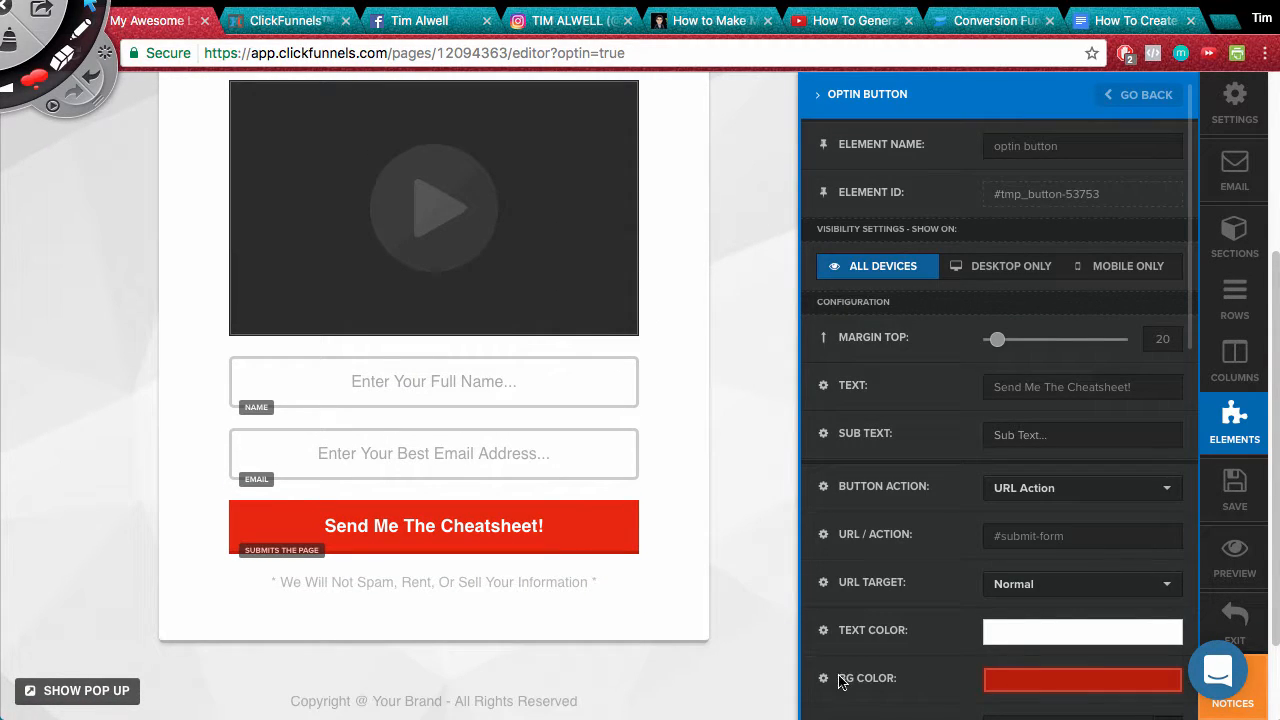
pyautogui.click(1000, 688)
pyautogui.moveTo(1161, 466); pyautogui.dragTo(1127, 456)
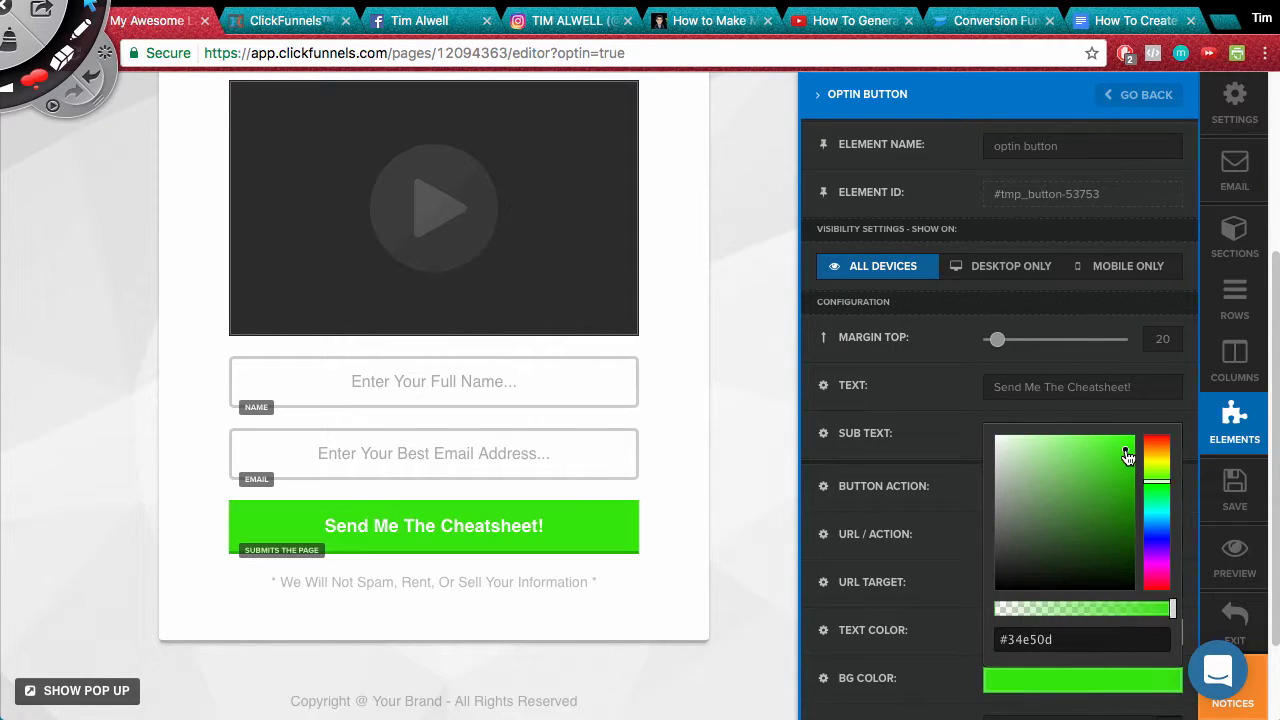
pyautogui.click(1231, 490)
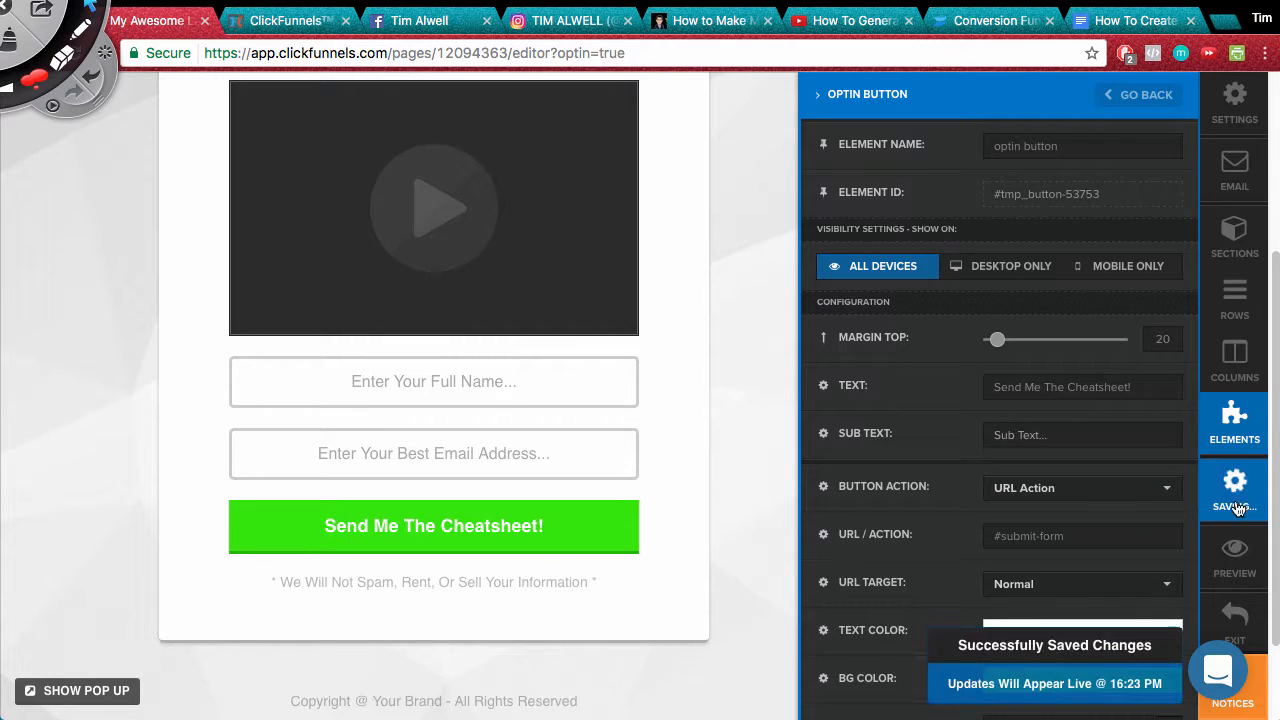
# Return to the funnel overview and start the Optin split test with traffic at 50% original and 50% variation, applying the changes
pyautogui.click(1237, 625)
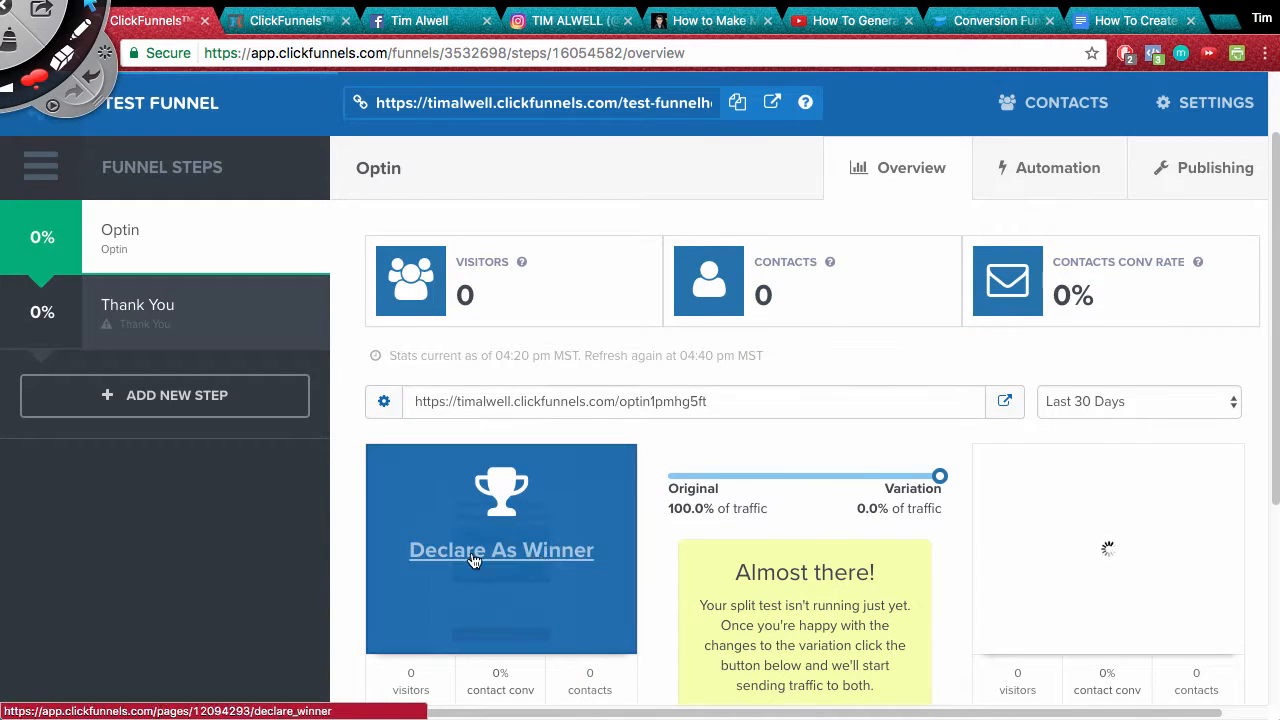
pyautogui.scroll(-3, 700, 500)
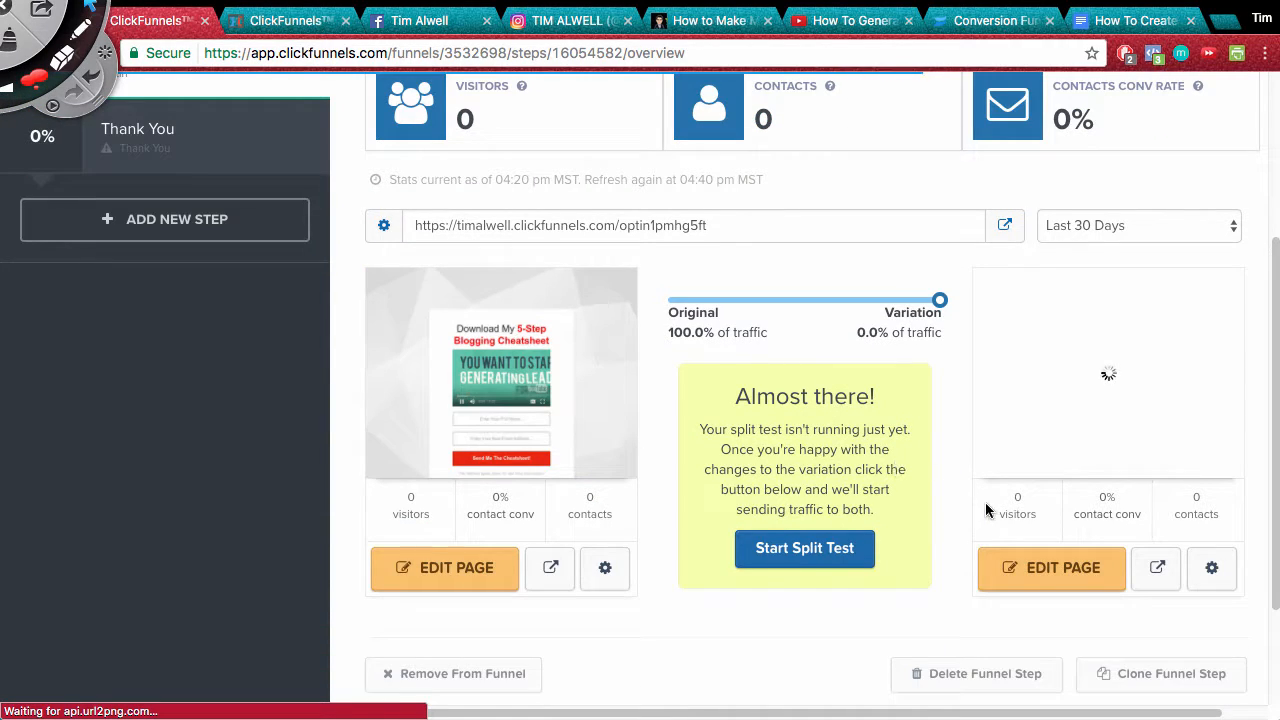
pyautogui.click(824, 548)
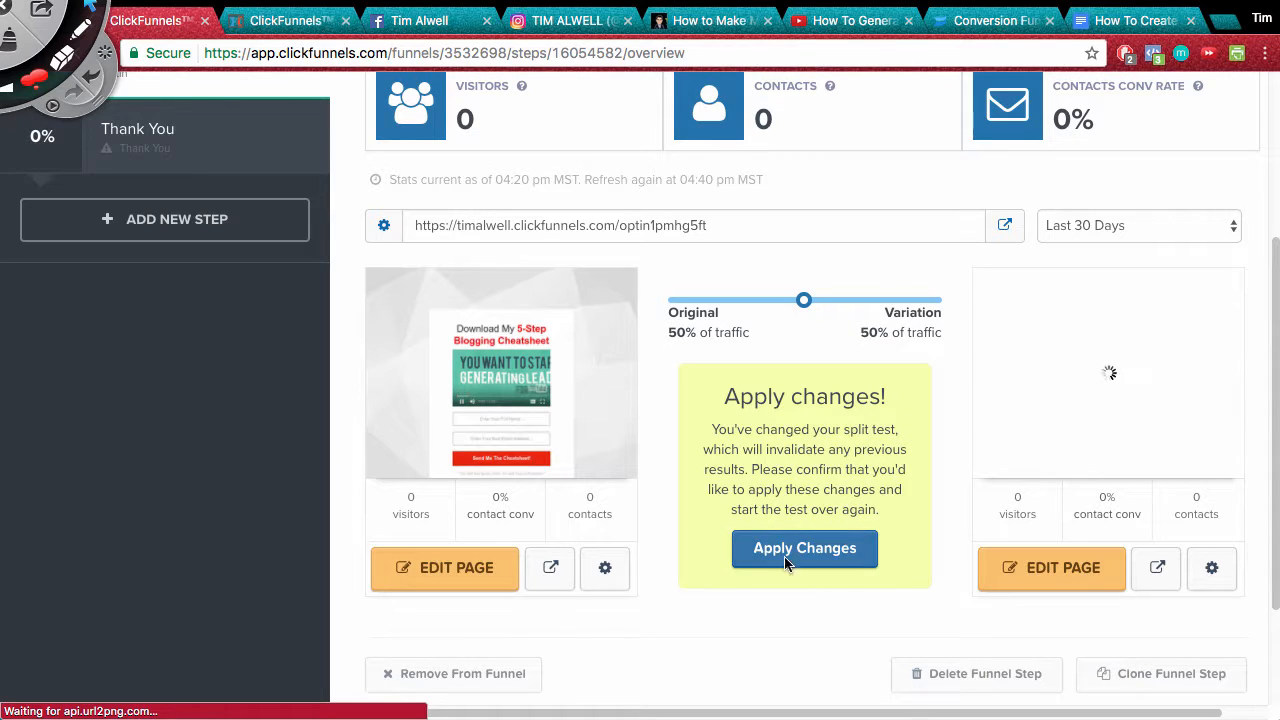
pyautogui.click(832, 556)
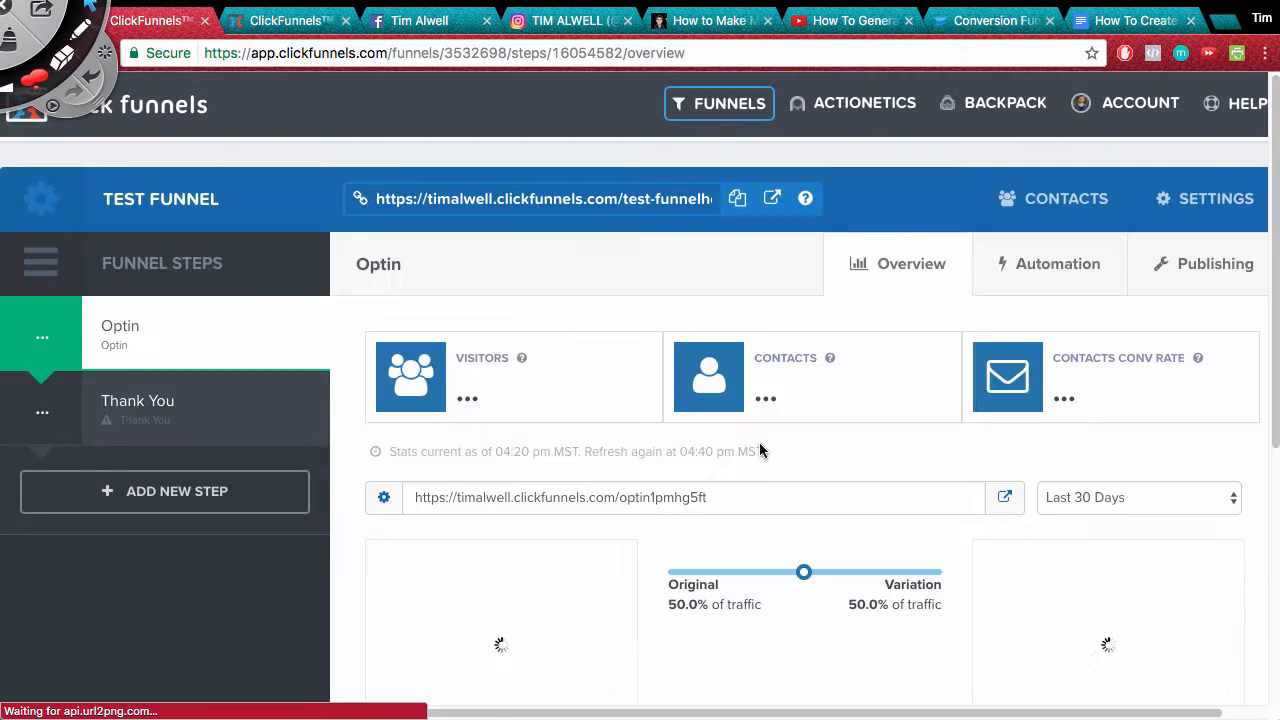
# Apply the Simple Download Page template to the Thank You funnel step and open the new page for editing
pyautogui.scroll(-2, 832, 405)
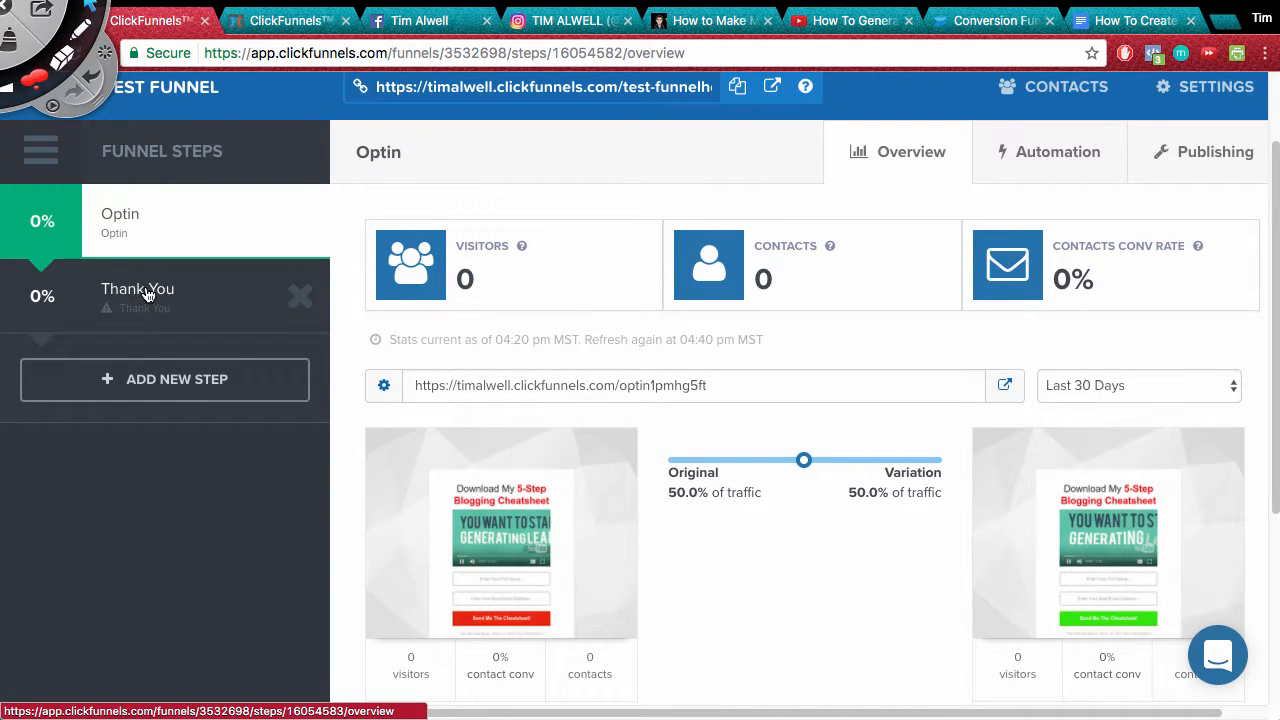
pyautogui.click(147, 293)
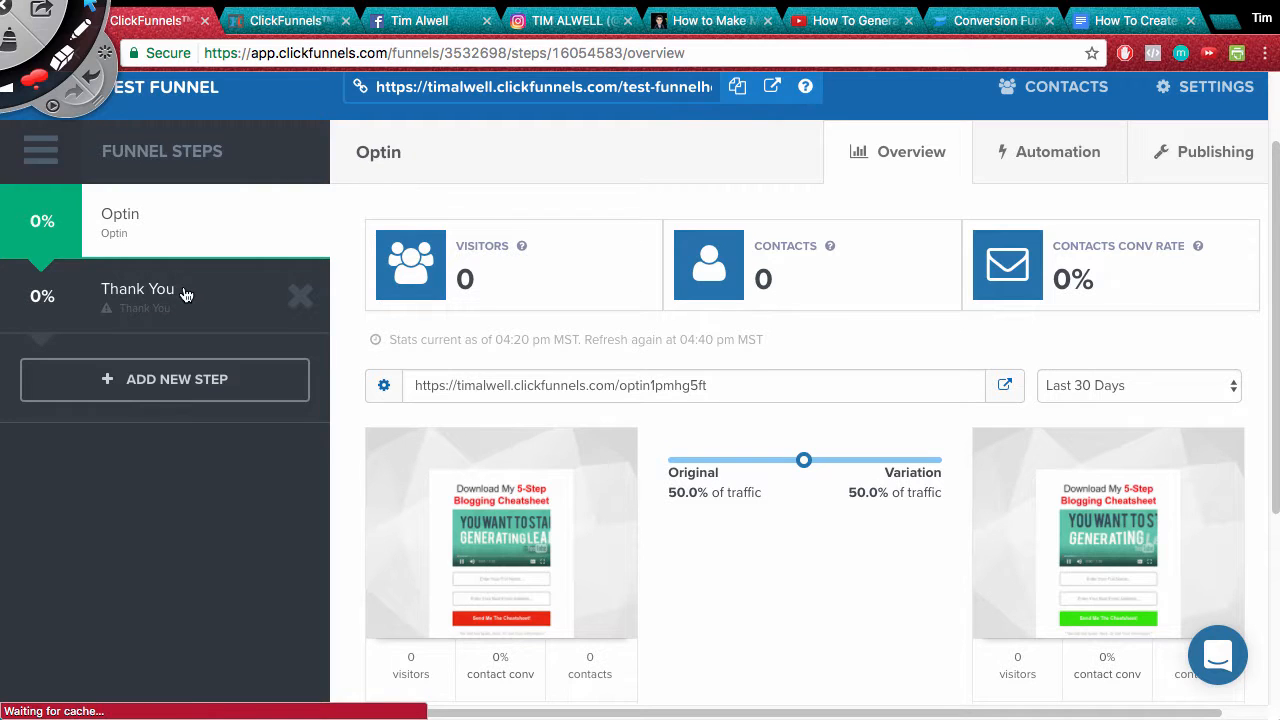
pyautogui.scroll(-4, 319, 330)
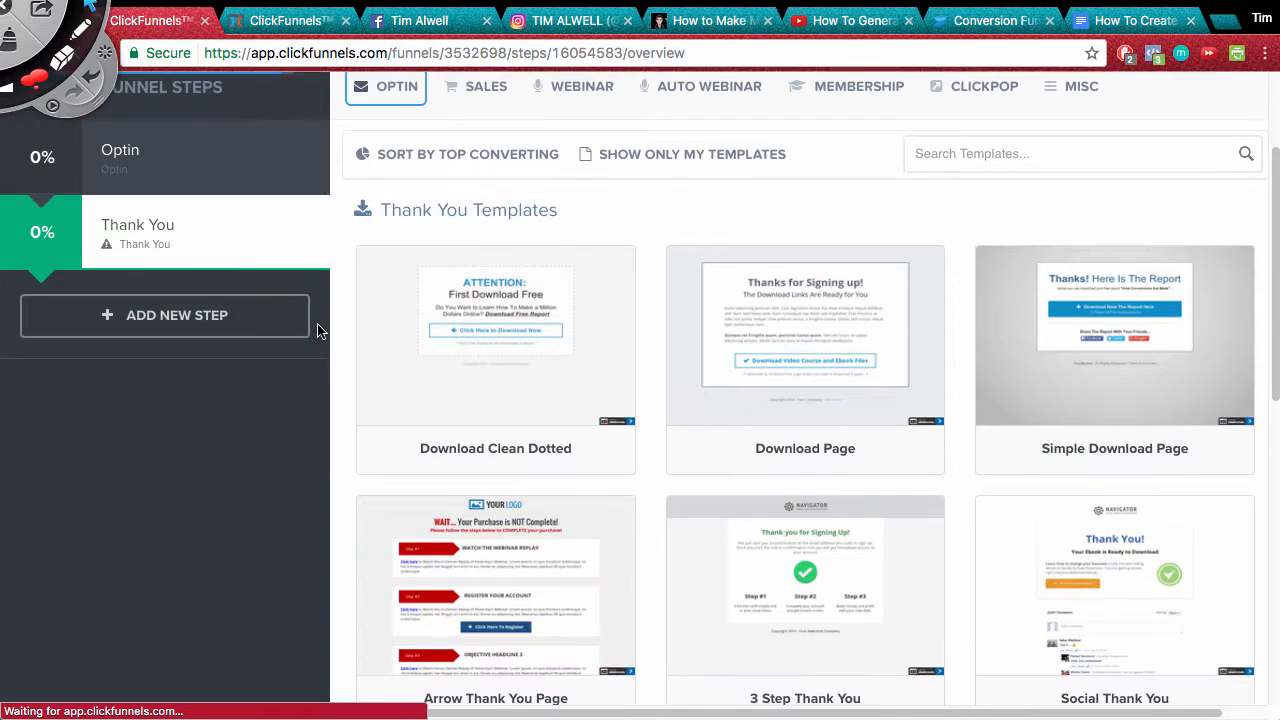
pyautogui.moveTo(626, 270)
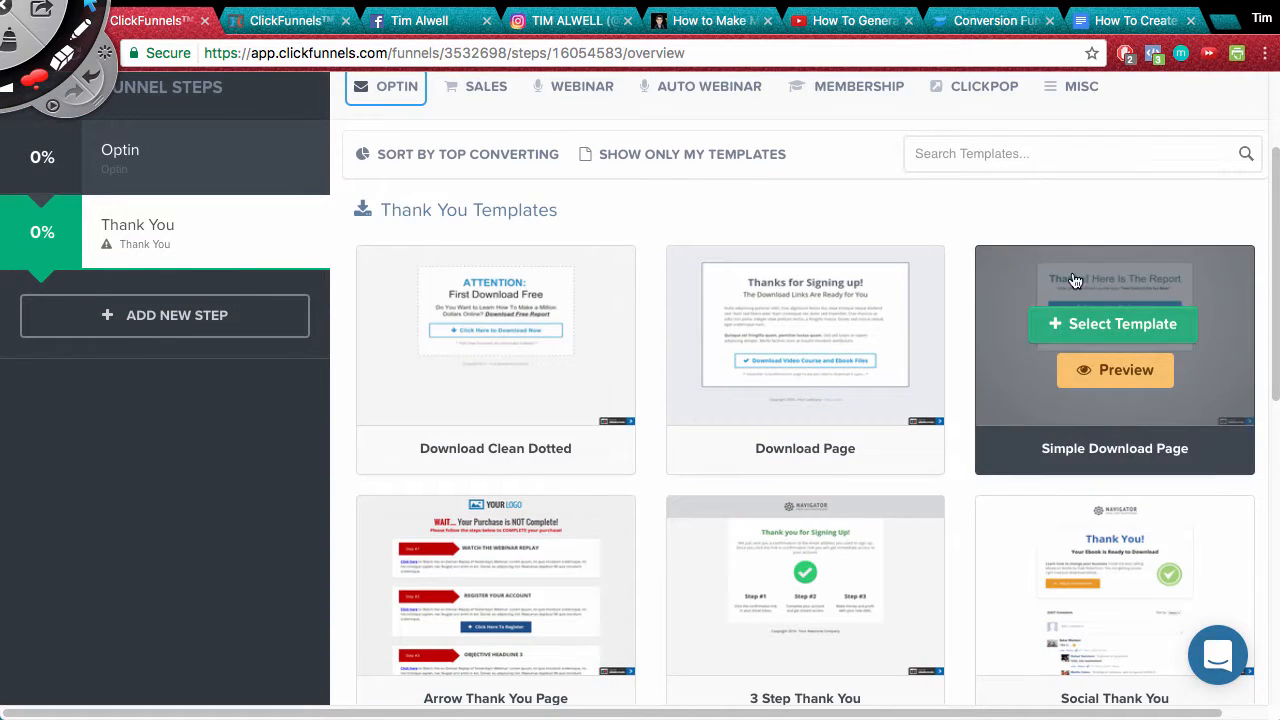
pyautogui.scroll(-2, 1057, 277)
pyautogui.moveTo(520, 502)
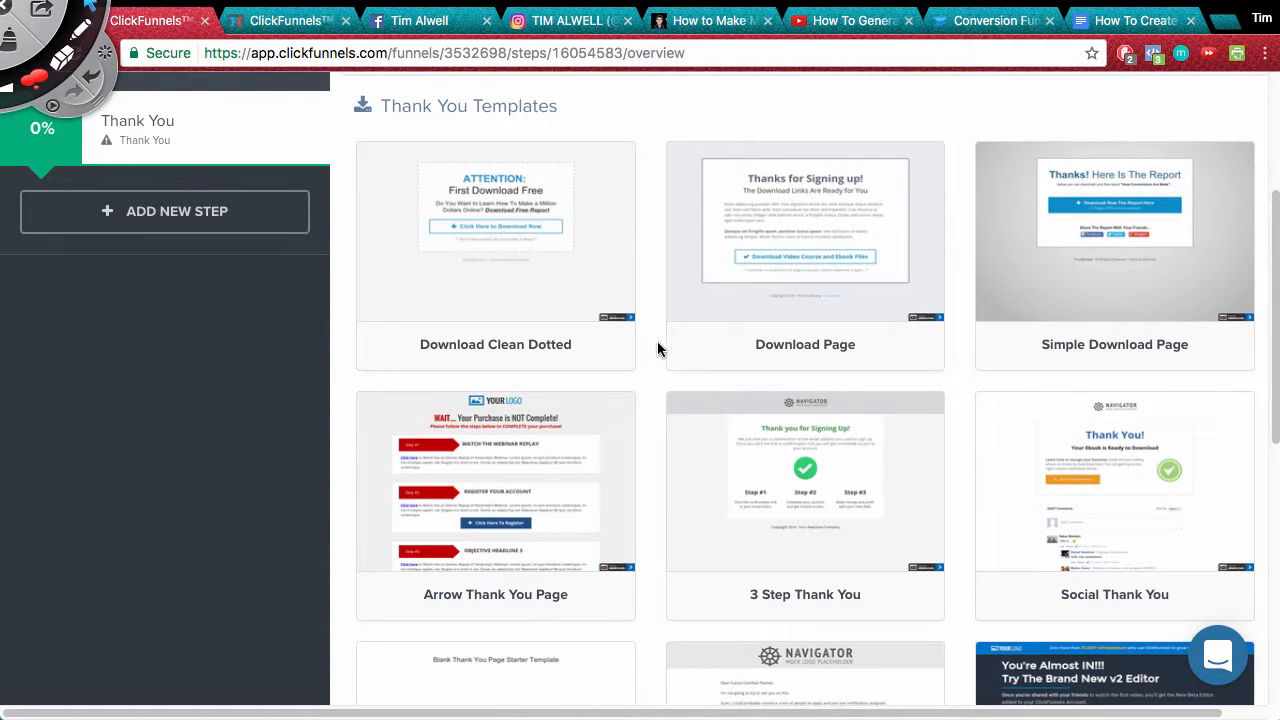
pyautogui.moveTo(771, 251)
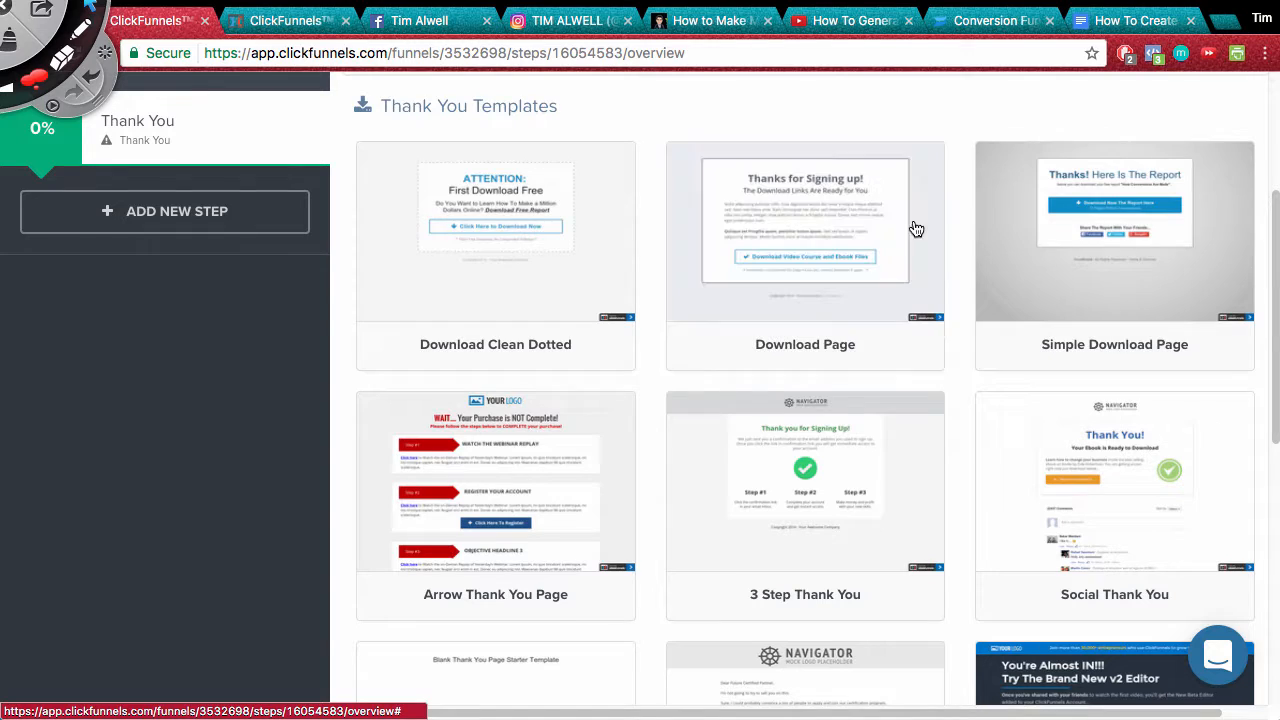
pyautogui.click(1120, 230)
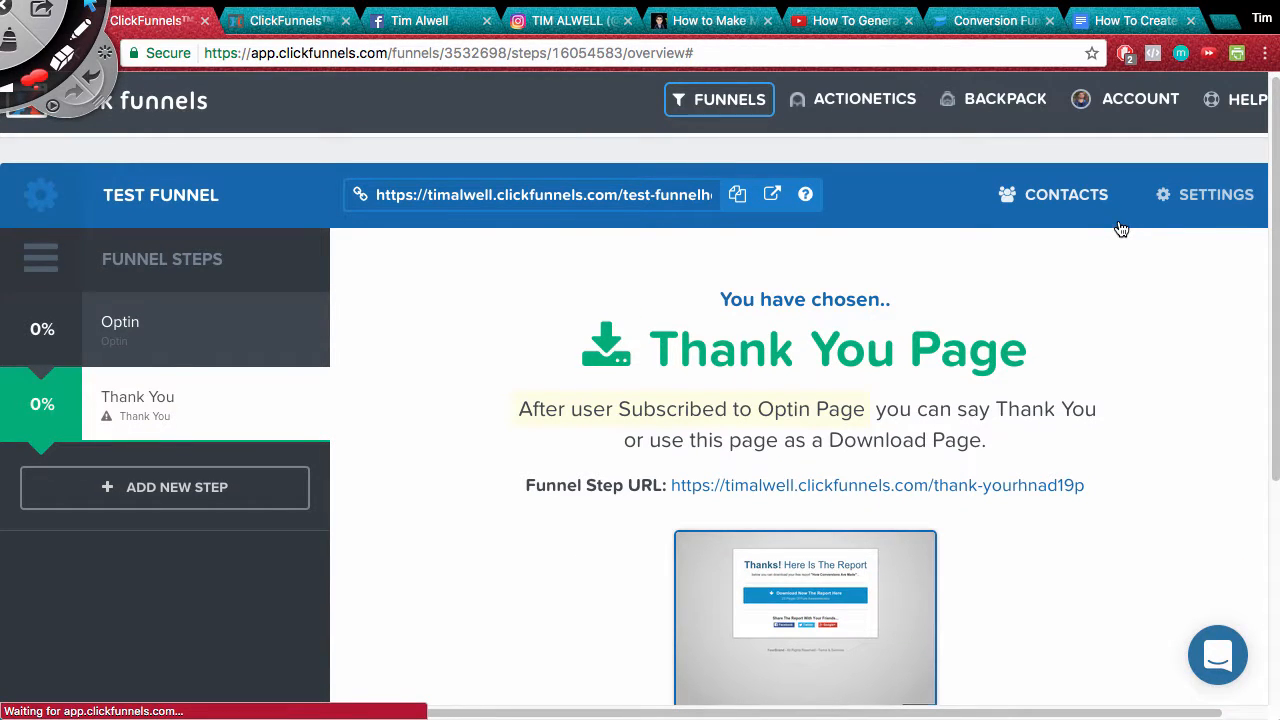
pyautogui.scroll(-1, 945, 330)
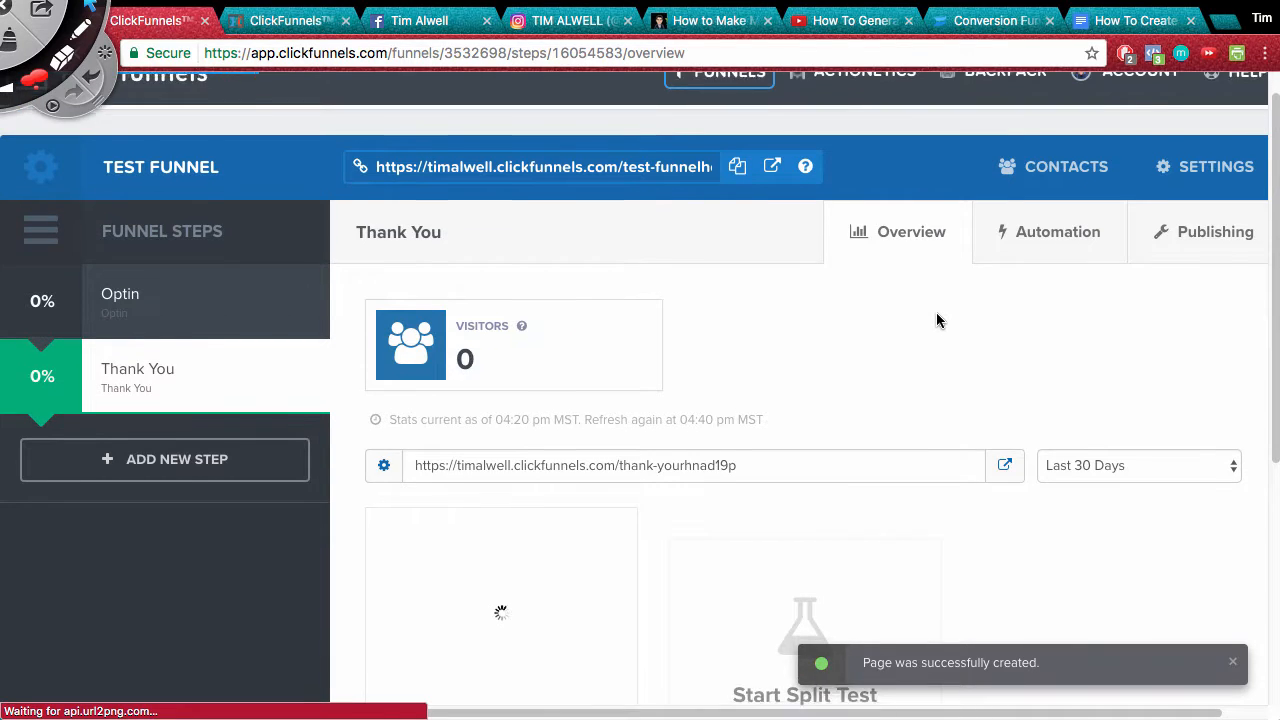
pyautogui.scroll(-4, 936, 315)
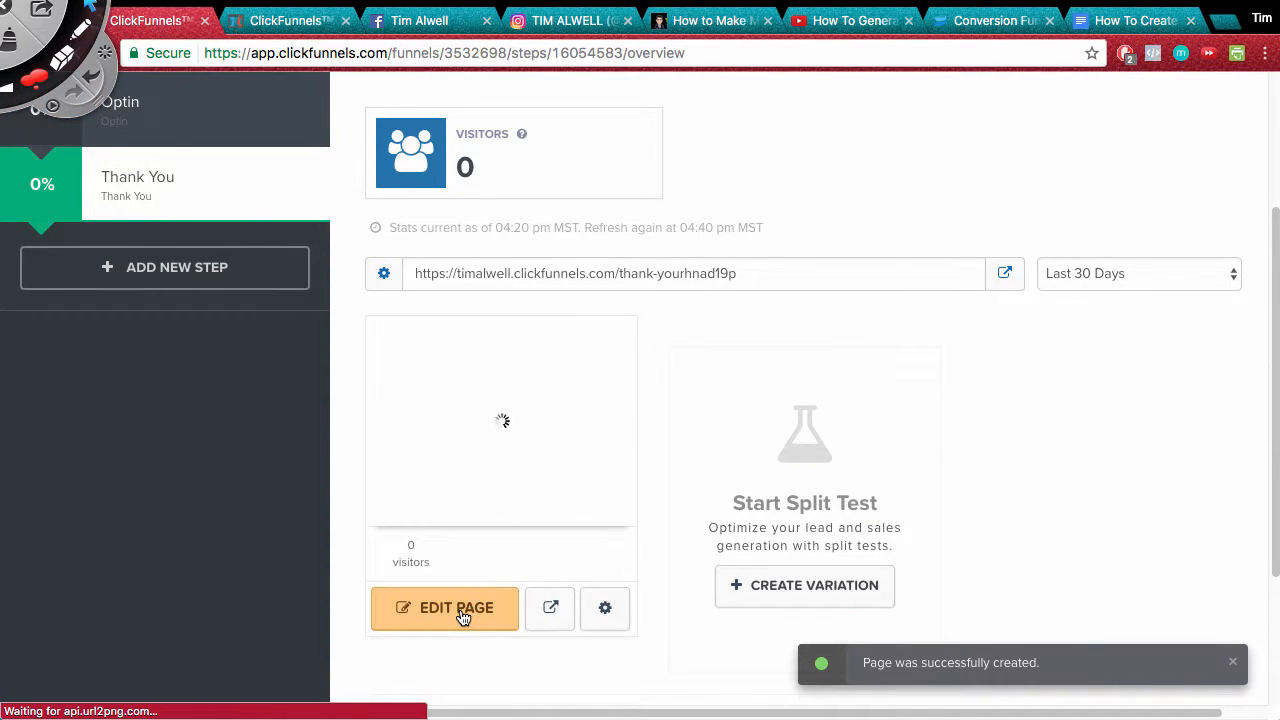
pyautogui.click(460, 612)
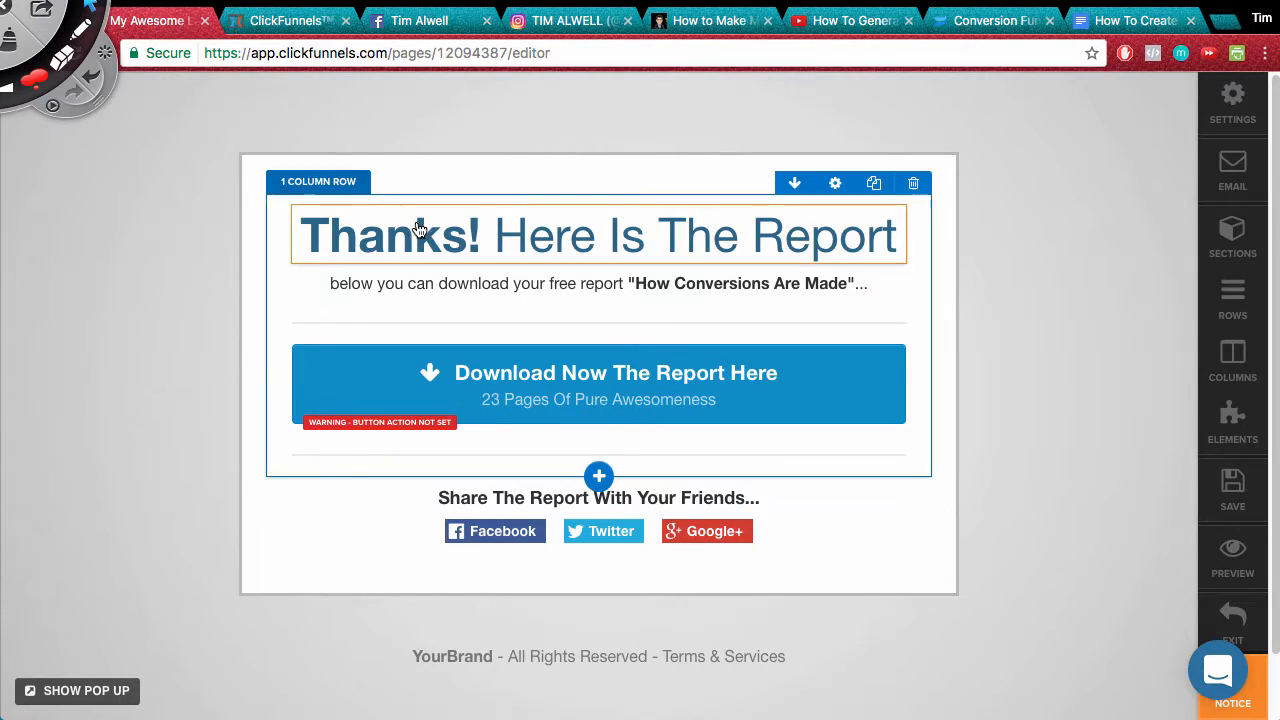
# Replace the page headline with "Thanks You For Subscribing!"
pyautogui.click(491, 236)
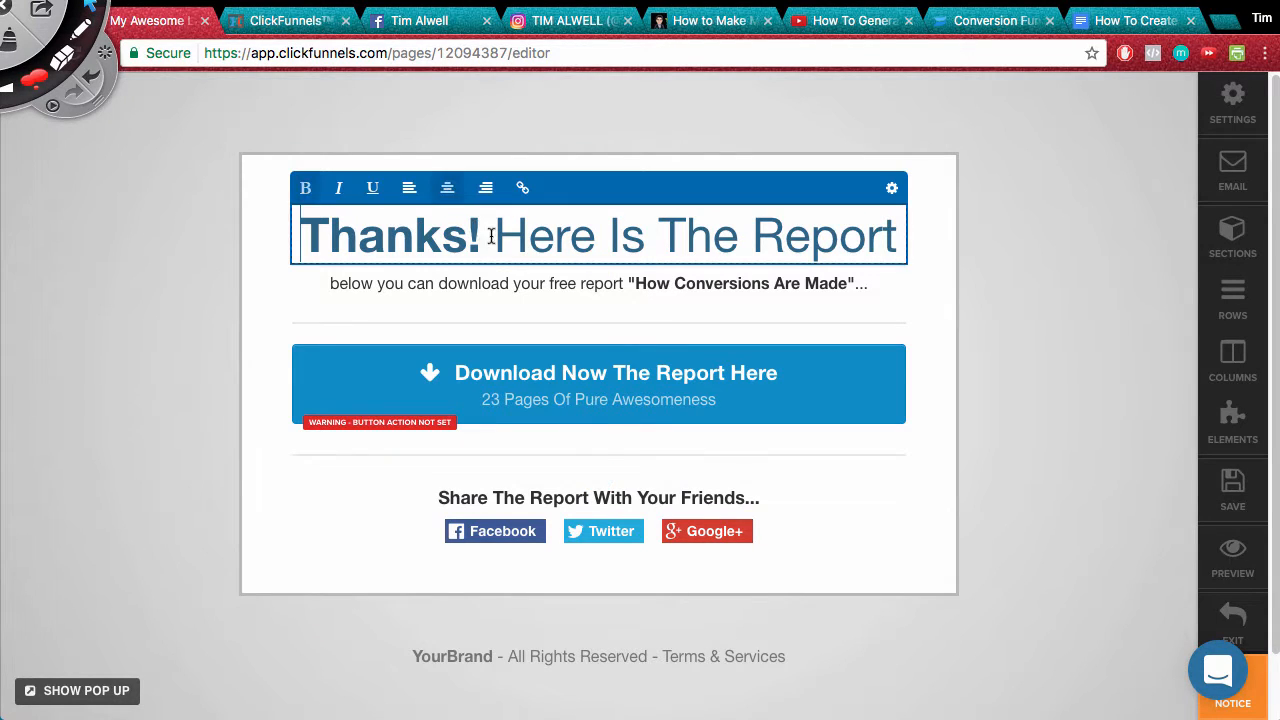
pyautogui.moveTo(482, 234); pyautogui.dragTo(896, 236)
pyautogui.press('BackSpace')
pyautogui.press('BackSpace')
pyautogui.press('BackSpace')
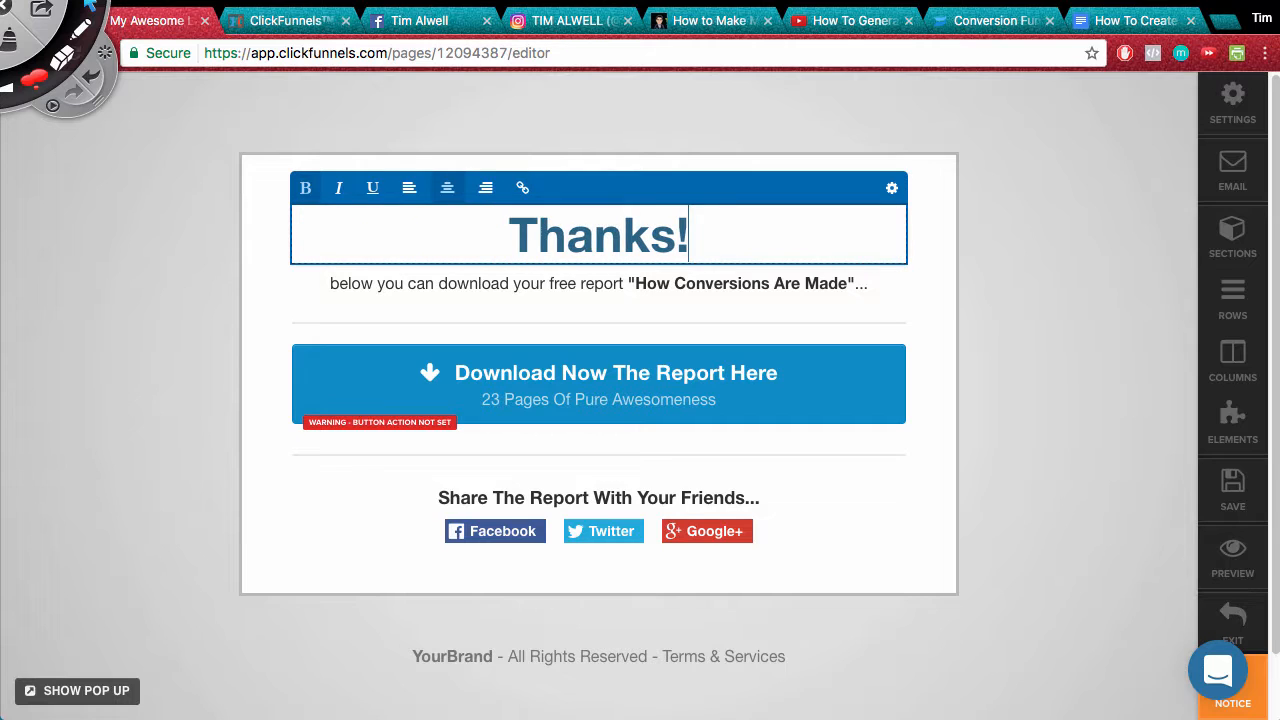
pyautogui.write('YOU FOR')
pyautogui.press('BackSpace')
pyautogui.press('BackSpace')
pyautogui.press('BackSpace')
pyautogui.press('BackSpace')
pyautogui.press('BackSpace')
pyautogui.press('BackSpace')
pyautogui.press('BackSpace')
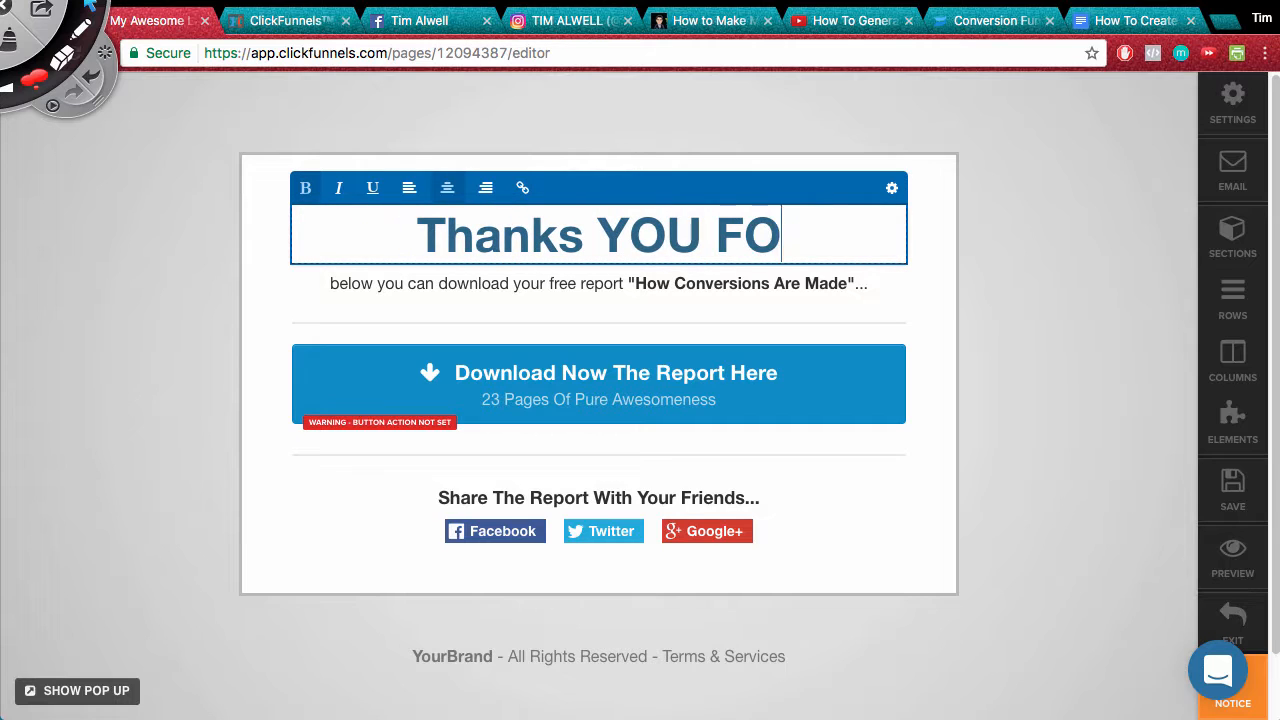
pyautogui.write('pou')
pyautogui.press('BackSpace')
pyautogui.press('BackSpace')
pyautogui.press('BackSpace')
pyautogui.press('BackSpace')
pyautogui.press('BackSpace')
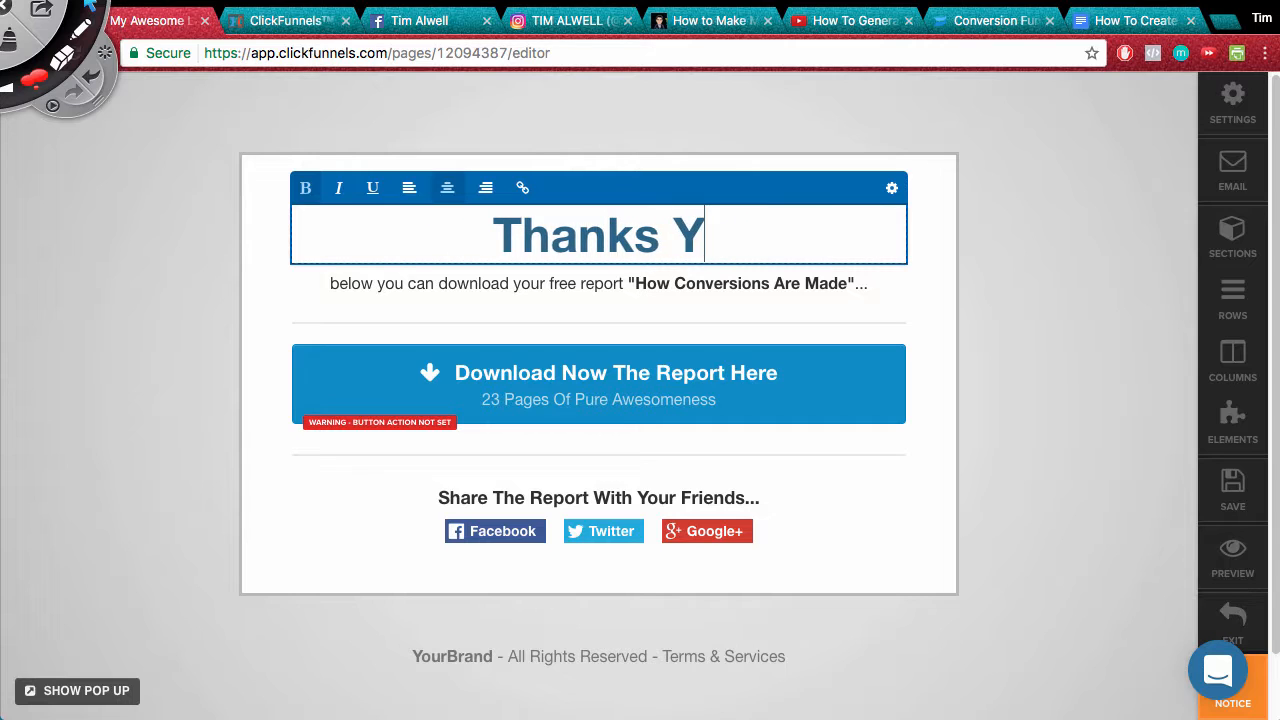
pyautogui.write('You For Subscri i')
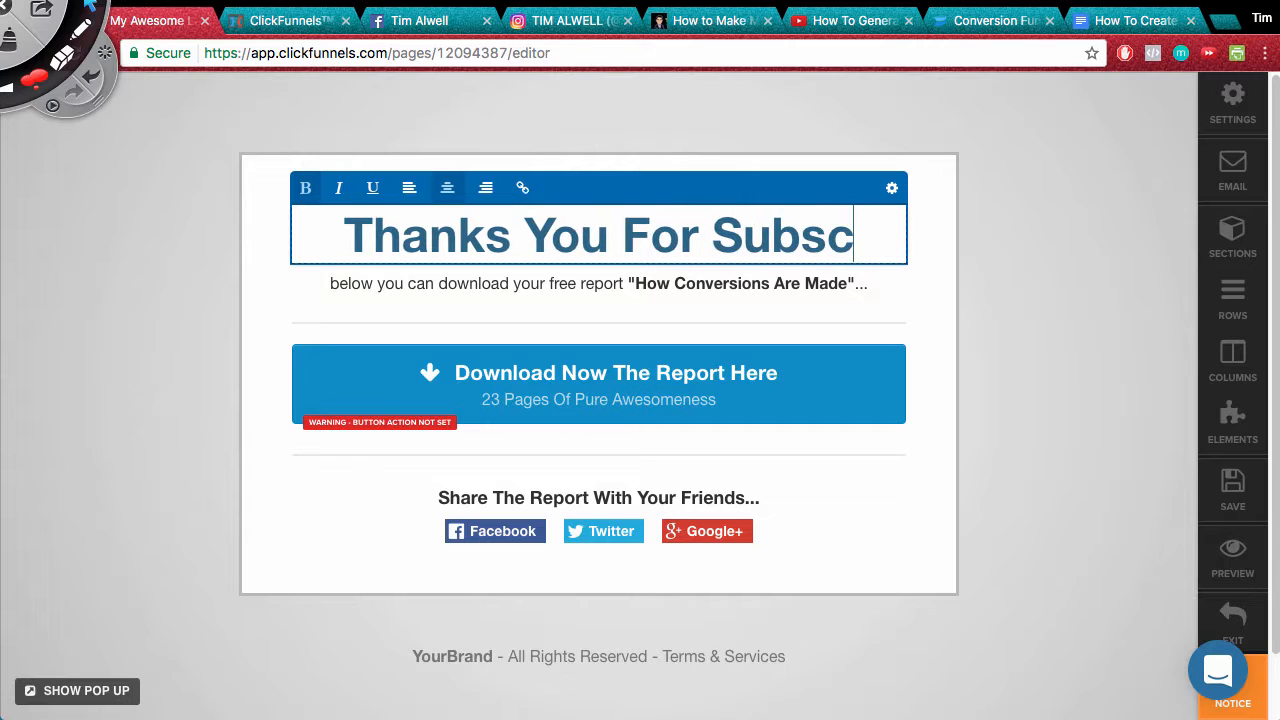
pyautogui.press('BackSpace')
pyautogui.press('BackSpace')
pyautogui.write('bing!')
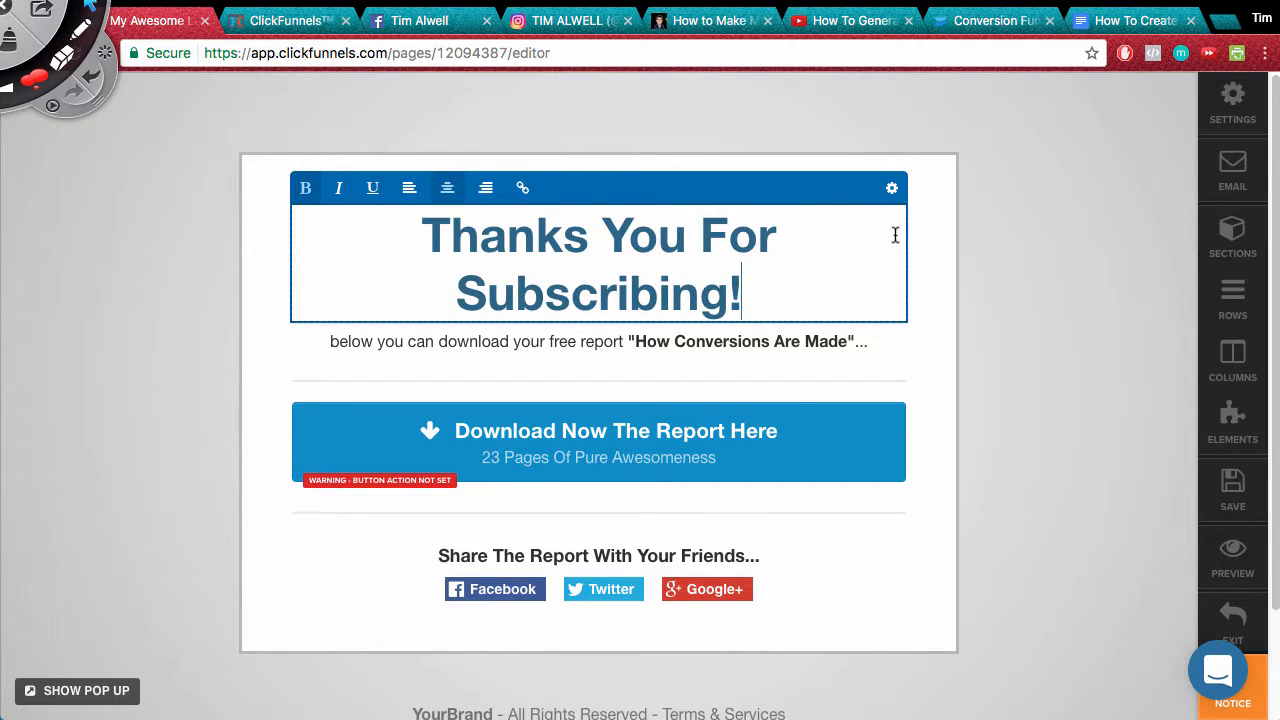
# Replace the text below the headline with "Check Your Email Inbox Now To Receive Your Free", correcting the spelling of "Receive"
pyautogui.click(768, 342)
pyautogui.hotkey('ctrl', 'a')
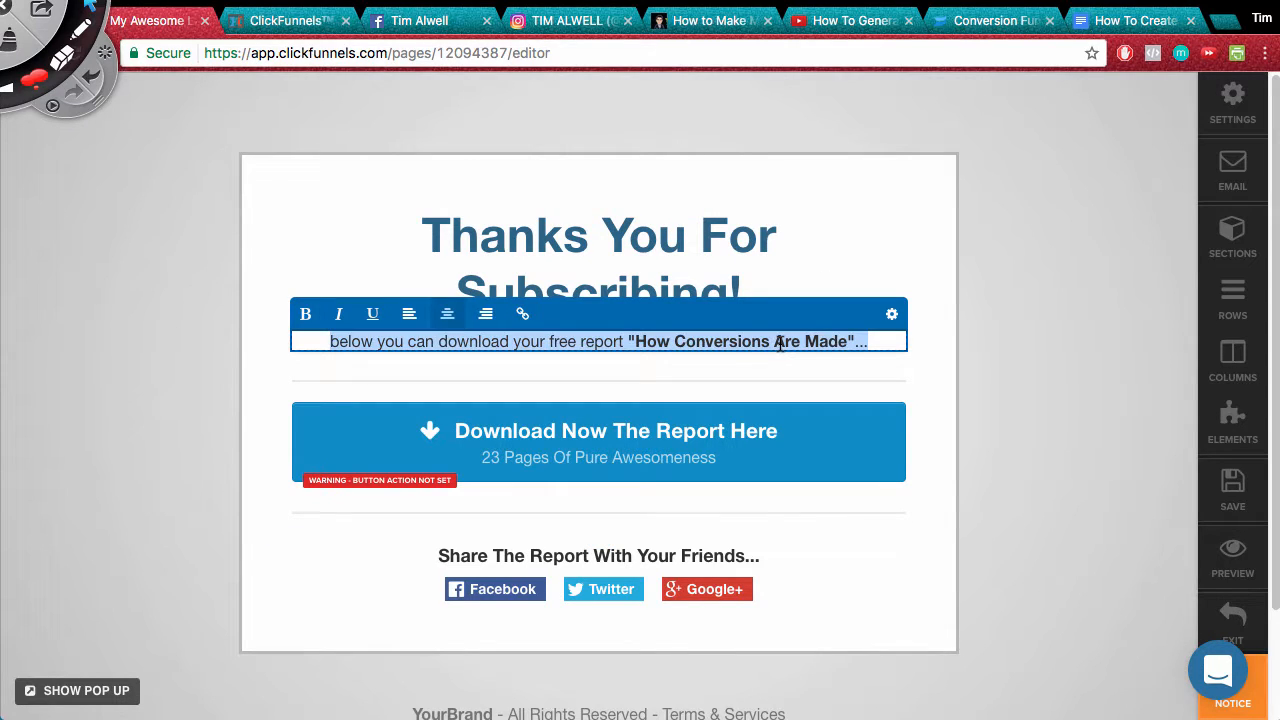
pyautogui.write('Check Your Email ')
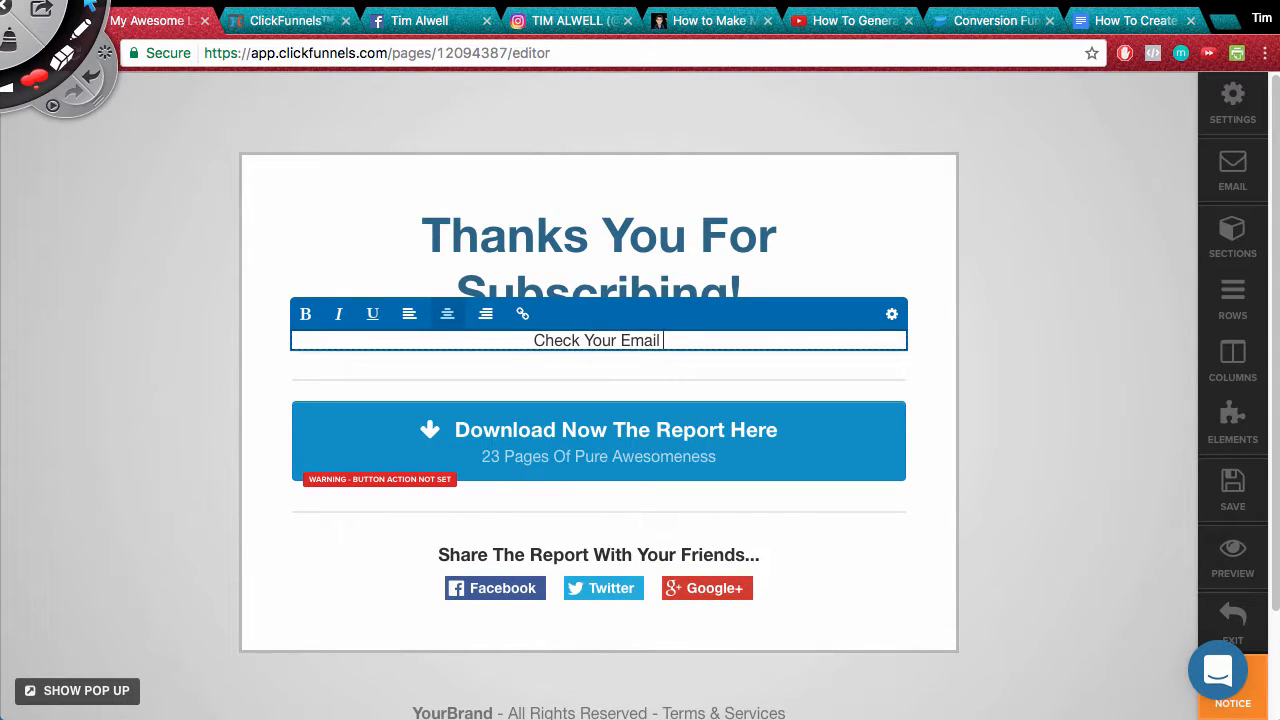
pyautogui.write('Inbox Now TO R')
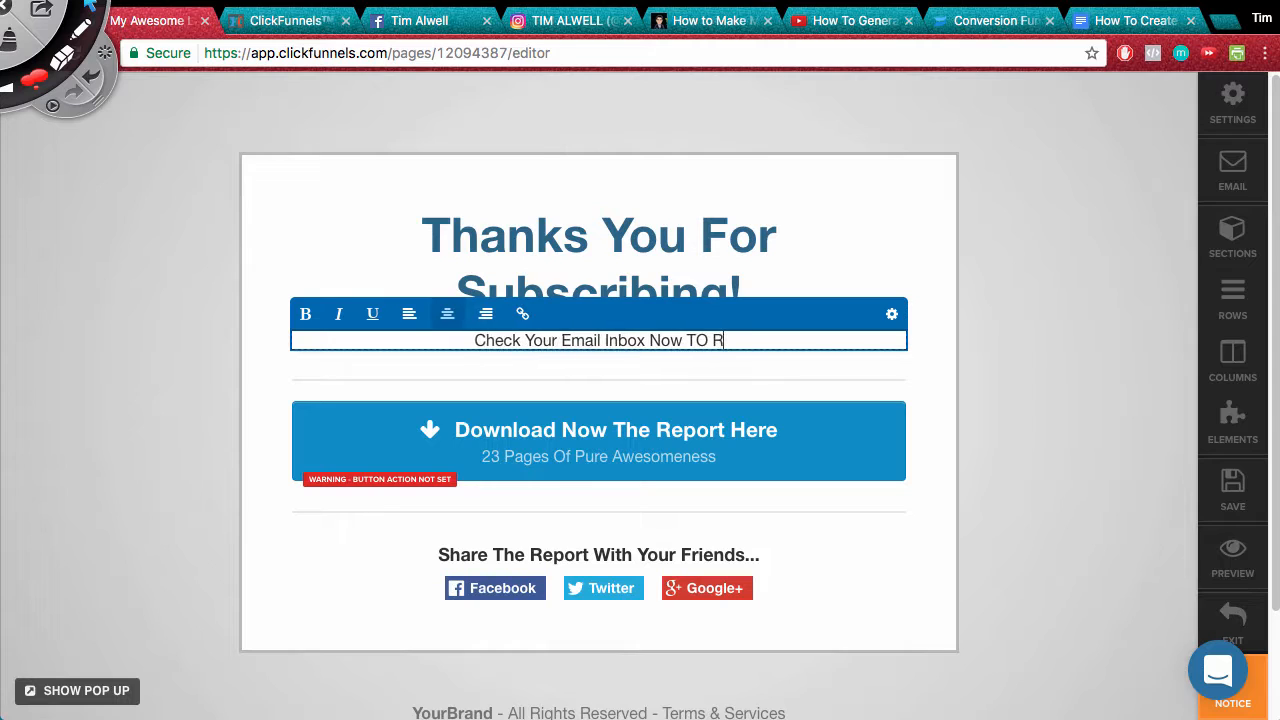
pyautogui.press('BackSpace')
pyautogui.press('BackSpace')
pyautogui.press('BackSpace')
pyautogui.write('o Recieve Your Free')
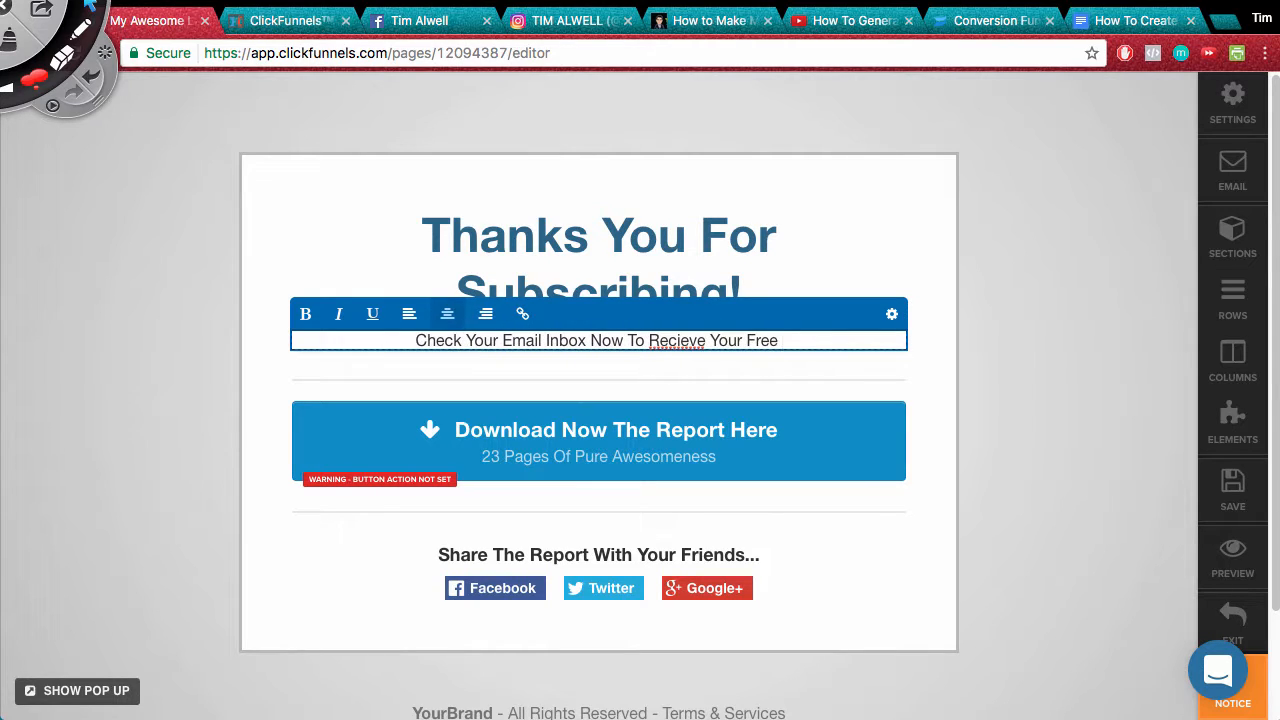
pyautogui.rightClick(698, 343)
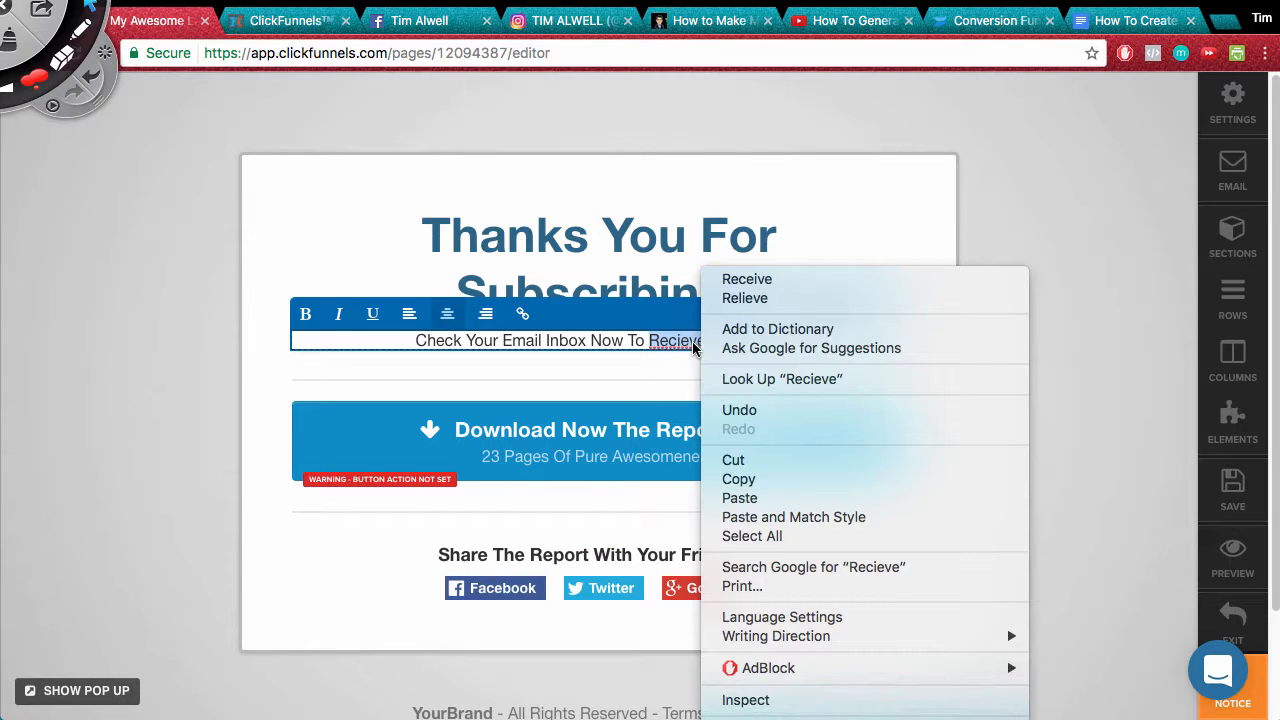
pyautogui.click(750, 279)
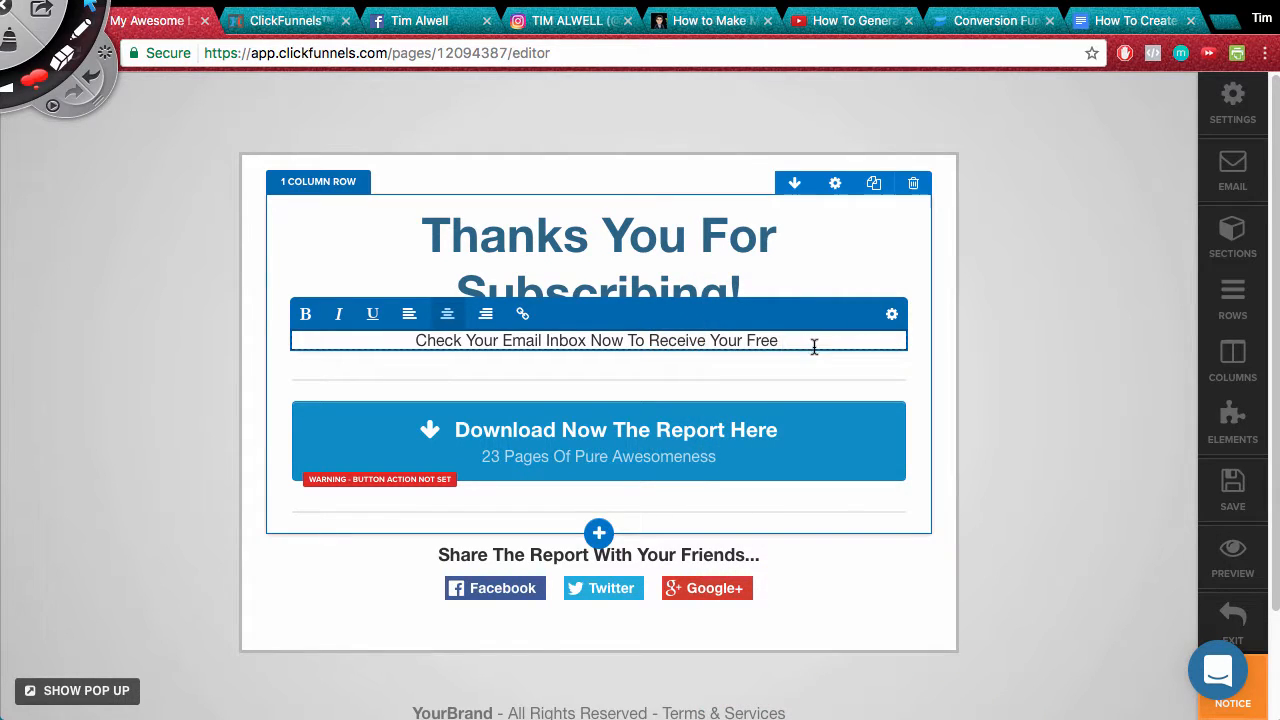
# Complete the line below the headline by adding "5-Step Blogging Cheatsheet!" after "Your Free"
pyautogui.click(814, 345)
pyautogui.write('[OFFER]')
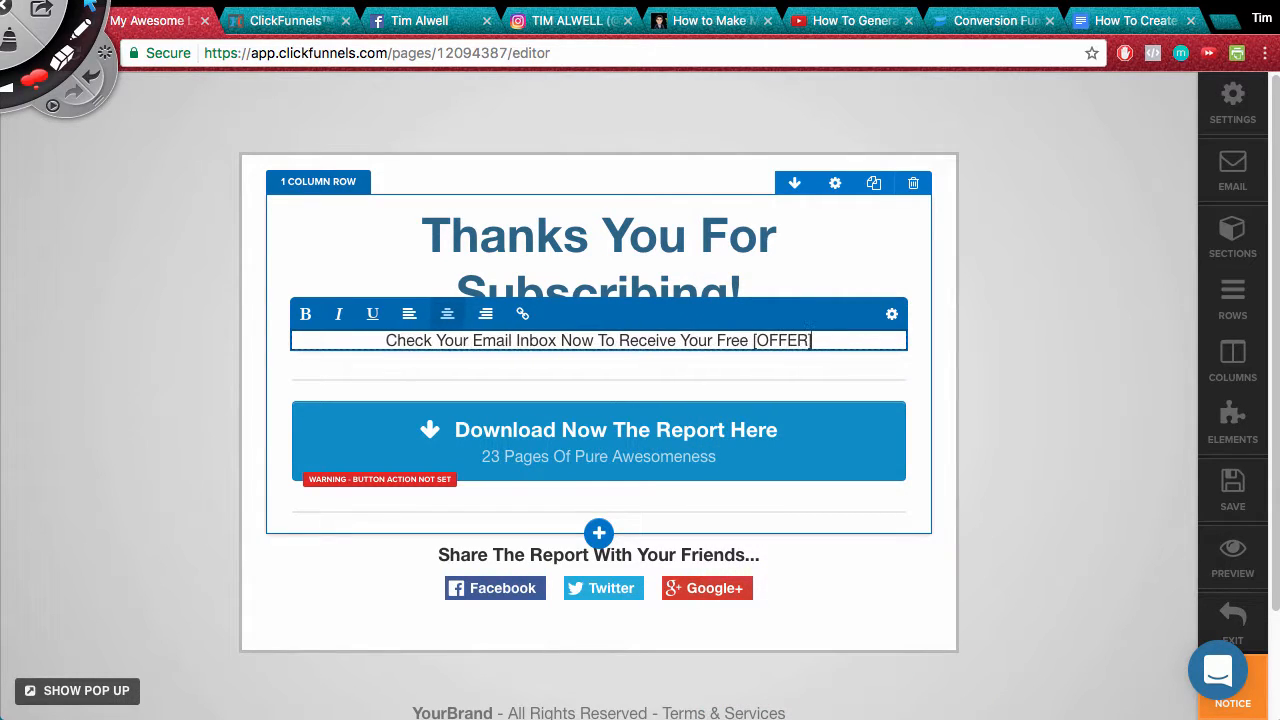
pyautogui.press('BackSpace')
pyautogui.press('BackSpace')
pyautogui.press('BackSpace')
pyautogui.press('BackSpace')
pyautogui.press('BackSpace')
pyautogui.press('BackSpace')
pyautogui.press('BackSpace')
pyautogui.write('5-St')
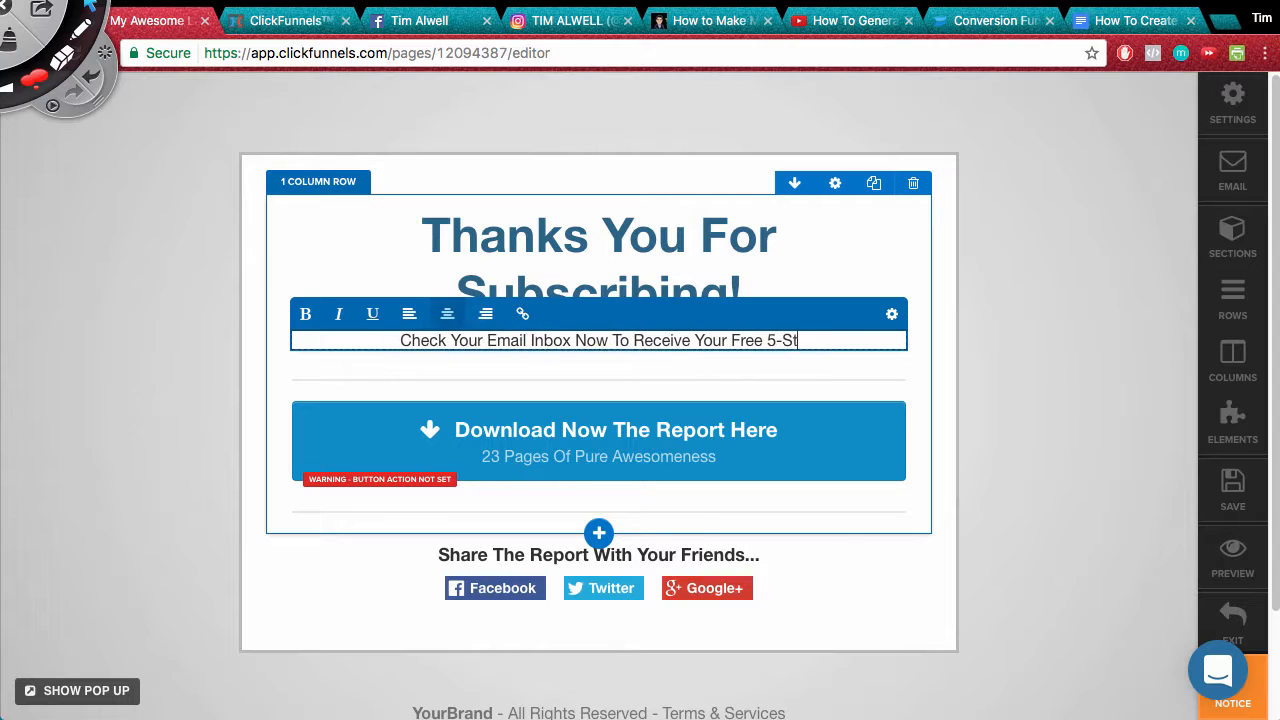
pyautogui.write('ep Blogging Cheatsheet!')
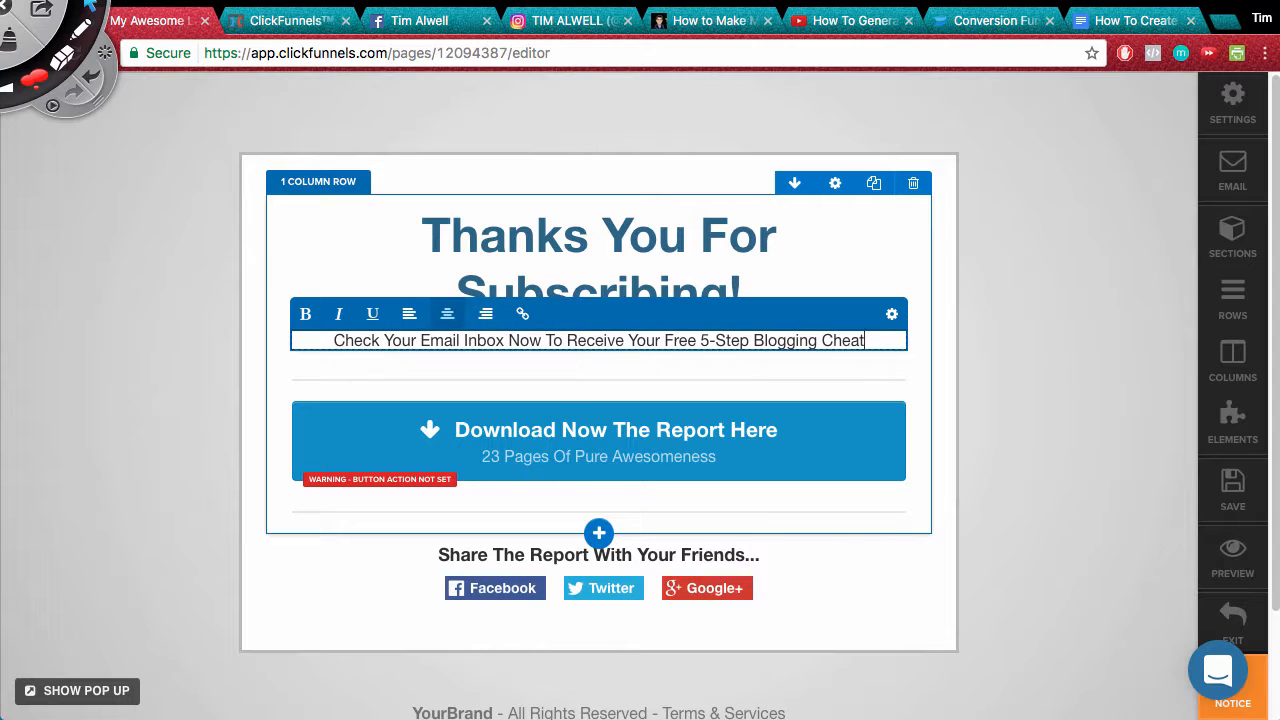
pyautogui.click(524, 497)
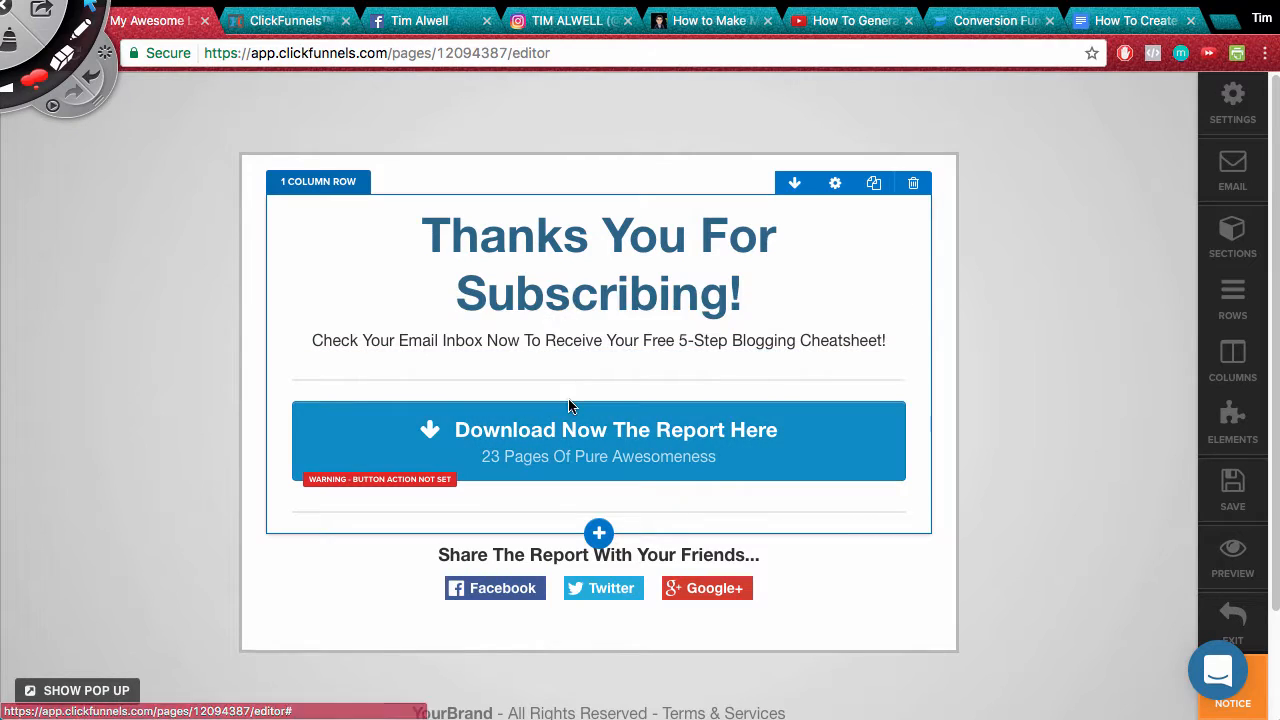
# Add a video element directly below the "Check Your Email Inbox" line
pyautogui.click(605, 347)
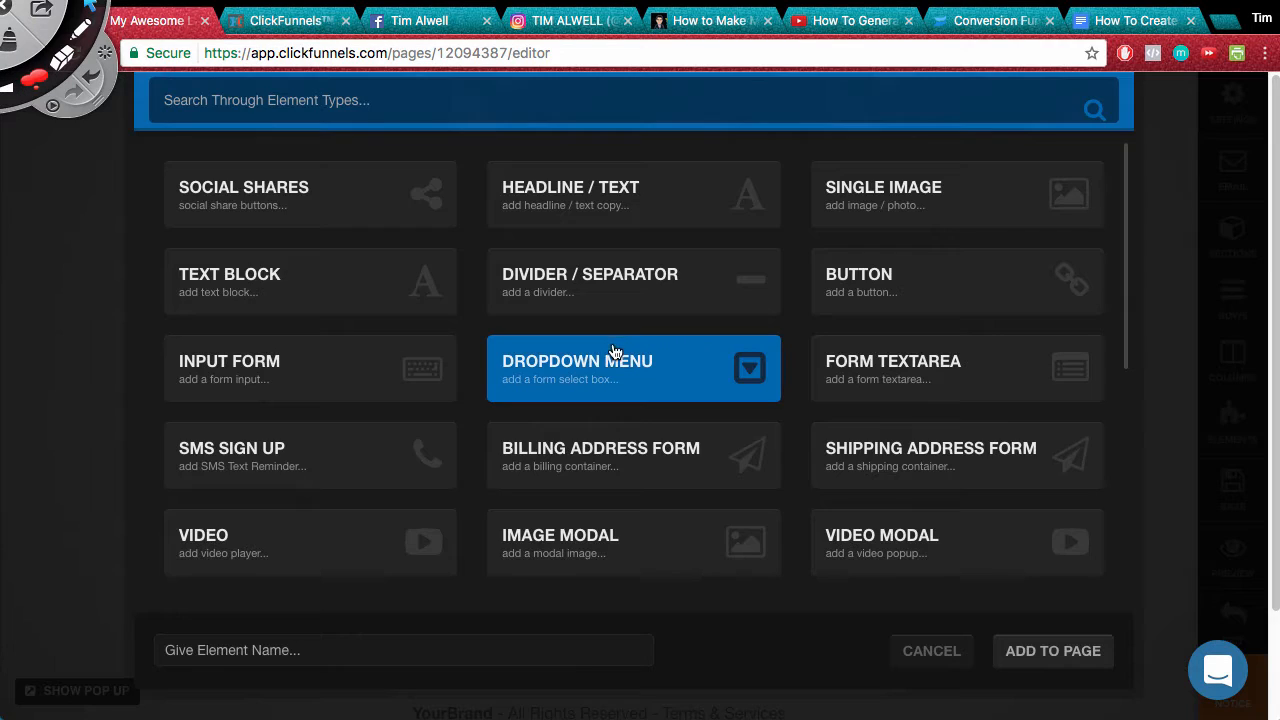
pyautogui.click(318, 553)
pyautogui.click(1056, 650)
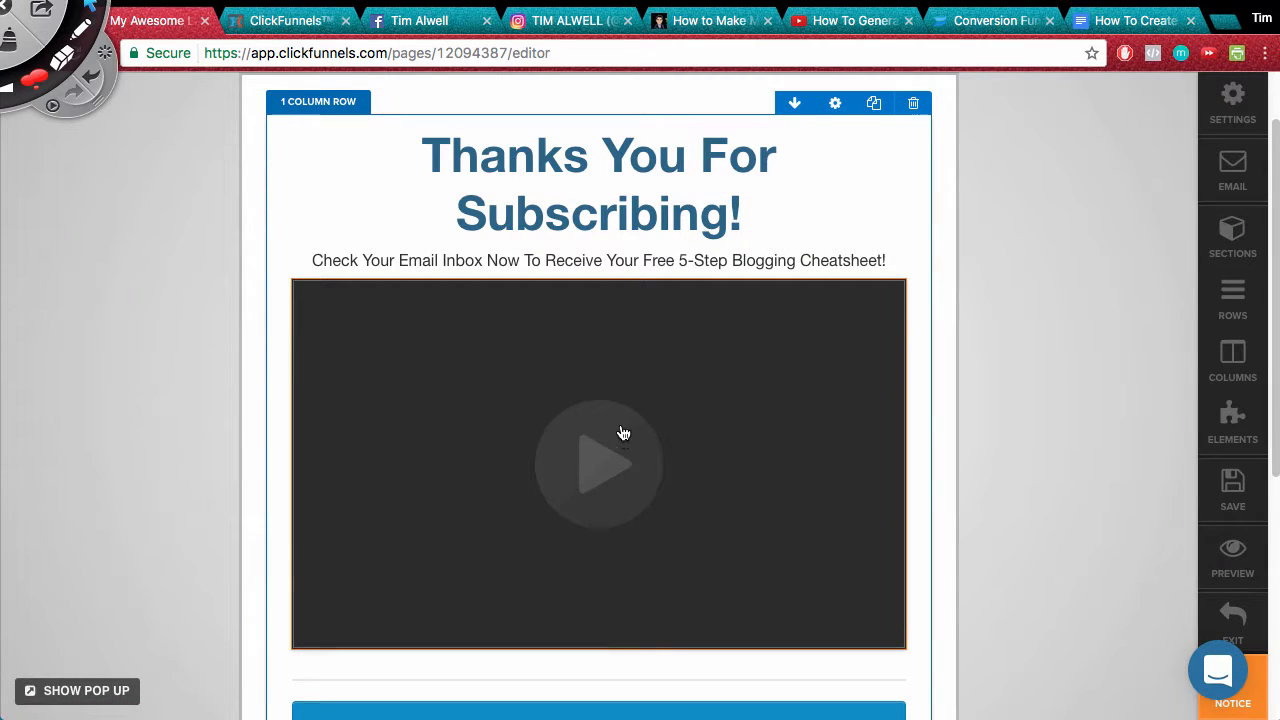
# Delete the "Download Now The Report Here" button below the video and confirm the removal
pyautogui.scroll(-2, 623, 432)
pyautogui.scroll(-3, 684, 384)
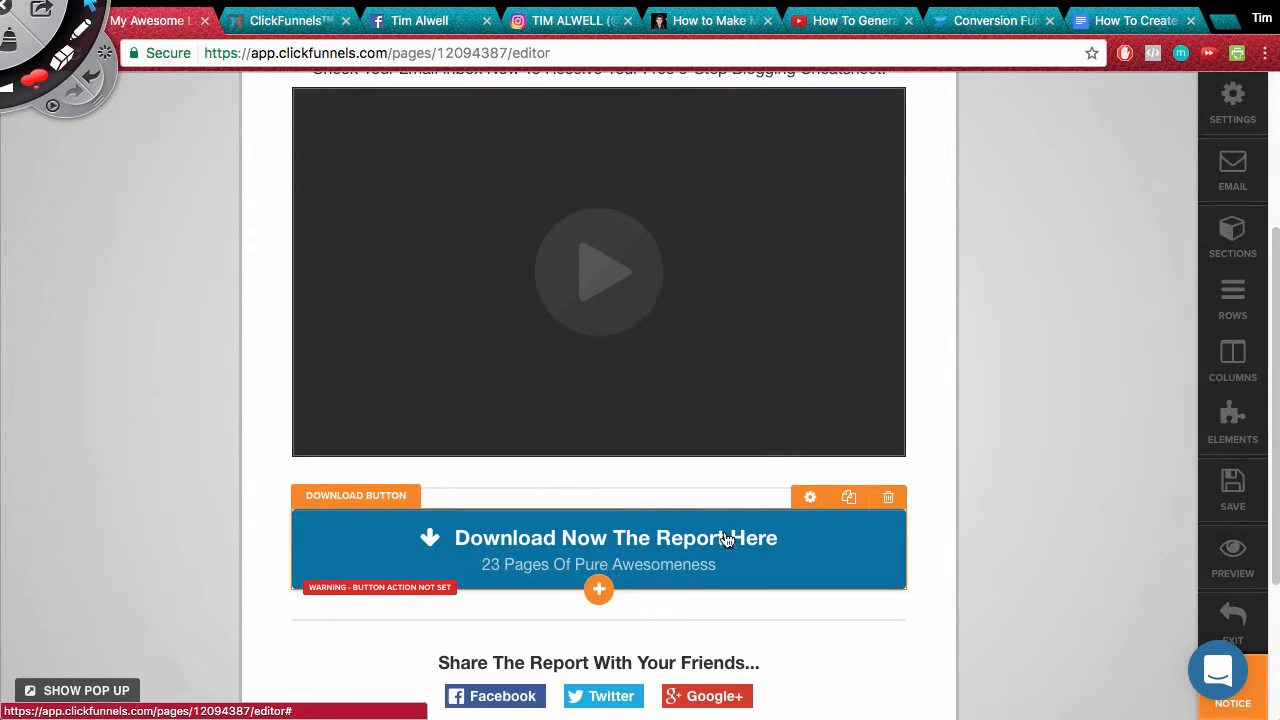
pyautogui.click(888, 498)
pyautogui.click(846, 288)
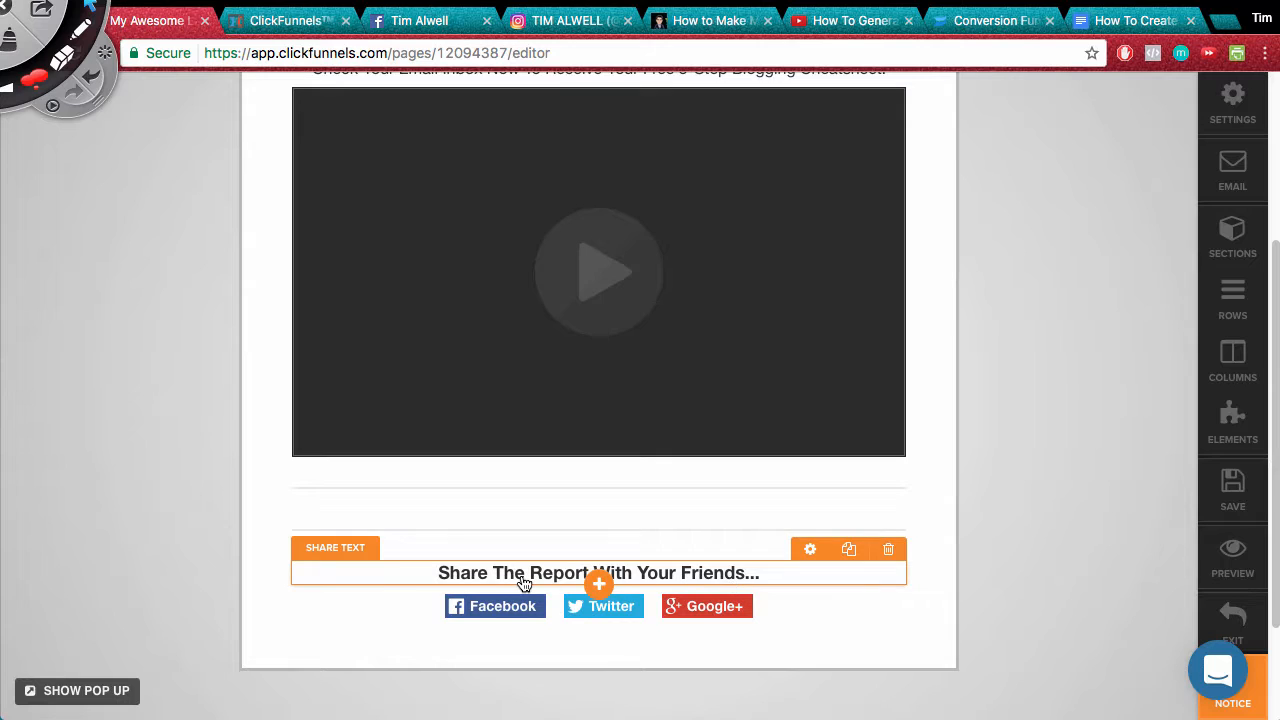
# Replace the "Share The Report With Your Friends..." text above the social buttons with "Connect With Me On Social Media Below!"
pyautogui.click(749, 578)
pyautogui.moveTo(775, 578); pyautogui.dragTo(443, 591)
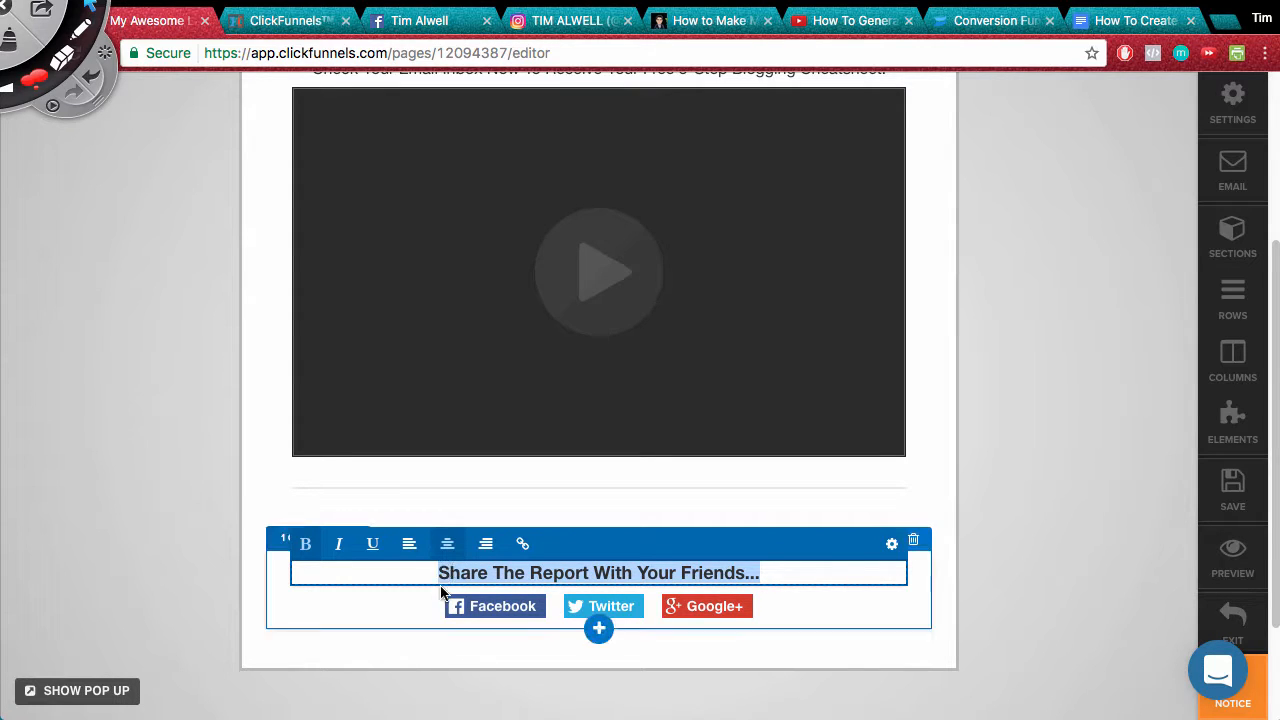
pyautogui.click(797, 639)
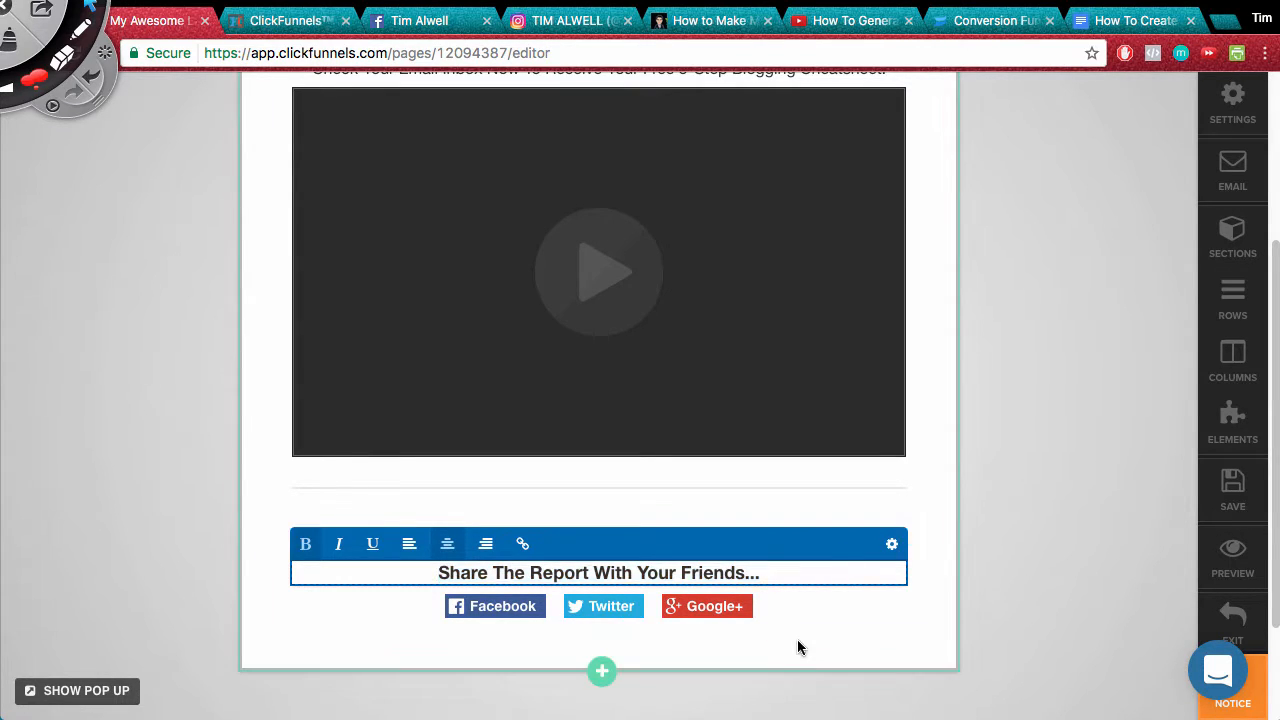
pyautogui.click(657, 571)
pyautogui.tripleClick(705, 578)
pyautogui.write('Conne')
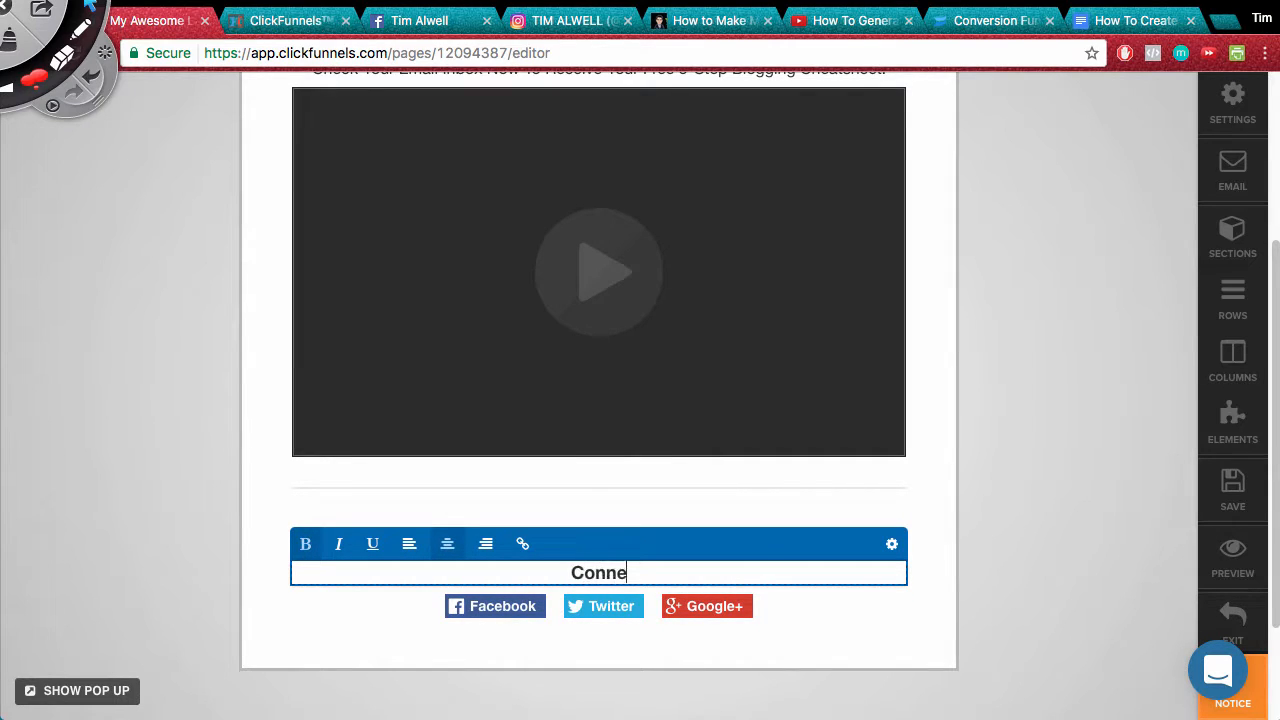
pyautogui.write('ct With Me ')
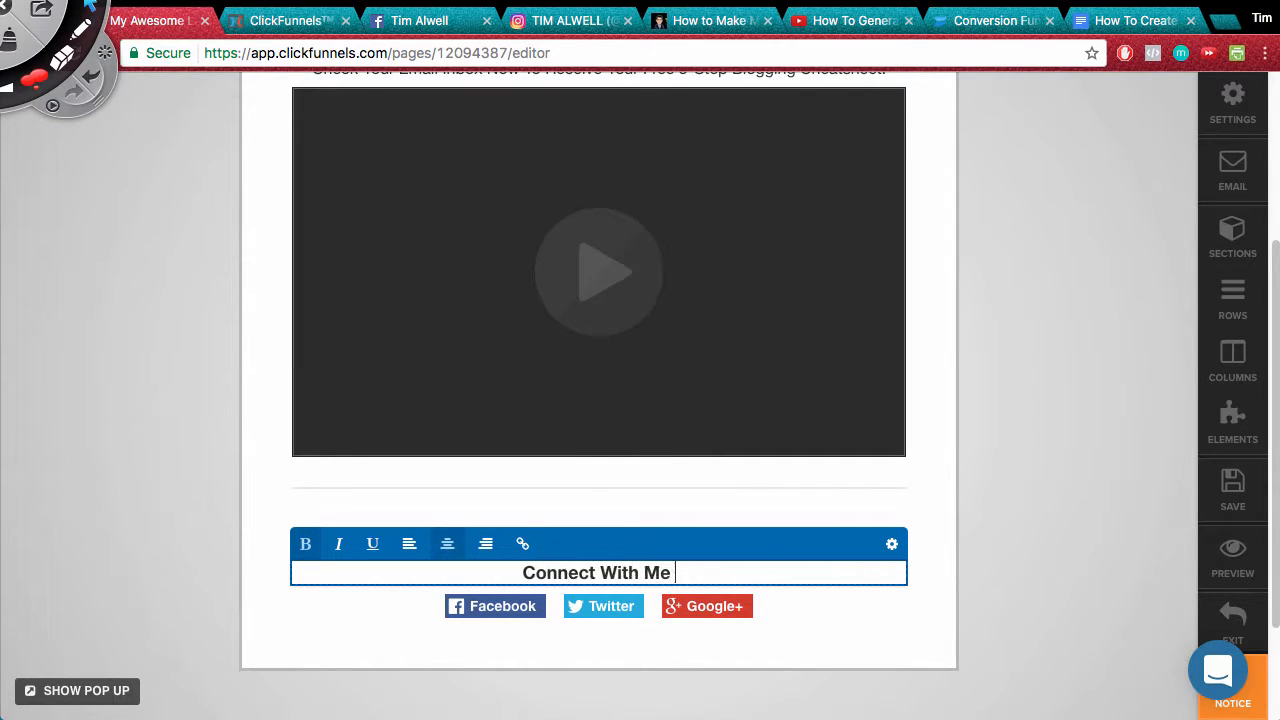
pyautogui.write('On Social Me')
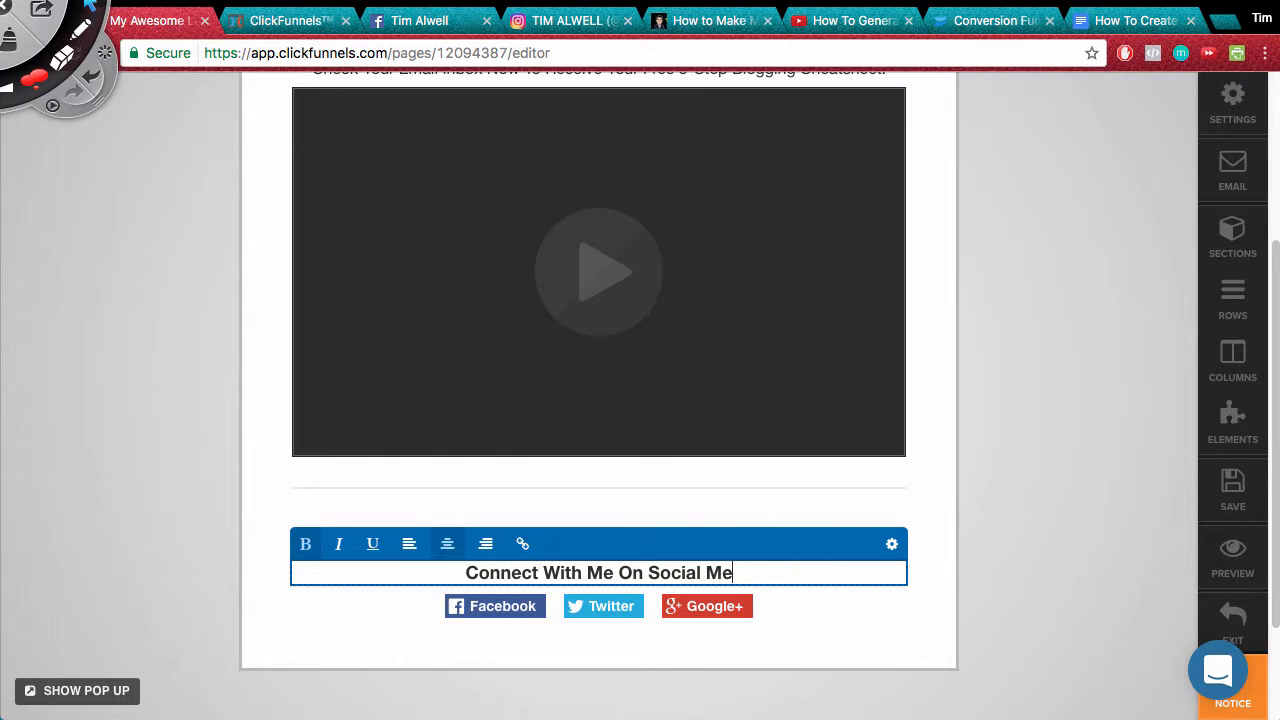
pyautogui.write('dia Below!')
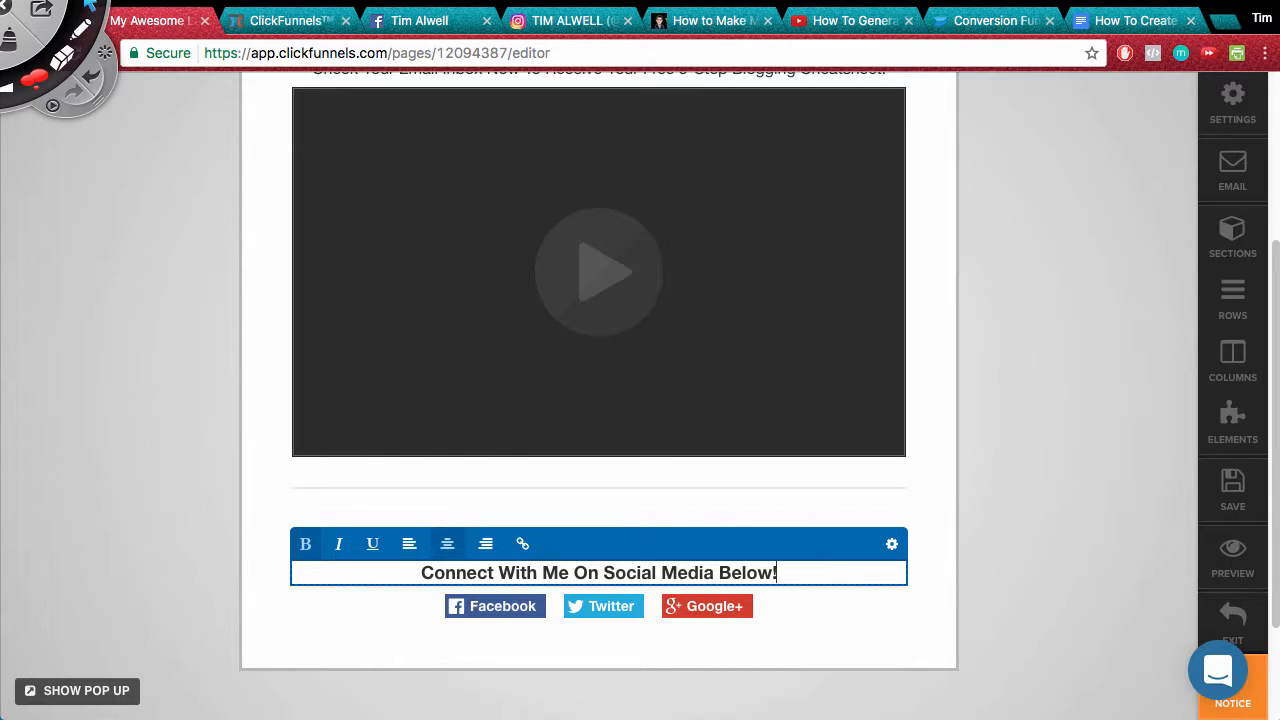
pyautogui.click(763, 650)
# Examine the Share URL and Twitter settings of the social share buttons, and close the settings
pyautogui.click(517, 614)
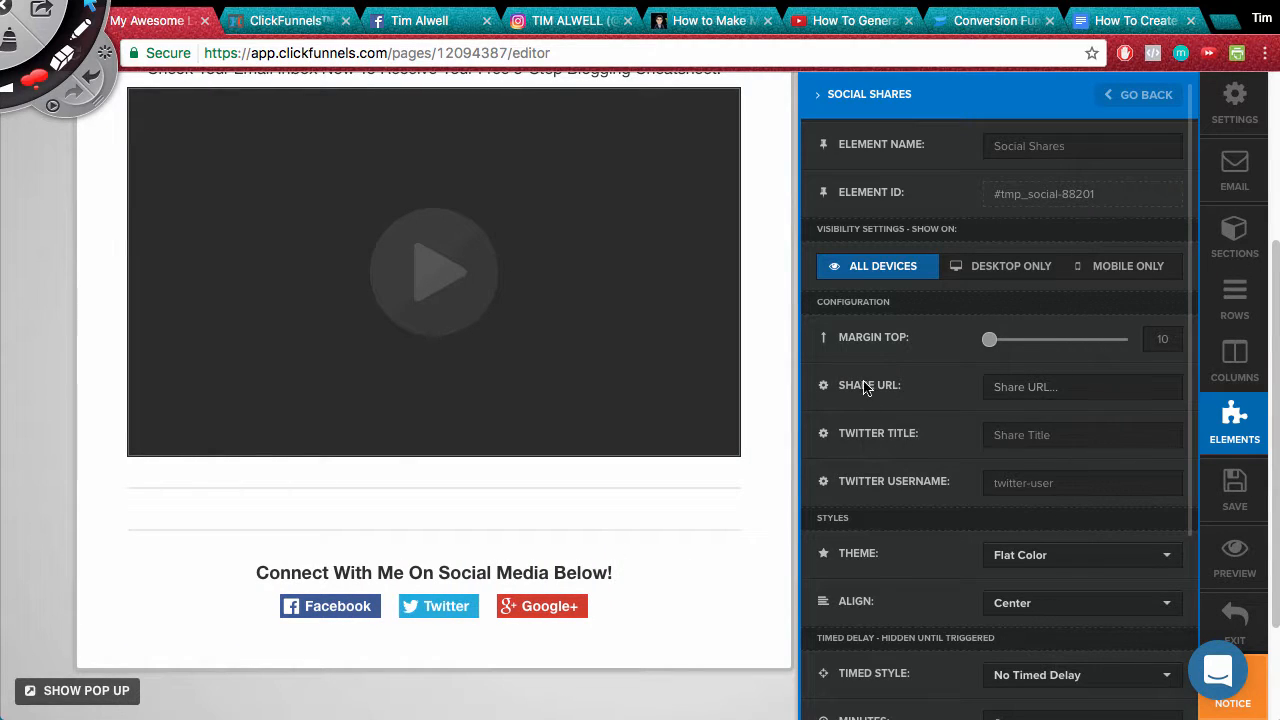
pyautogui.click(1064, 387)
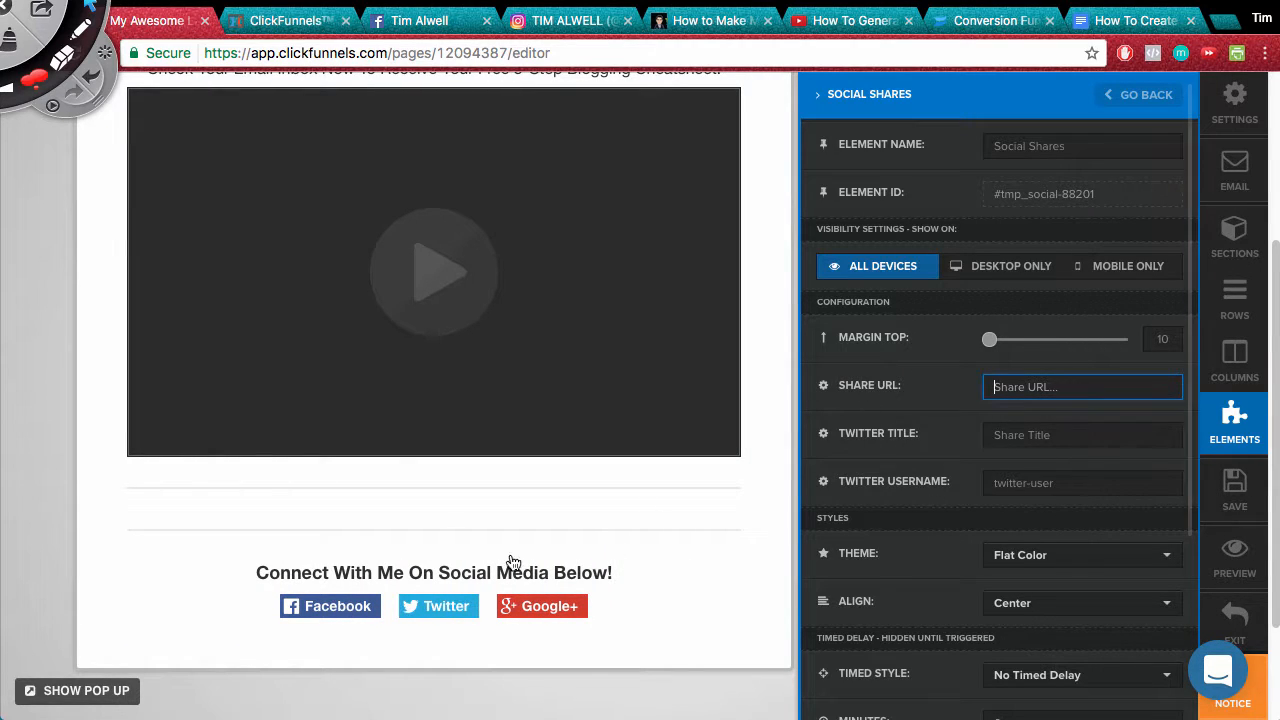
pyautogui.click(491, 596)
pyautogui.click(606, 628)
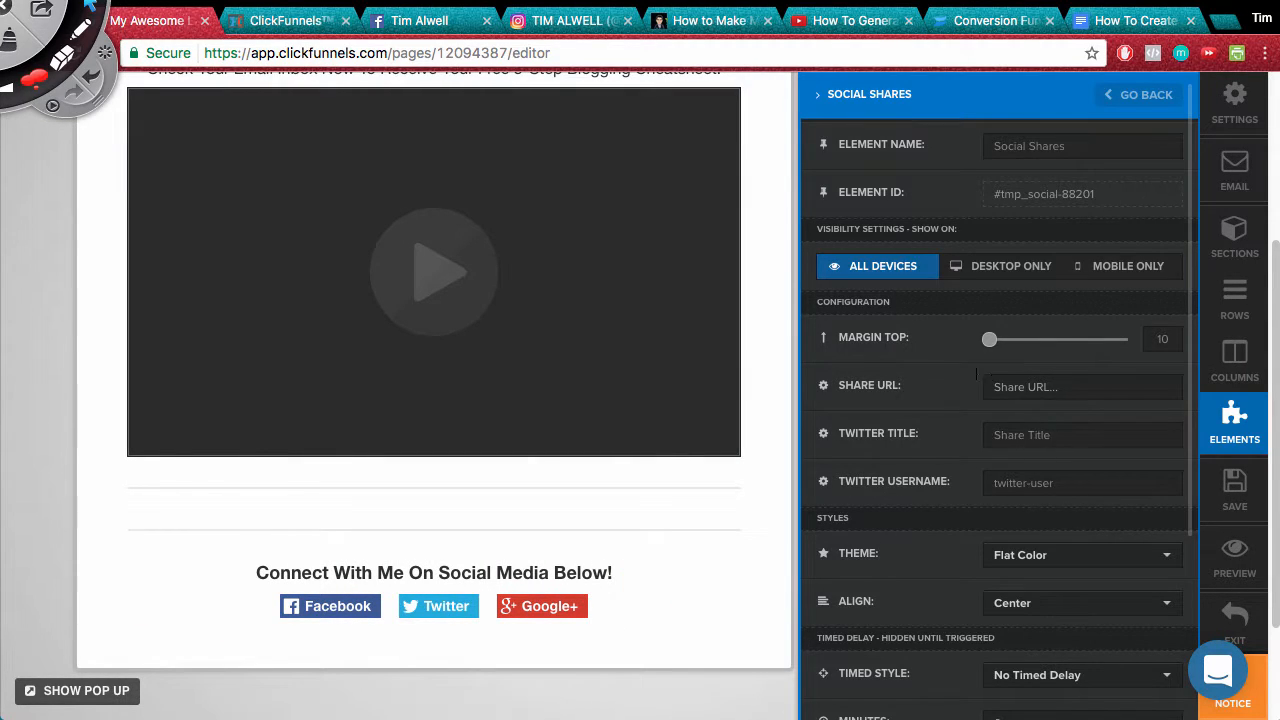
pyautogui.click(619, 595)
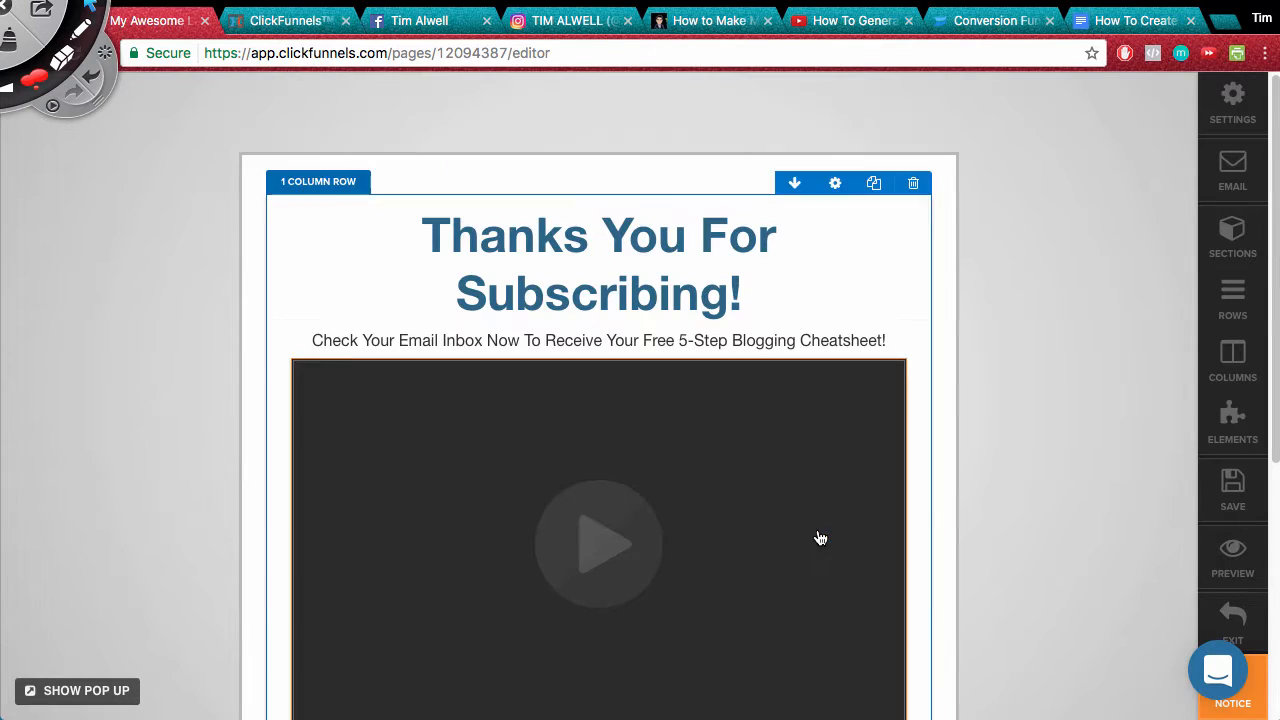
# Save the Thank You page, preview it in the browser, and exit the editor to the funnel overview
pyautogui.scroll(5, 817, 537)
pyautogui.click(1227, 508)
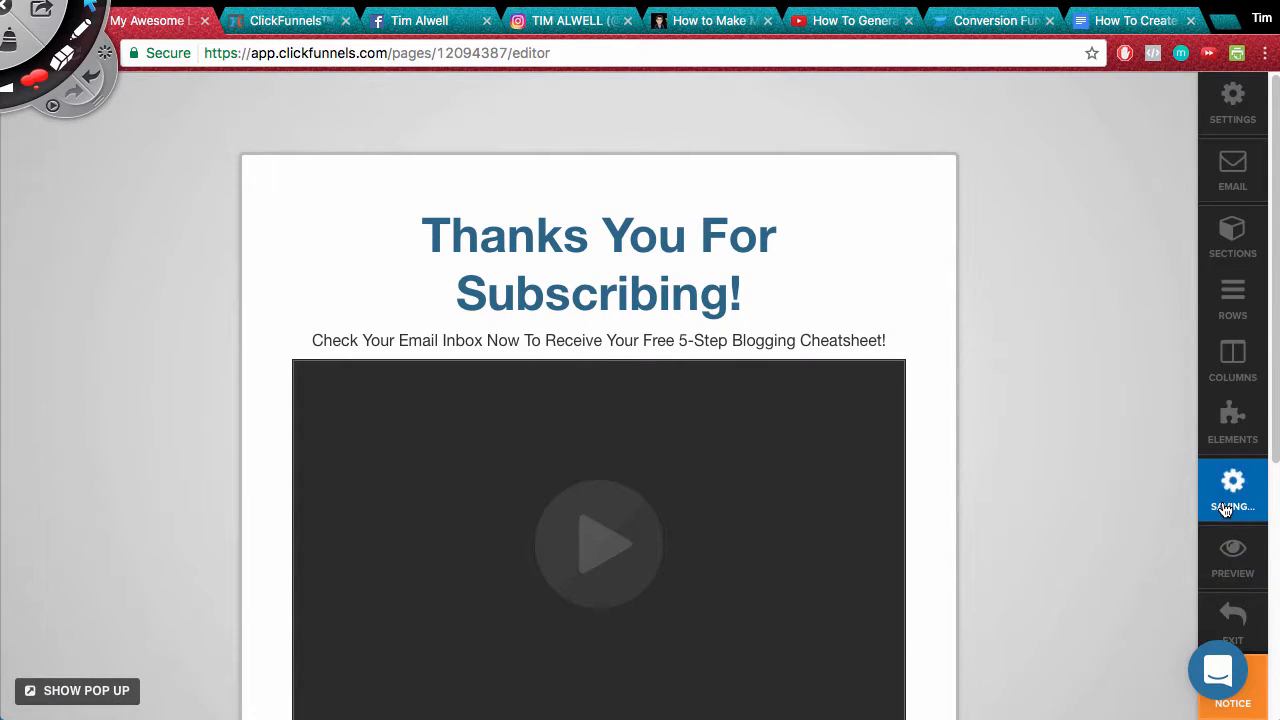
pyautogui.click(1233, 556)
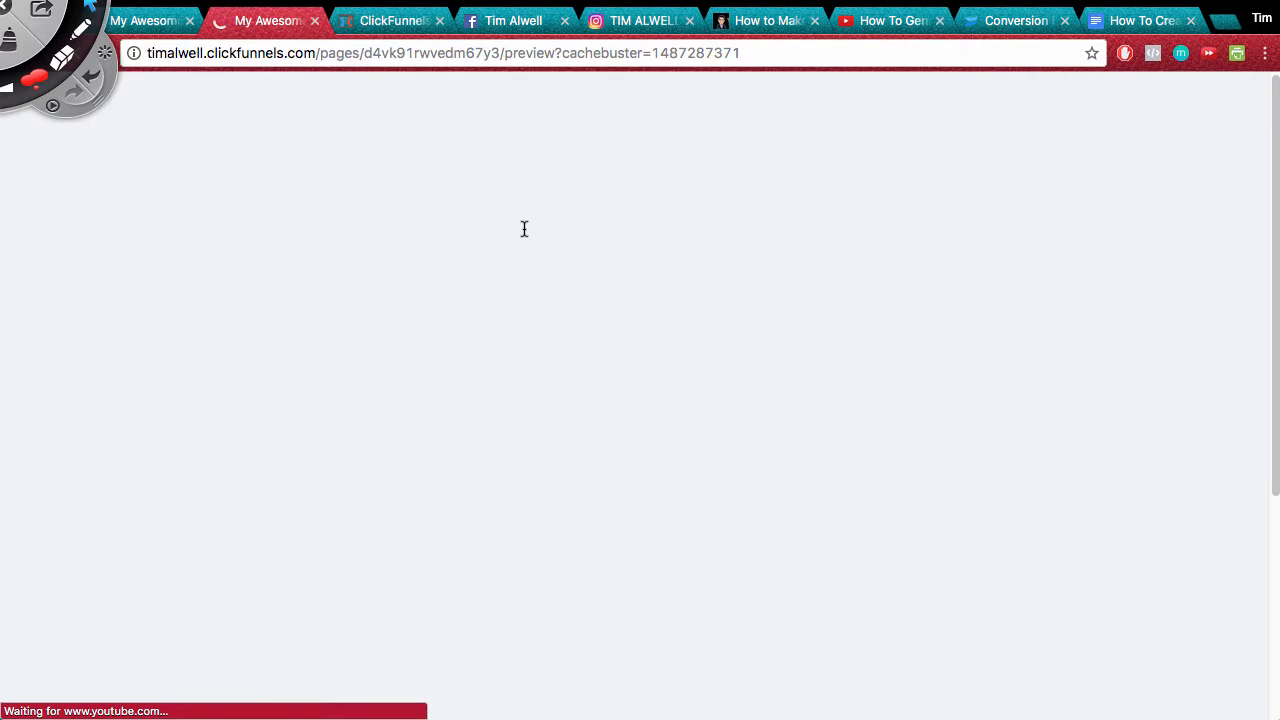
pyautogui.scroll(-5, 647, 257)
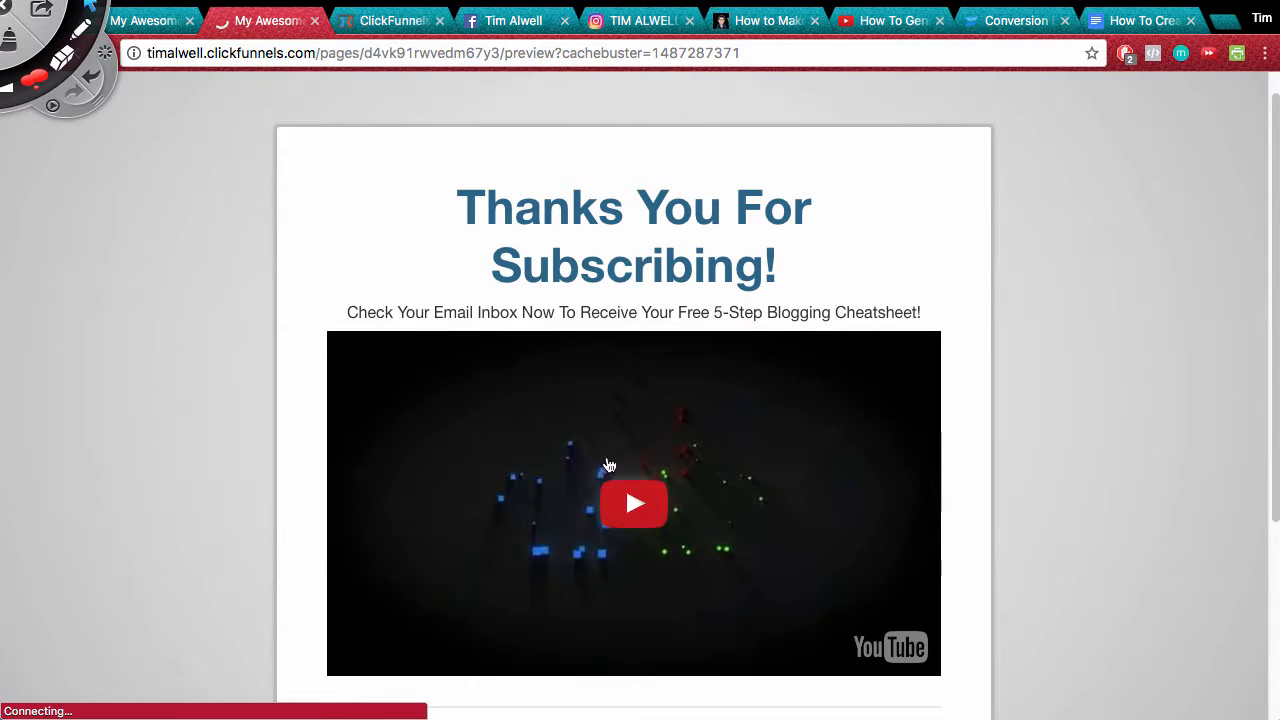
pyautogui.scroll(5, 850, 603)
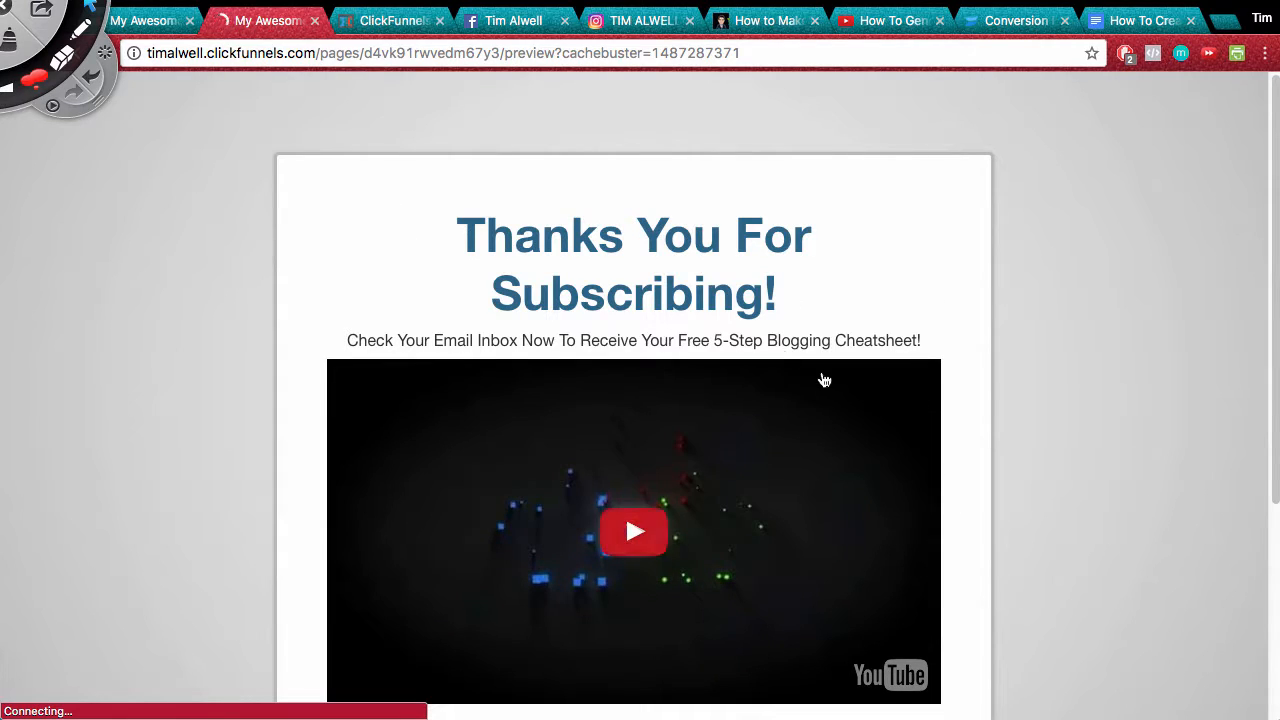
pyautogui.click(314, 21)
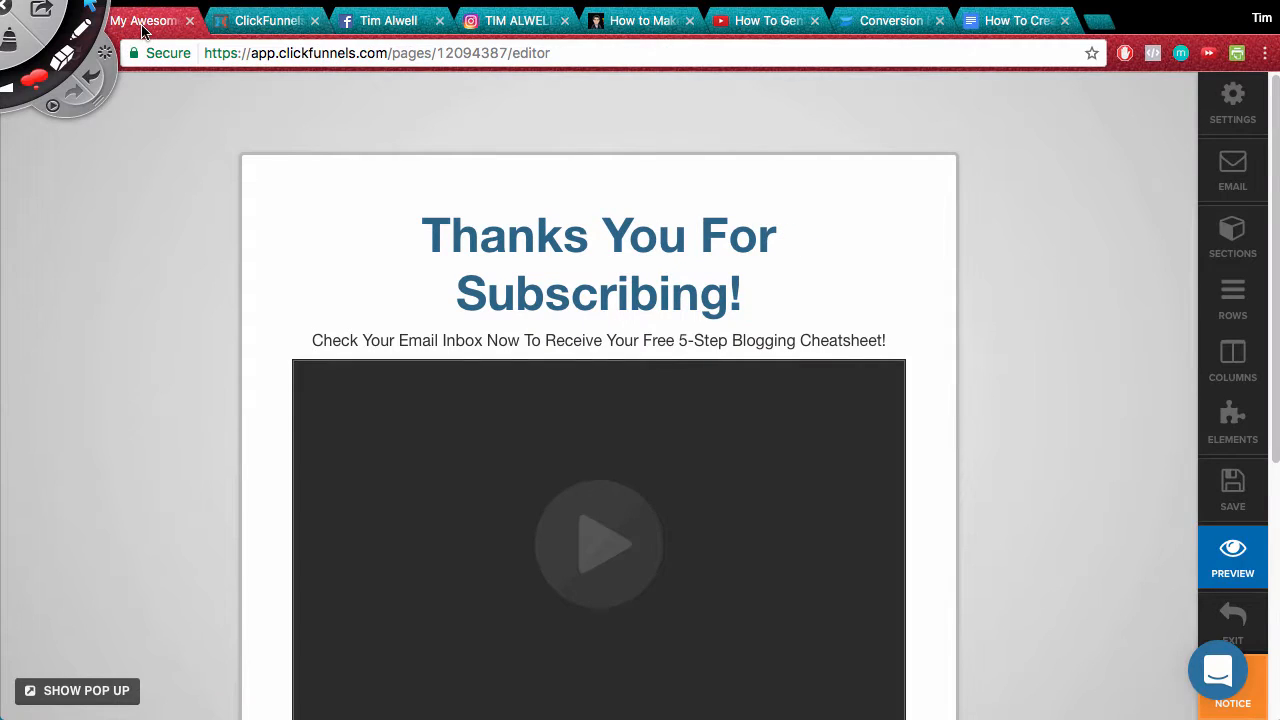
pyautogui.click(1234, 613)
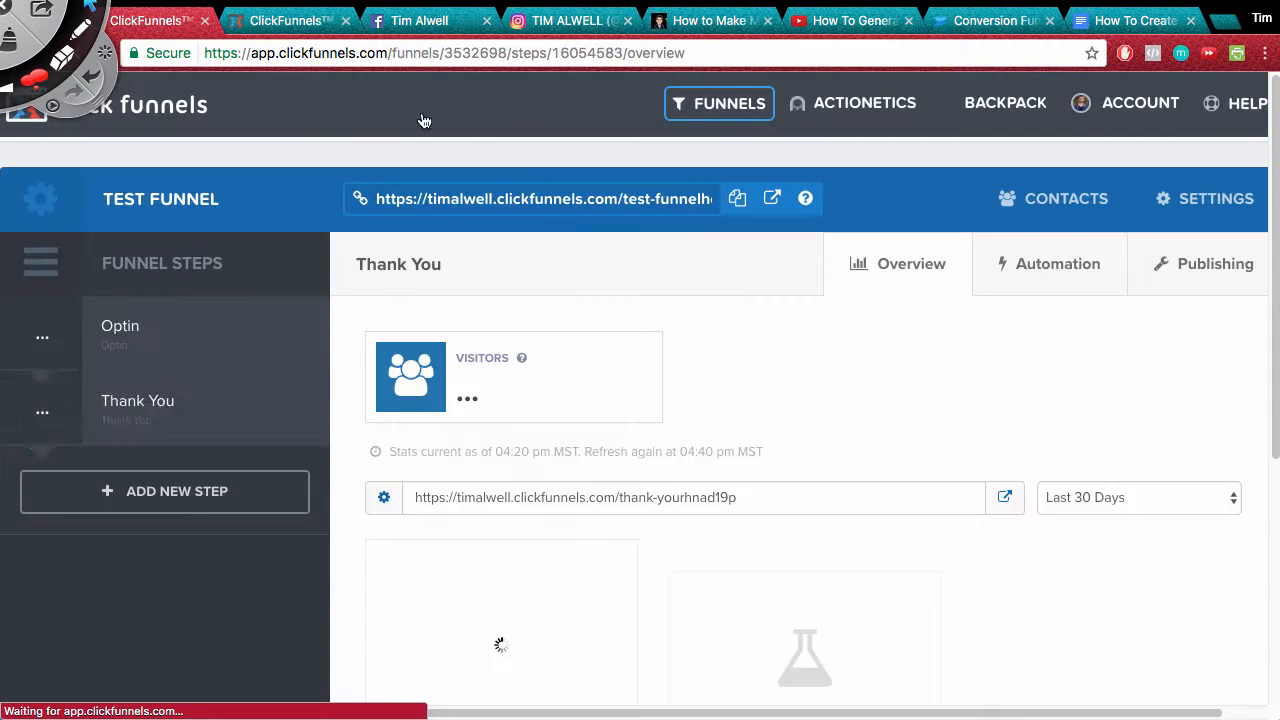
# Switch to the Google Docs outline and review it from the squeeze page definition down to the free trial and bonus offer
pyautogui.click(1141, 27)
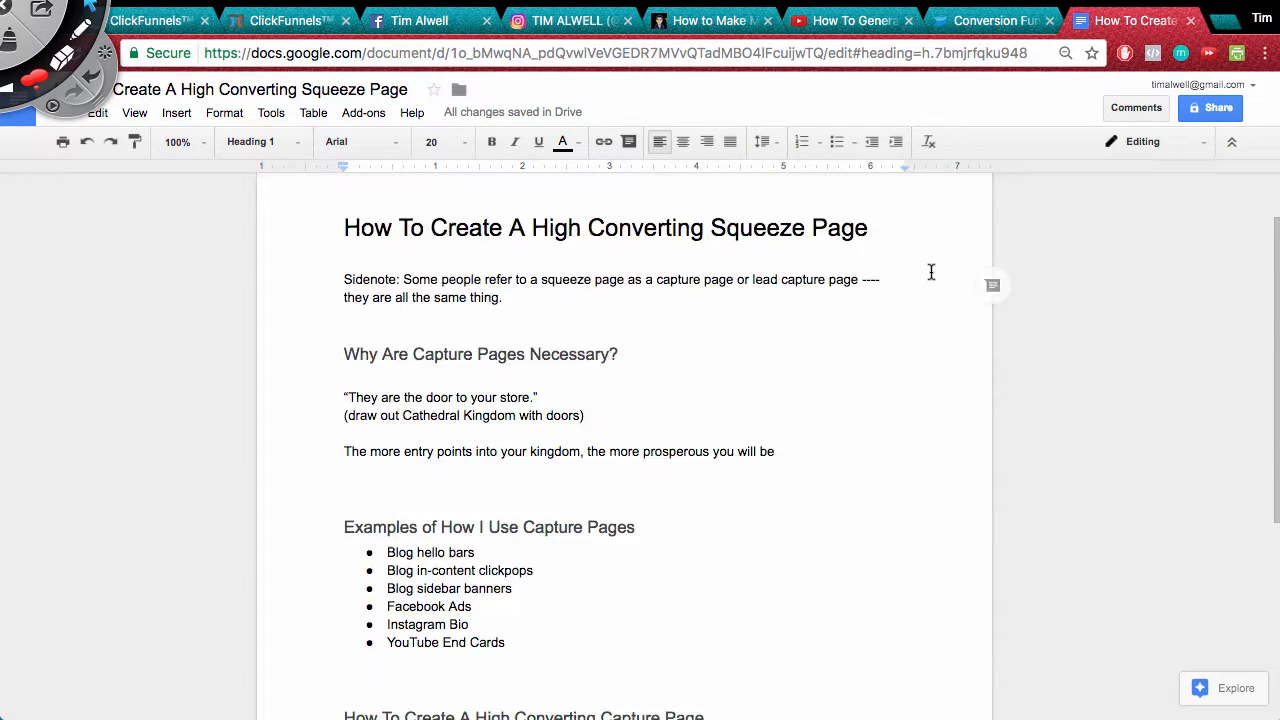
pyautogui.scroll(-2, 931, 272)
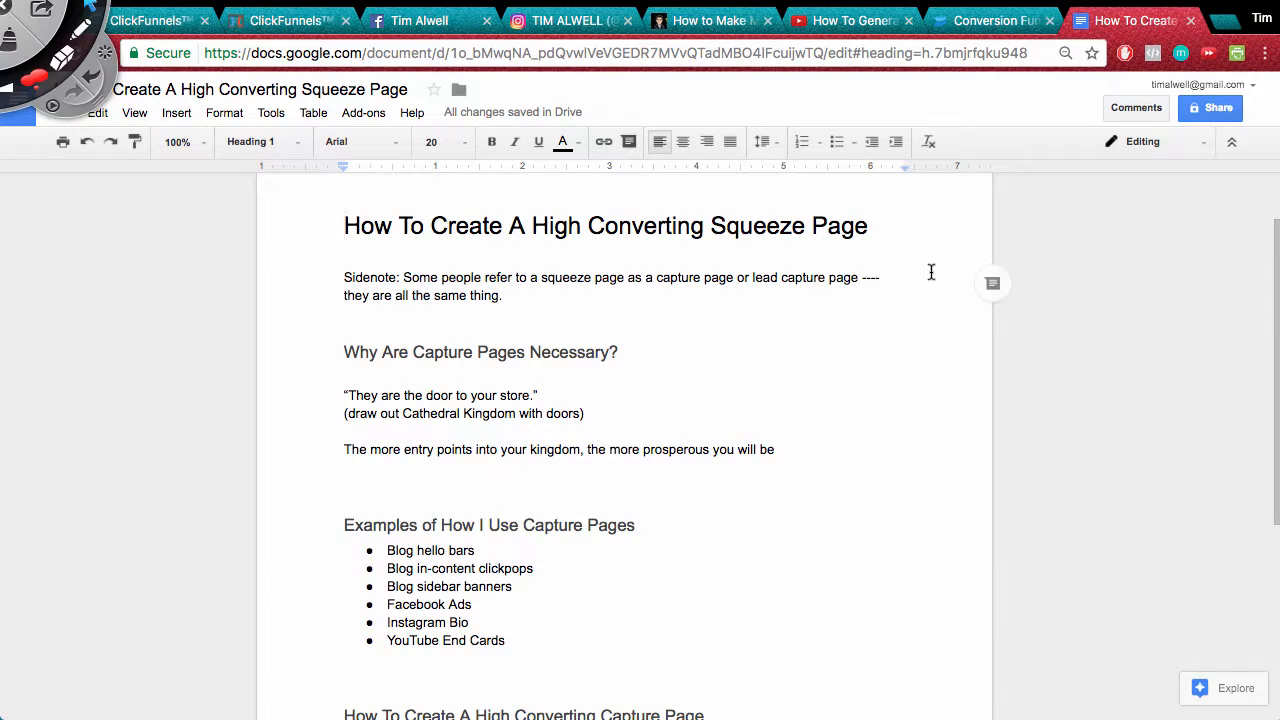
pyautogui.scroll(-1, 884, 275)
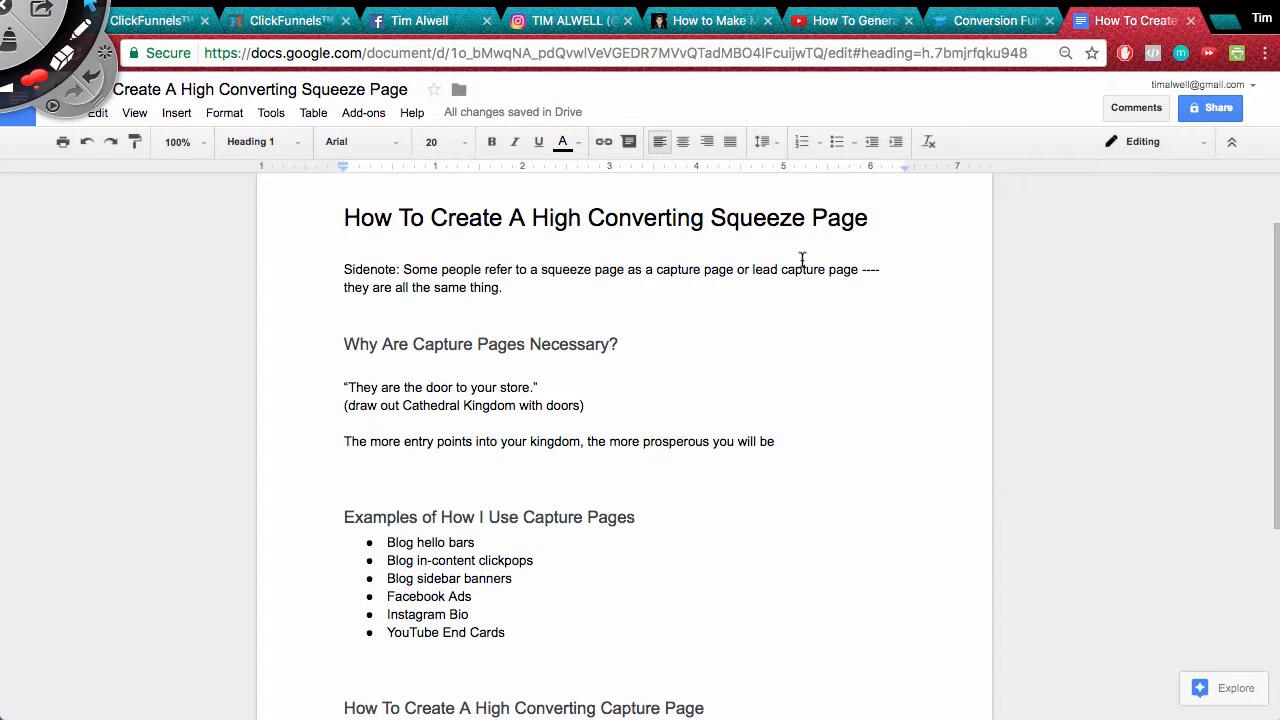
pyautogui.scroll(1, 535, 571)
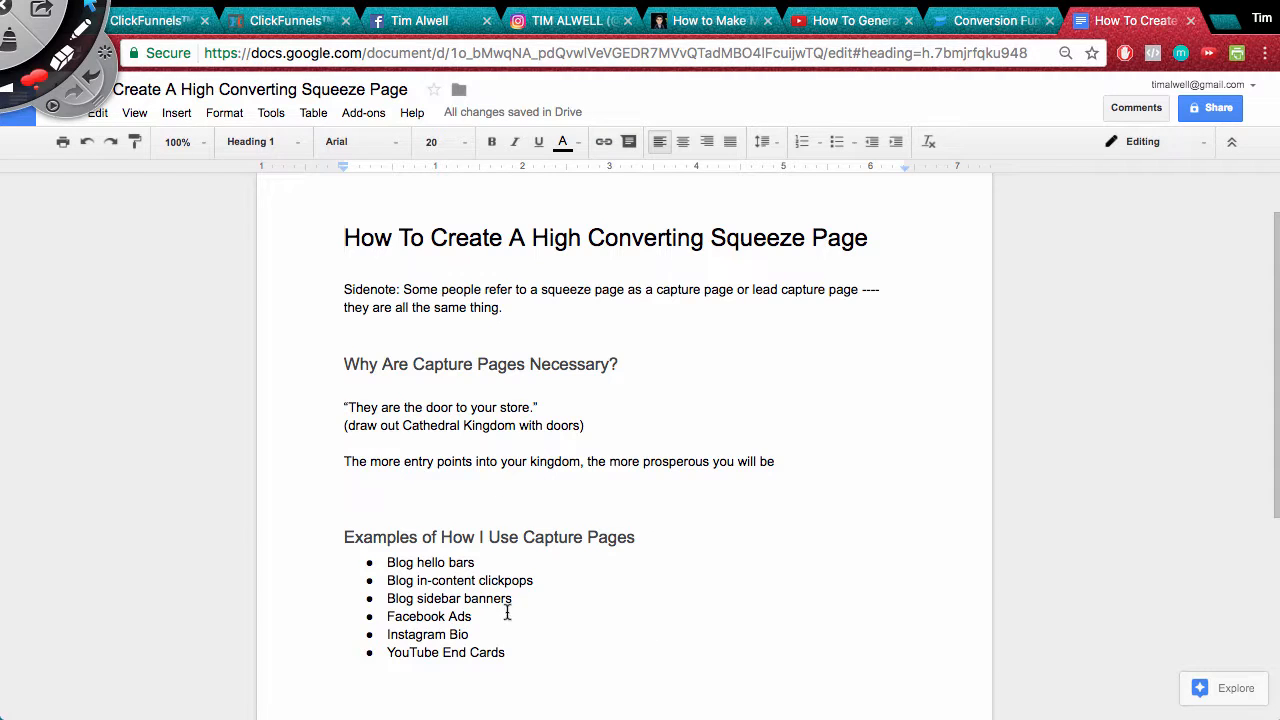
pyautogui.scroll(-3, 880, 447)
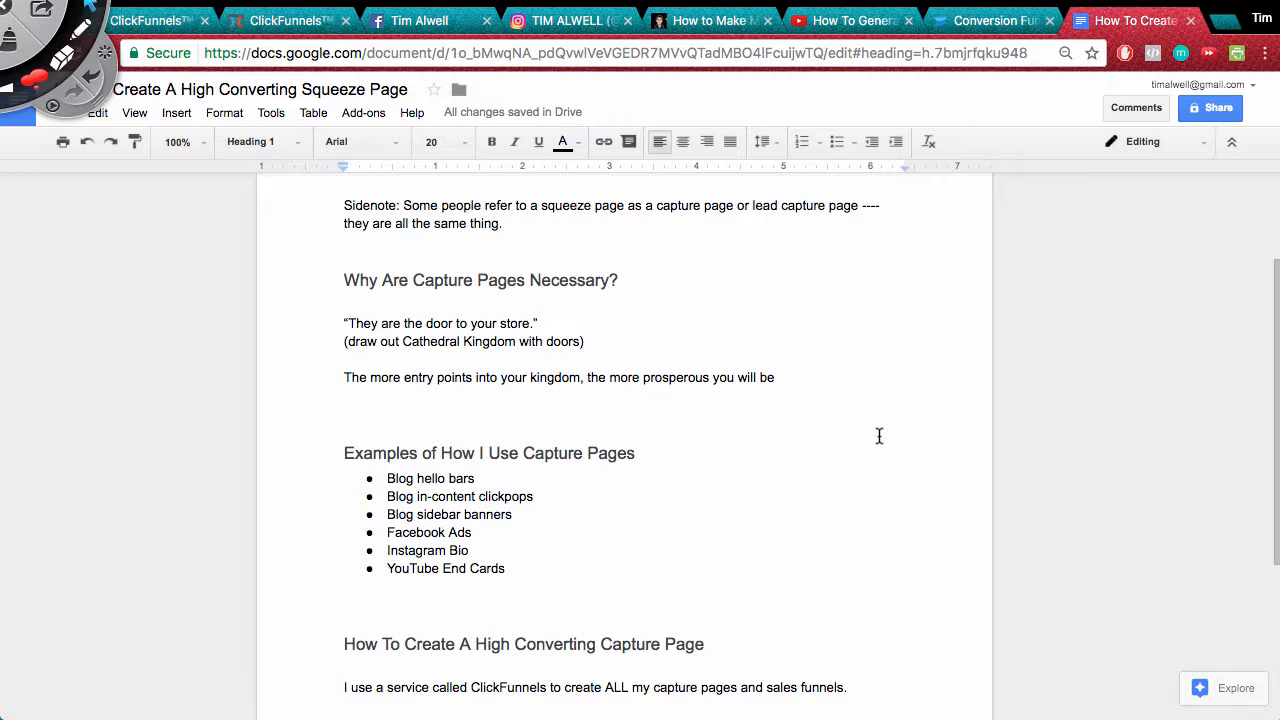
pyautogui.scroll(-5, 879, 436)
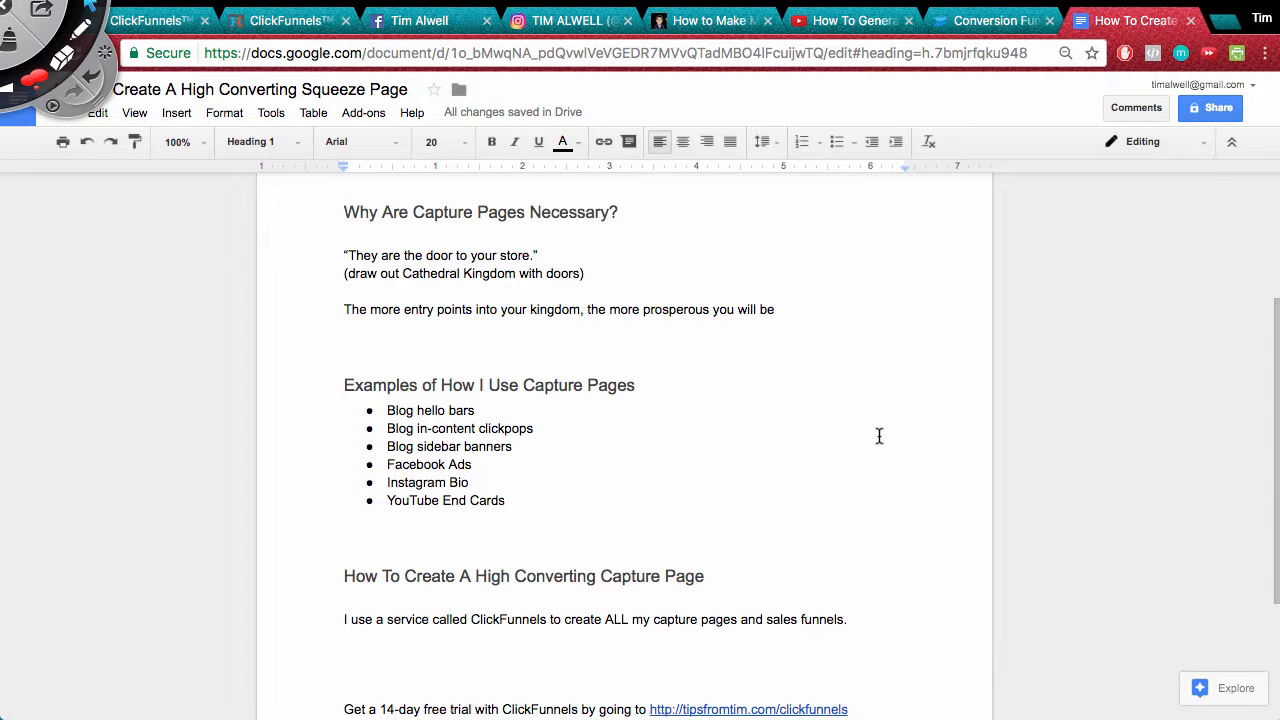
pyautogui.scroll(-2, 879, 436)
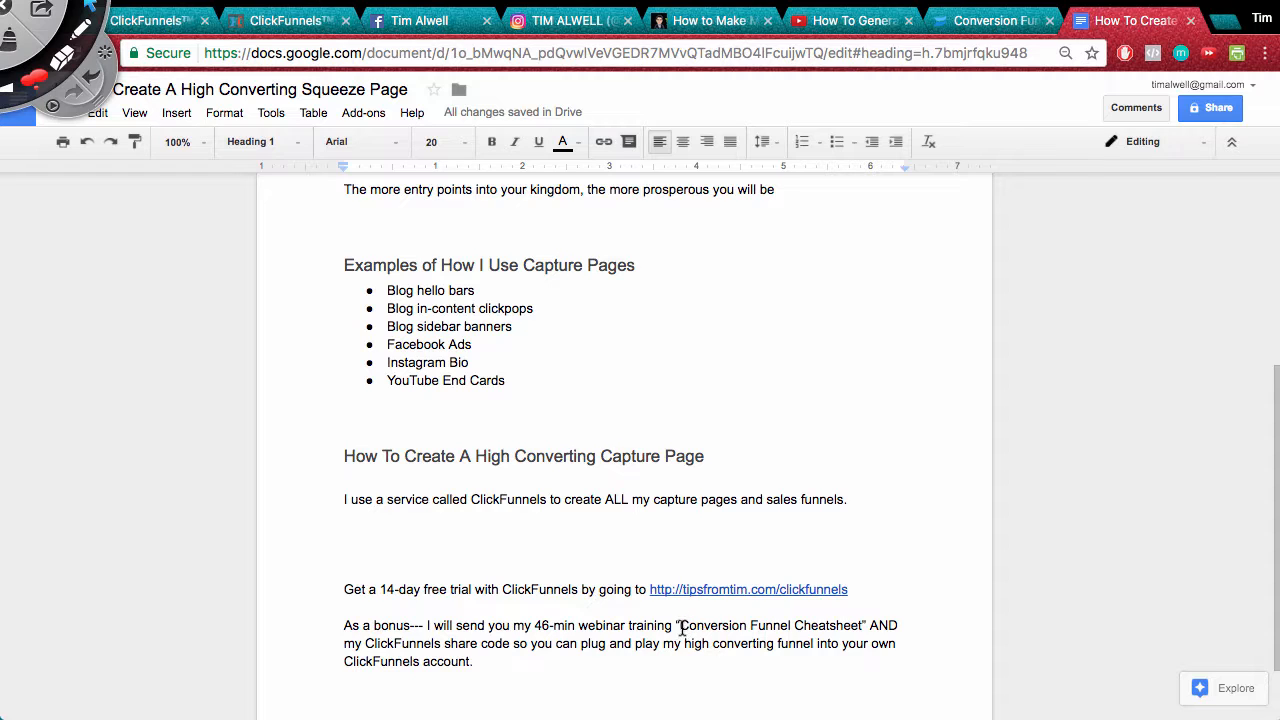
# View the Conversion Funnel Cheatsheet video on Wistia, and point out the share code wording in the Google Docs bonus paragraph
pyautogui.click(995, 20)
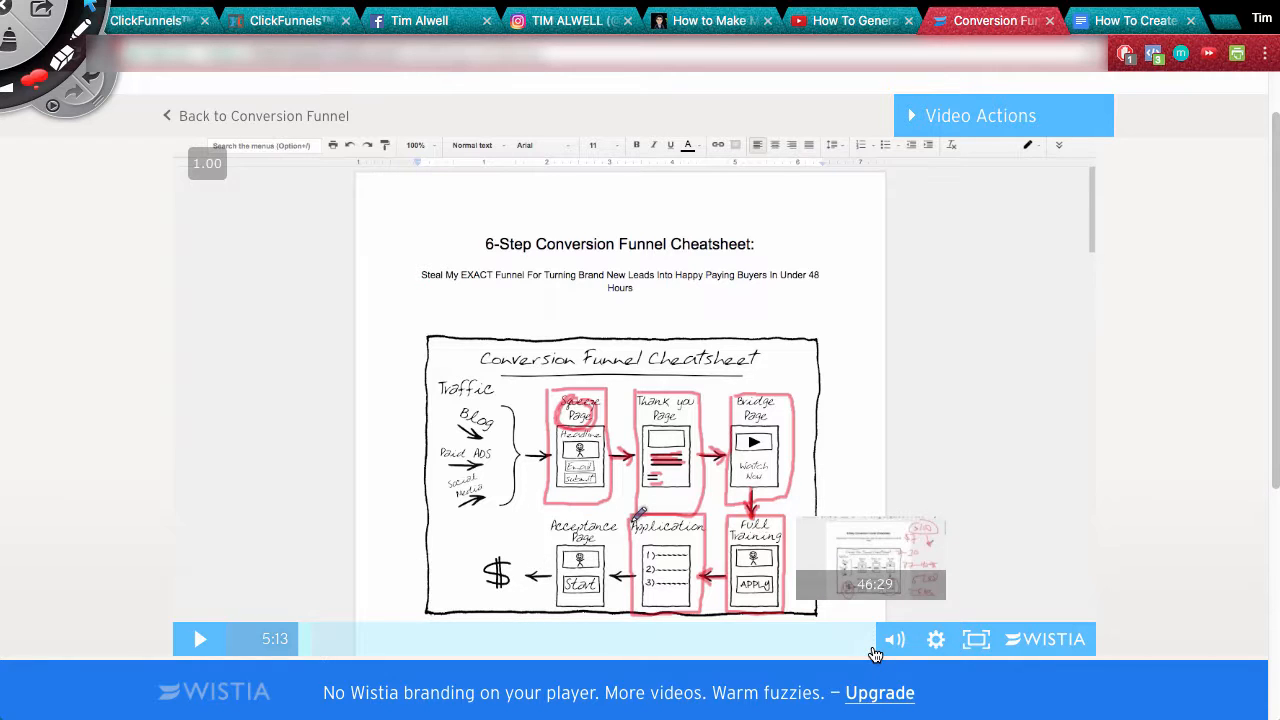
pyautogui.click(1122, 18)
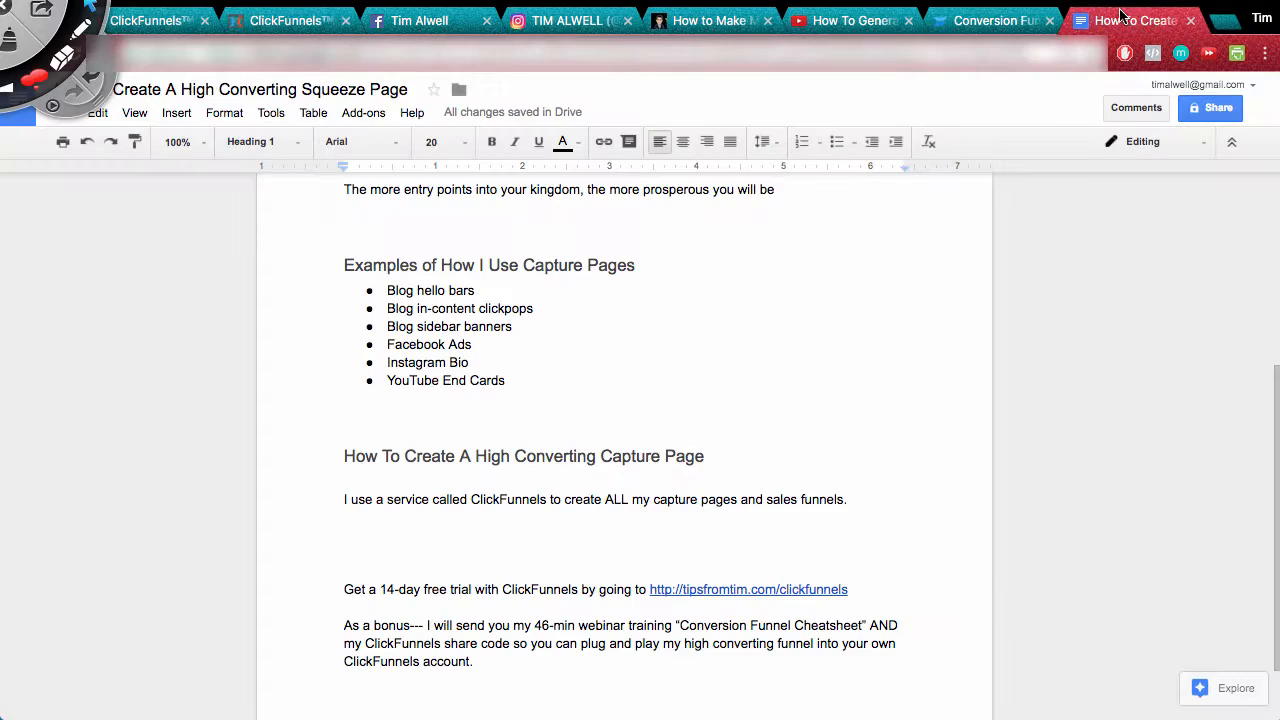
pyautogui.moveTo(449, 645); pyautogui.dragTo(582, 645)
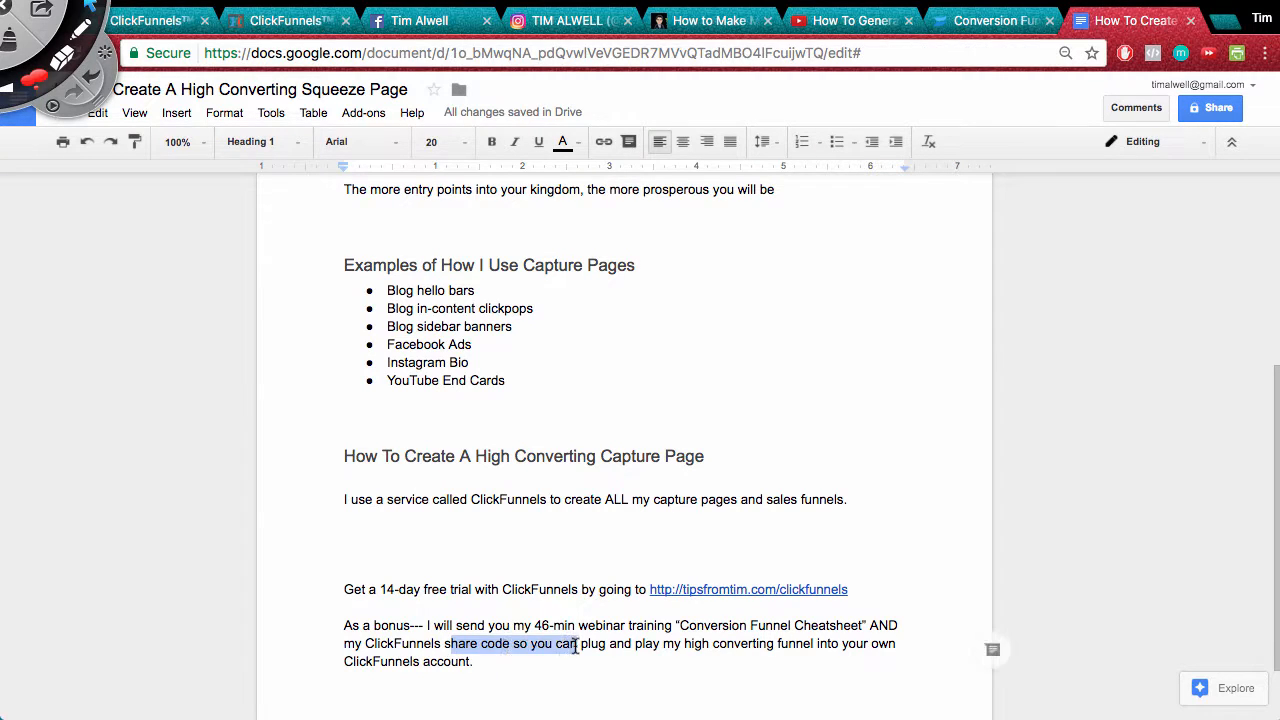
pyautogui.click(611, 645)
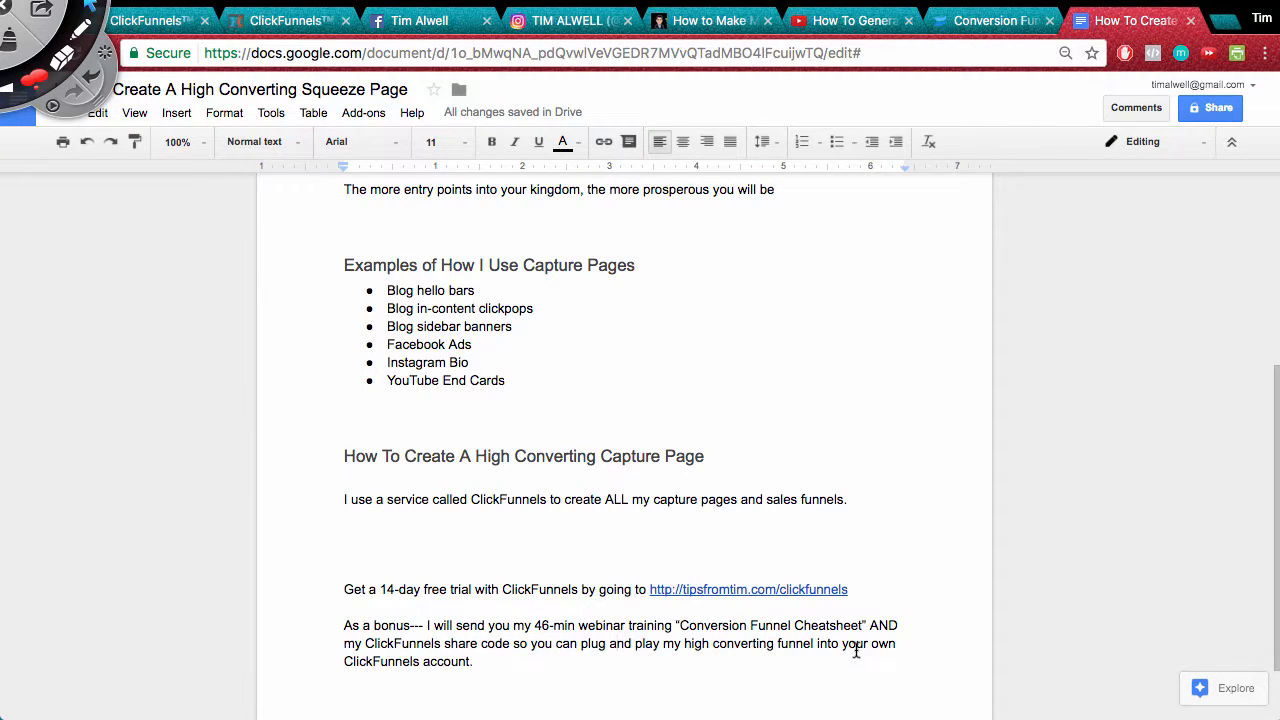
# In ClickFunnels, examine the Optin statistics of the two-step "5-Step Blogging Cheatsheet" funnel, and return to the Google Docs outline
pyautogui.click(152, 20)
pyautogui.moveTo(681, 137)
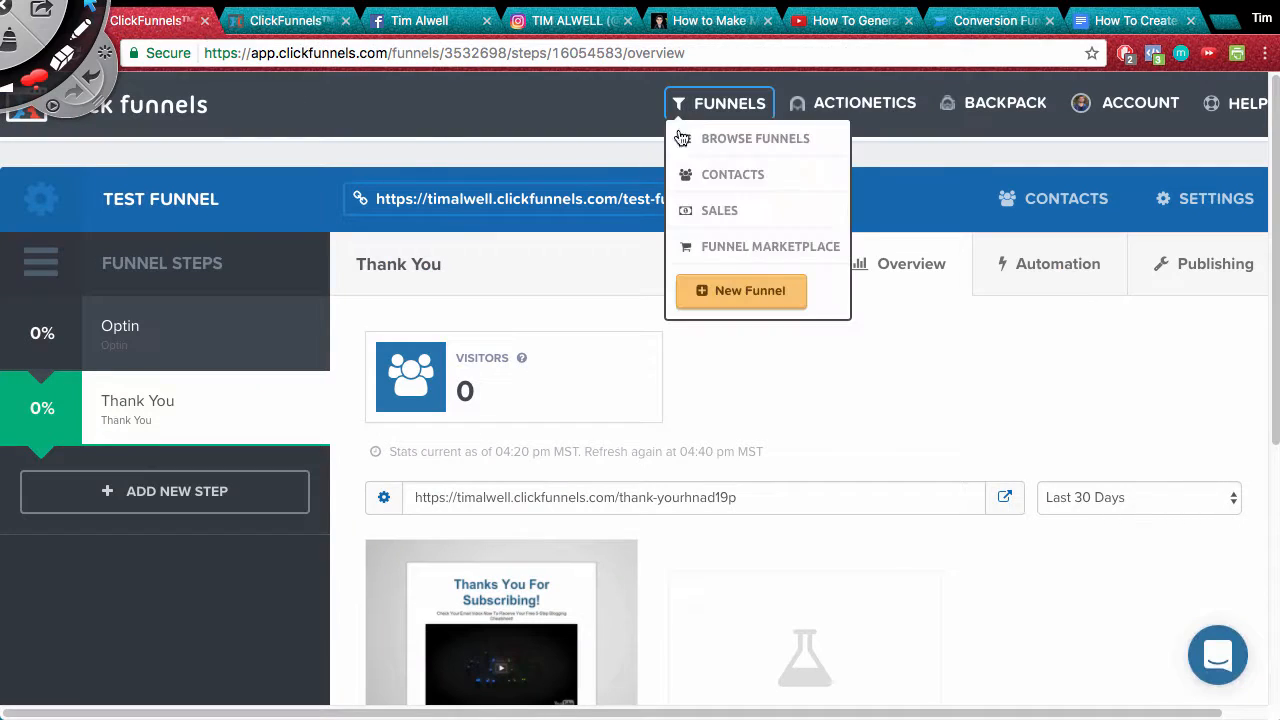
pyautogui.click(703, 112)
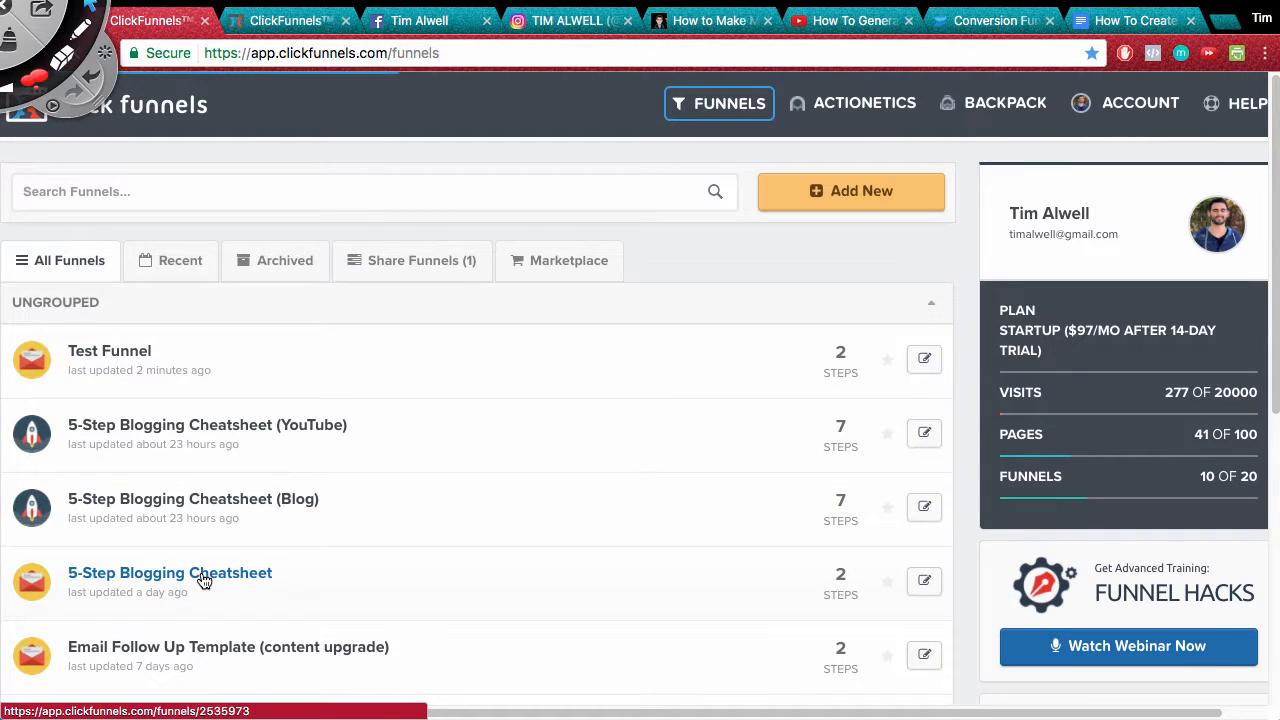
pyautogui.click(204, 580)
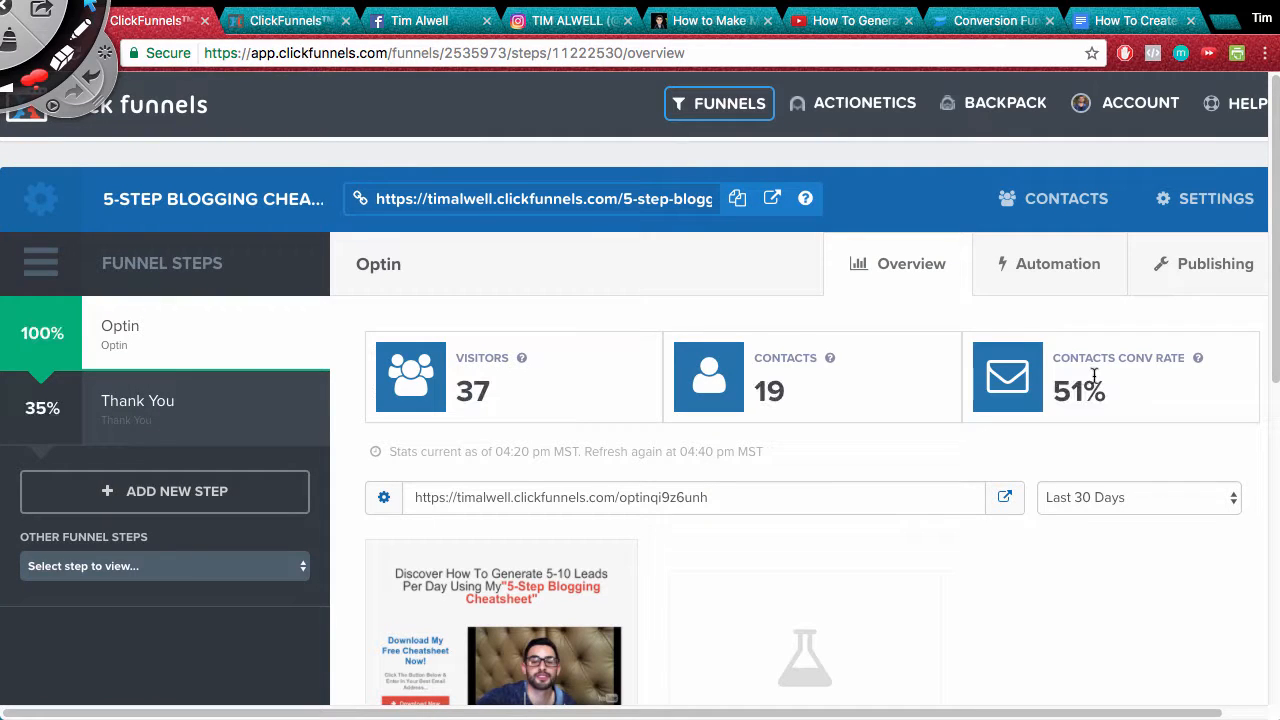
pyautogui.scroll(-2, 568, 519)
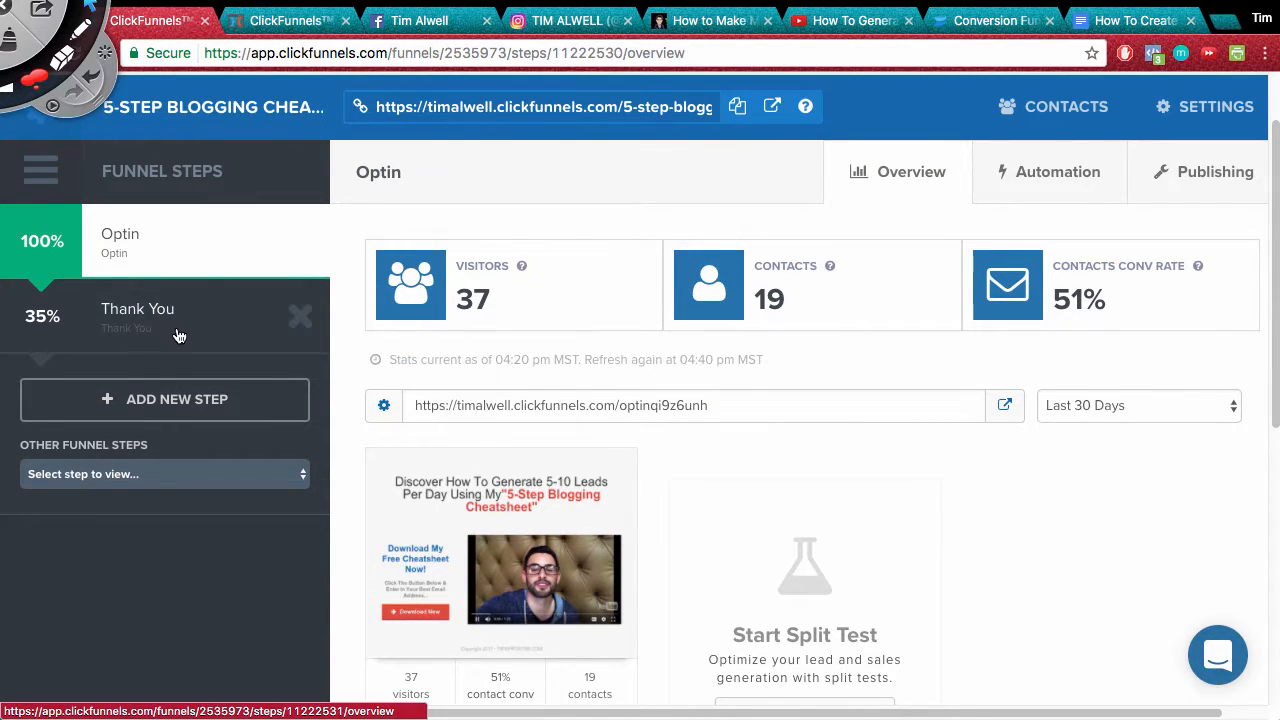
pyautogui.scroll(-1, 178, 336)
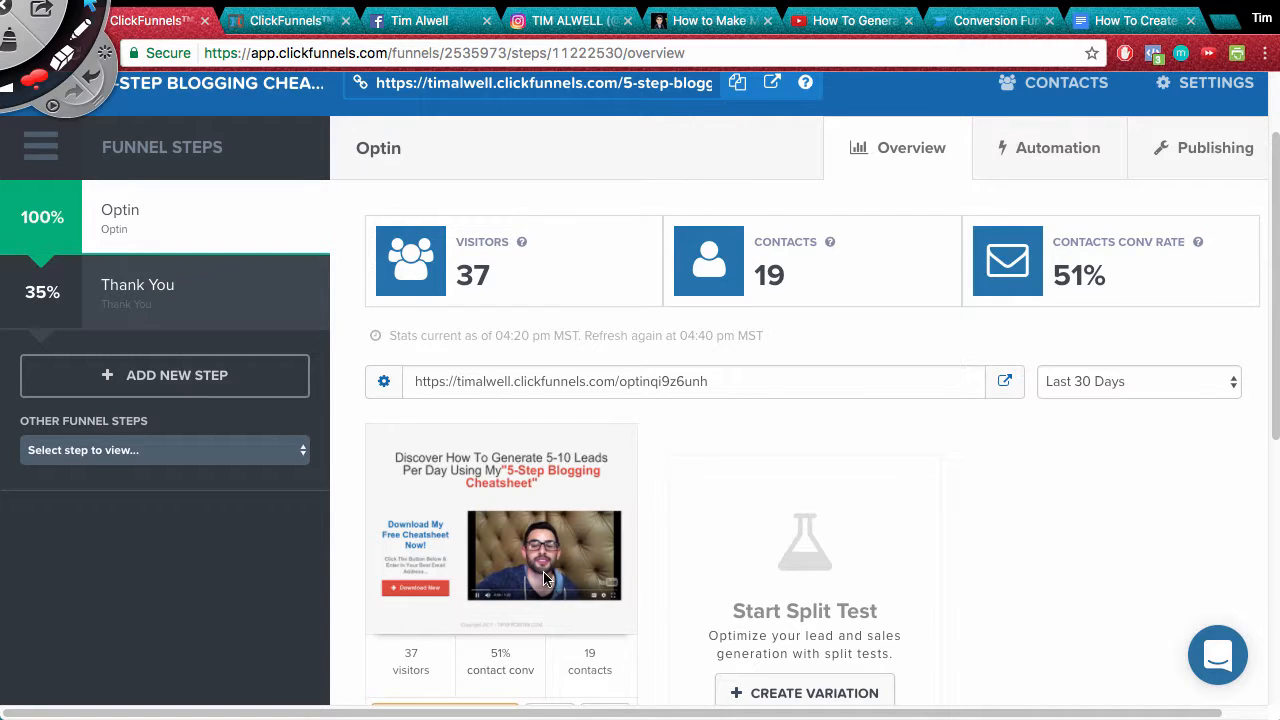
pyautogui.click(1140, 20)
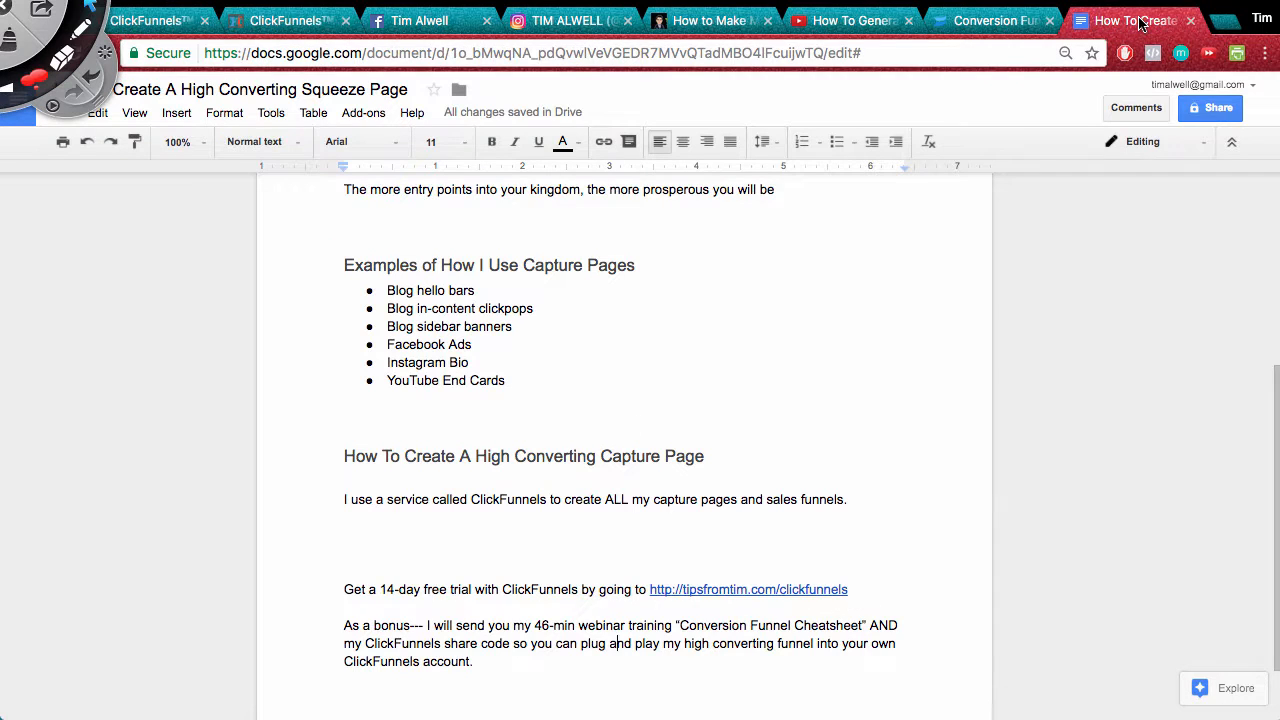